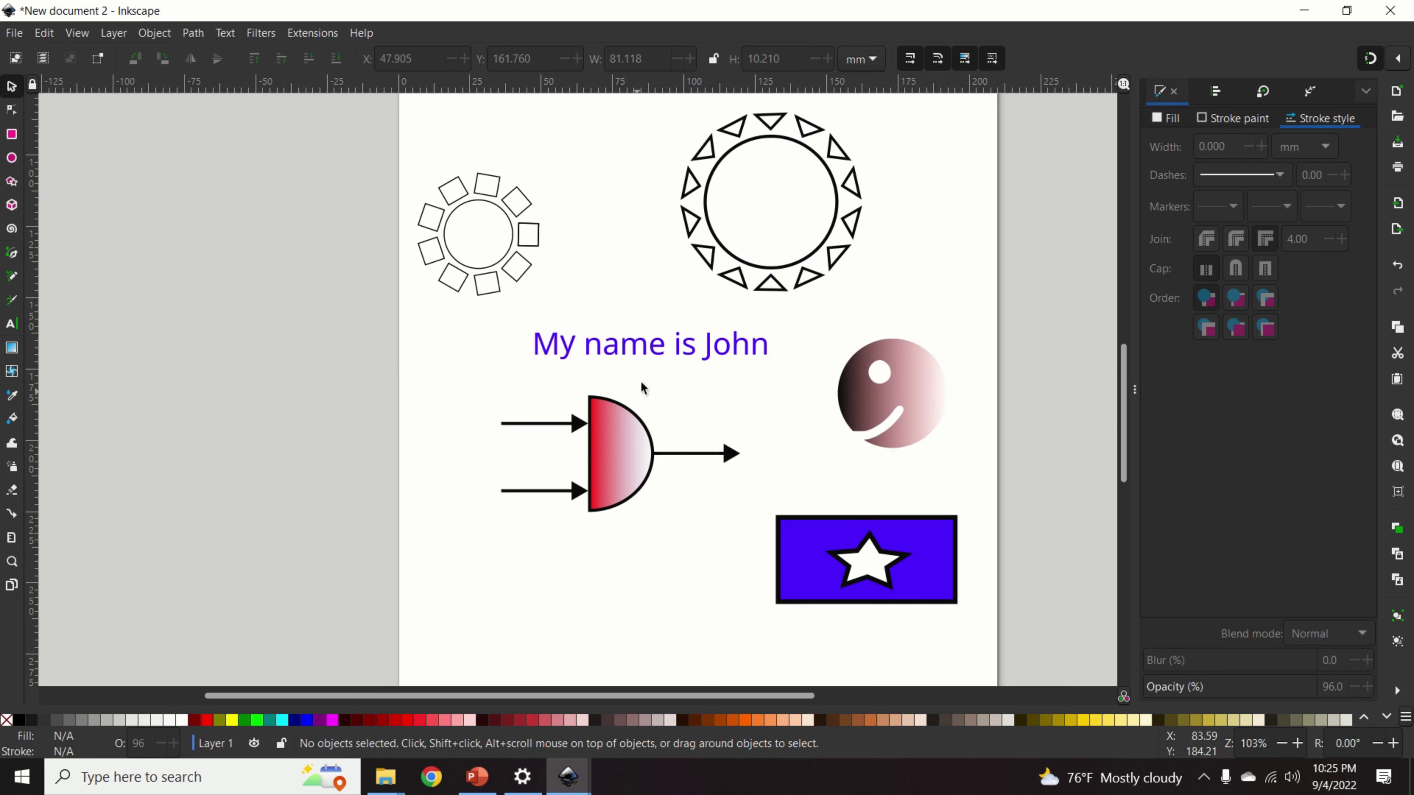
# Examine the example drawings on the page: the two ringed circles, the text, the logic gate, the gradient face and the star rectangle.
pyautogui.press('ctrl')
pyautogui.scroll(1, 832, 365)
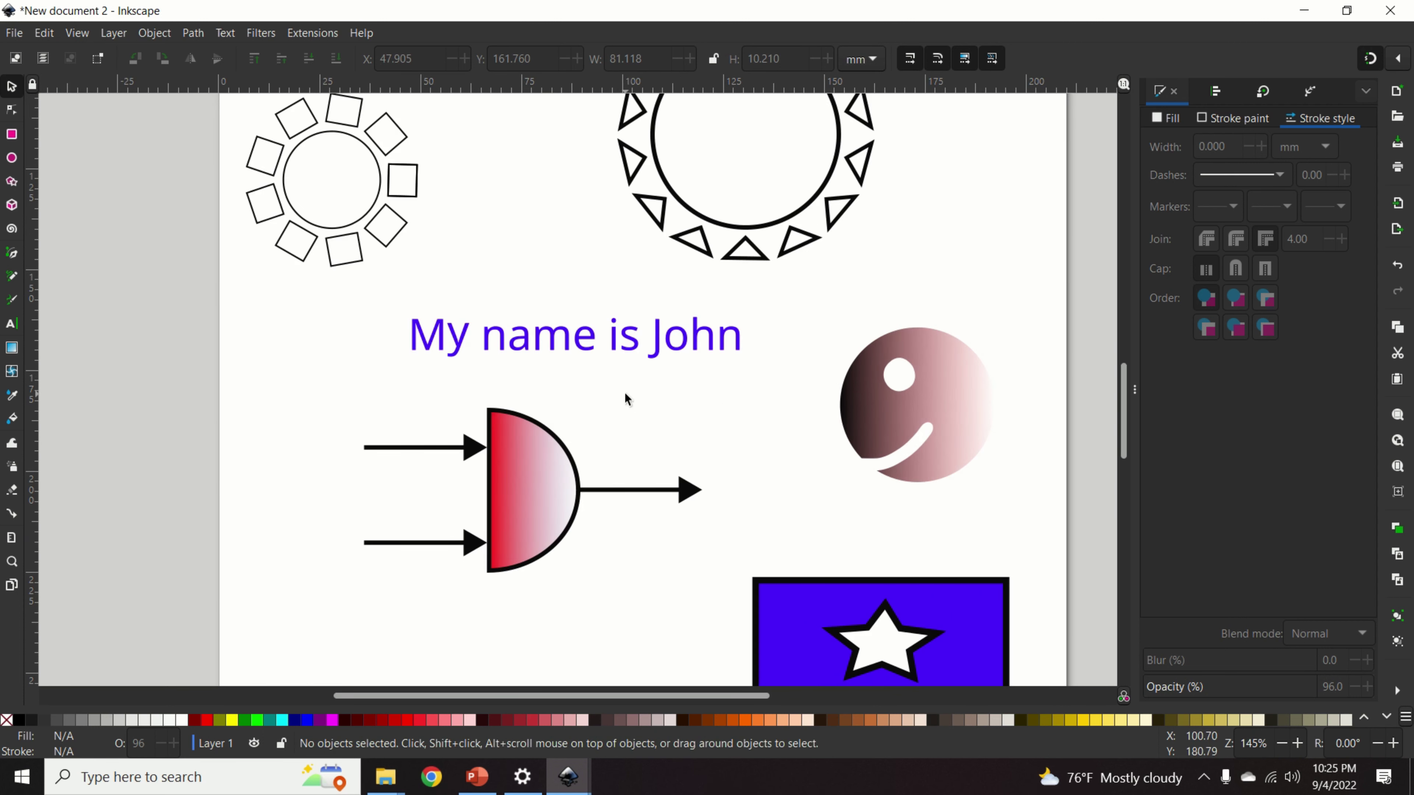
pyautogui.scroll(-1, 752, 380)
pyautogui.scroll(-1, 751, 385)
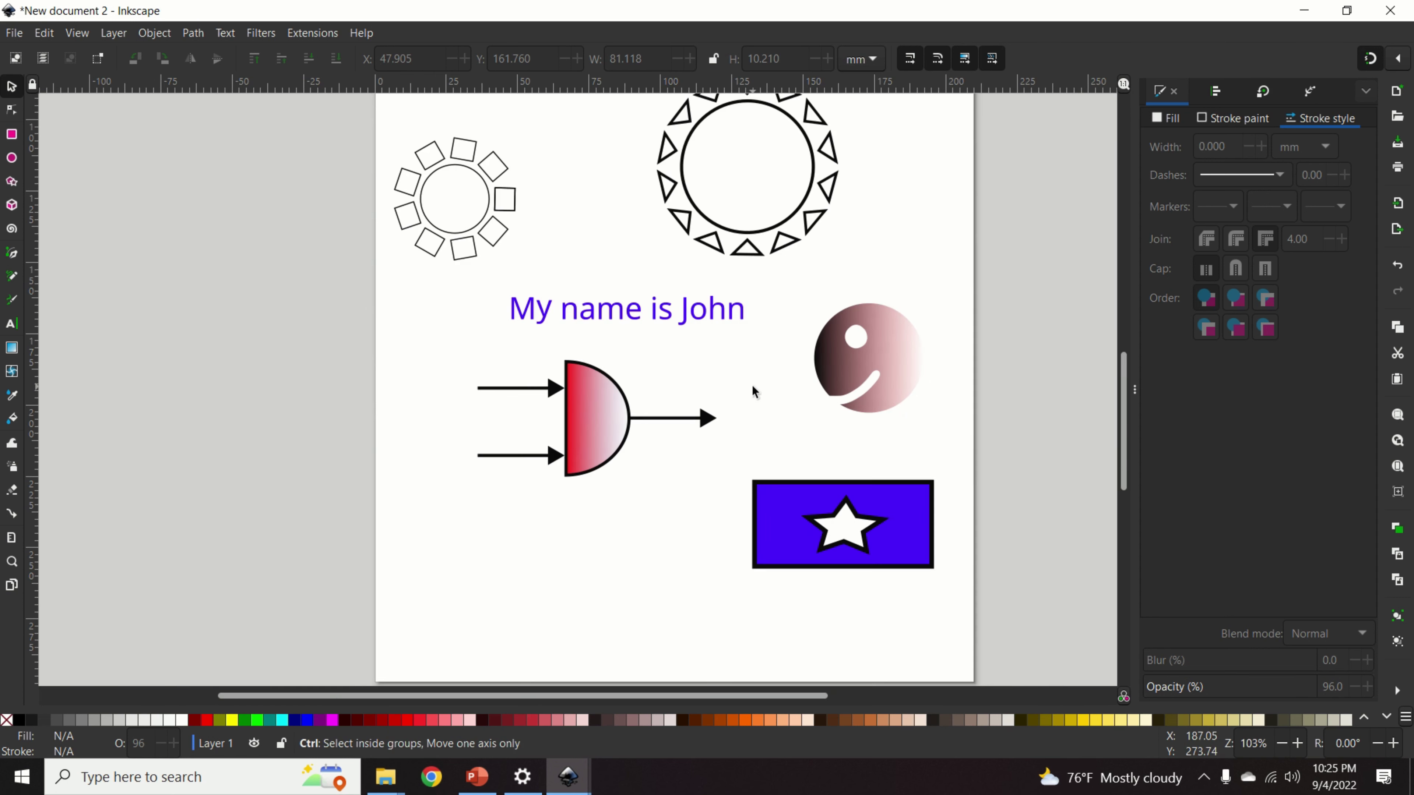
pyautogui.scroll(-1, 755, 358)
pyautogui.scroll(-1, 756, 359)
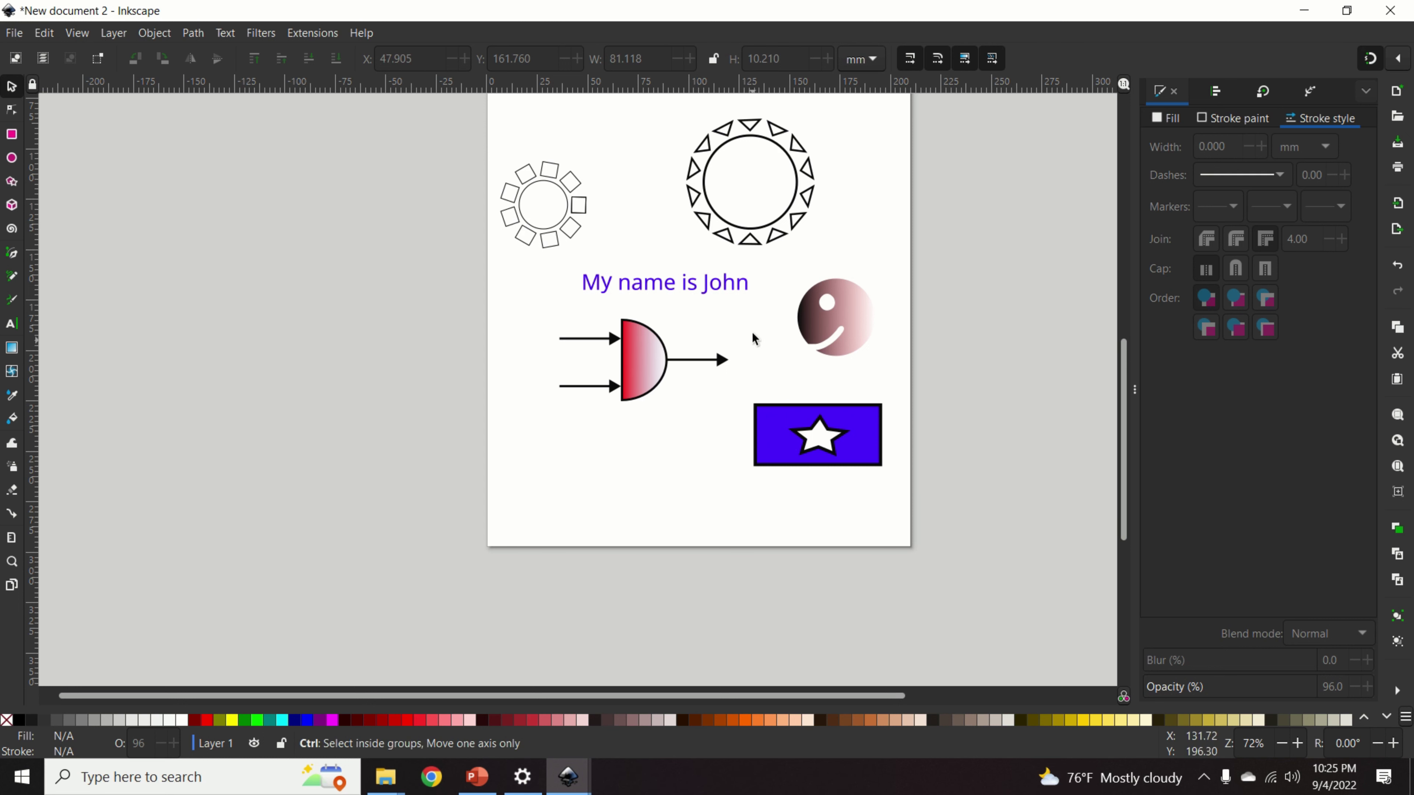
pyautogui.scroll(2, 751, 331)
pyautogui.scroll(8, 674, 284)
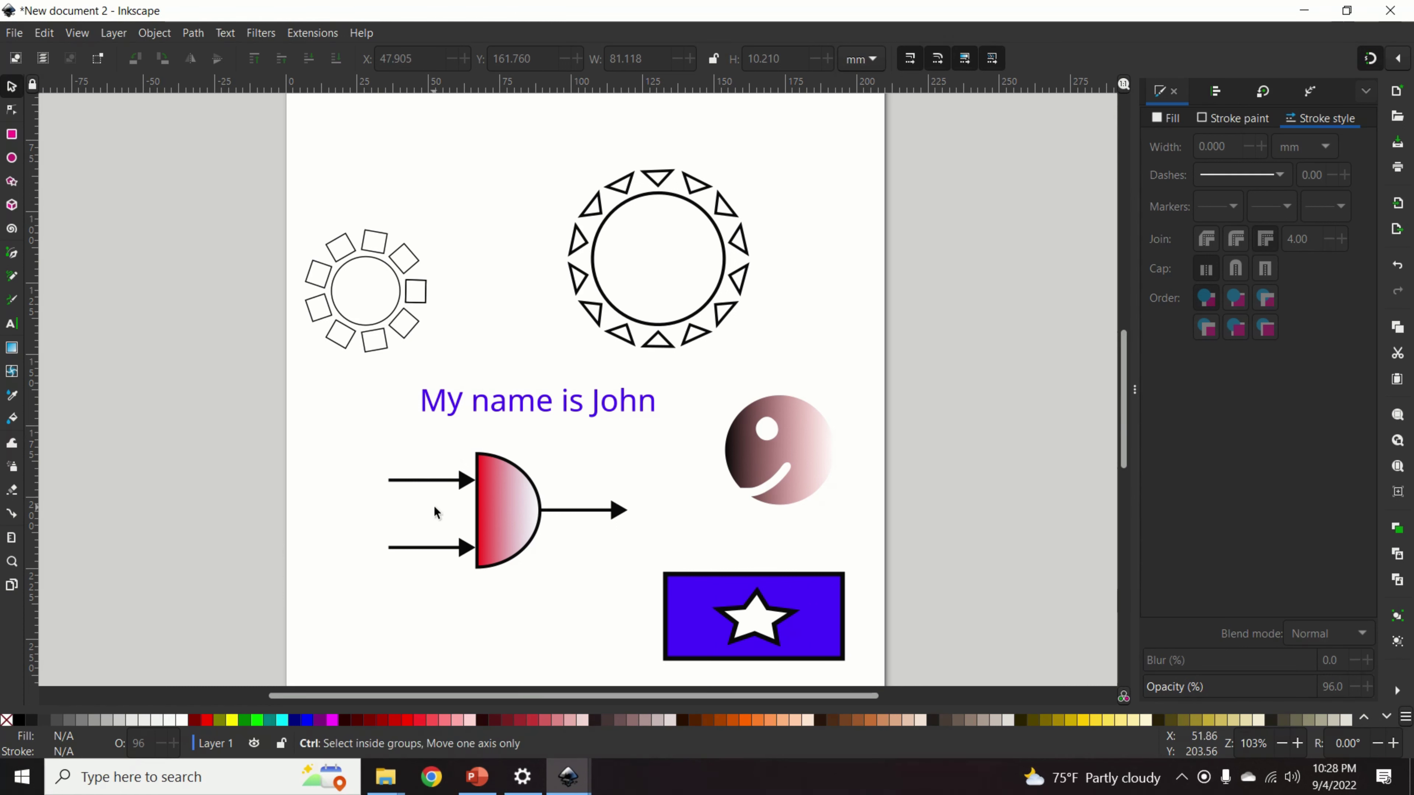
pyautogui.scroll(2, 434, 507)
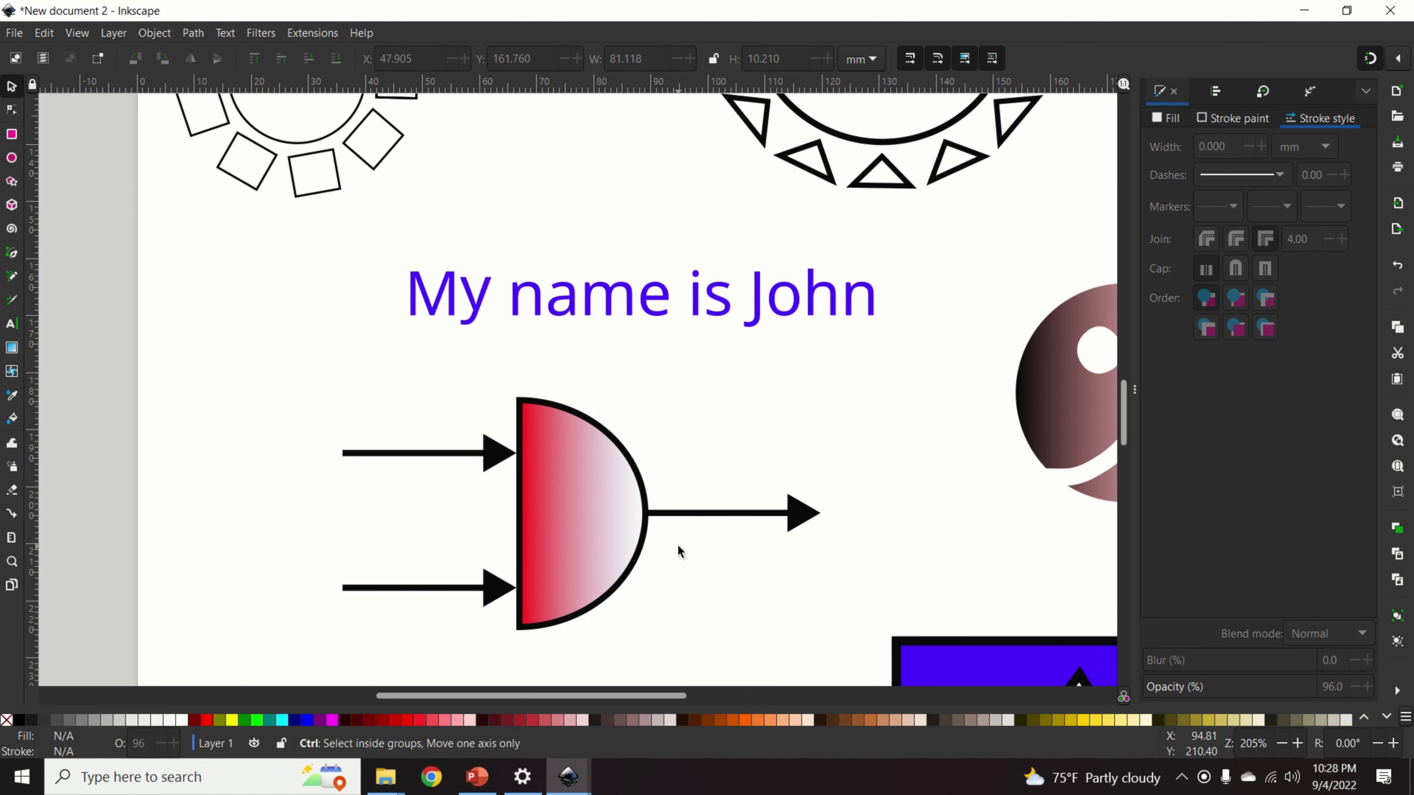
pyautogui.scroll(-2, 676, 544)
pyautogui.scroll(4, 954, 482)
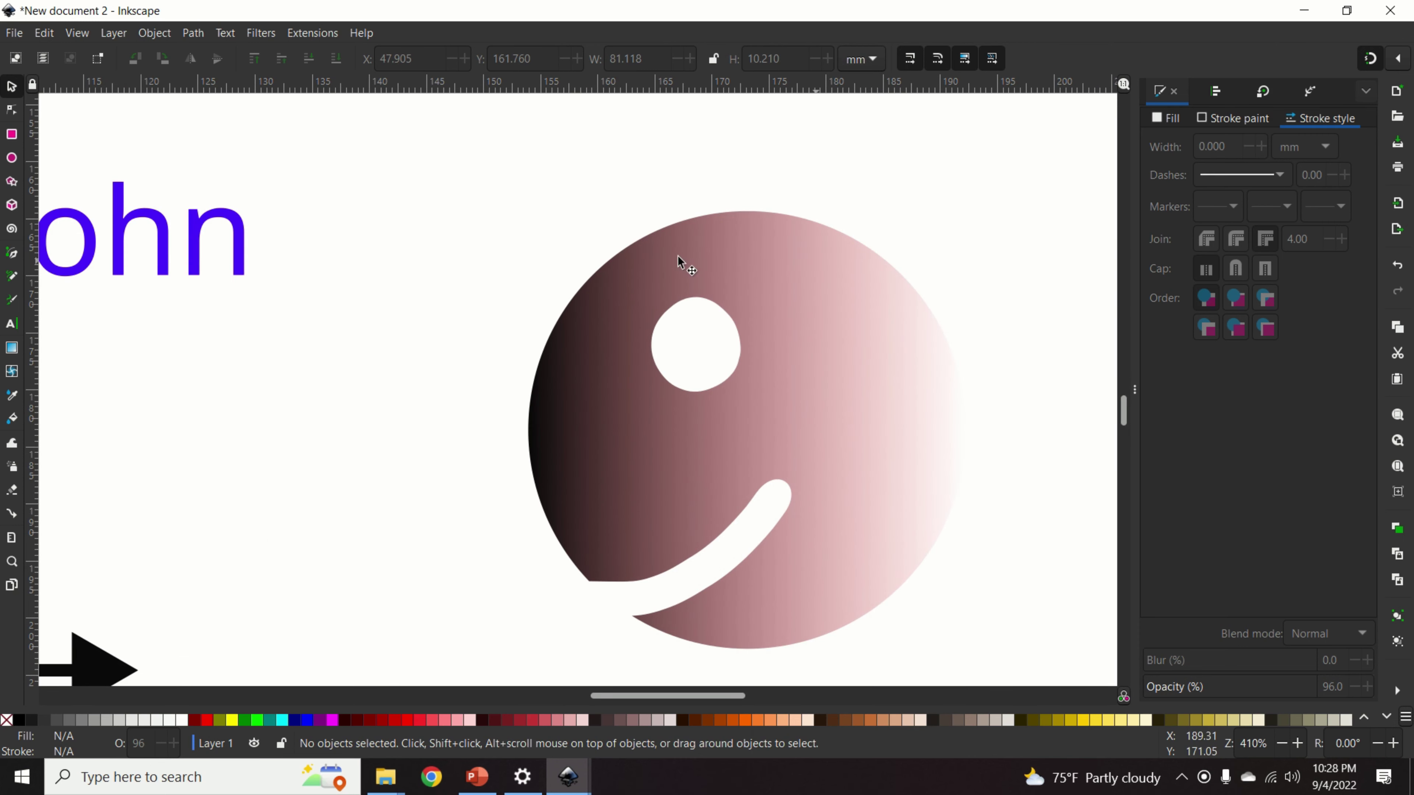
pyautogui.scroll(-2, 721, 421)
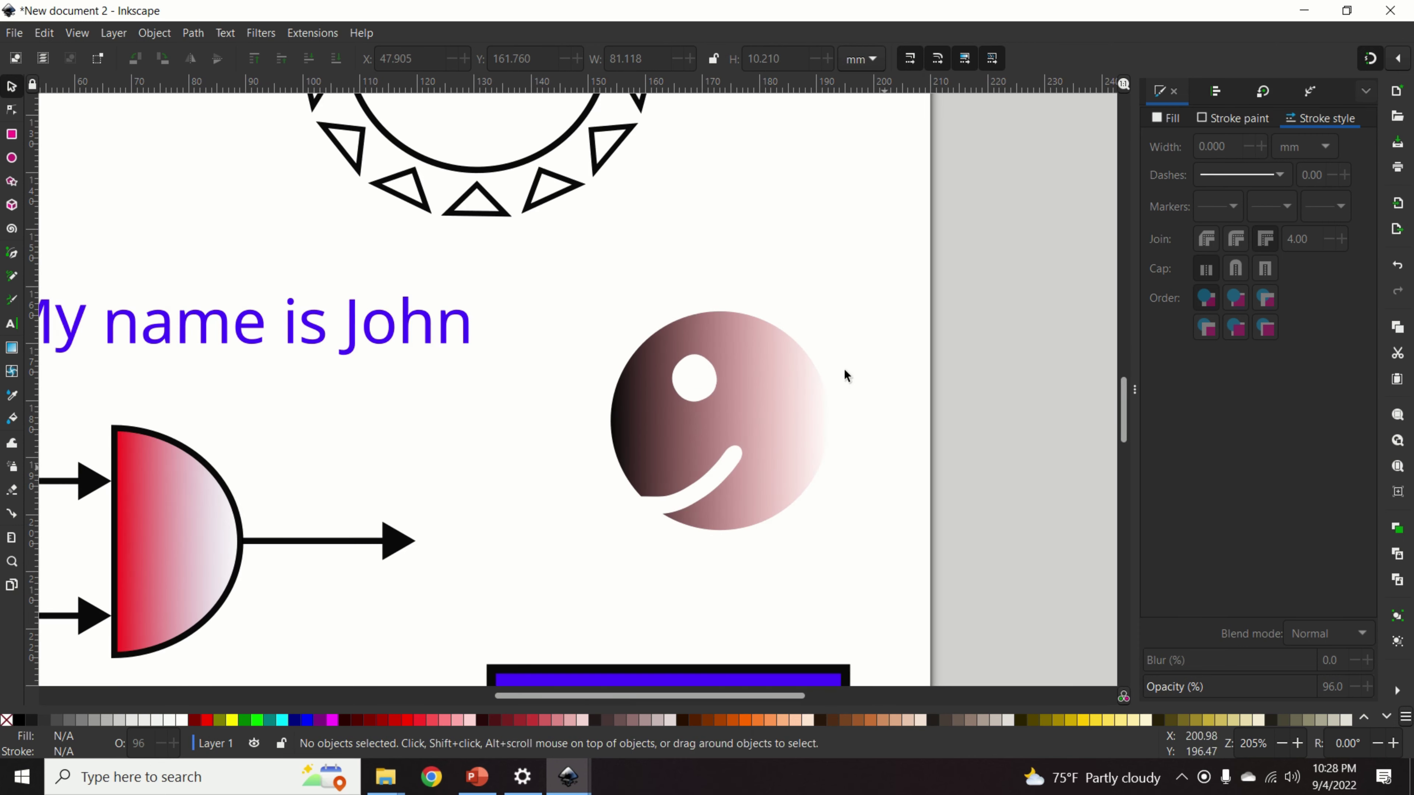
pyautogui.scroll(-2, 439, 377)
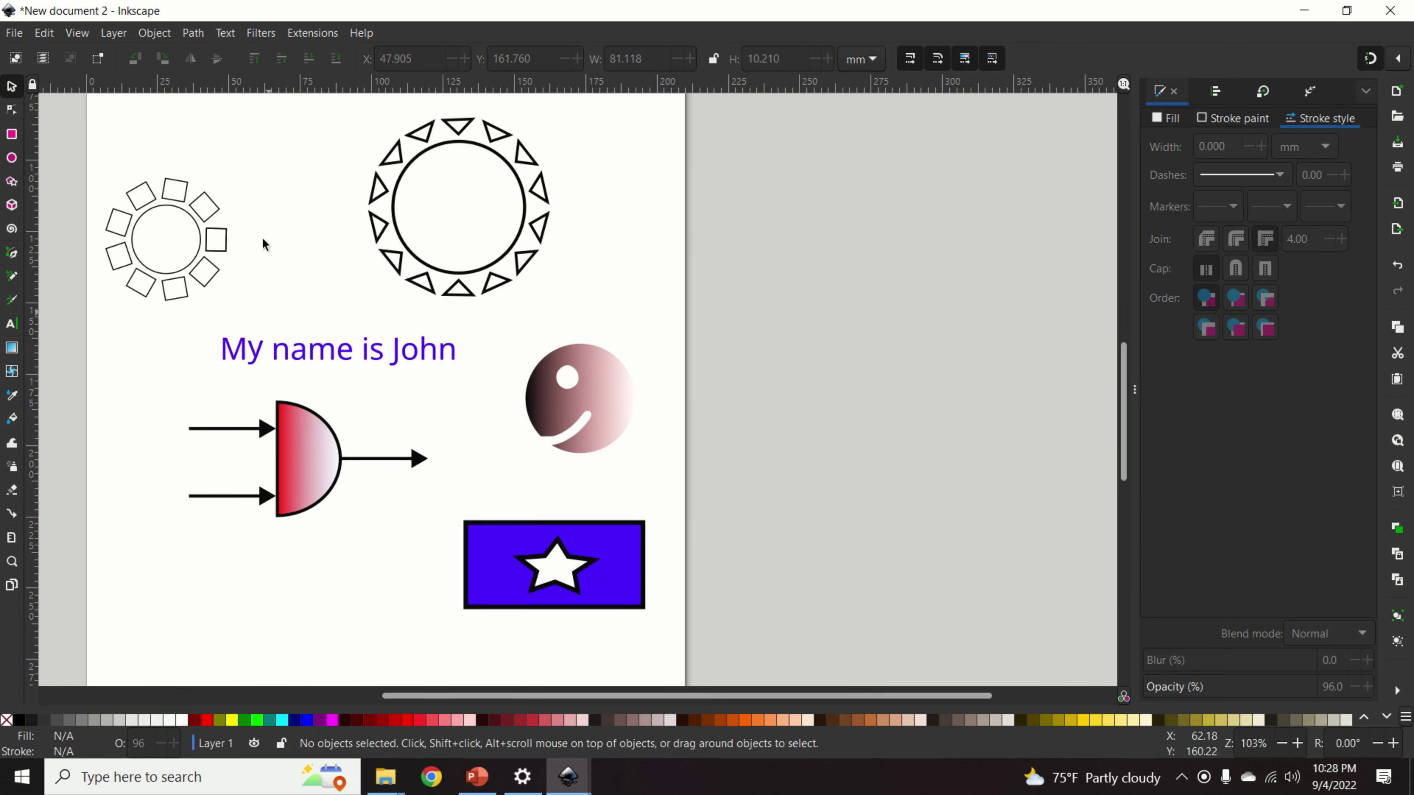
pyautogui.scroll(3, 133, 217)
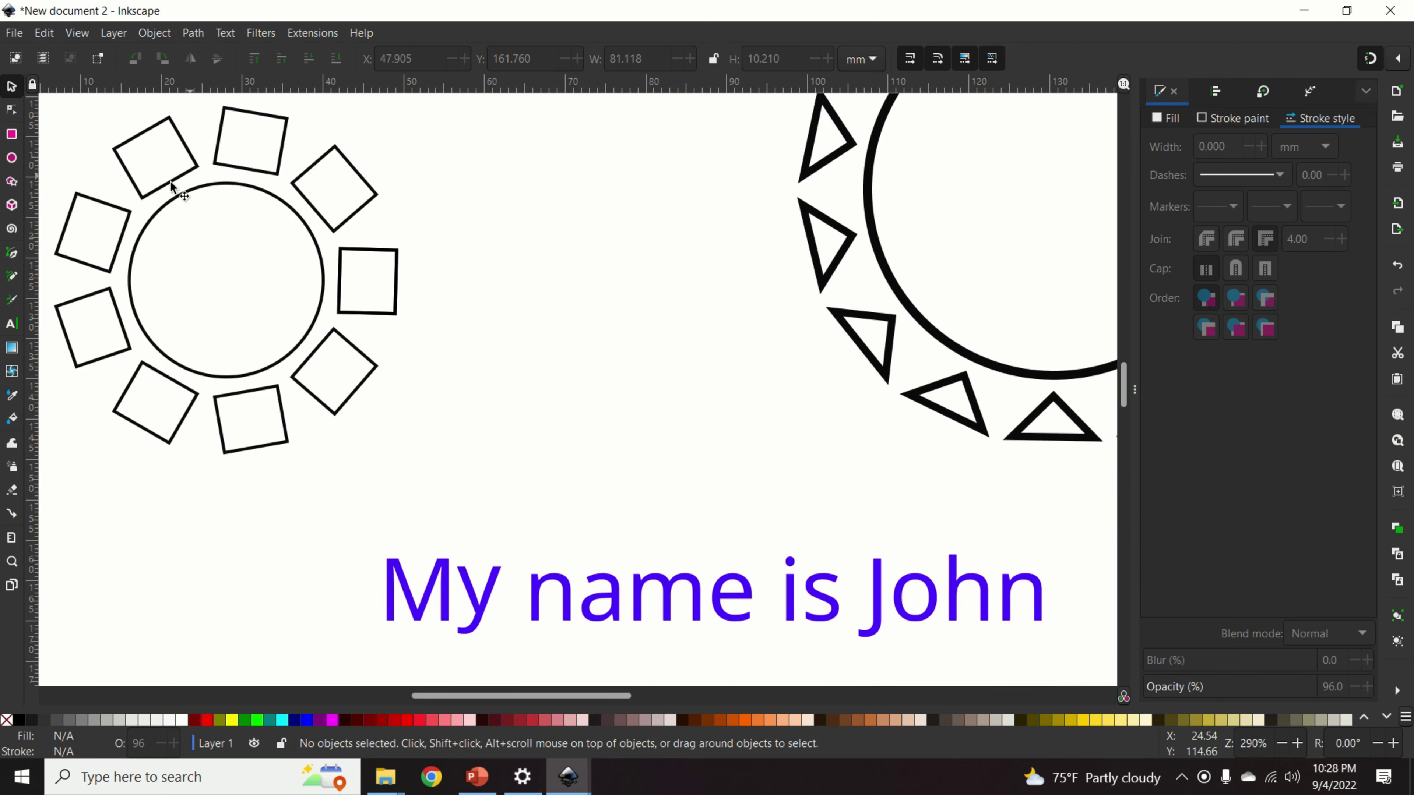
pyautogui.keyDown('ctrl'); pyautogui.scroll(-2, 696, 272); pyautogui.keyUp('ctrl')
pyautogui.scroll(-1, 694, 293)
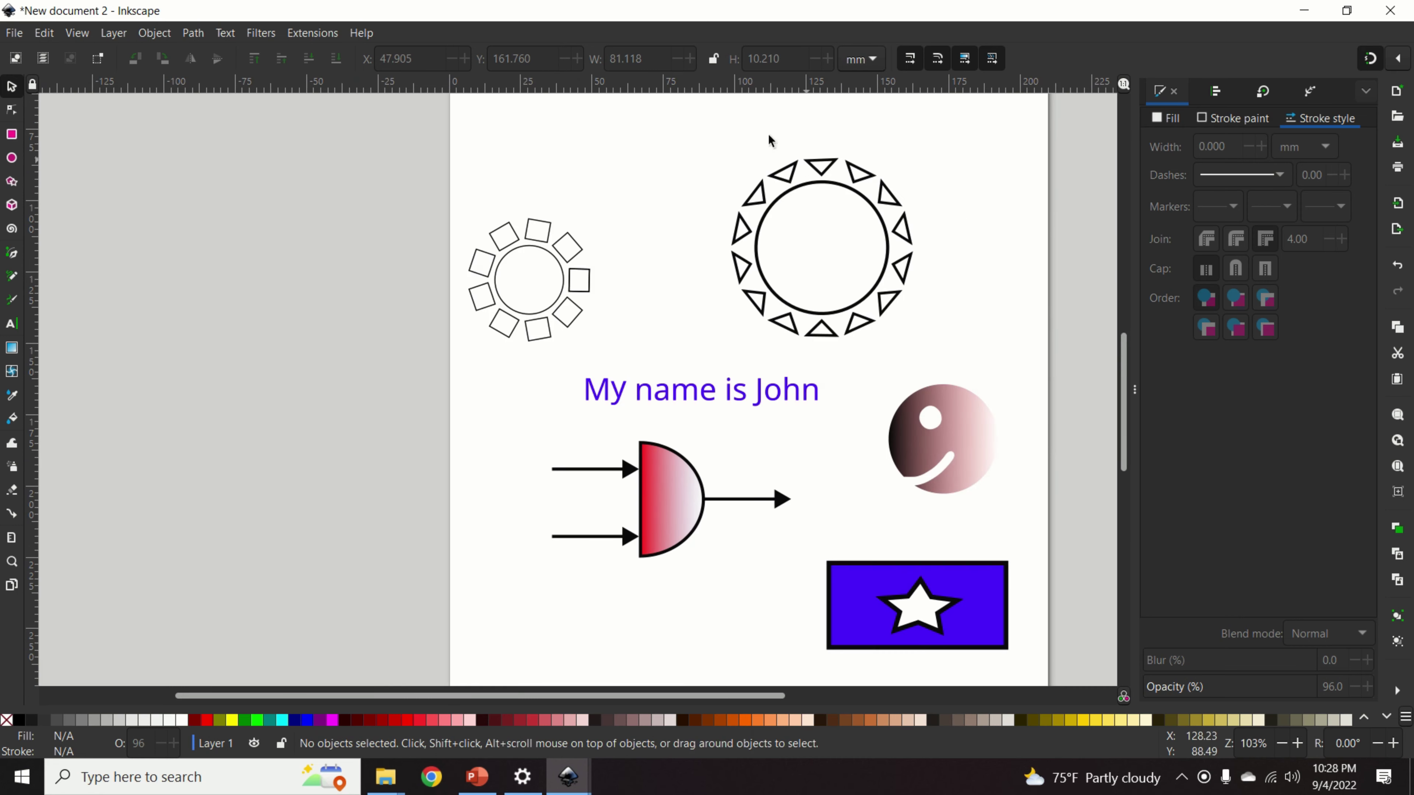
pyautogui.scroll(-3, 936, 498)
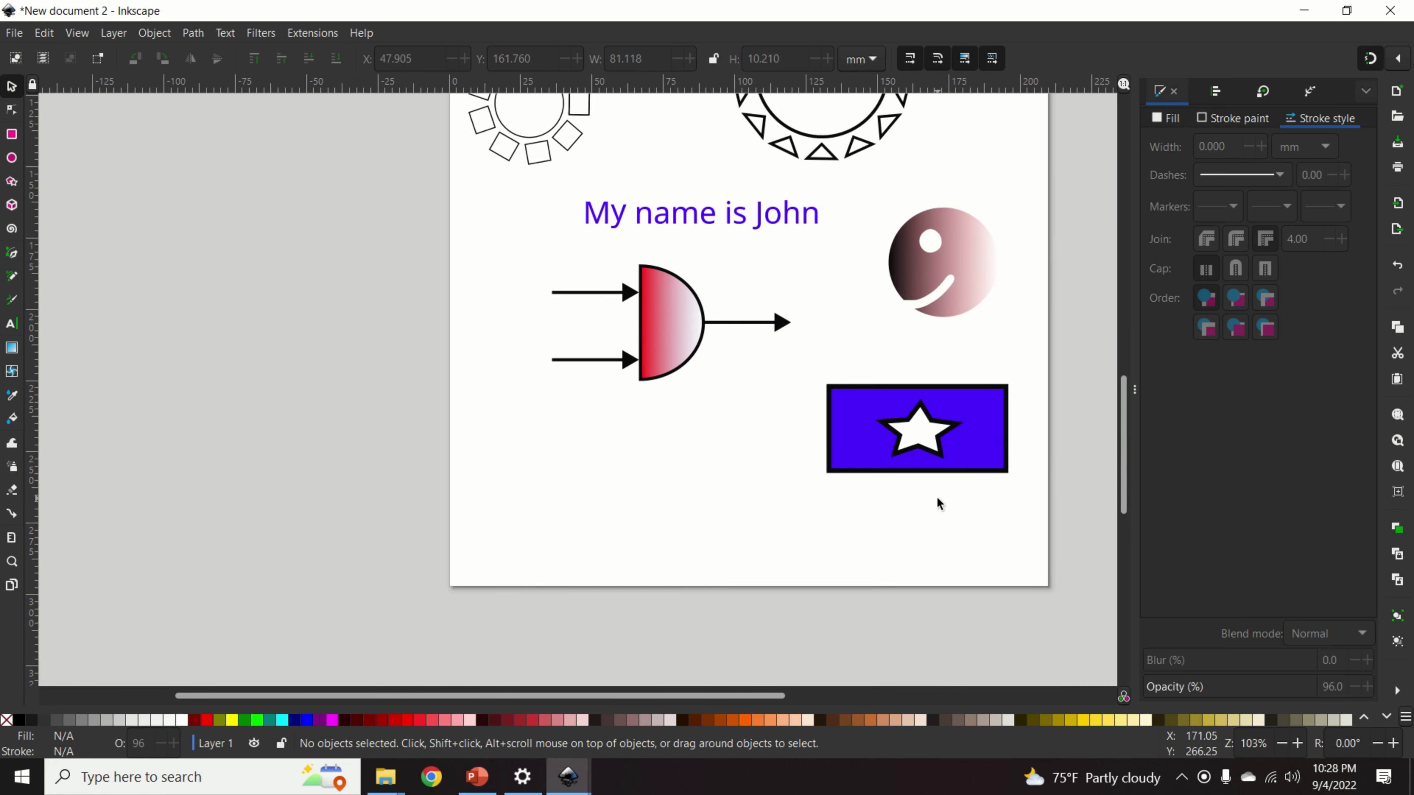
pyautogui.keyDown('ctrl'); pyautogui.scroll(3, 972, 461); pyautogui.keyUp('ctrl')
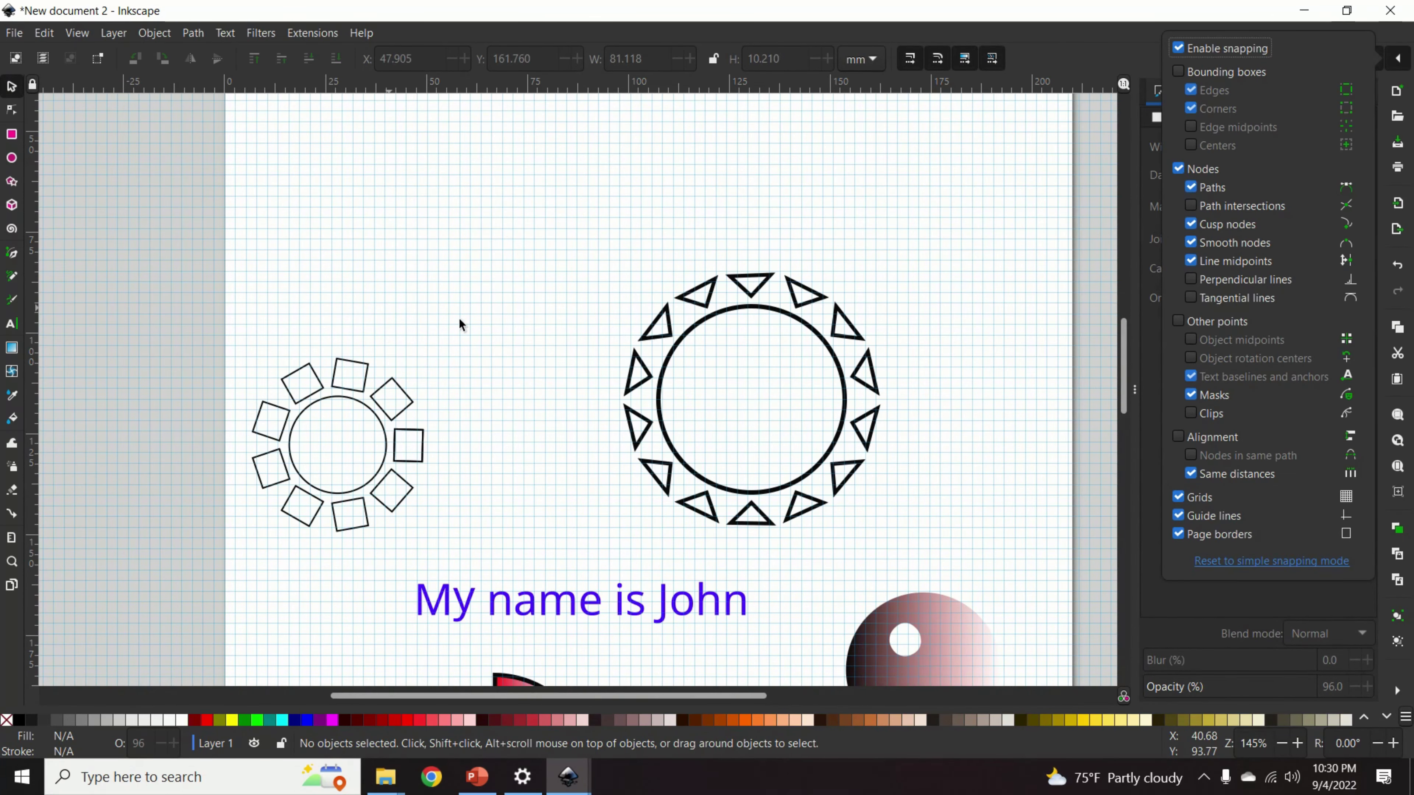
# Review the advanced snapping options and look over the example drawings against the page grid.
pyautogui.click(407, 302)
pyautogui.scroll(-4, 521, 326)
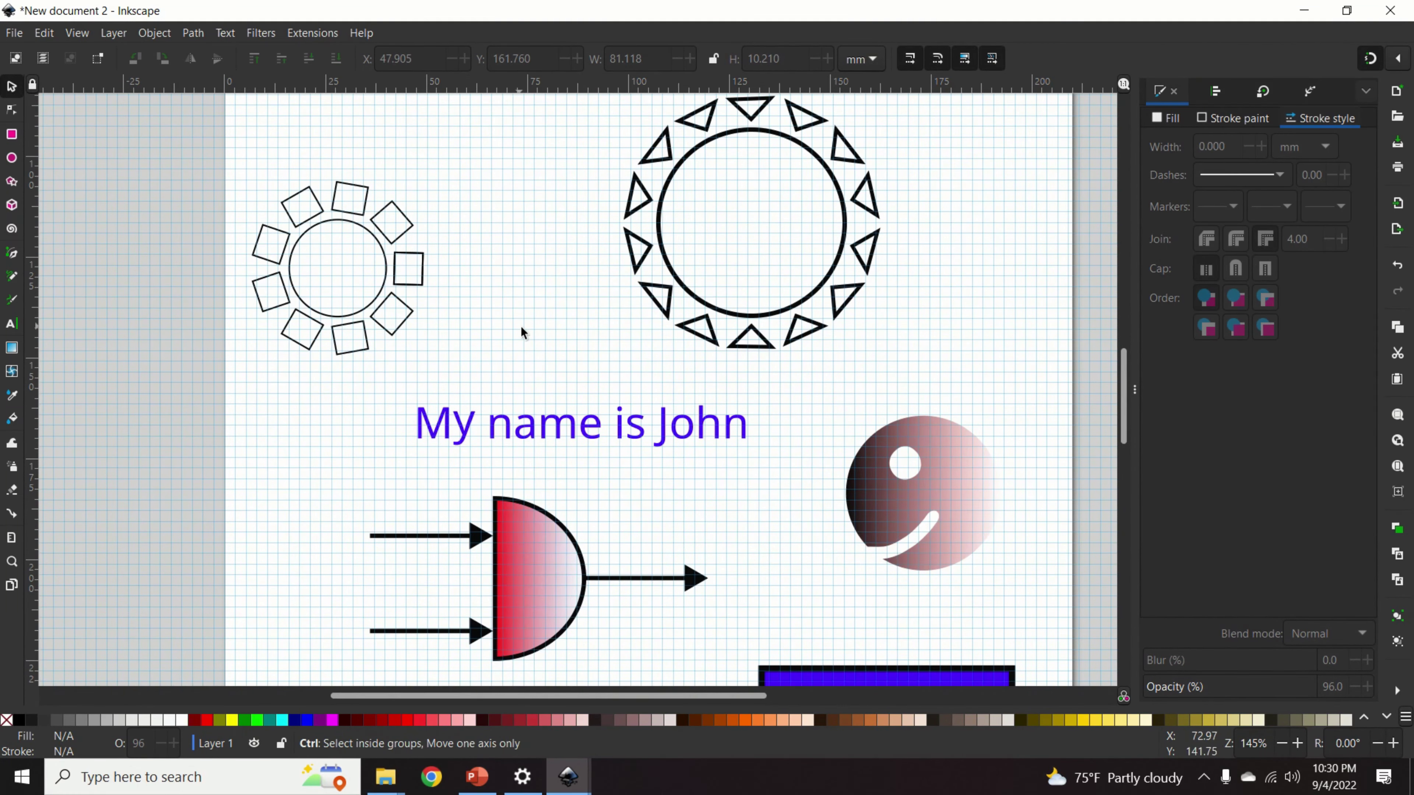
pyautogui.scroll(3, 525, 326)
pyautogui.scroll(-3, 526, 325)
pyautogui.scroll(8, 668, 326)
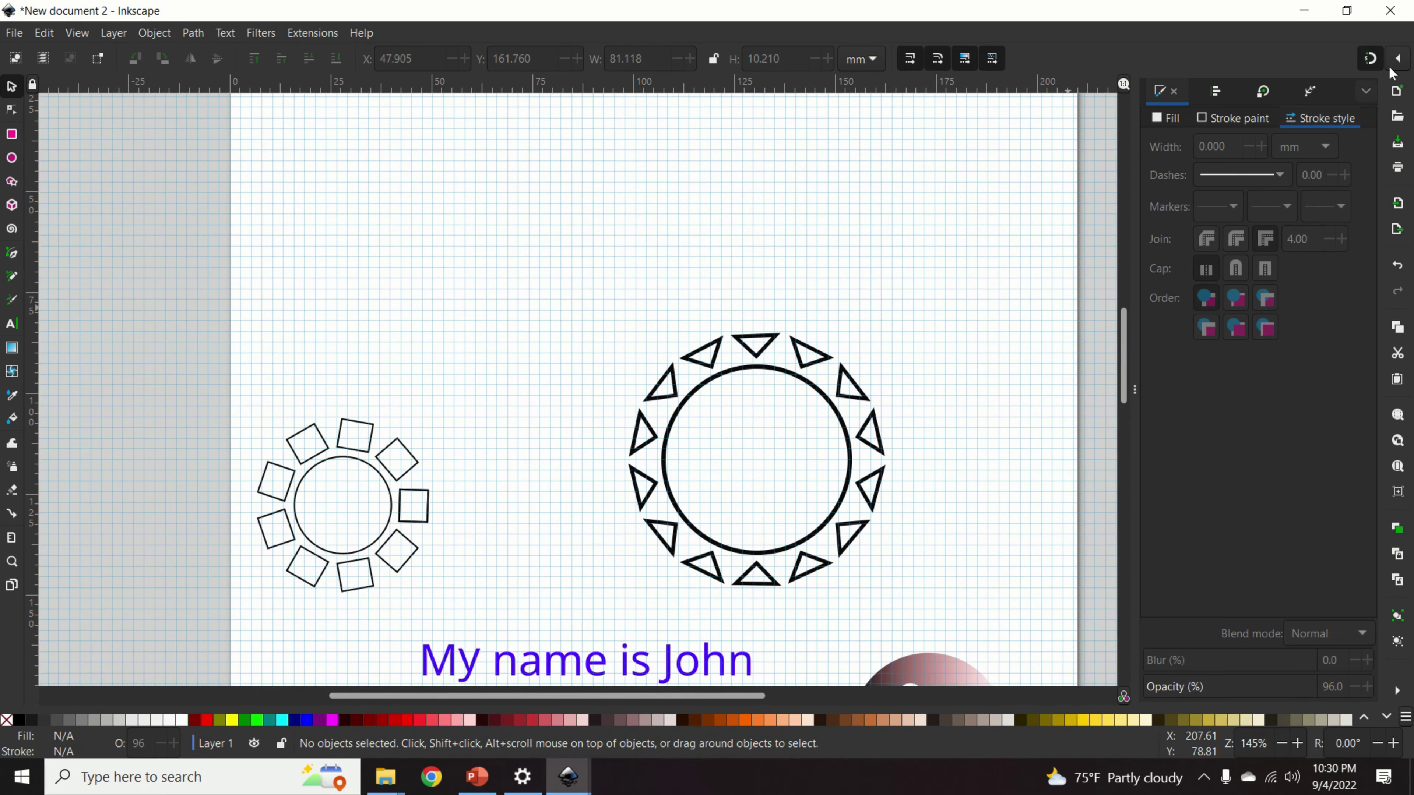
pyautogui.click(1398, 58)
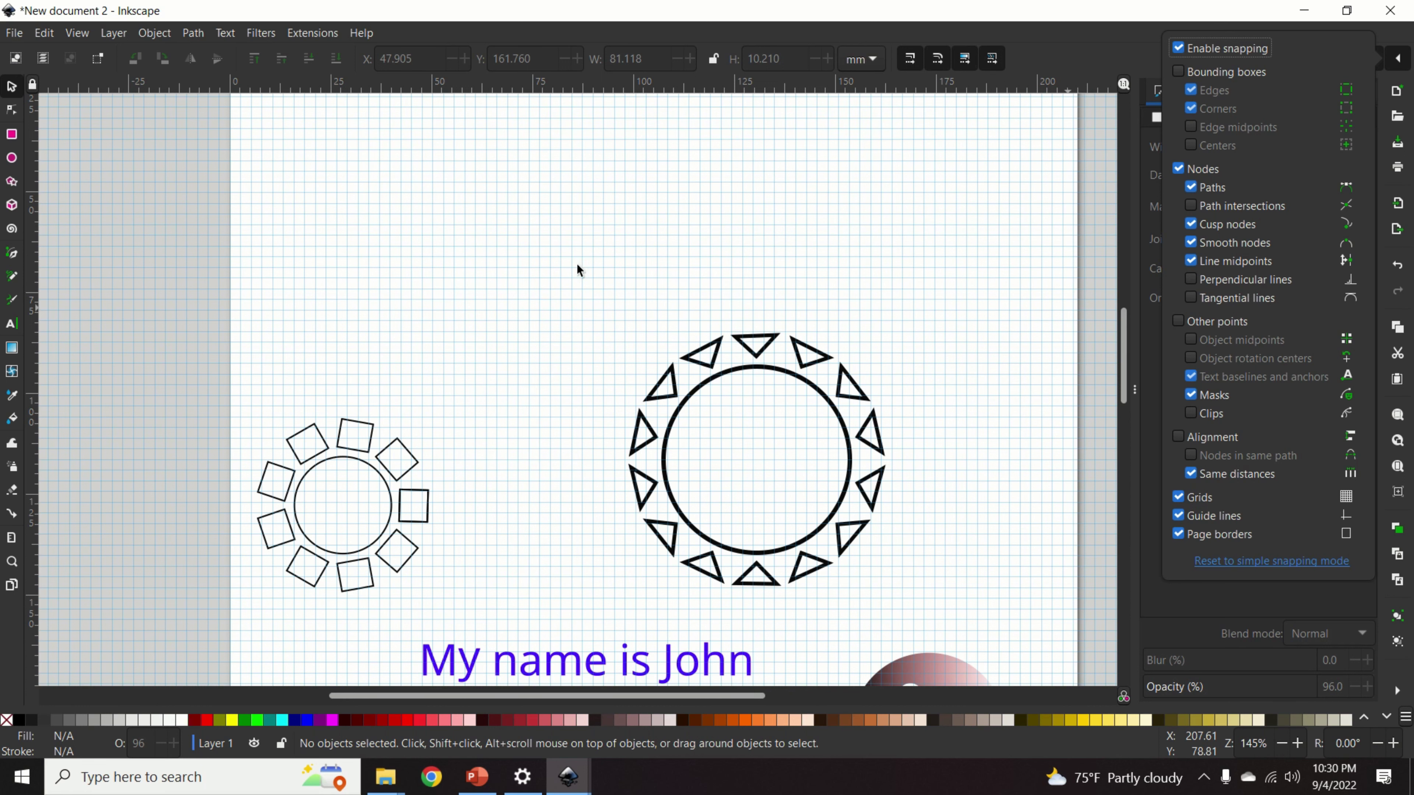
pyautogui.click(533, 323)
pyautogui.scroll(-10, 534, 311)
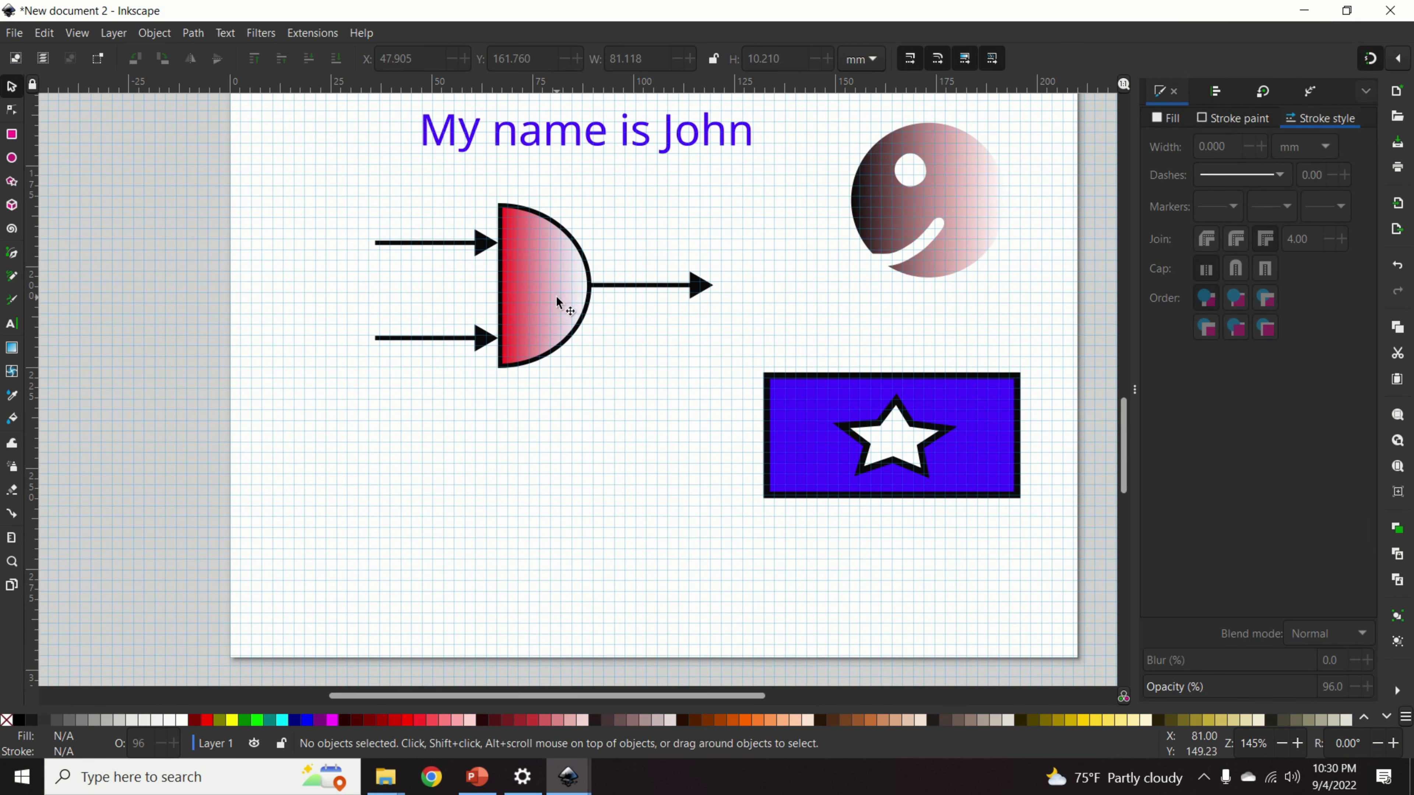
pyautogui.scroll(10, 622, 266)
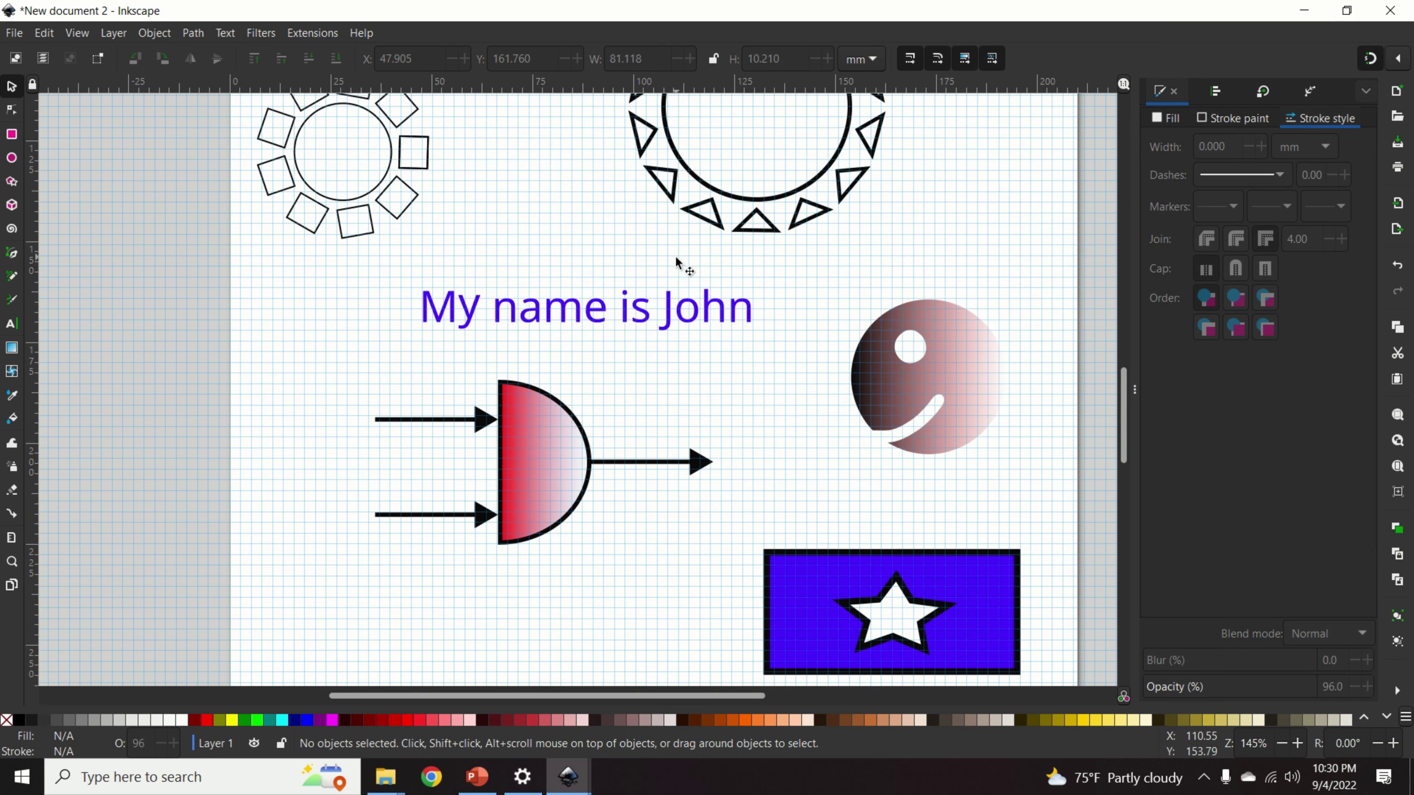
pyautogui.scroll(5, 504, 256)
pyautogui.scroll(-10, 492, 260)
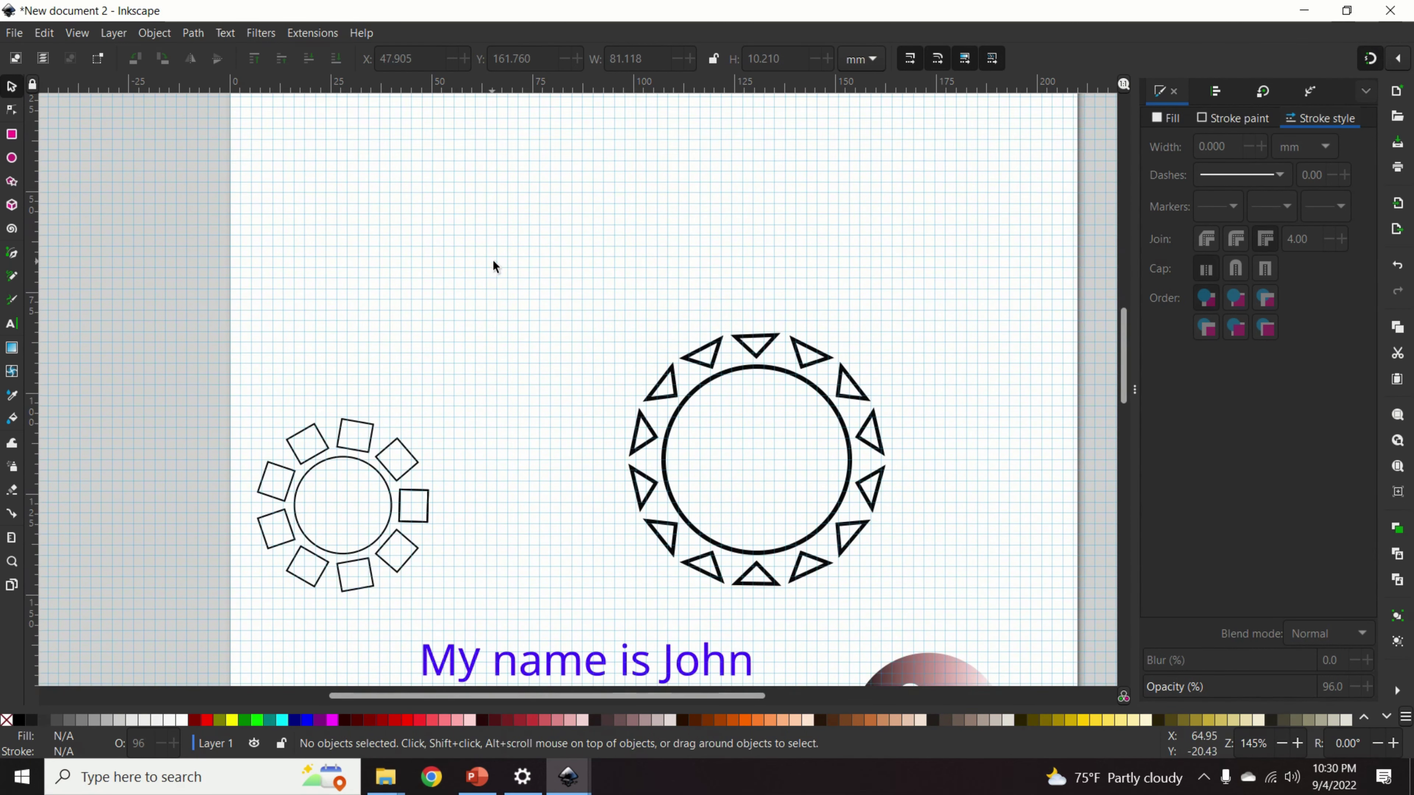
pyautogui.scroll(-5, 521, 245)
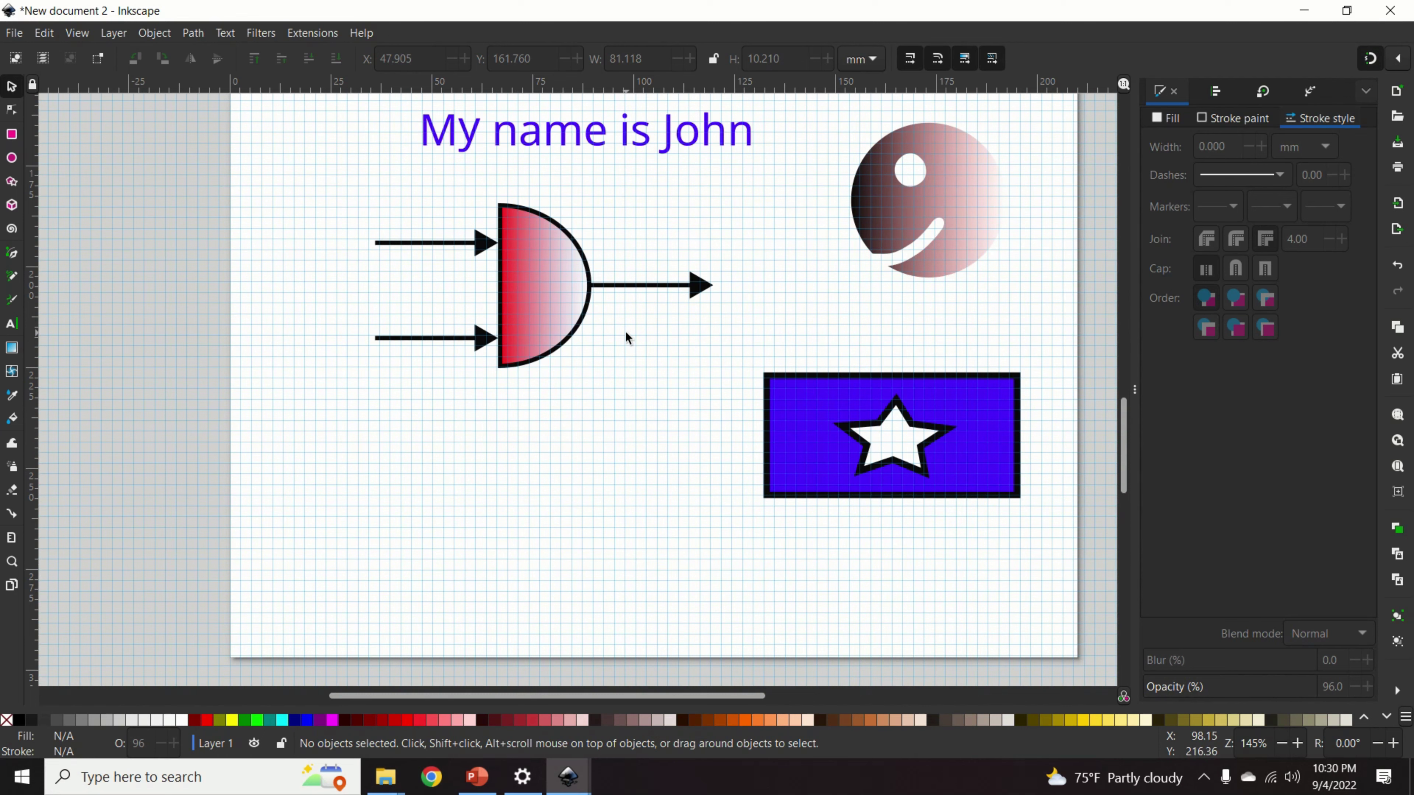
pyautogui.scroll(-4, 624, 336)
pyautogui.scroll(13, 627, 343)
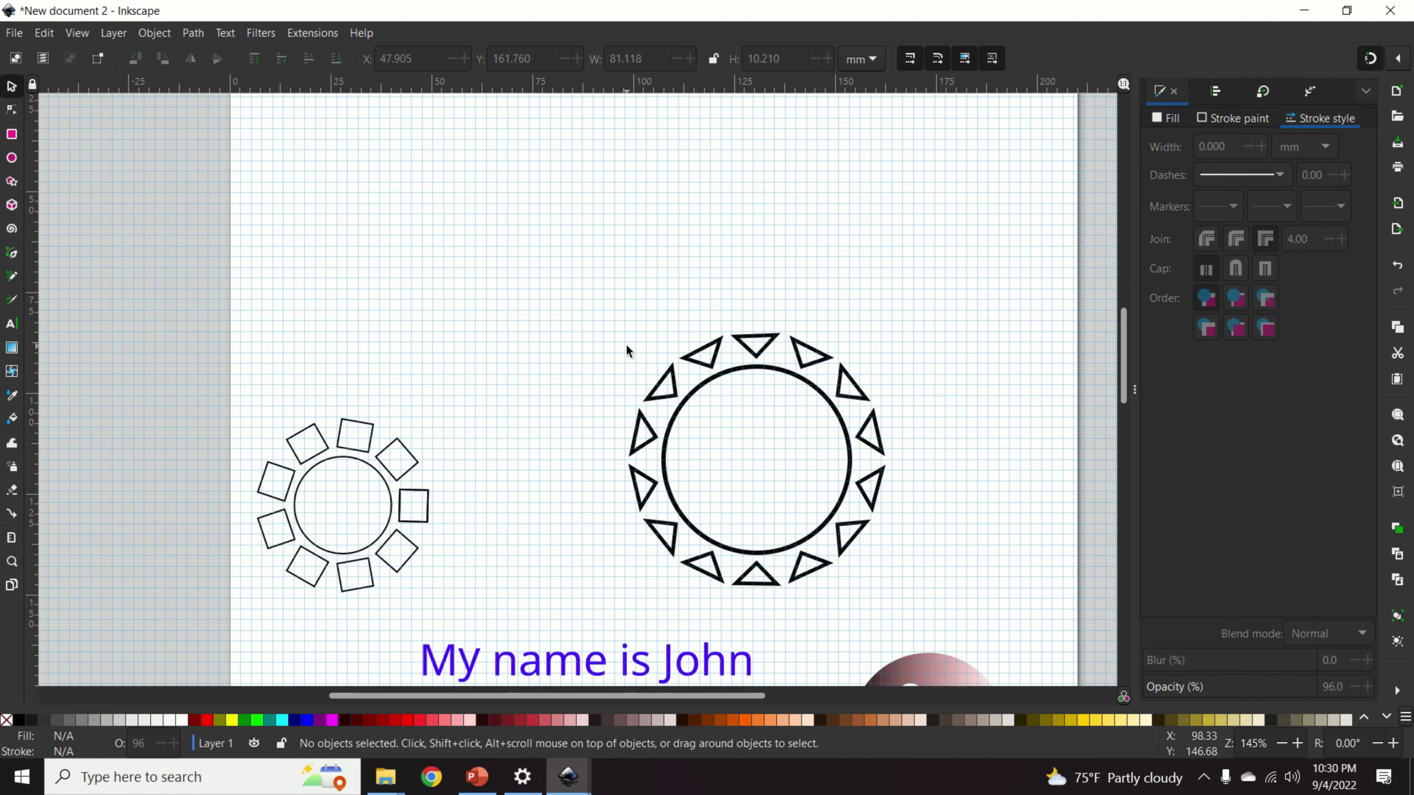
pyautogui.scroll(4, 626, 345)
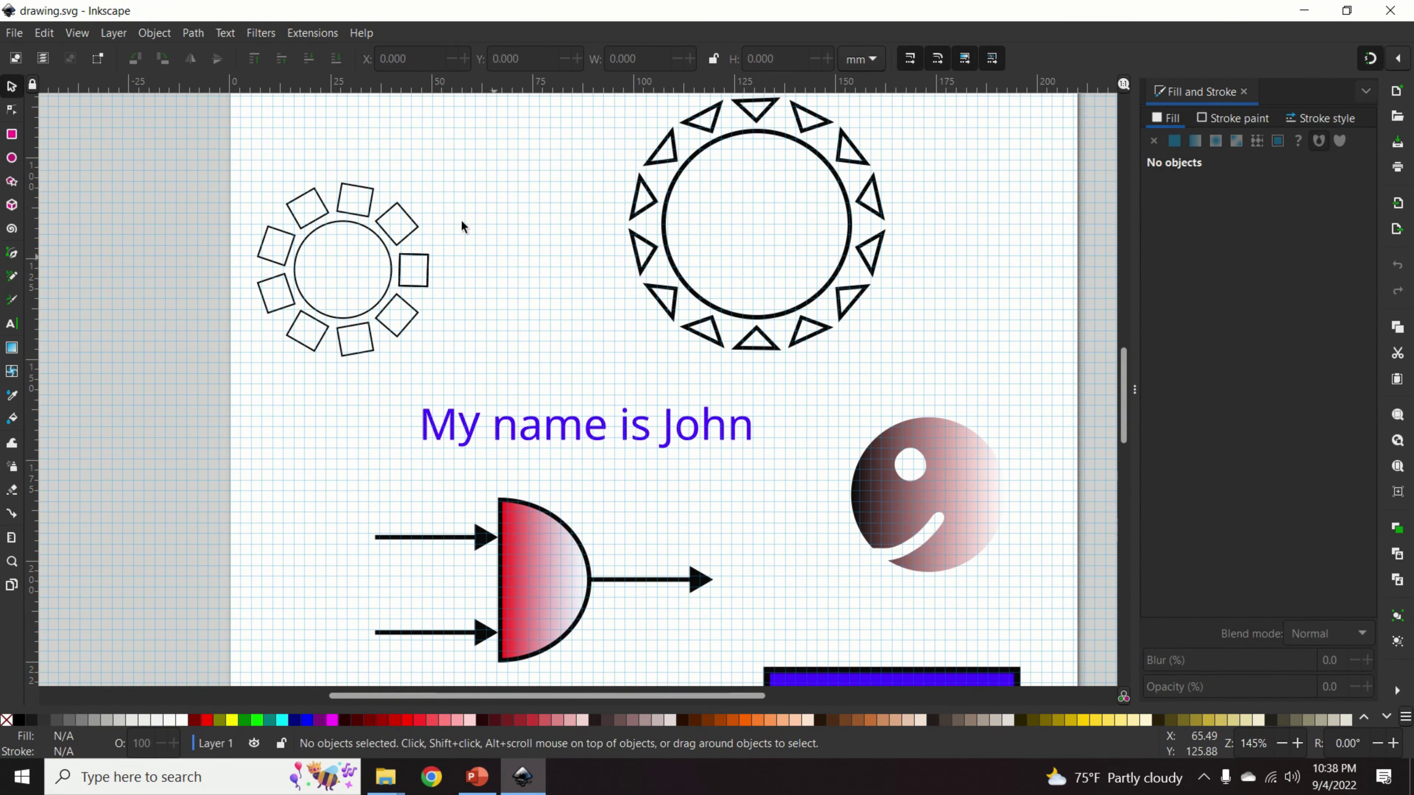
# Create a new blank document and look over its empty page.
pyautogui.click(8, 34)
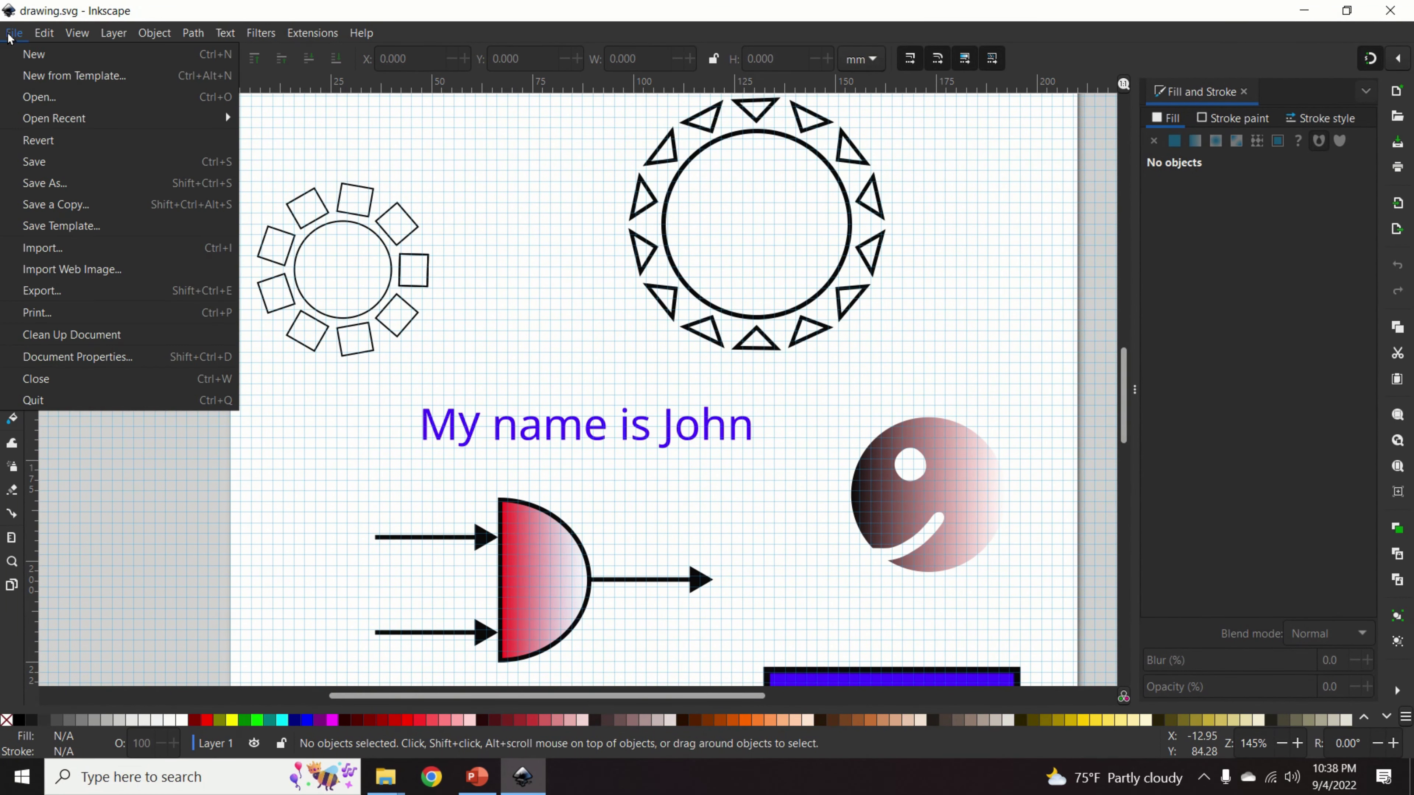
pyautogui.click(70, 56)
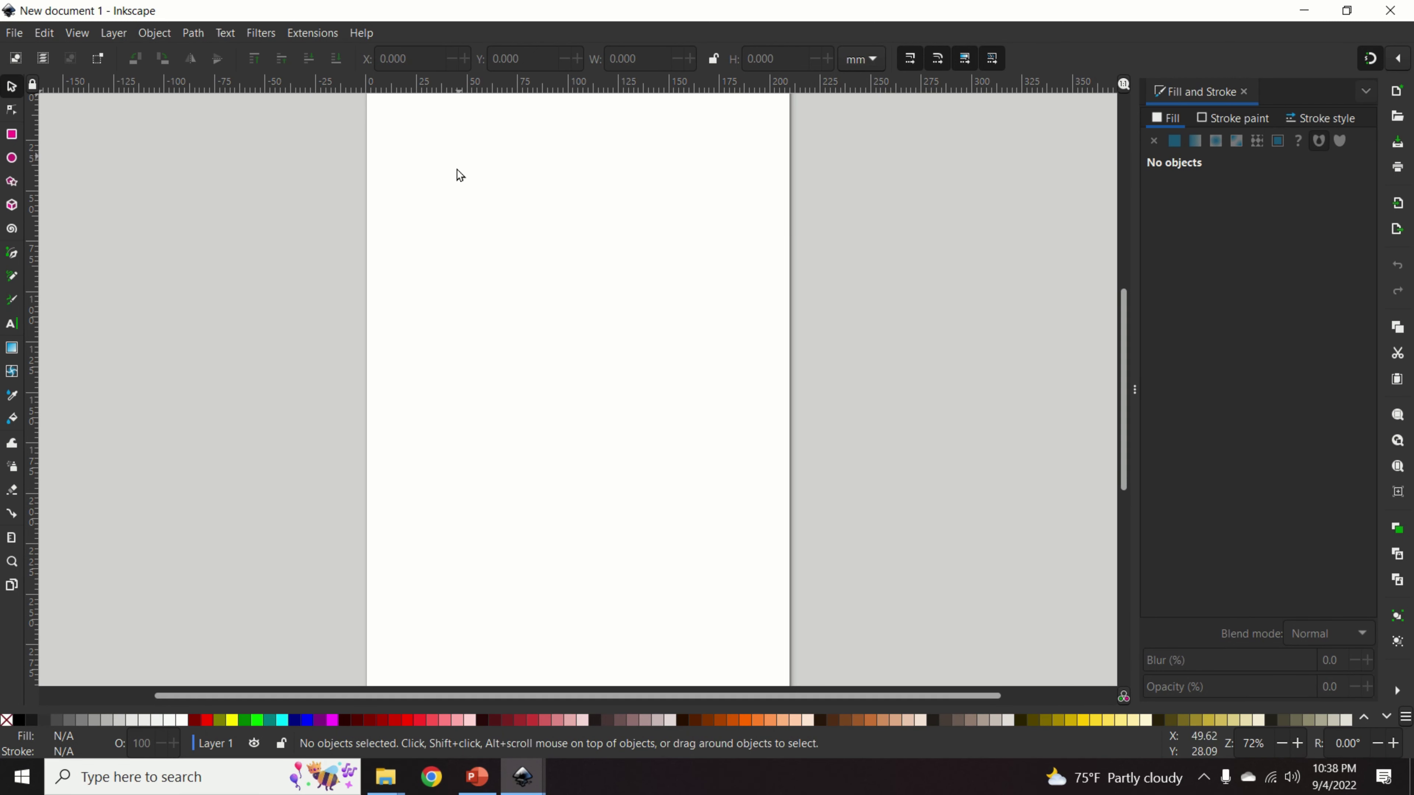
pyautogui.scroll(4, 495, 242)
pyautogui.scroll(-4, 489, 252)
pyautogui.scroll(4, 492, 268)
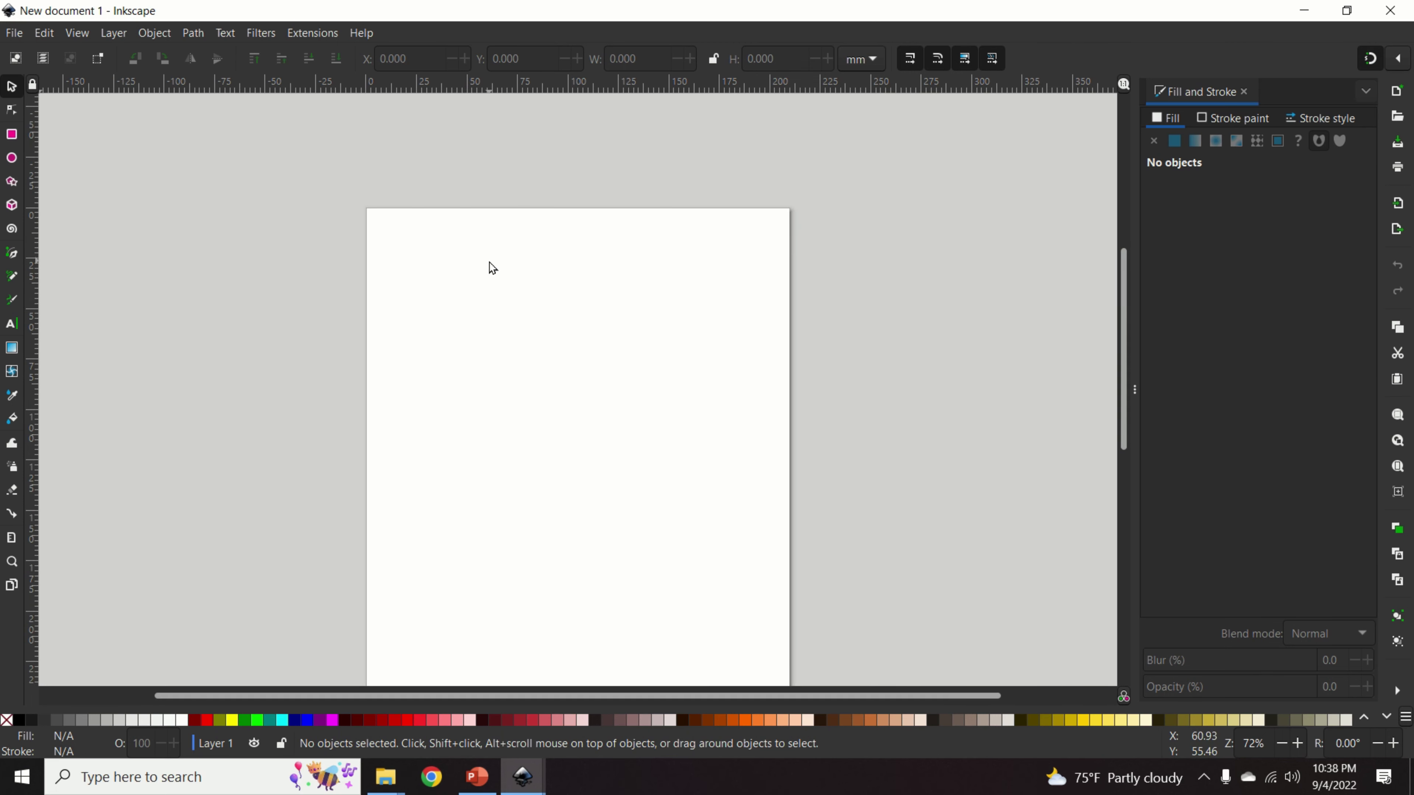
pyautogui.scroll(4, 491, 265)
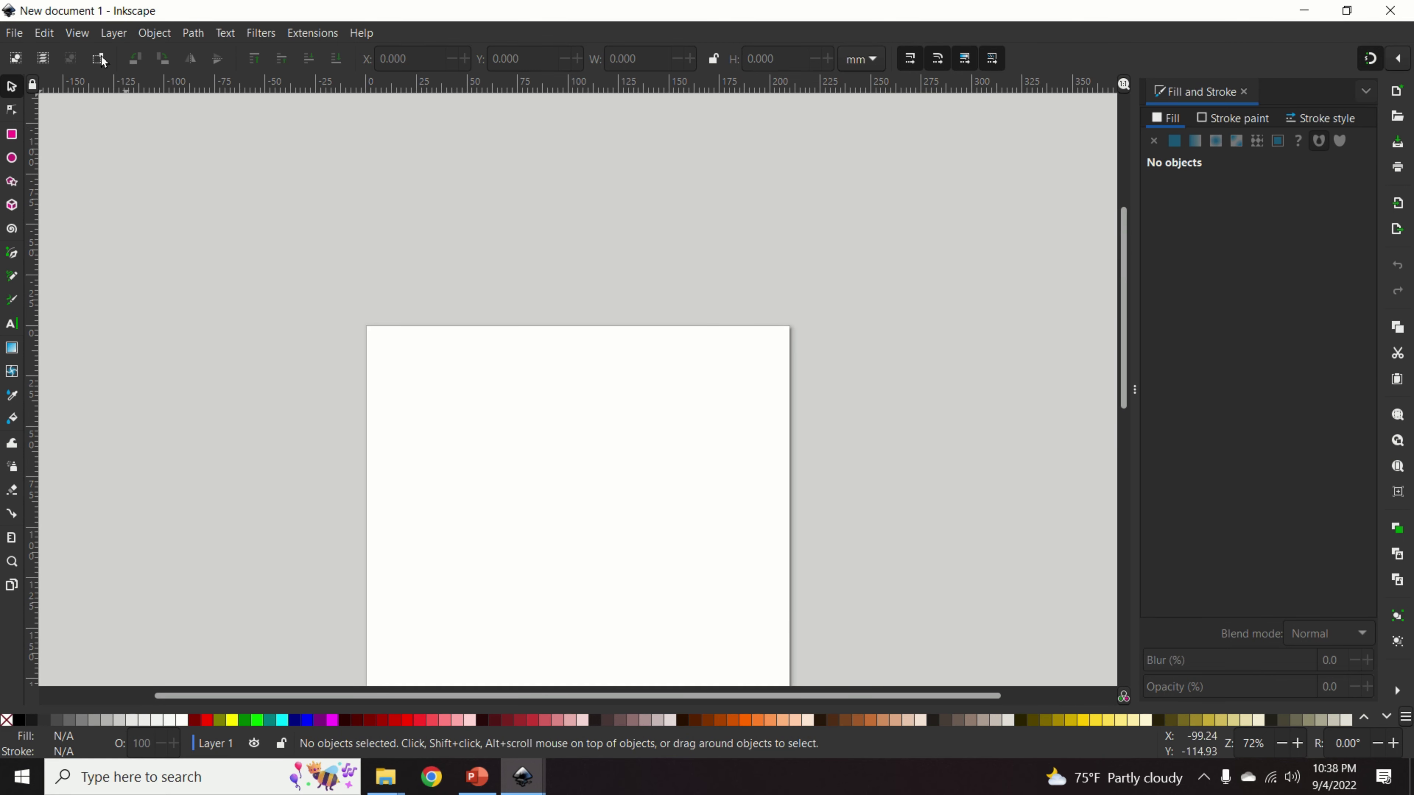
# Turn on the page grid in the new document and look over the gridded page.
pyautogui.click(77, 35)
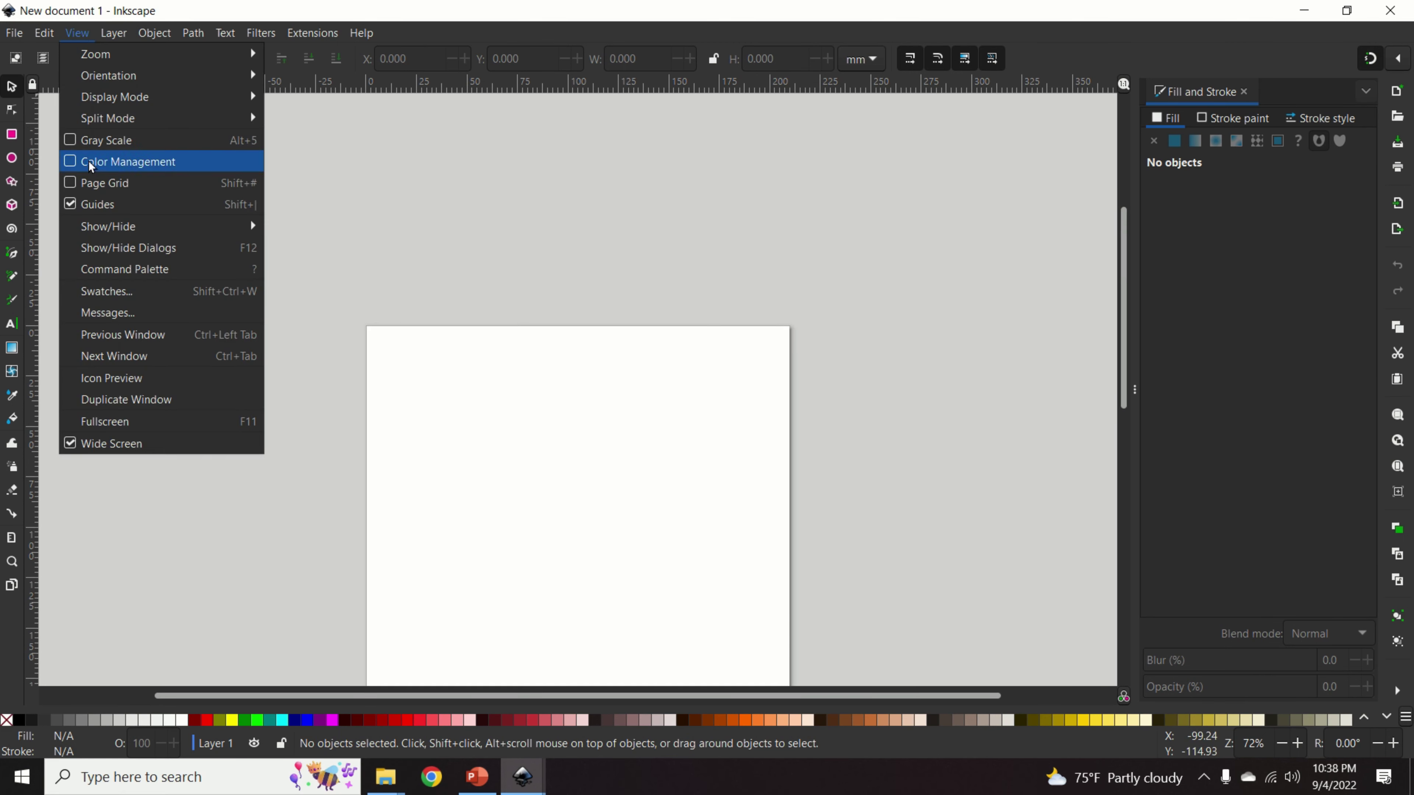
pyautogui.click(71, 185)
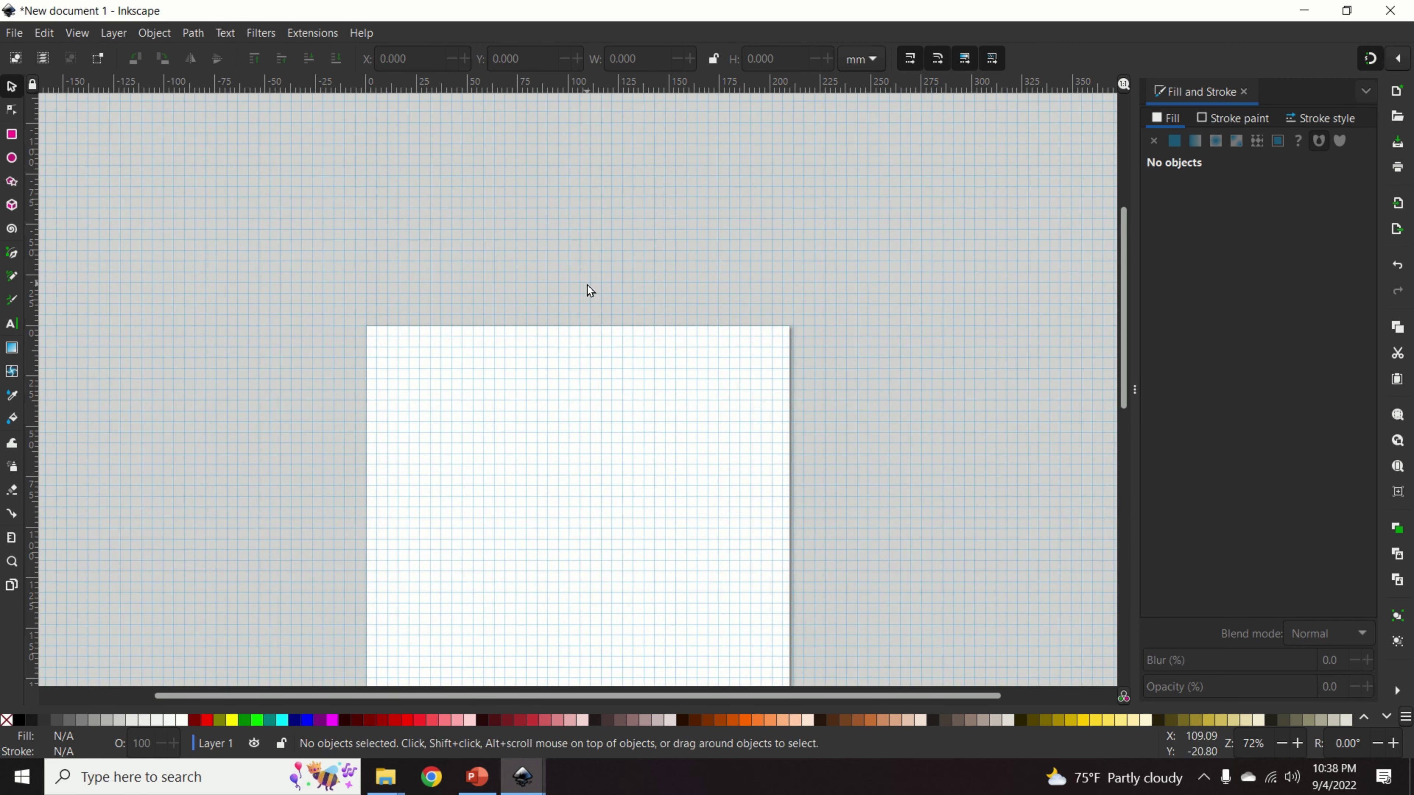
pyautogui.scroll(-8, 576, 299)
pyautogui.scroll(8, 571, 304)
pyautogui.scroll(-10, 563, 297)
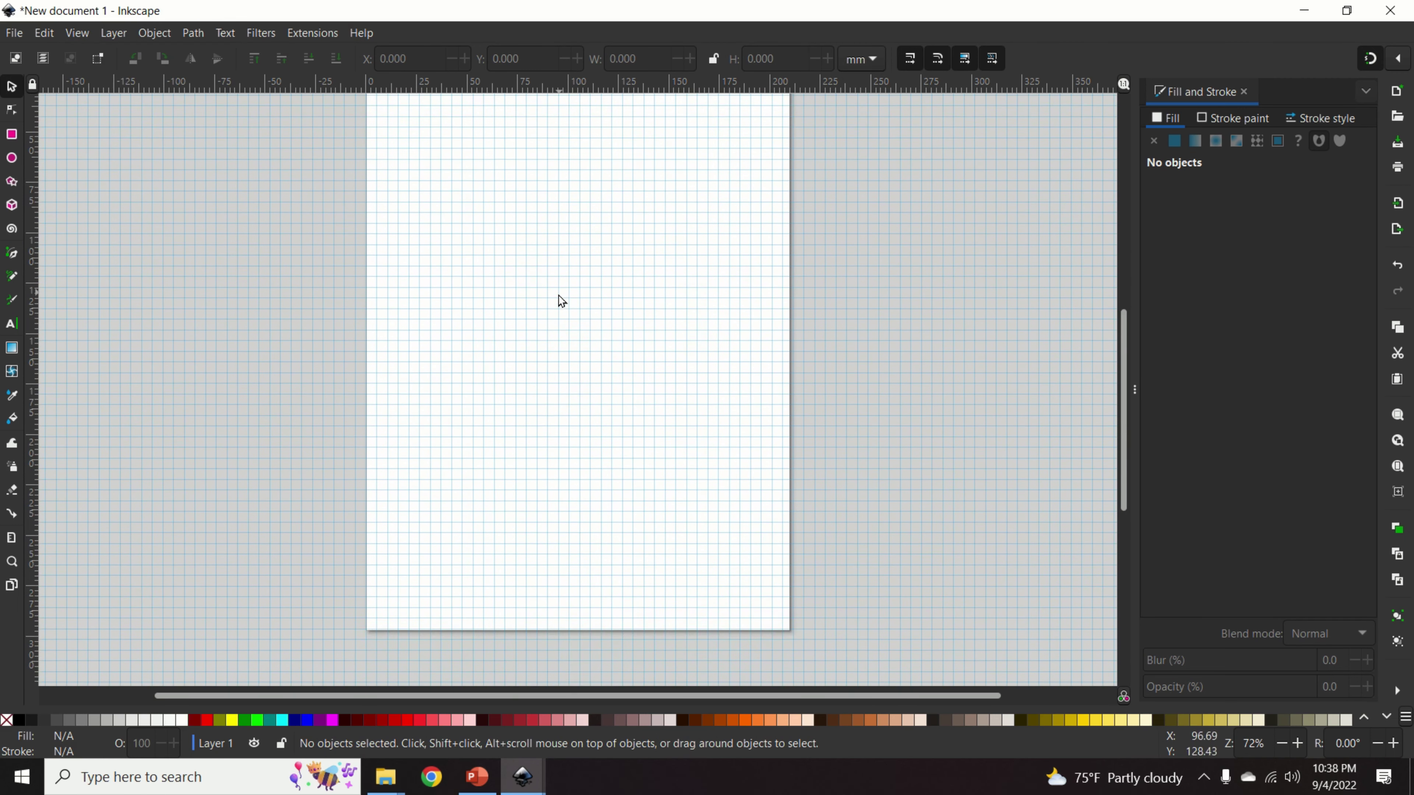
pyautogui.scroll(2, 562, 304)
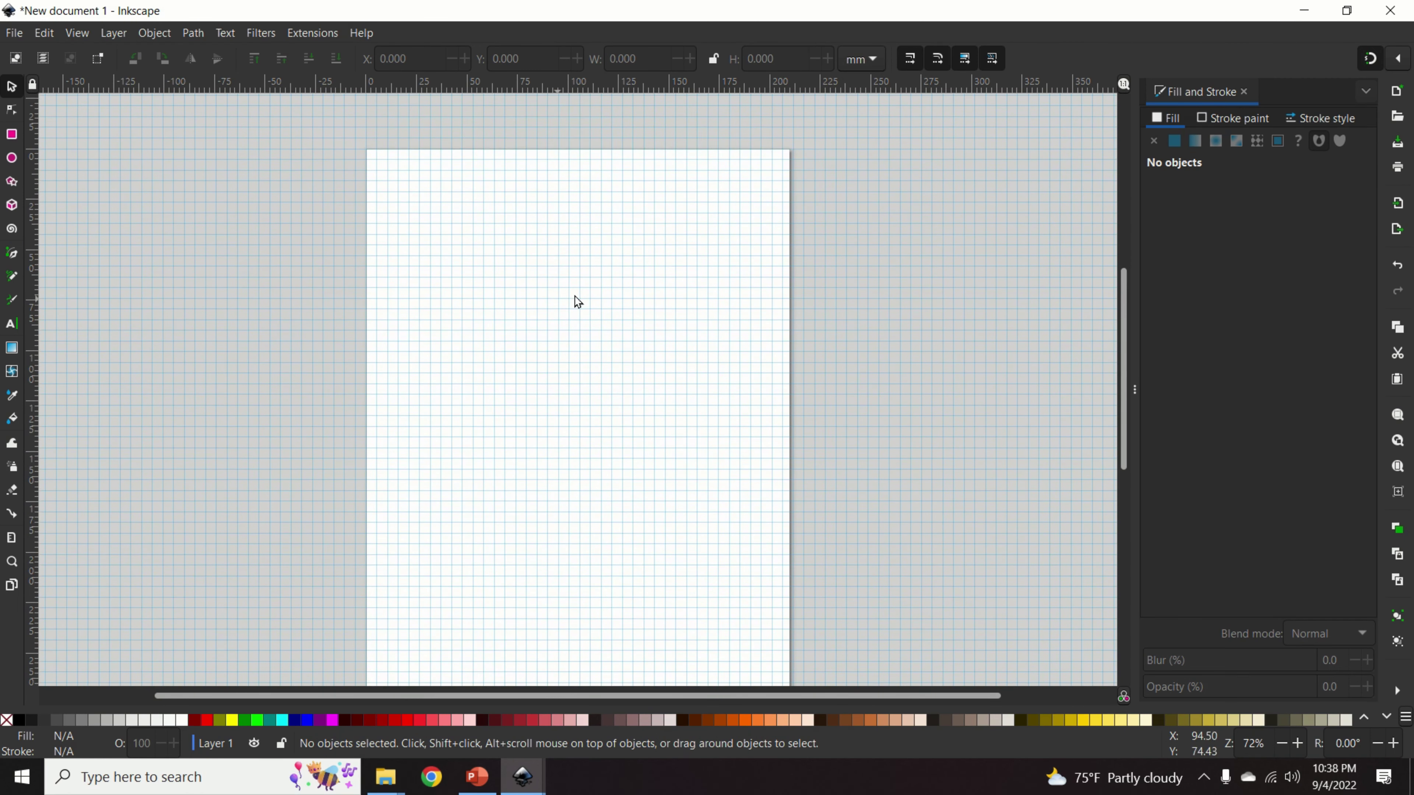
# Review the advanced snapping options for the new document, including nodes, grids, guide lines and page borders.
pyautogui.click(1400, 59)
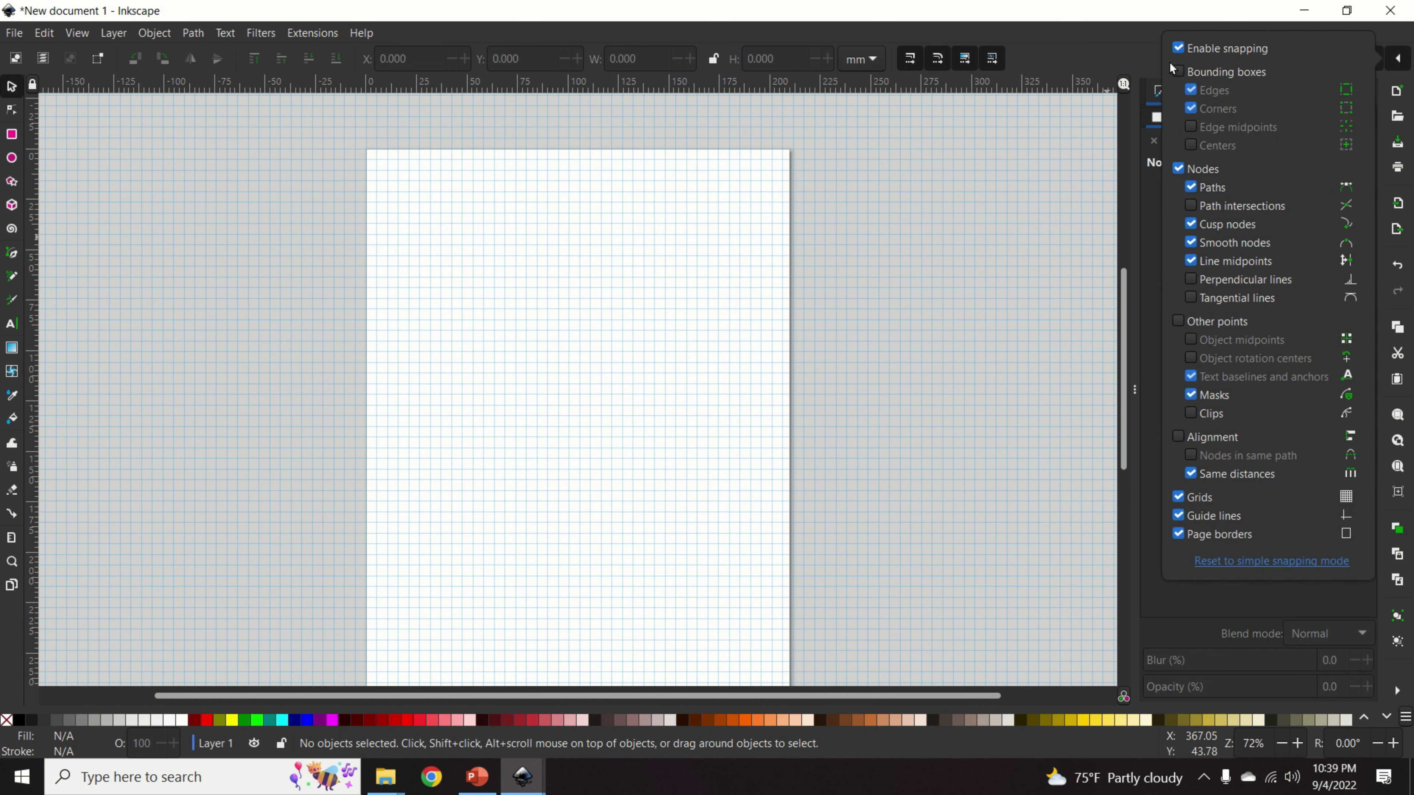
pyautogui.click(1116, 31)
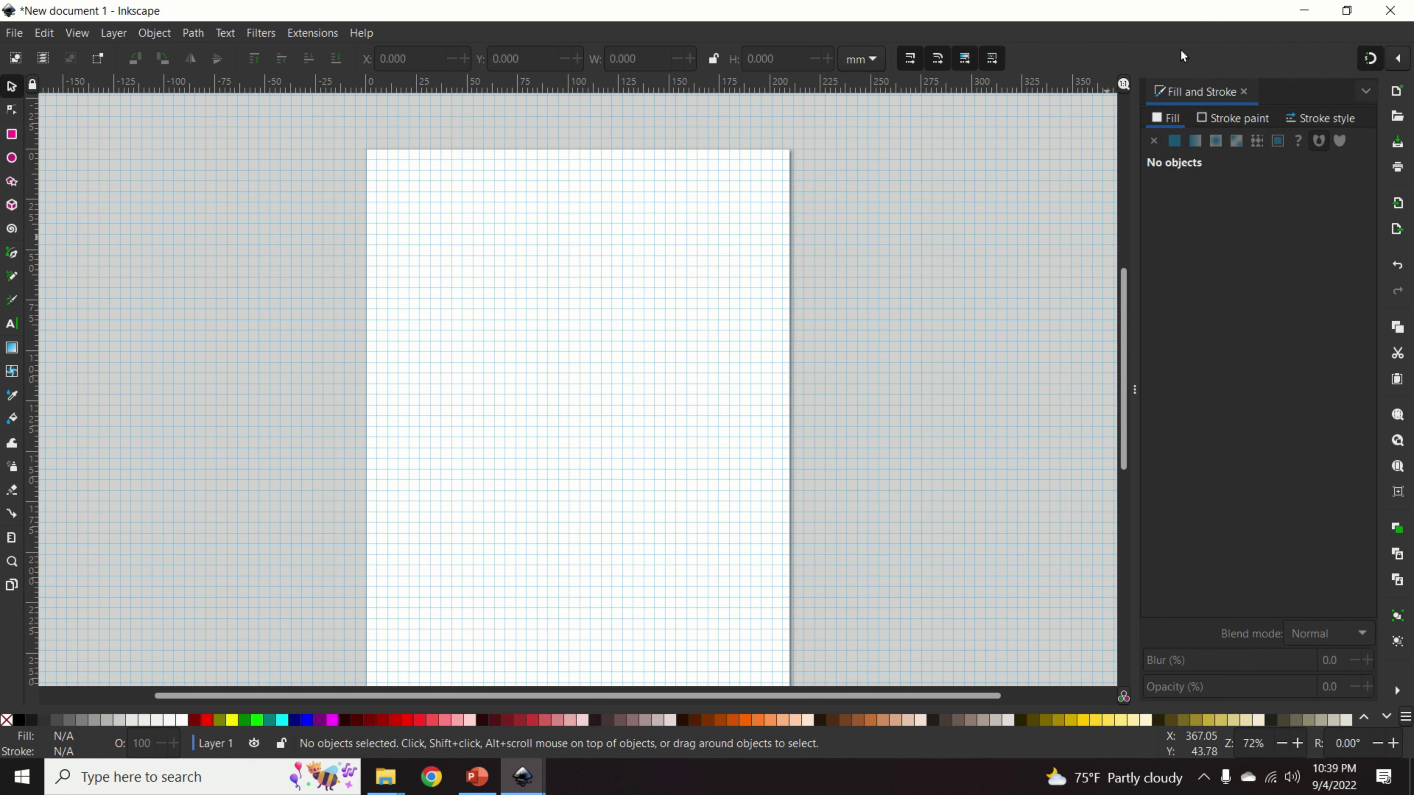
pyautogui.click(1403, 59)
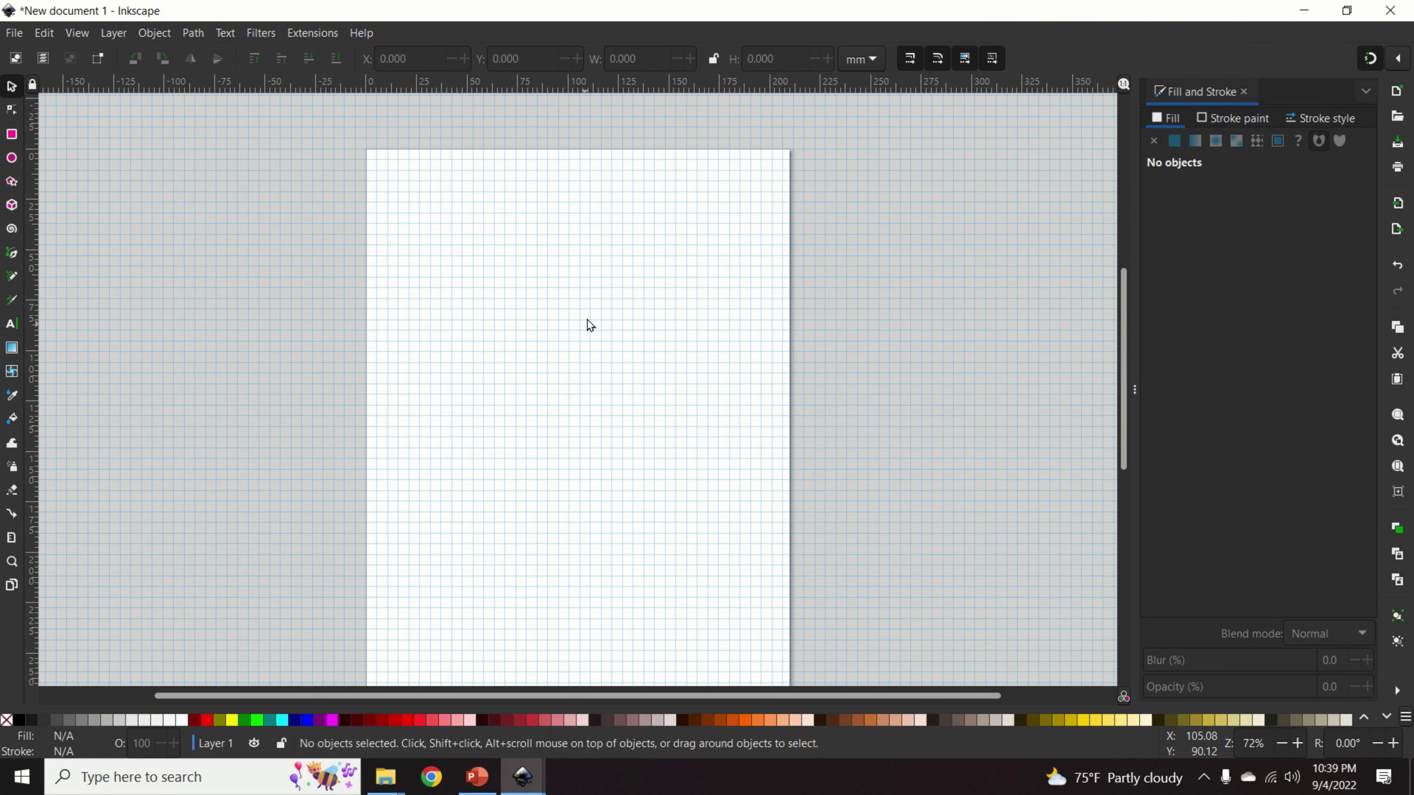
# Switch to the drawing.svg window to view the example drawings, and return to the new document.
pyautogui.moveTo(522, 775)
pyautogui.click(451, 710)
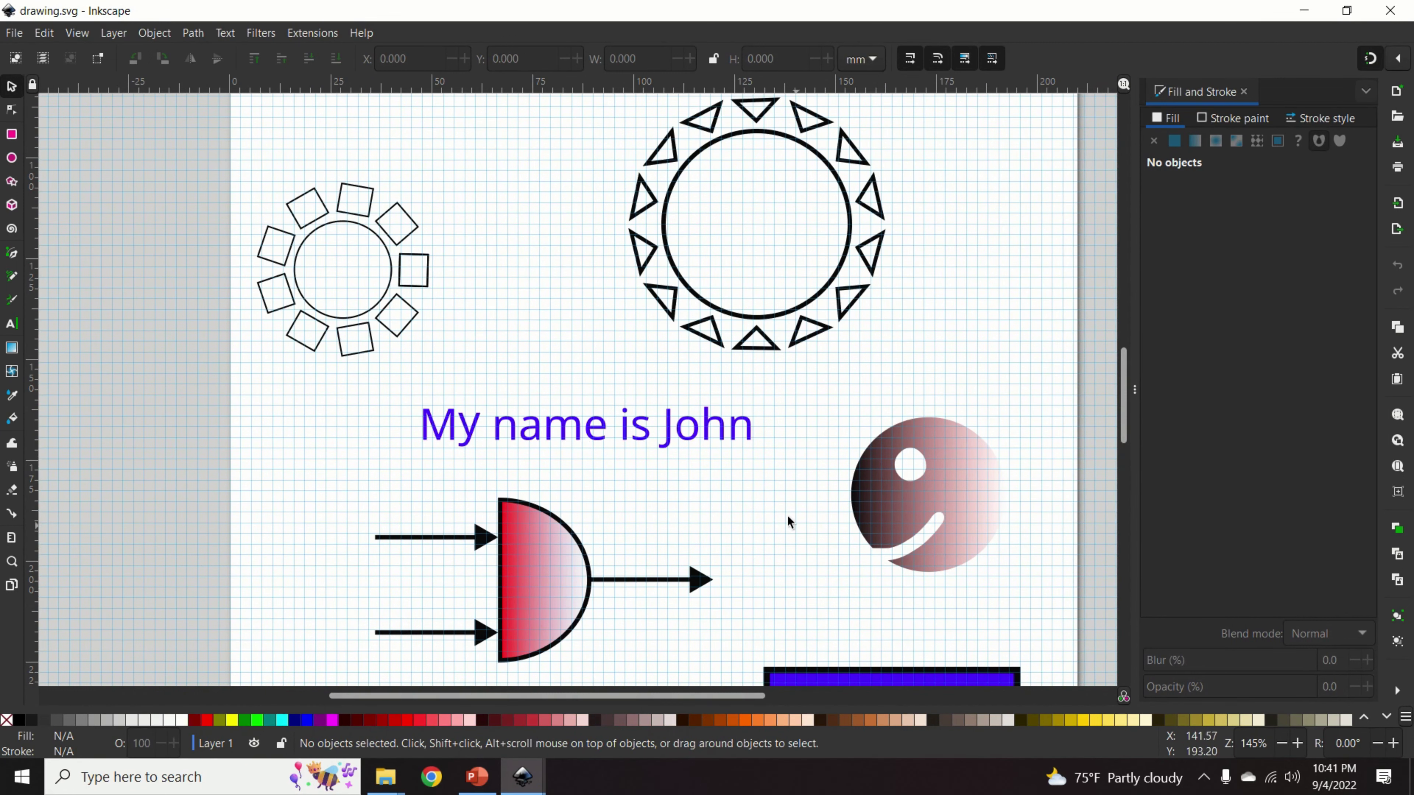
pyautogui.moveTo(522, 777)
pyautogui.click(624, 657)
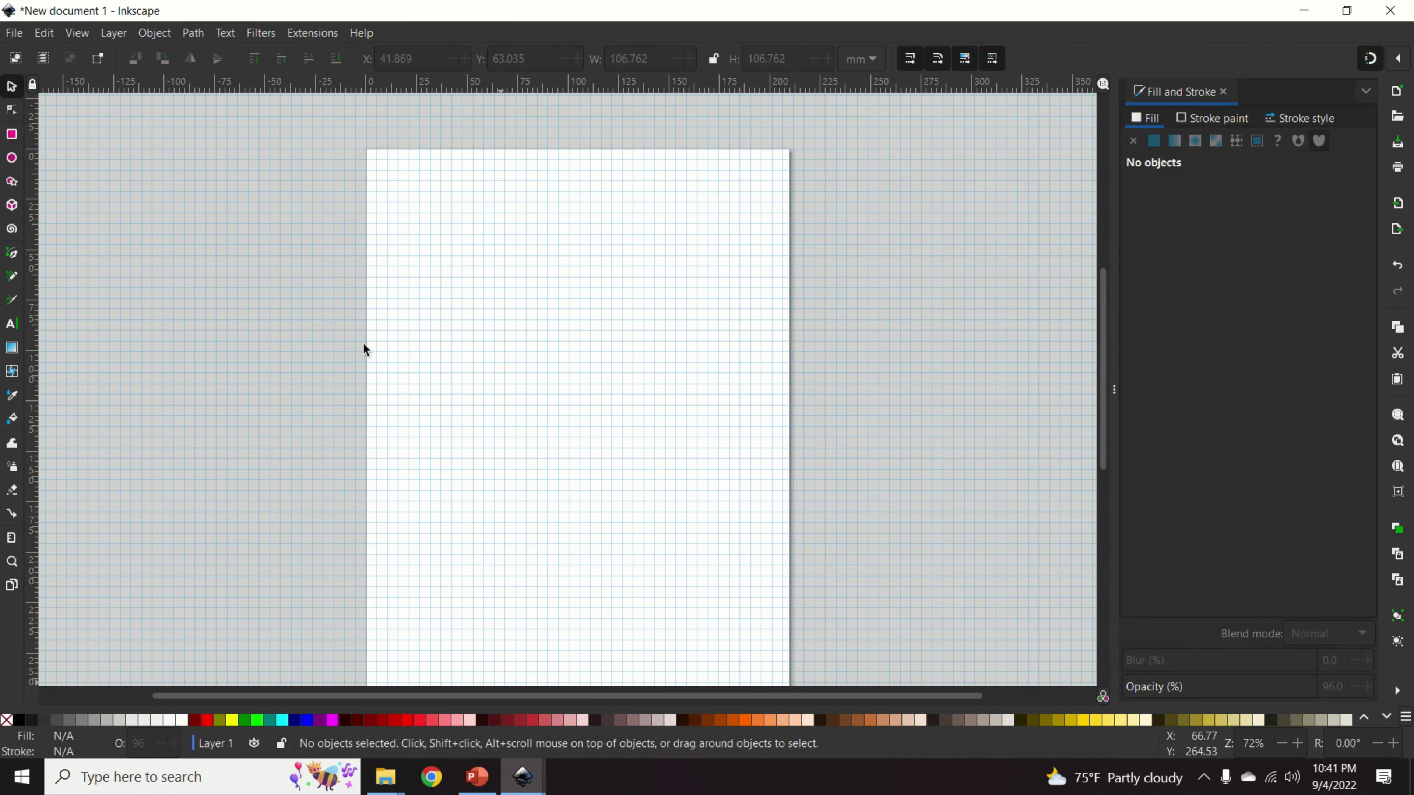
# Draw a circle about 117 mm in diameter near the middle of the page and select it as an object.
pyautogui.click(11, 158)
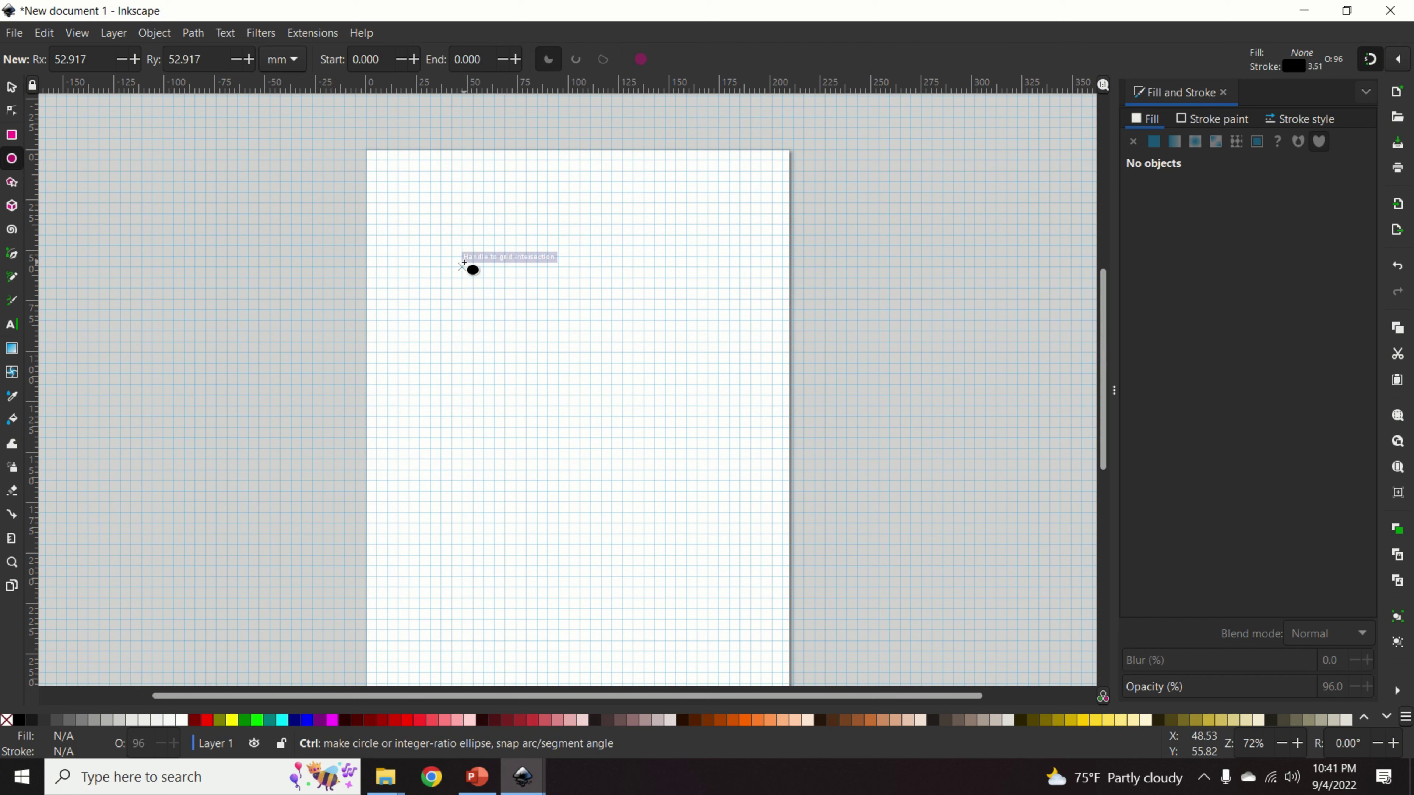
pyautogui.moveTo(464, 263); pyautogui.dragTo(695, 507)
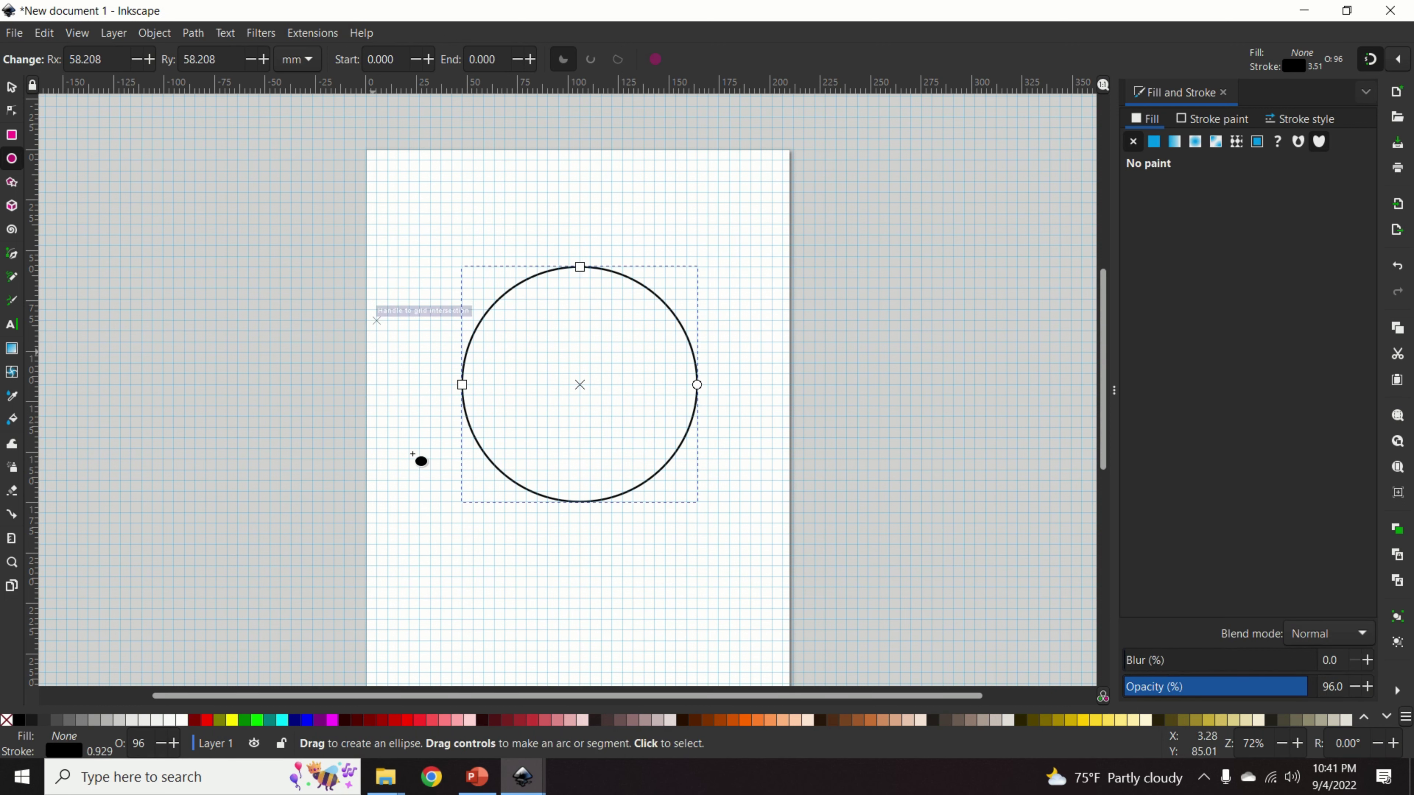
pyautogui.click(11, 89)
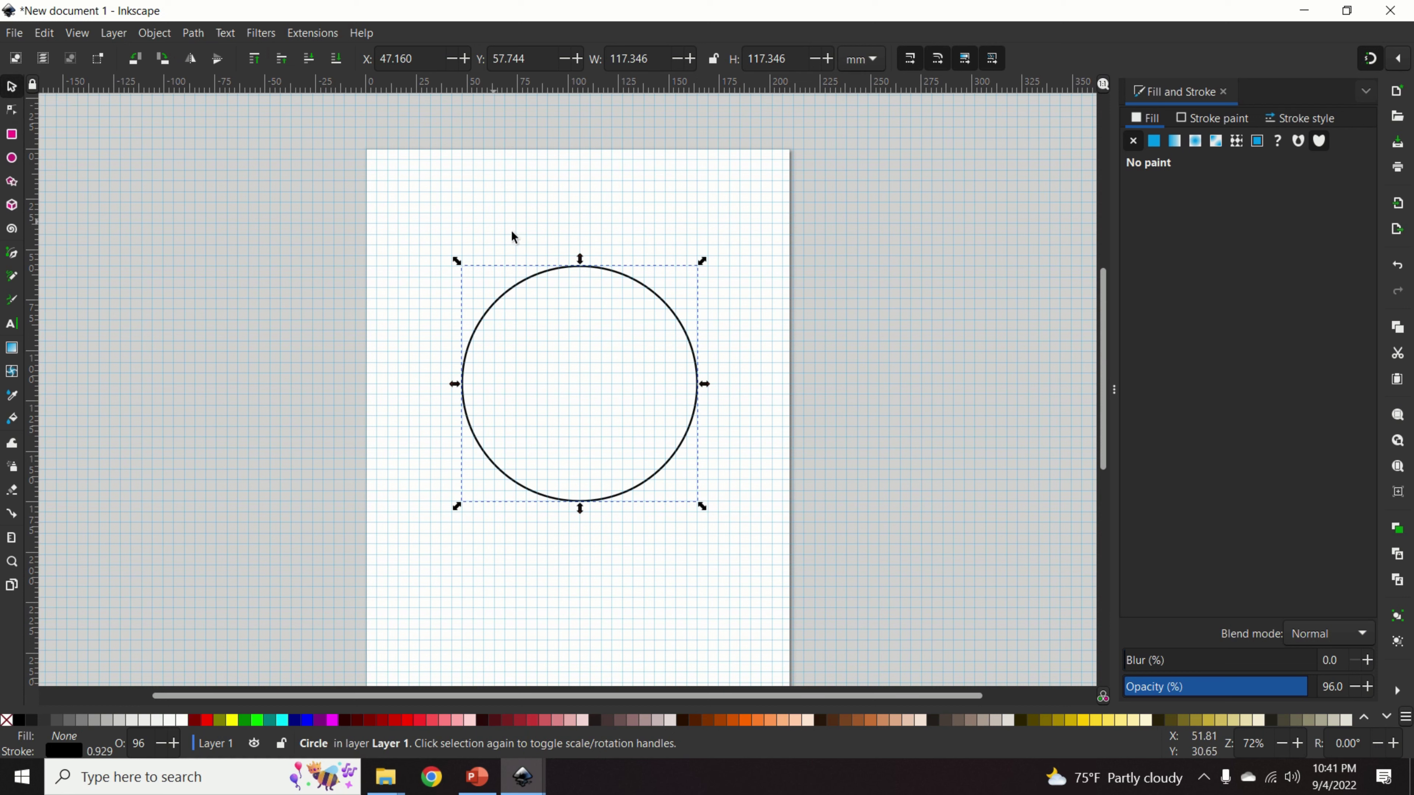
# Fill the circle with a linear gradient whose first stop is yellow-green (bfea27ff).
pyautogui.rightClick(661, 298)
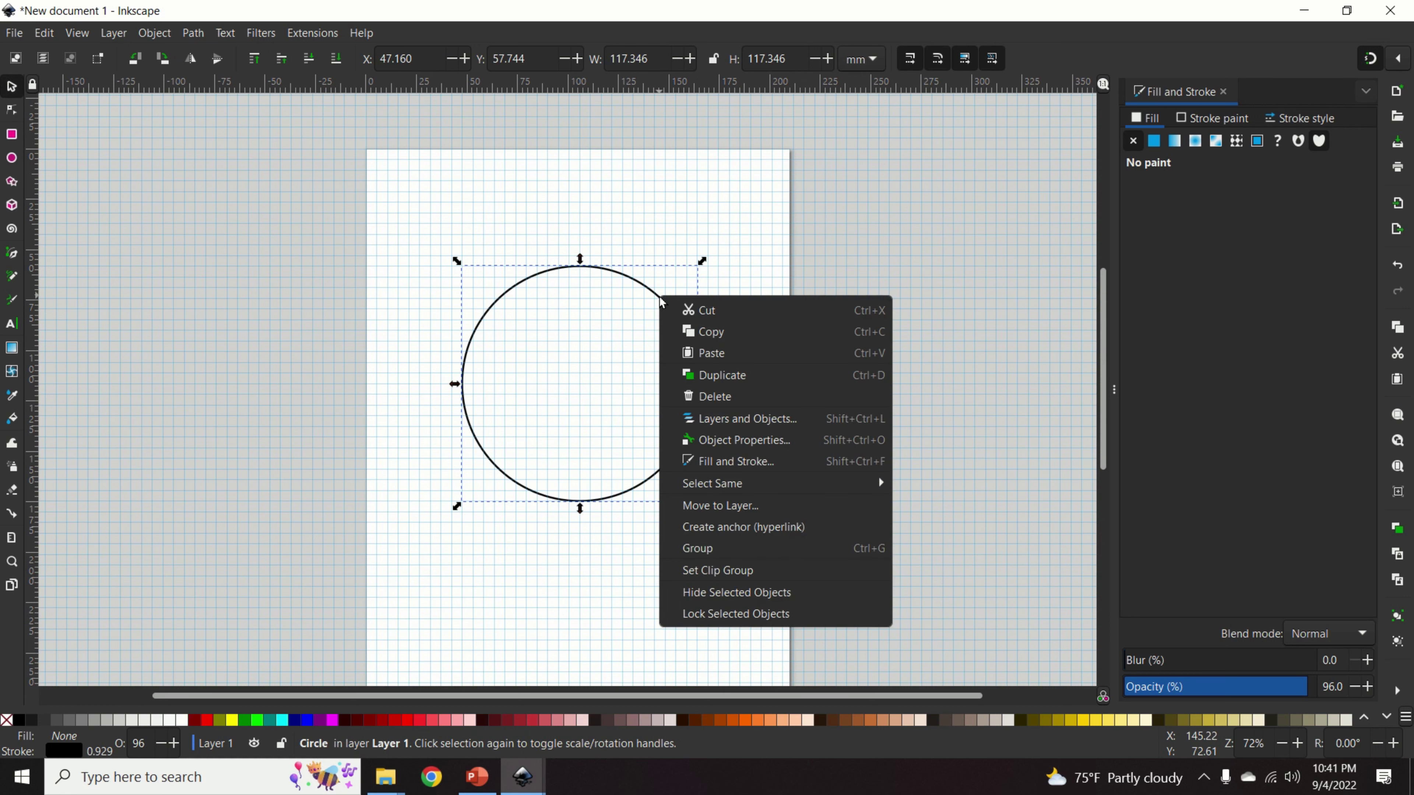
pyautogui.click(759, 464)
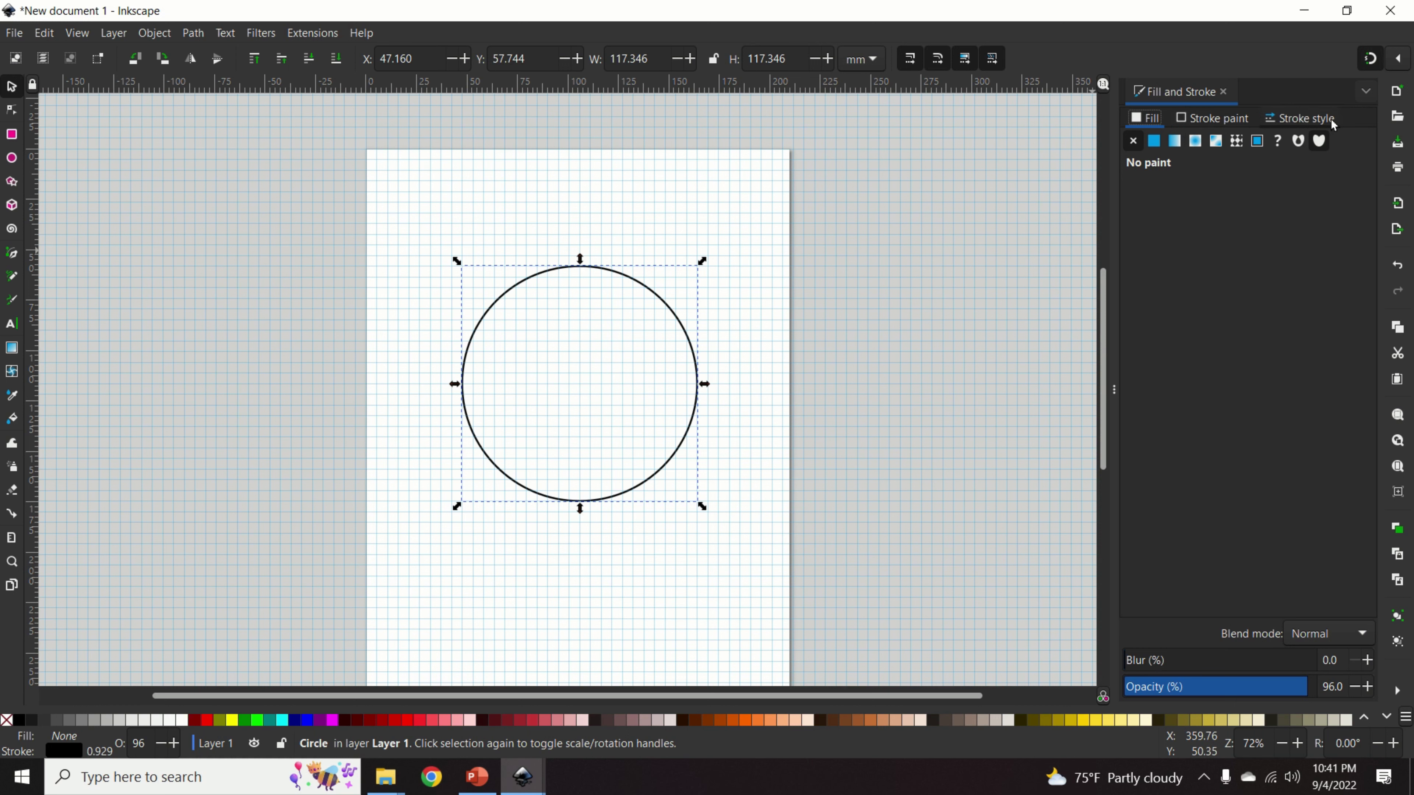
pyautogui.click(1174, 144)
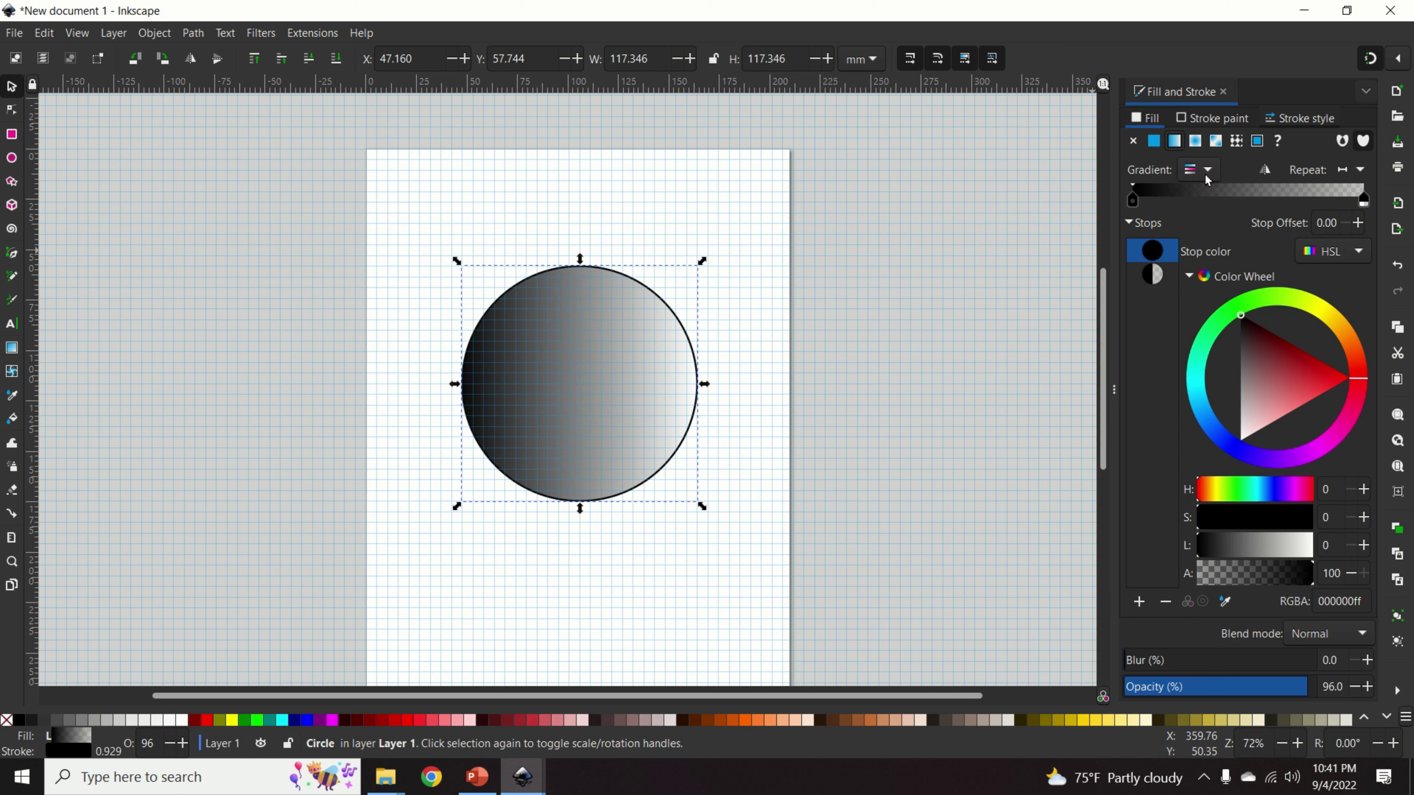
pyautogui.click(1237, 313)
pyautogui.moveTo(1236, 312); pyautogui.dragTo(1300, 304)
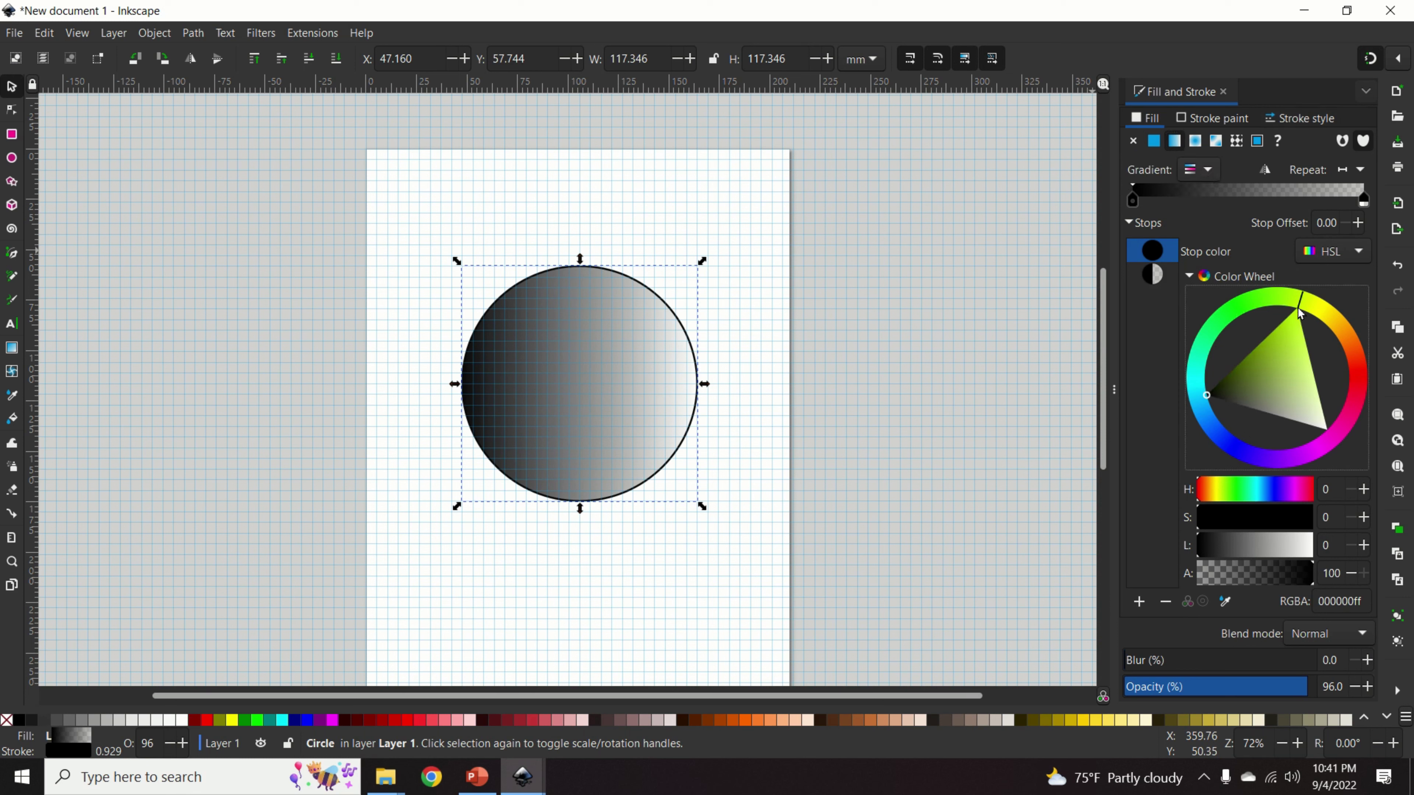
pyautogui.moveTo(1240, 383)
pyautogui.mouseDown()
pyautogui.moveTo(1290, 369)
pyautogui.moveTo(1288, 346)
pyautogui.moveTo(1301, 349)
pyautogui.moveTo(1289, 407)
pyautogui.moveTo(1296, 334)
pyautogui.mouseUp()
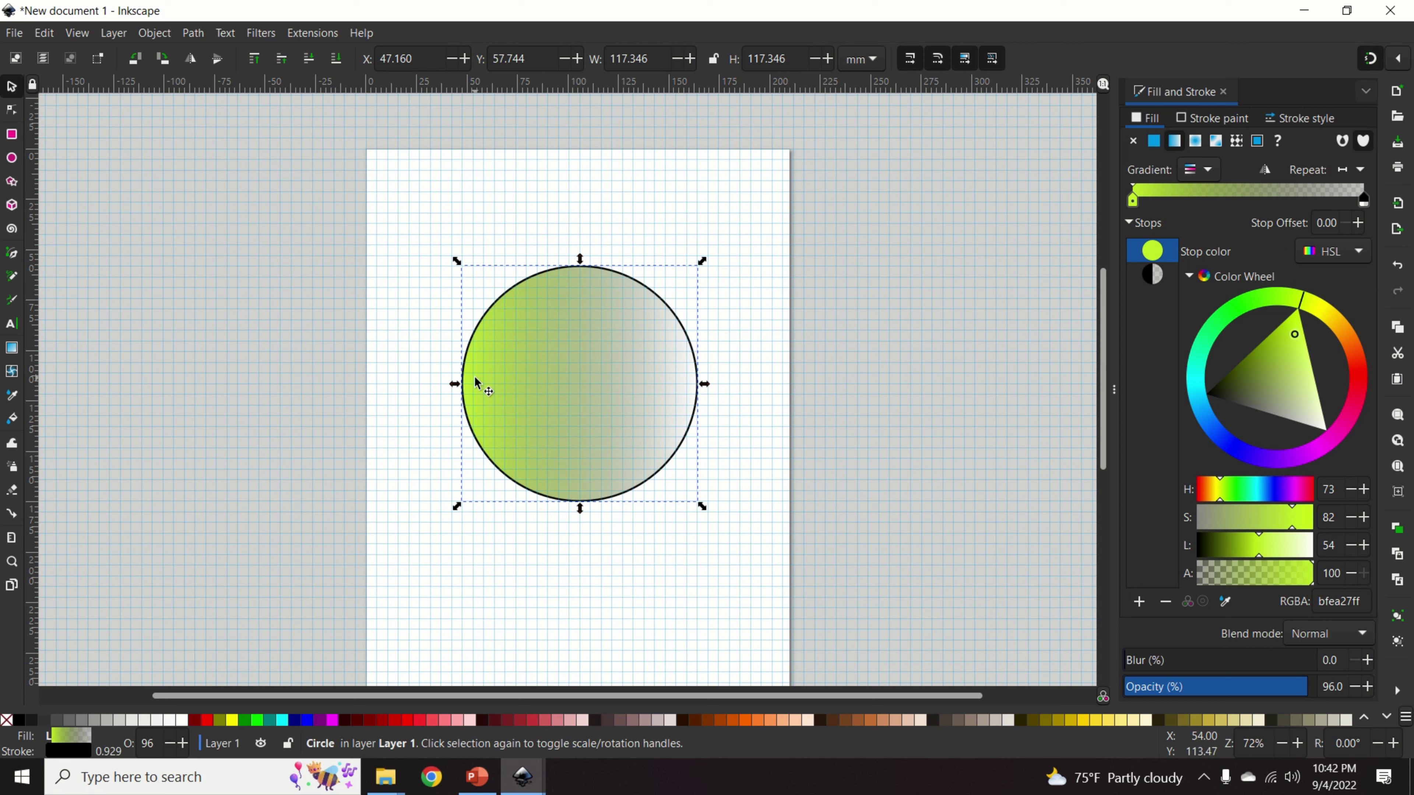
# Try radial and mesh gradient fills on the circle.
pyautogui.click(1201, 142)
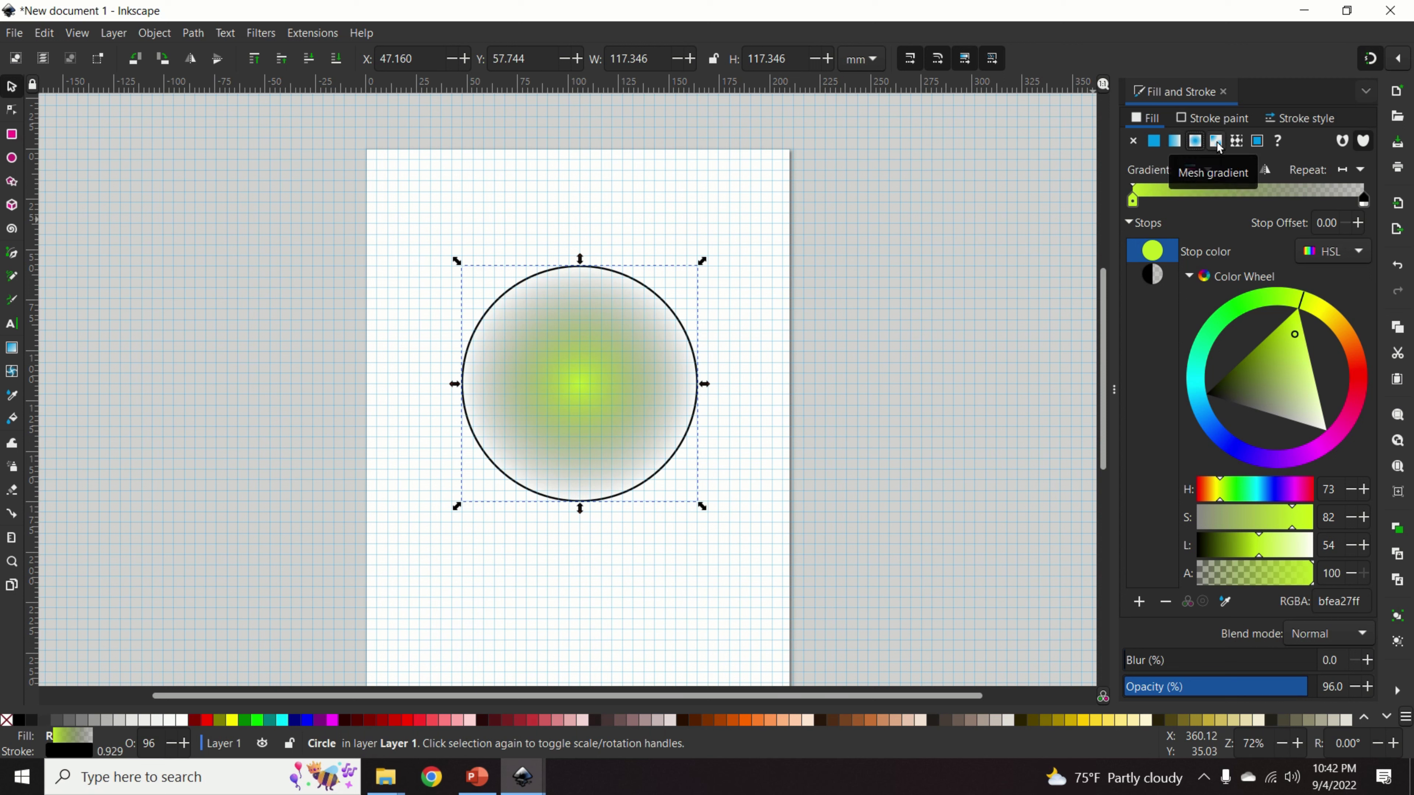
pyautogui.click(1216, 142)
pyautogui.click(1195, 141)
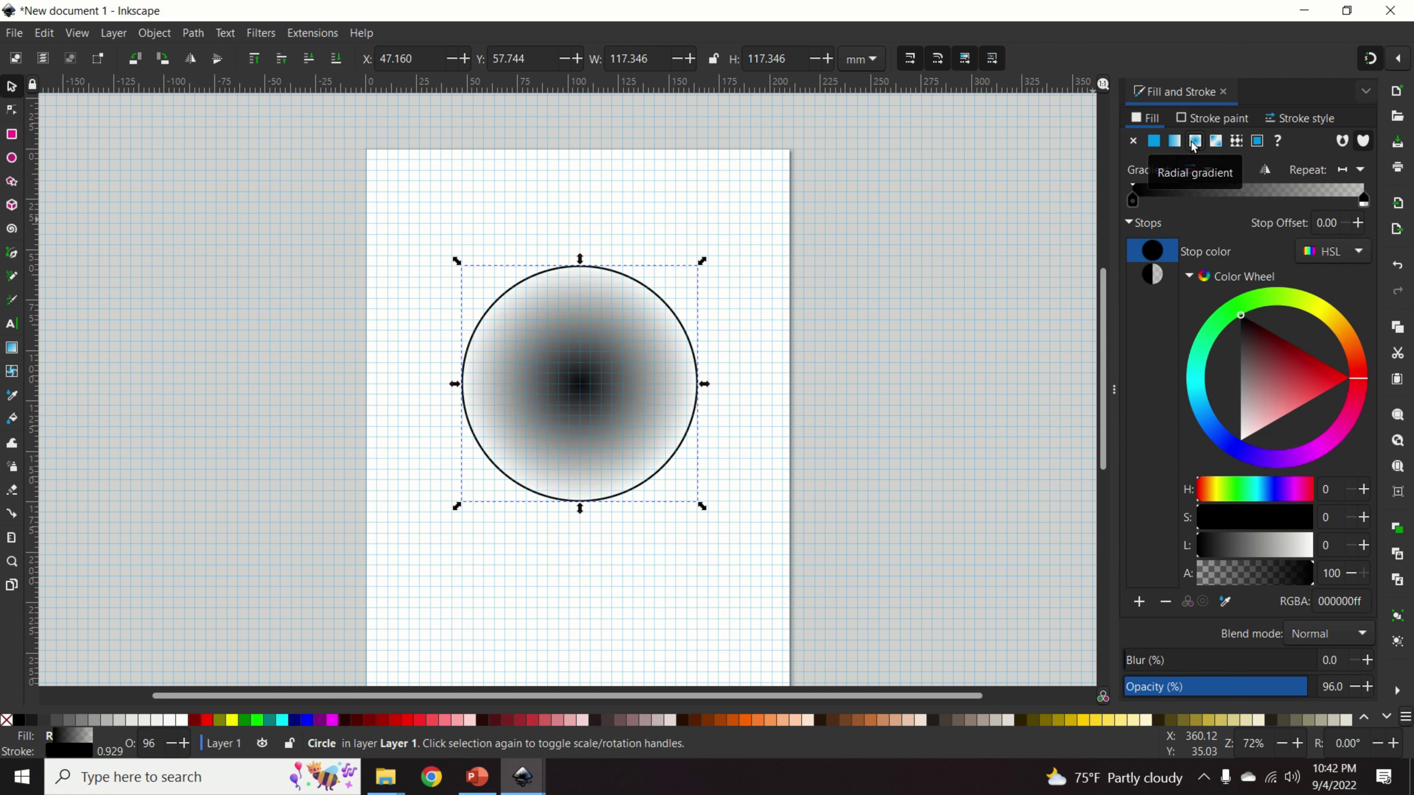
# Give the circle a linear gradient fill whose first stop is red (e51a1aff), and deselect it.
pyautogui.click(1175, 141)
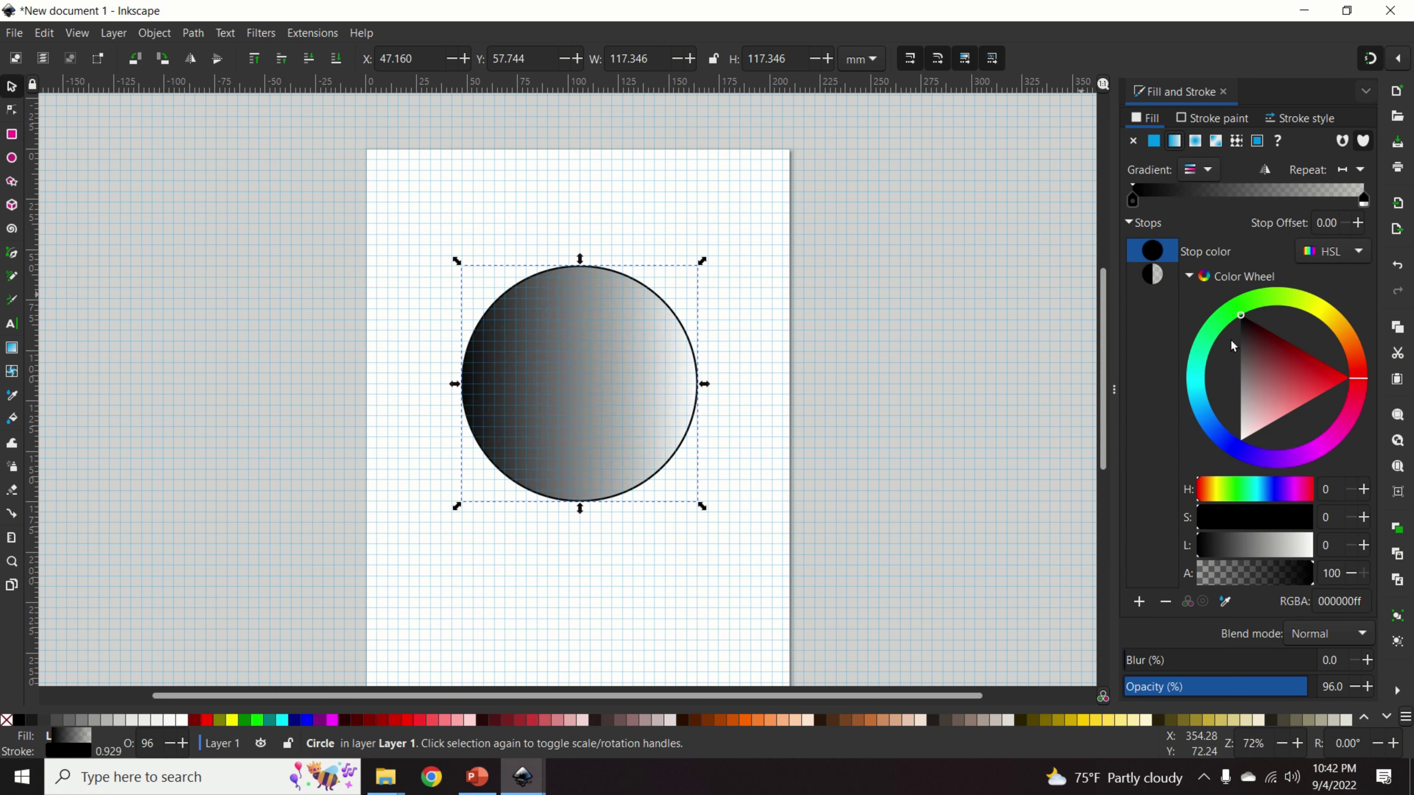
pyautogui.moveTo(1280, 368); pyautogui.dragTo(1328, 383)
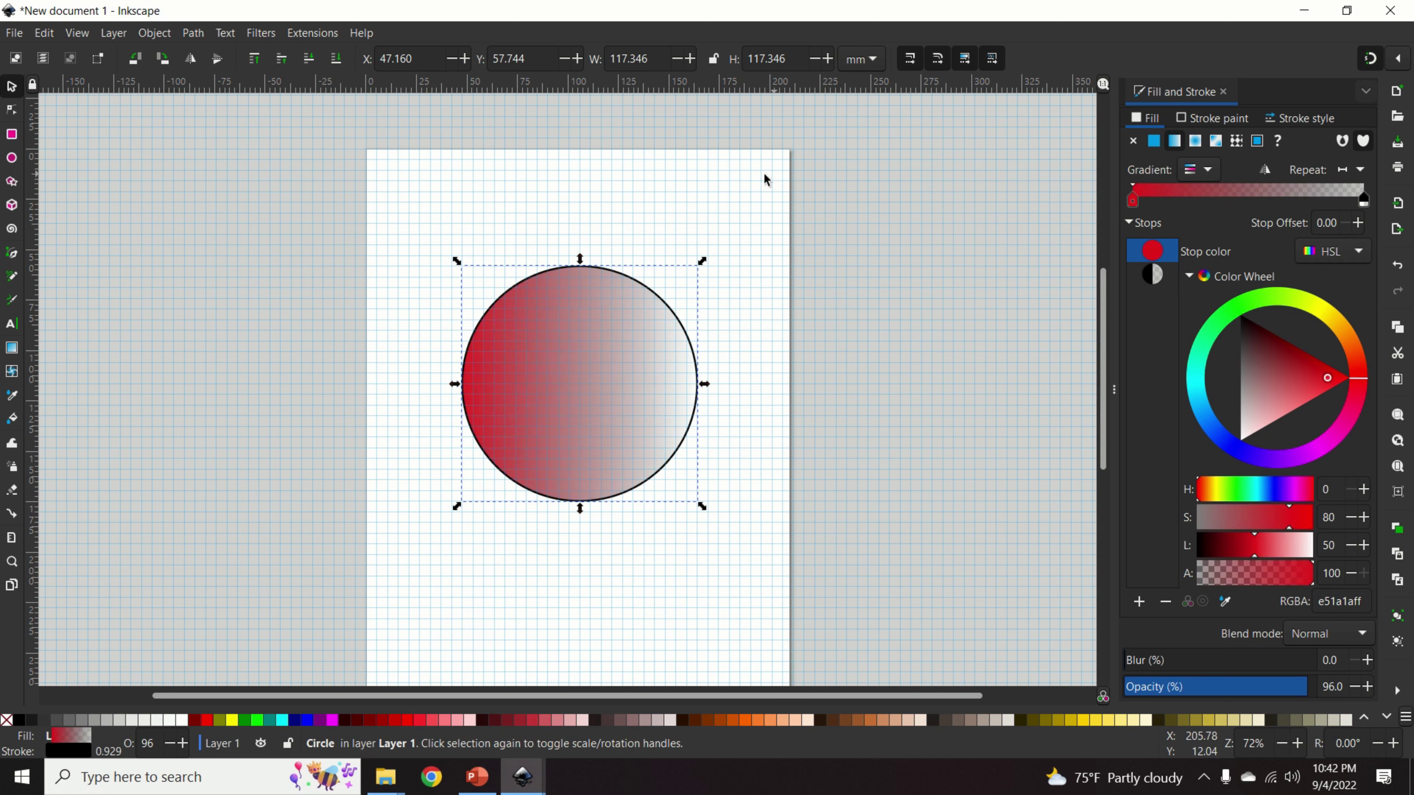
pyautogui.click(462, 211)
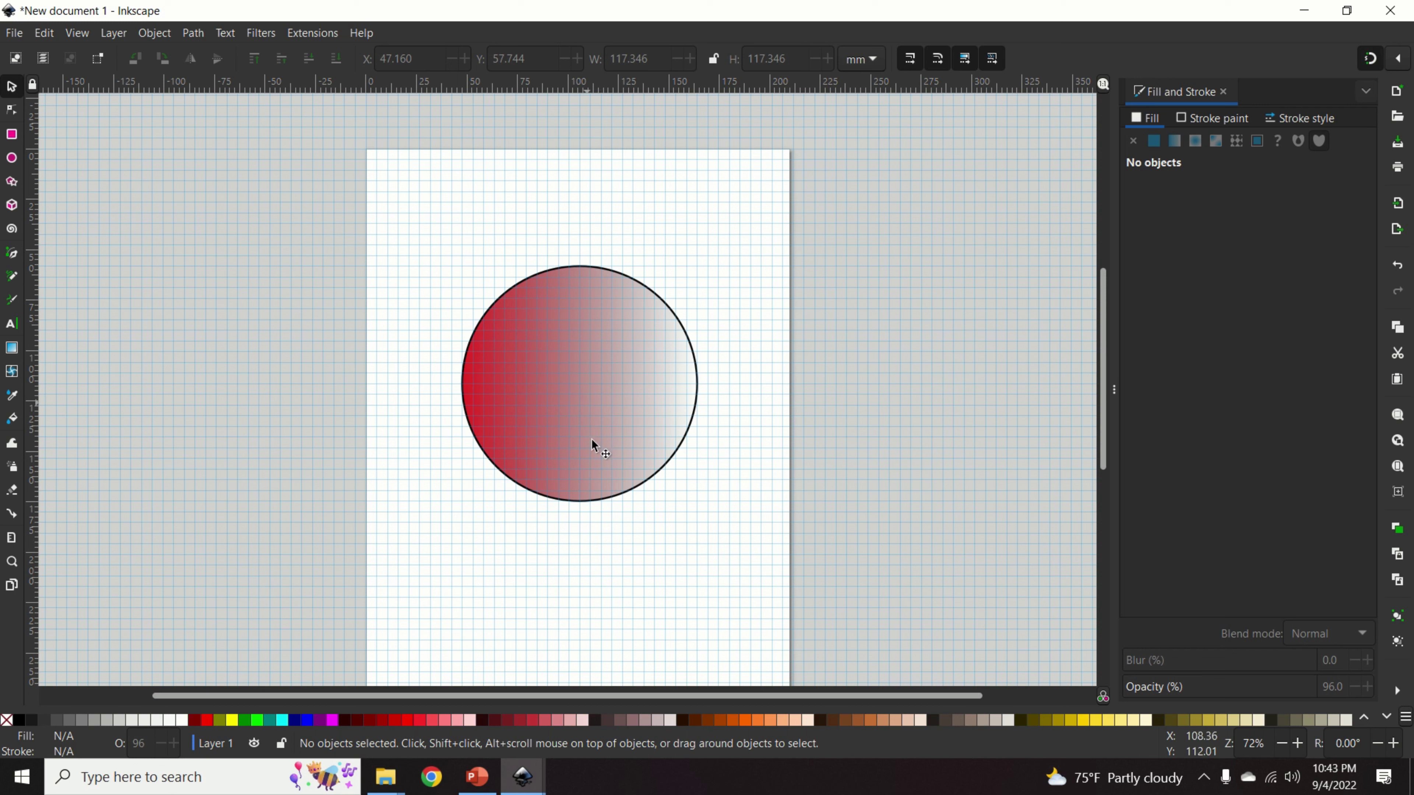
# Draw a horizontal line about 143 mm long above the circle with the Pen tool, and delete it.
pyautogui.click(12, 256)
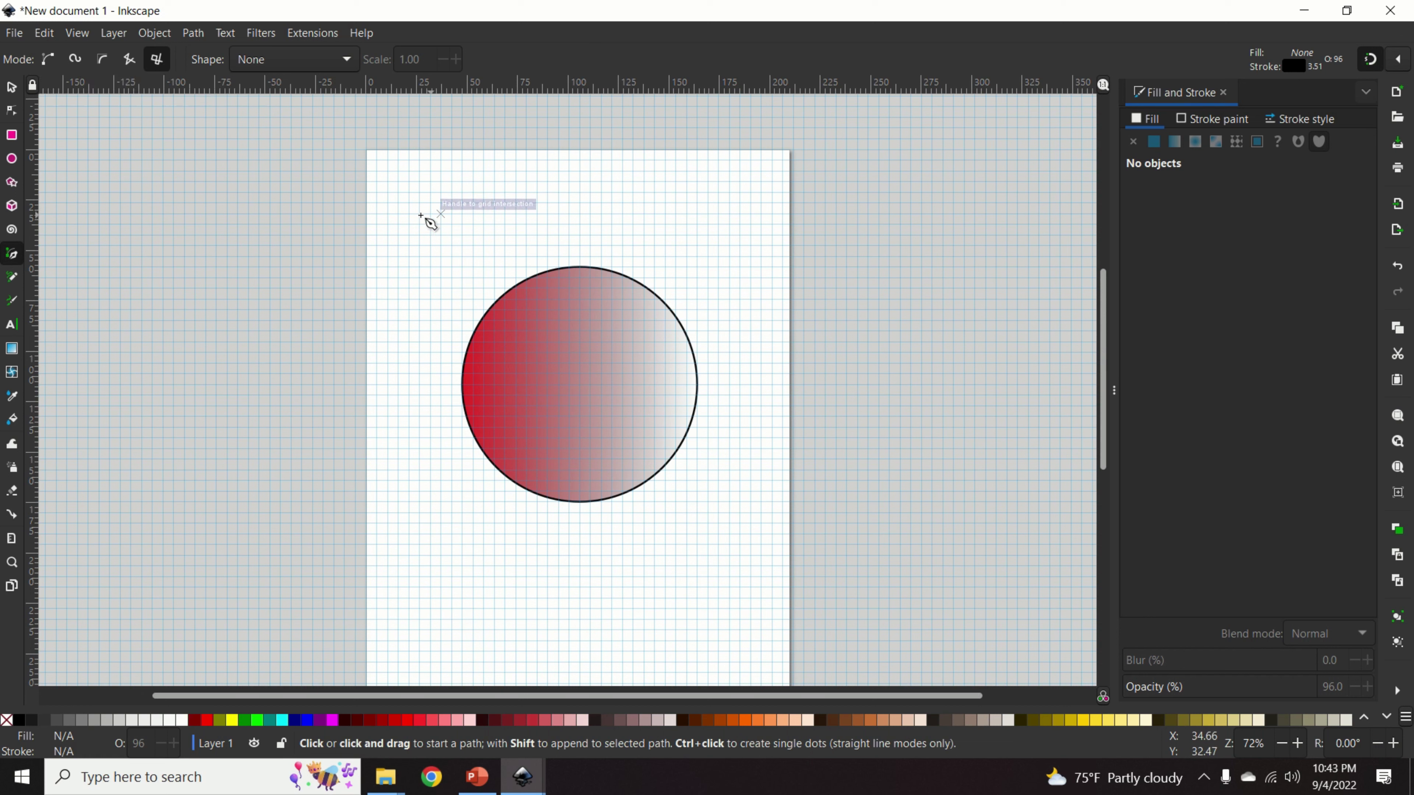
pyautogui.click(409, 235)
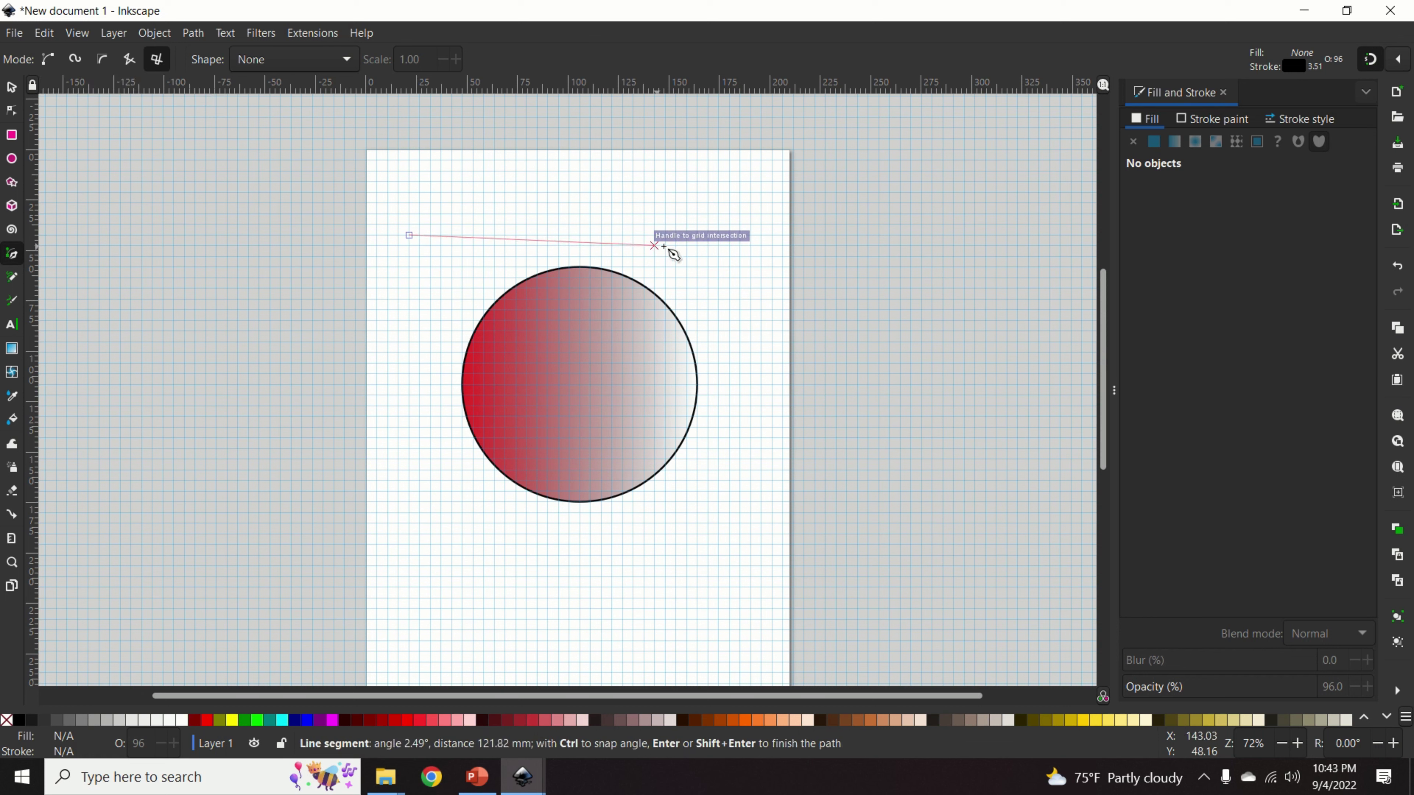
pyautogui.click(697, 236)
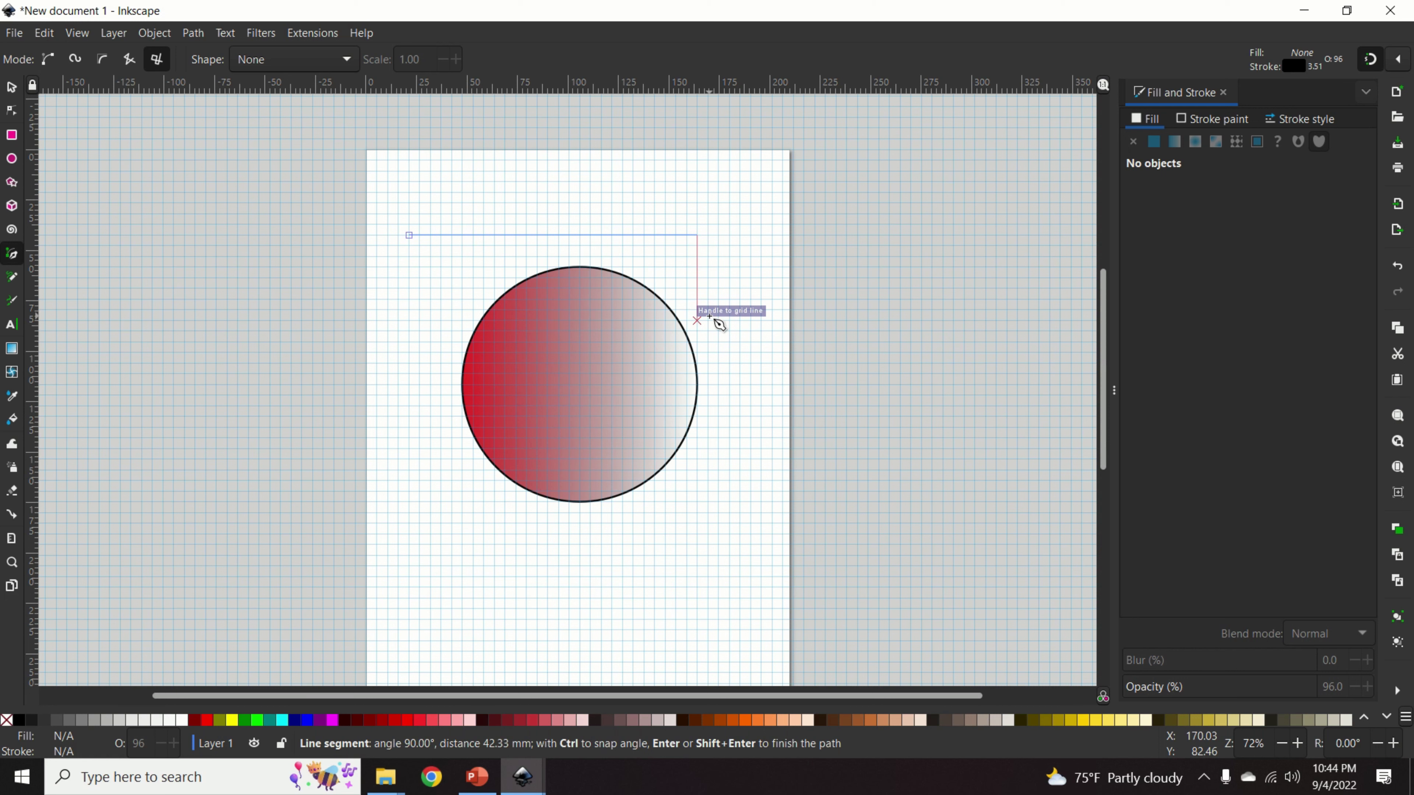
pyautogui.press('Return')
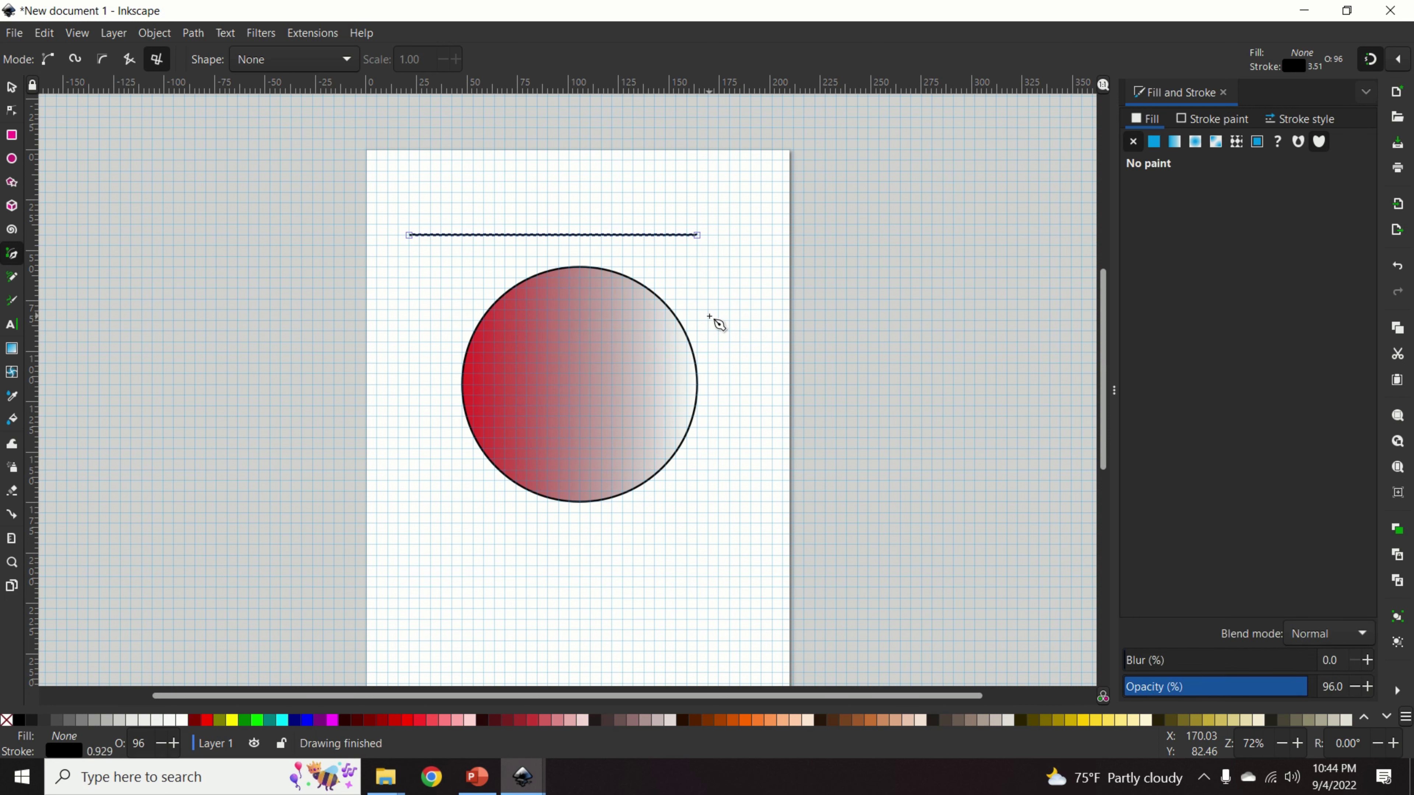
pyautogui.click(11, 86)
pyautogui.click(777, 218)
pyautogui.click(687, 235)
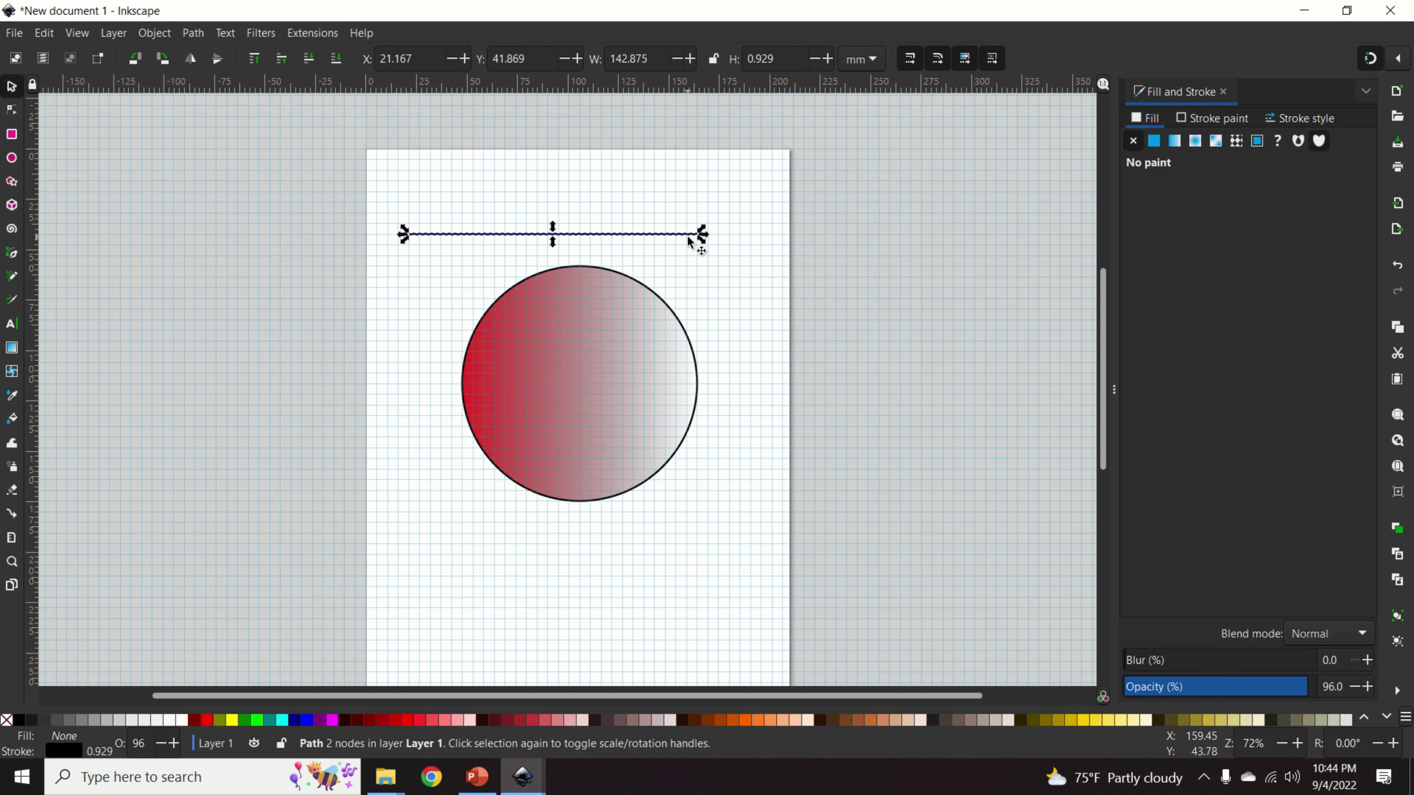
pyautogui.press('Delete')
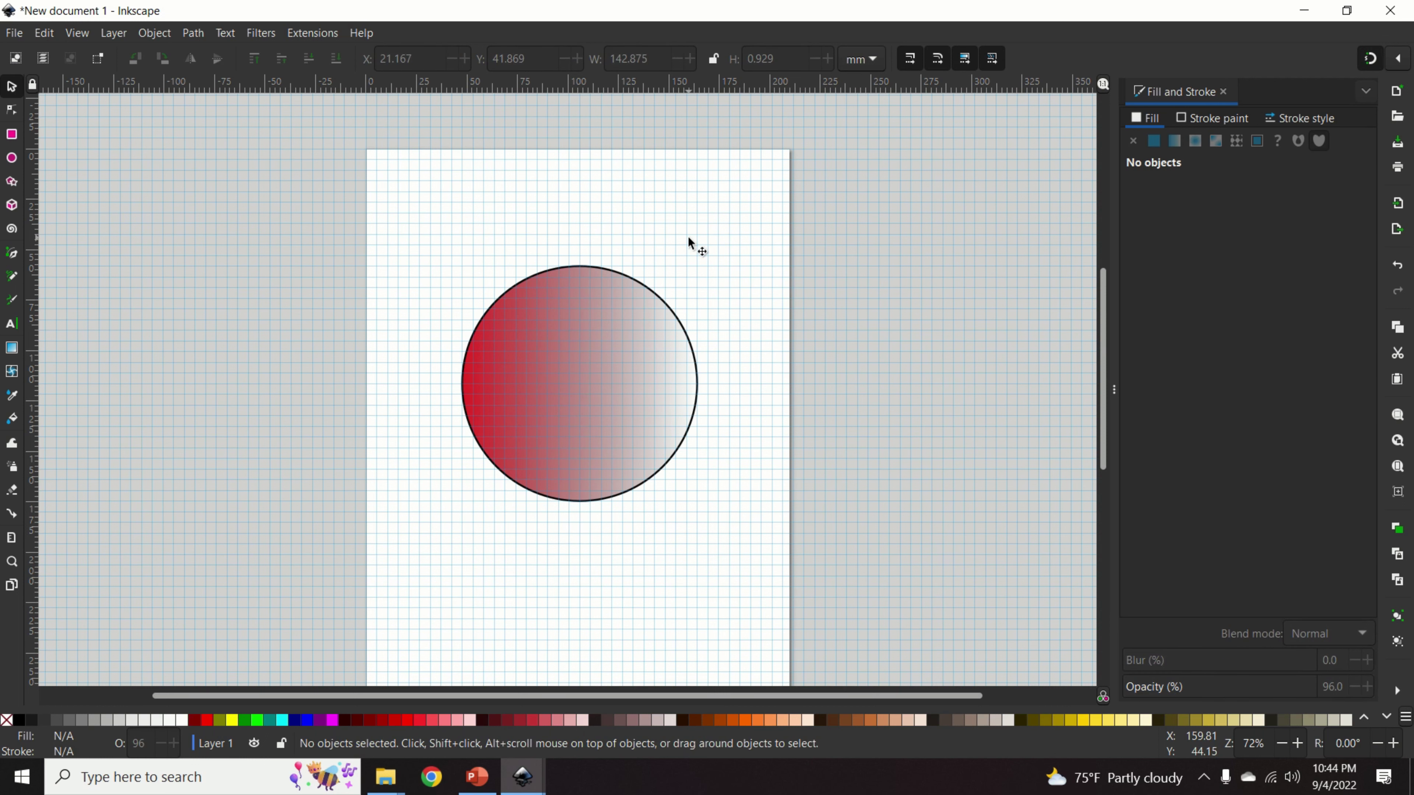
# Draw a vertical line through the circle's centre from its topmost to its bottommost point with the Pen tool.
pyautogui.click(11, 254)
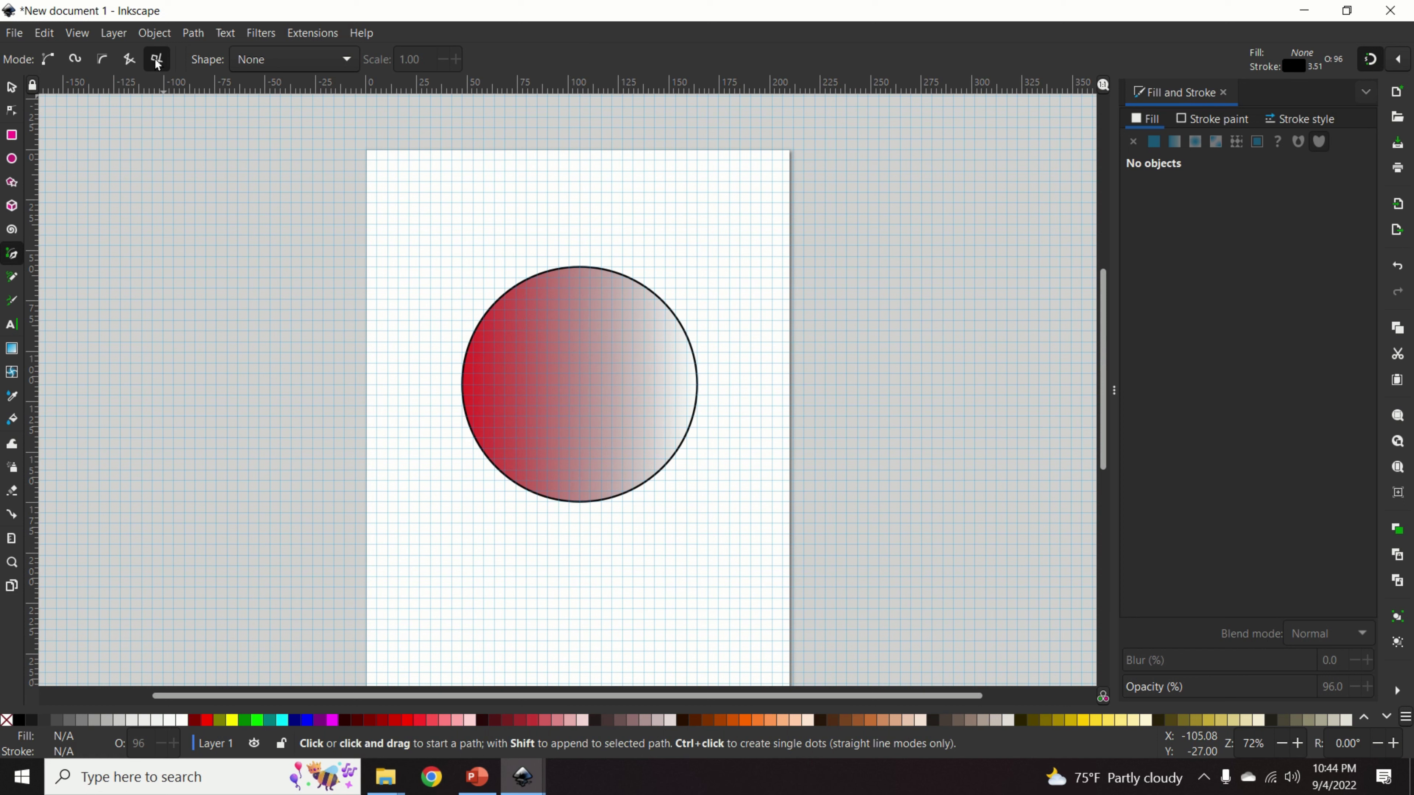
pyautogui.click(578, 266)
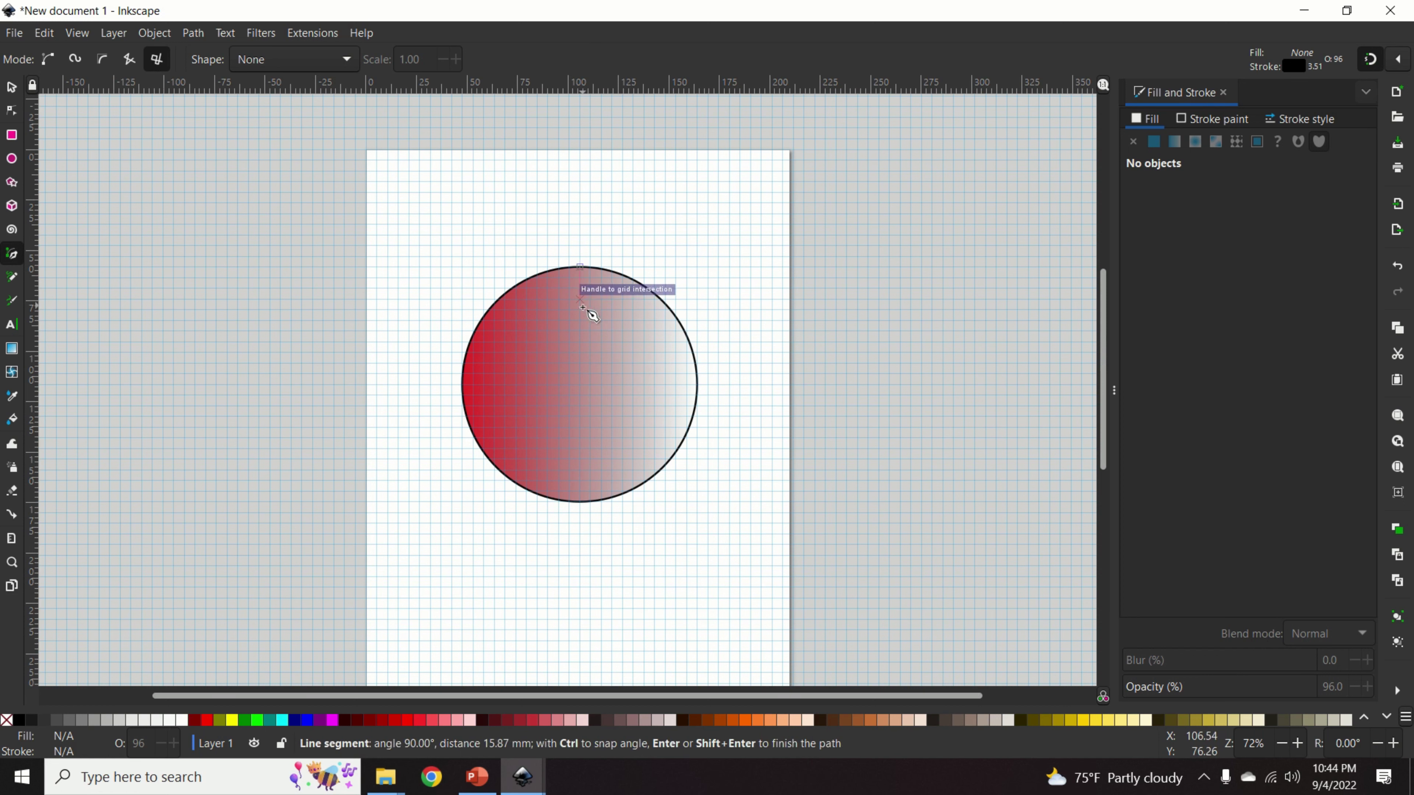
pyautogui.click(578, 502)
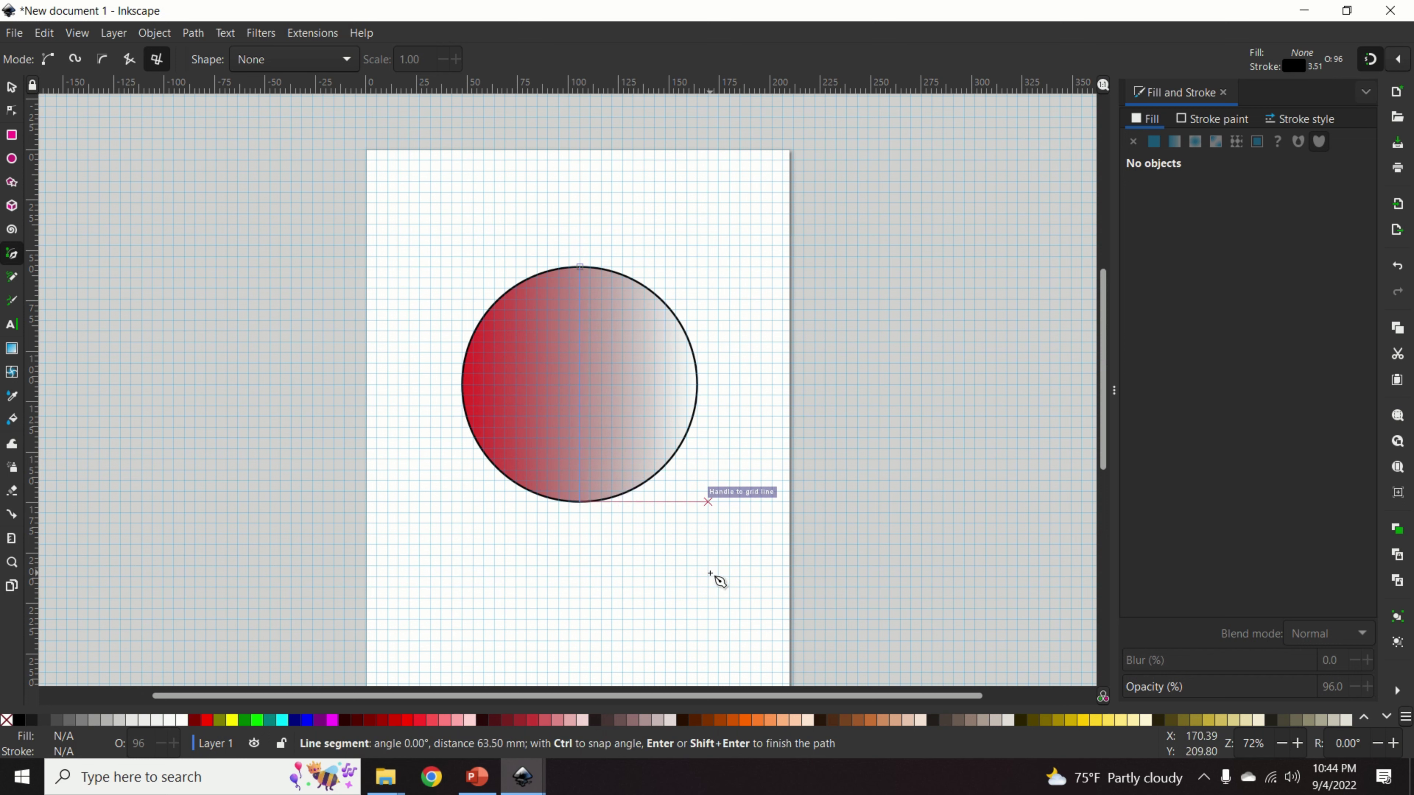
pyautogui.press('Return')
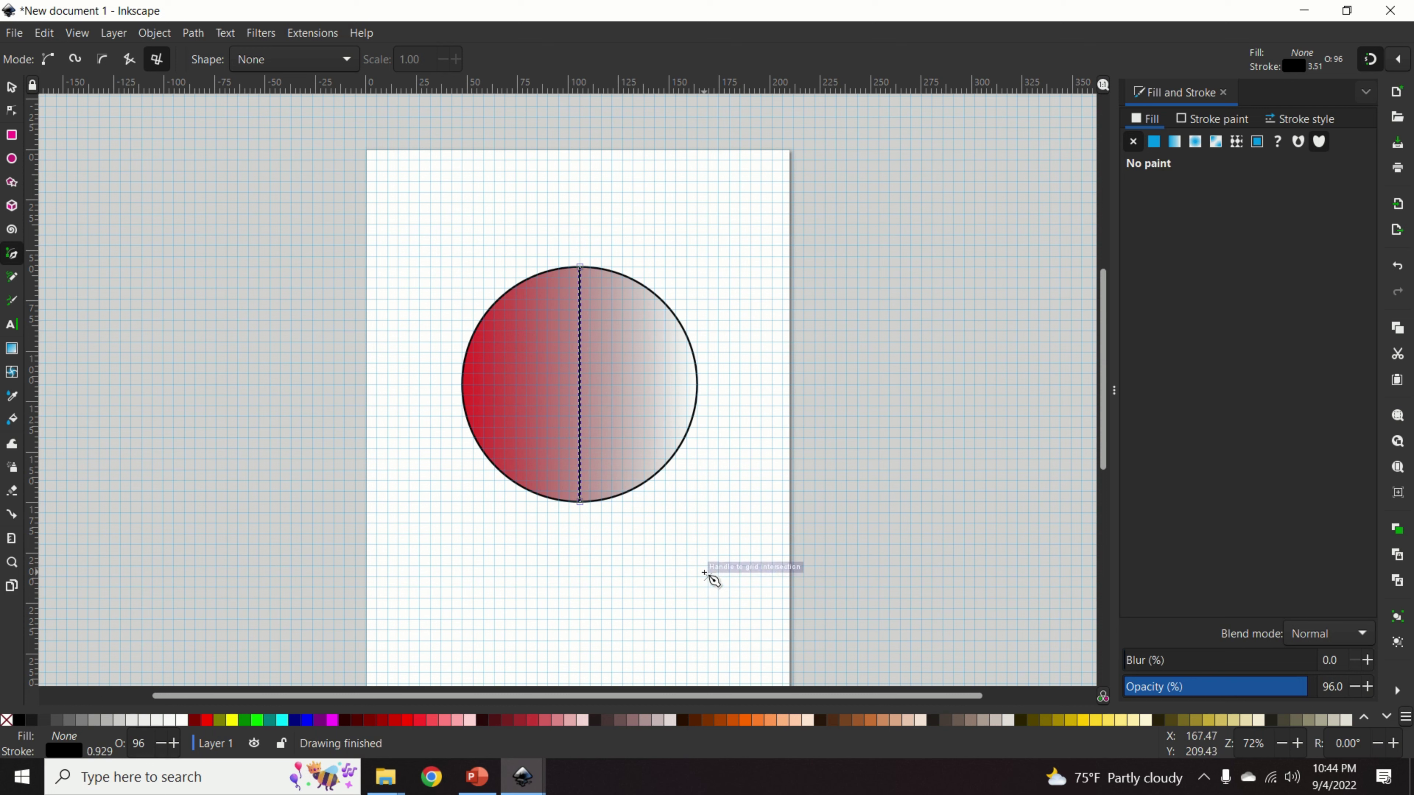
# Select the circle and the vertical line together and split the circle into two halves with Division.
pyautogui.scroll(2, 568, 356)
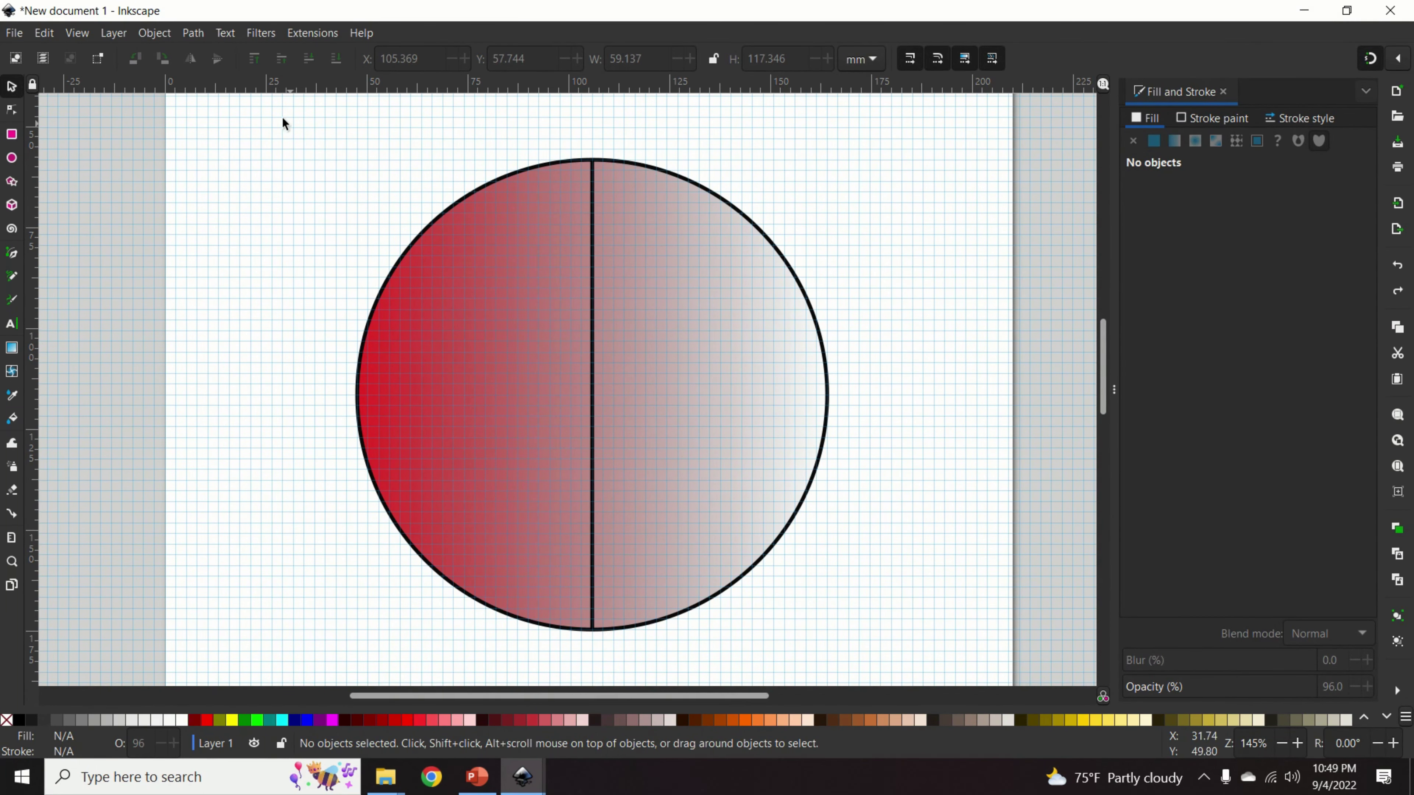
pyautogui.moveTo(282, 118); pyautogui.dragTo(978, 663)
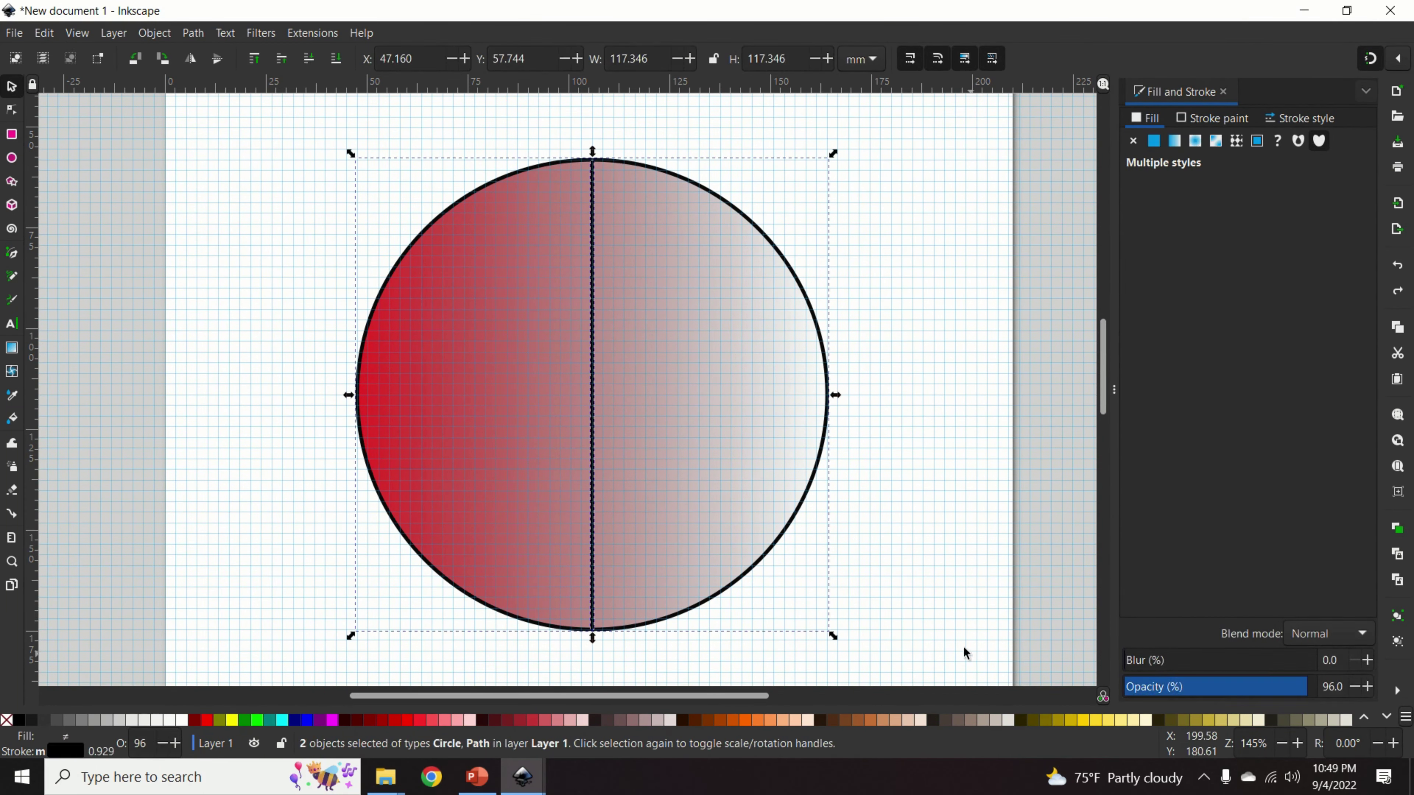
pyautogui.click(193, 34)
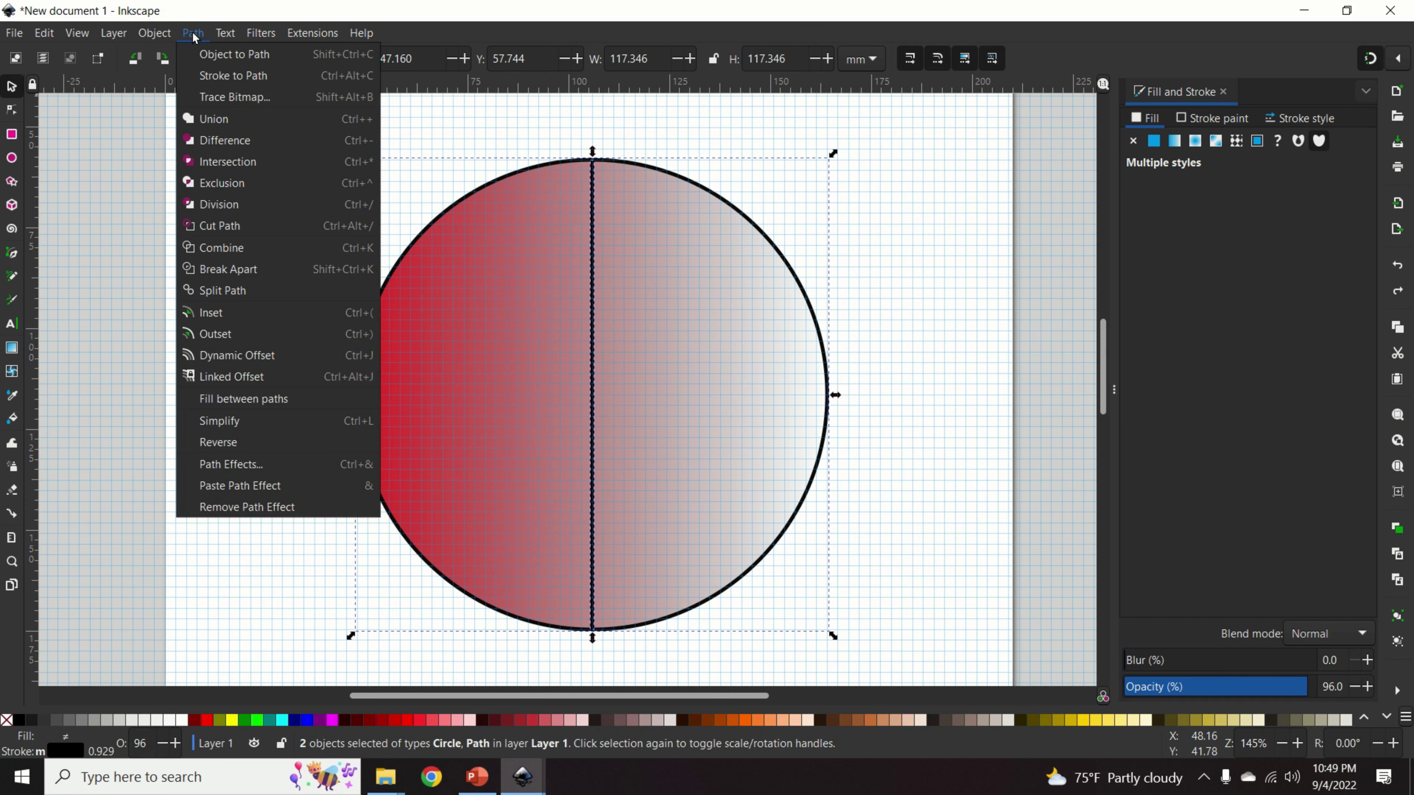
pyautogui.click(229, 206)
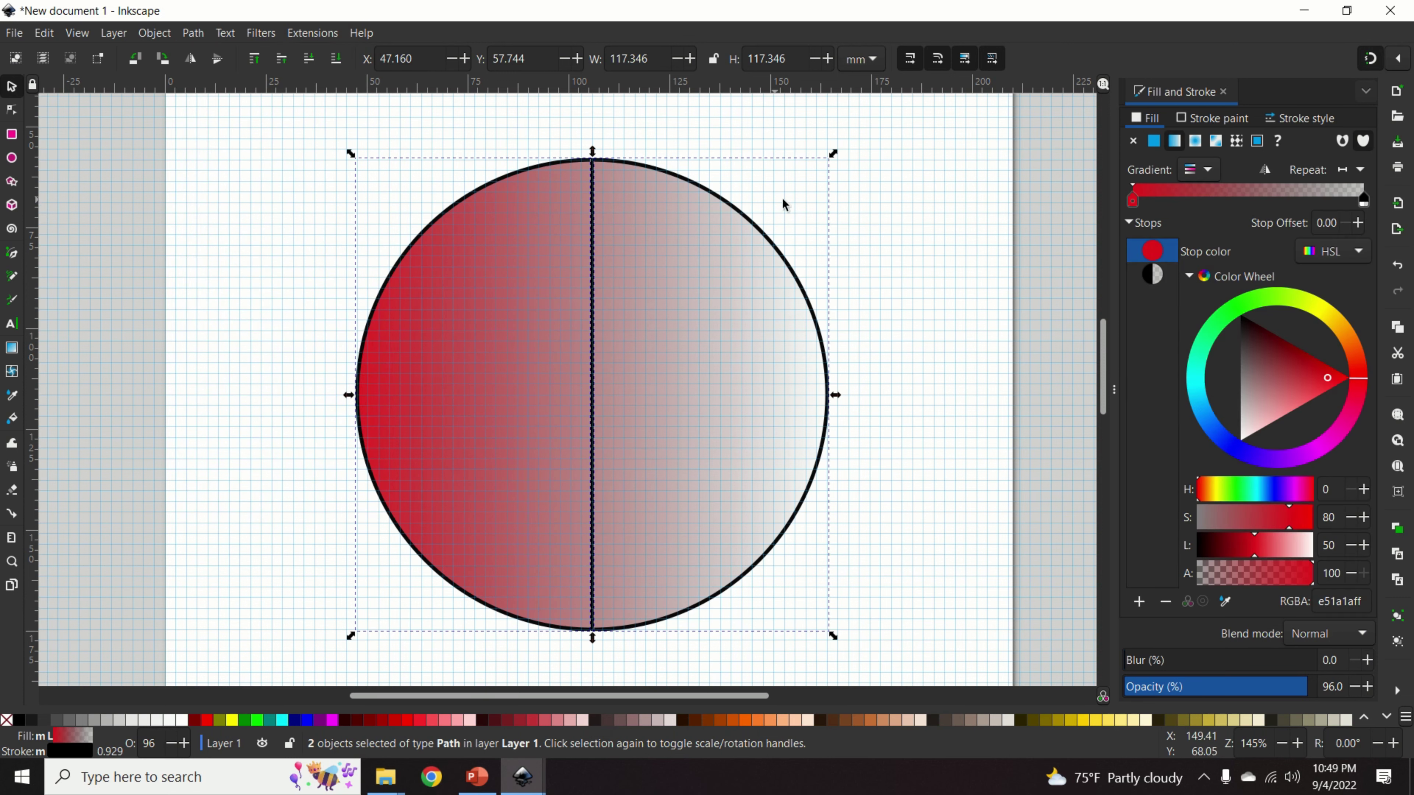
pyautogui.click(909, 199)
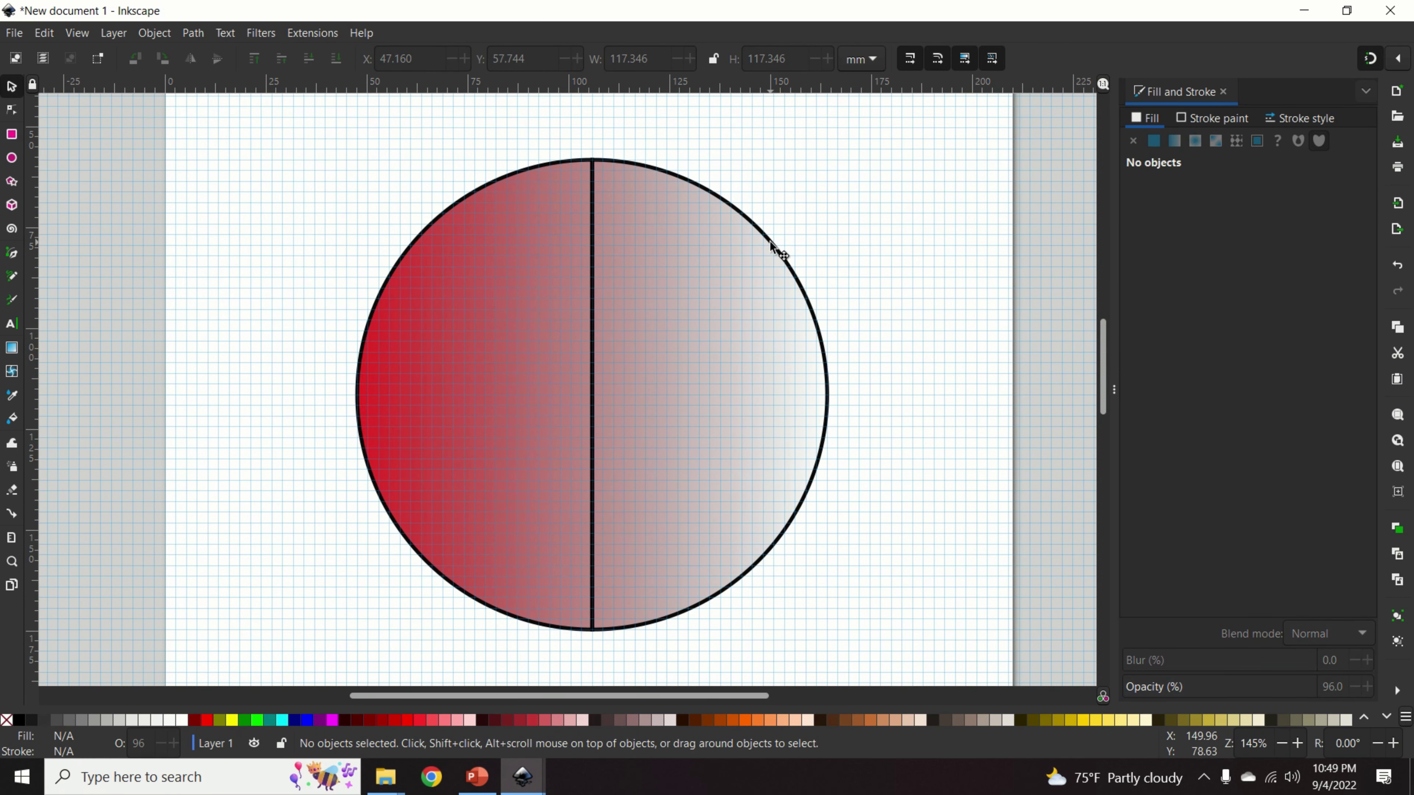
# Move the circle's right half away from the left half, and delete the left half.
pyautogui.moveTo(771, 244); pyautogui.dragTo(959, 256)
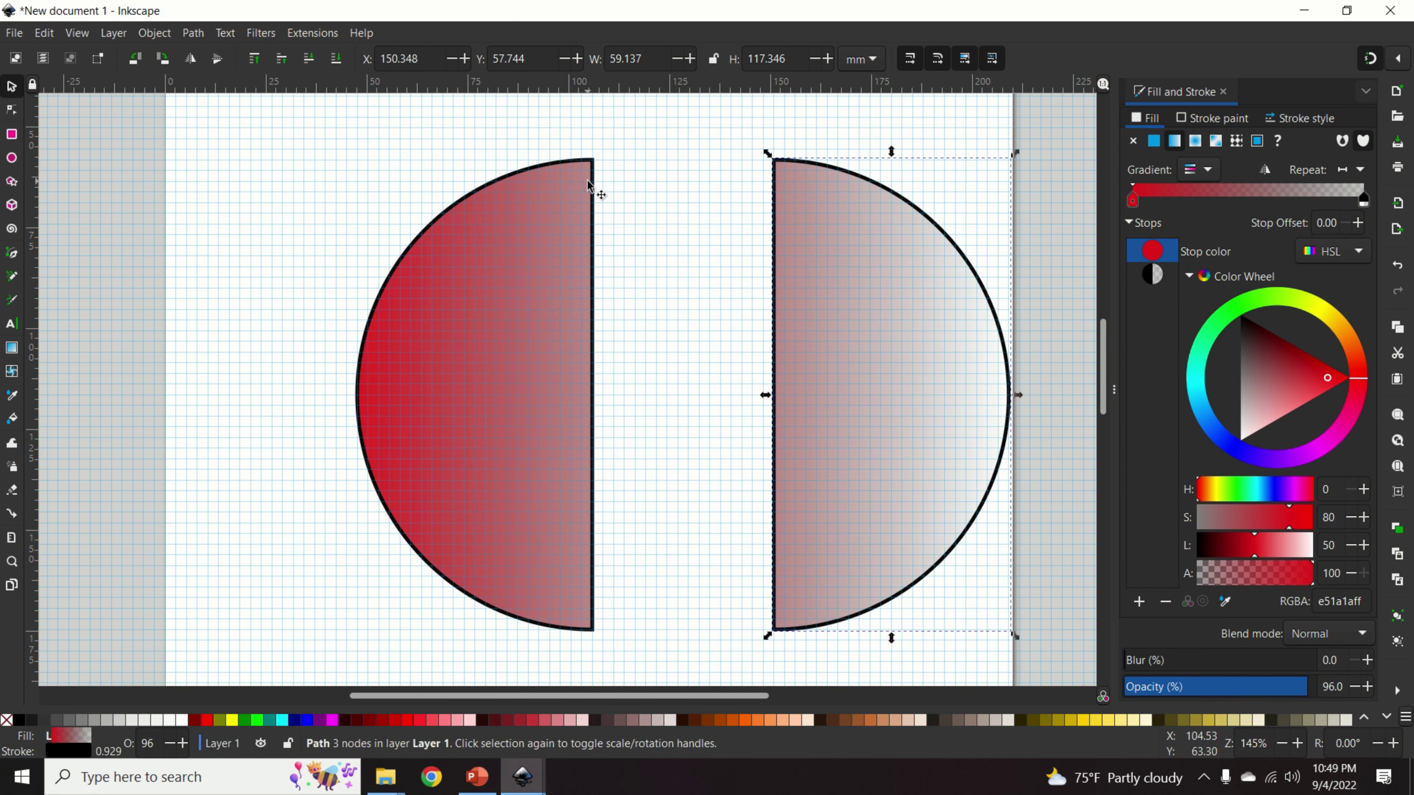
pyautogui.click(595, 195)
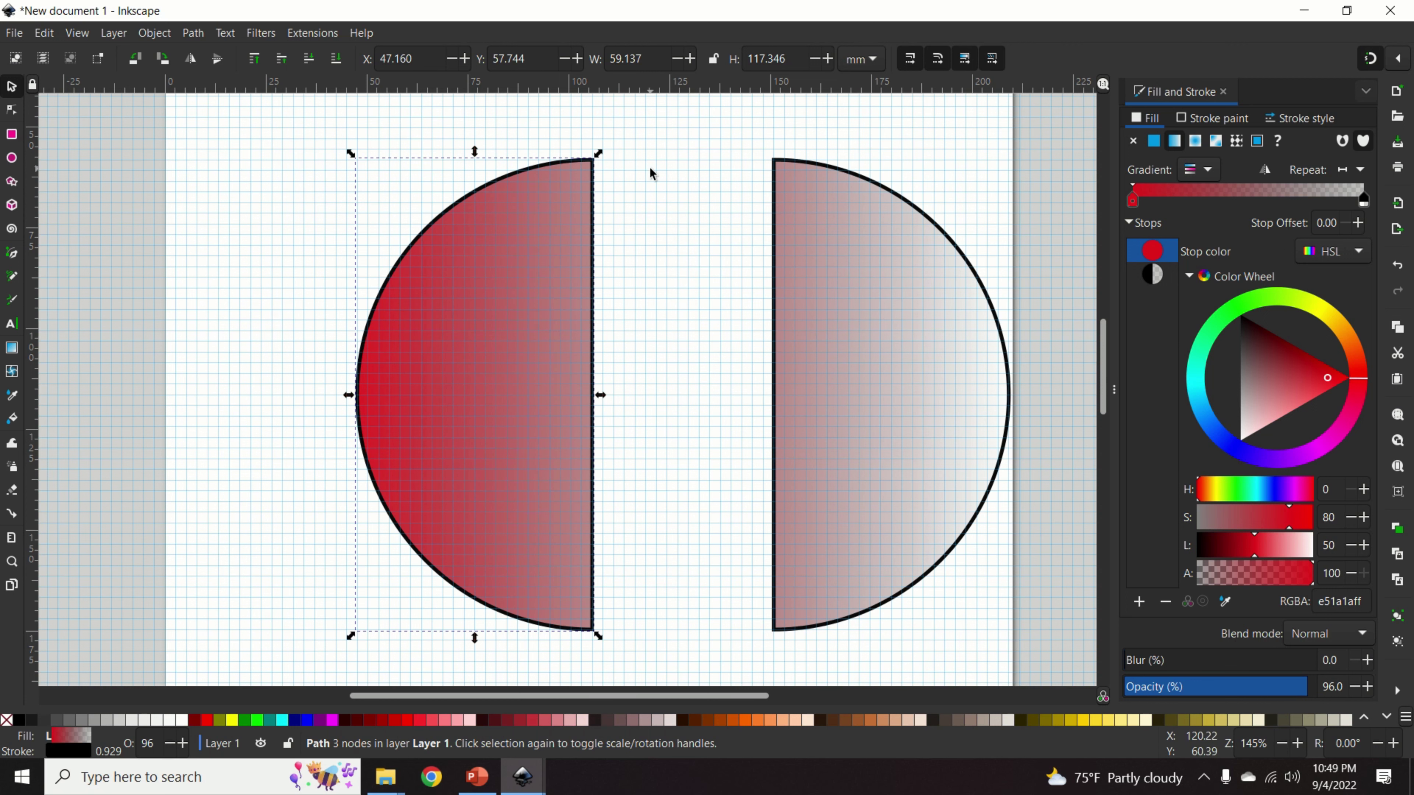
pyautogui.press('Delete')
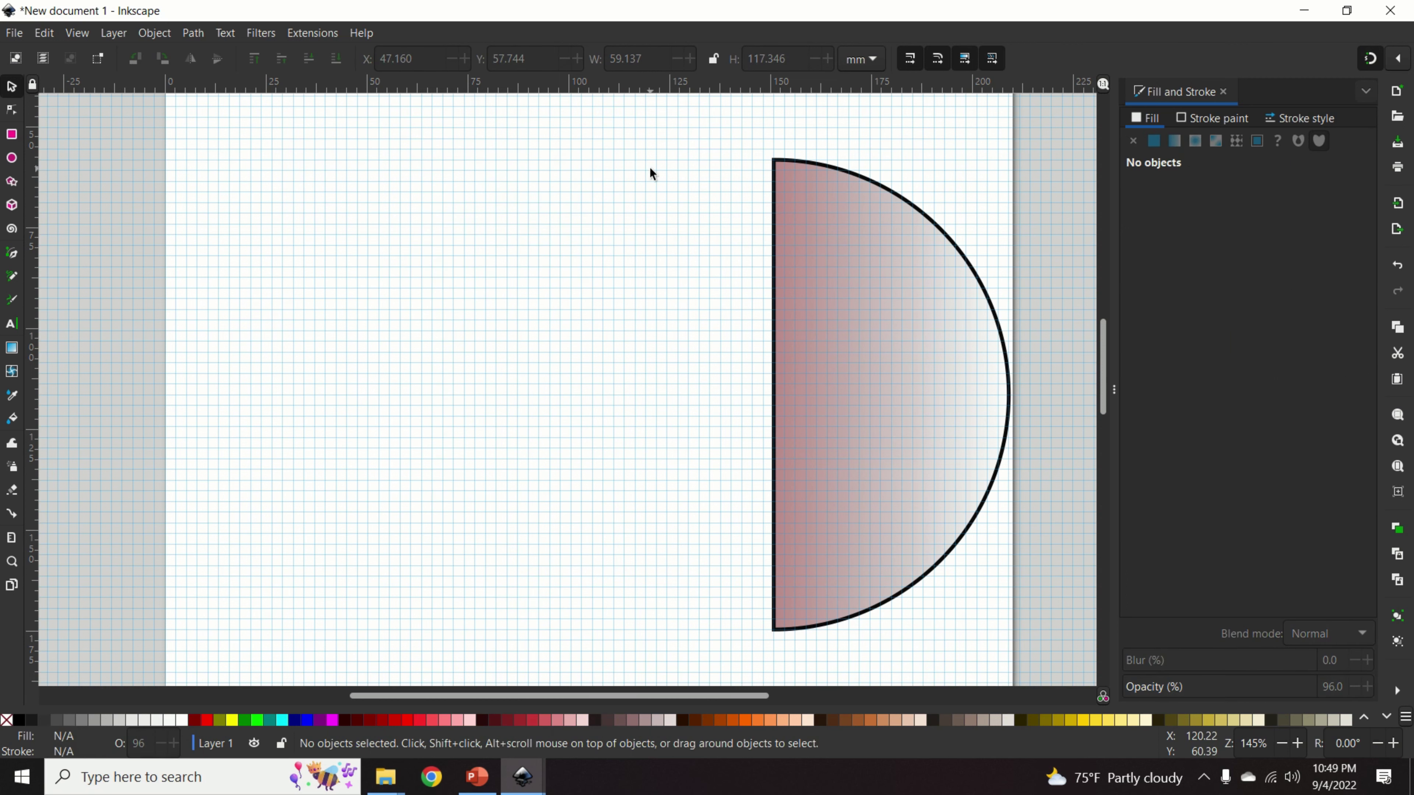
# Move the remaining half circle to the middle of the page and scale it down proportionally to about 19 mm wide.
pyautogui.click(855, 184)
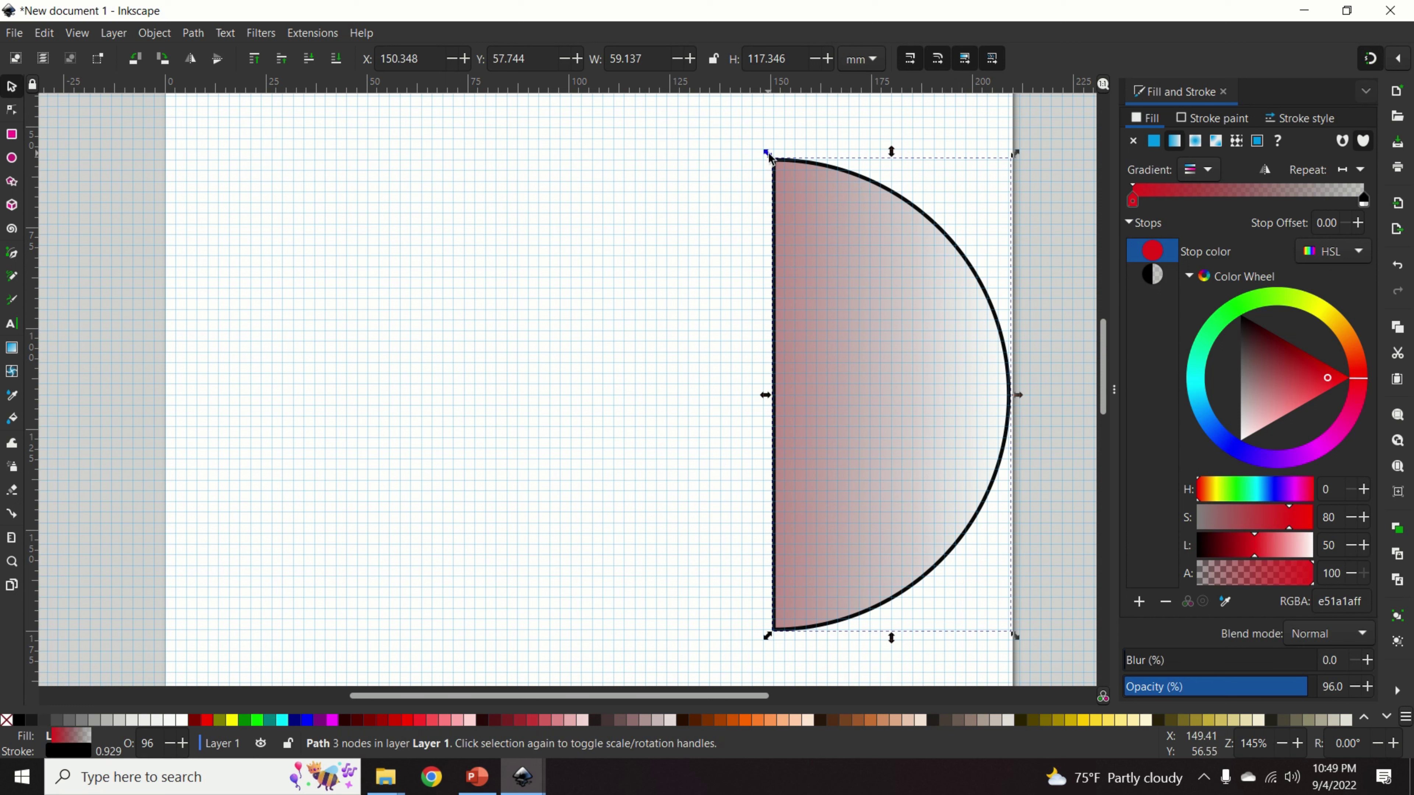
pyautogui.moveTo(770, 159); pyautogui.dragTo(826, 316)
pyautogui.moveTo(919, 377); pyautogui.dragTo(591, 303)
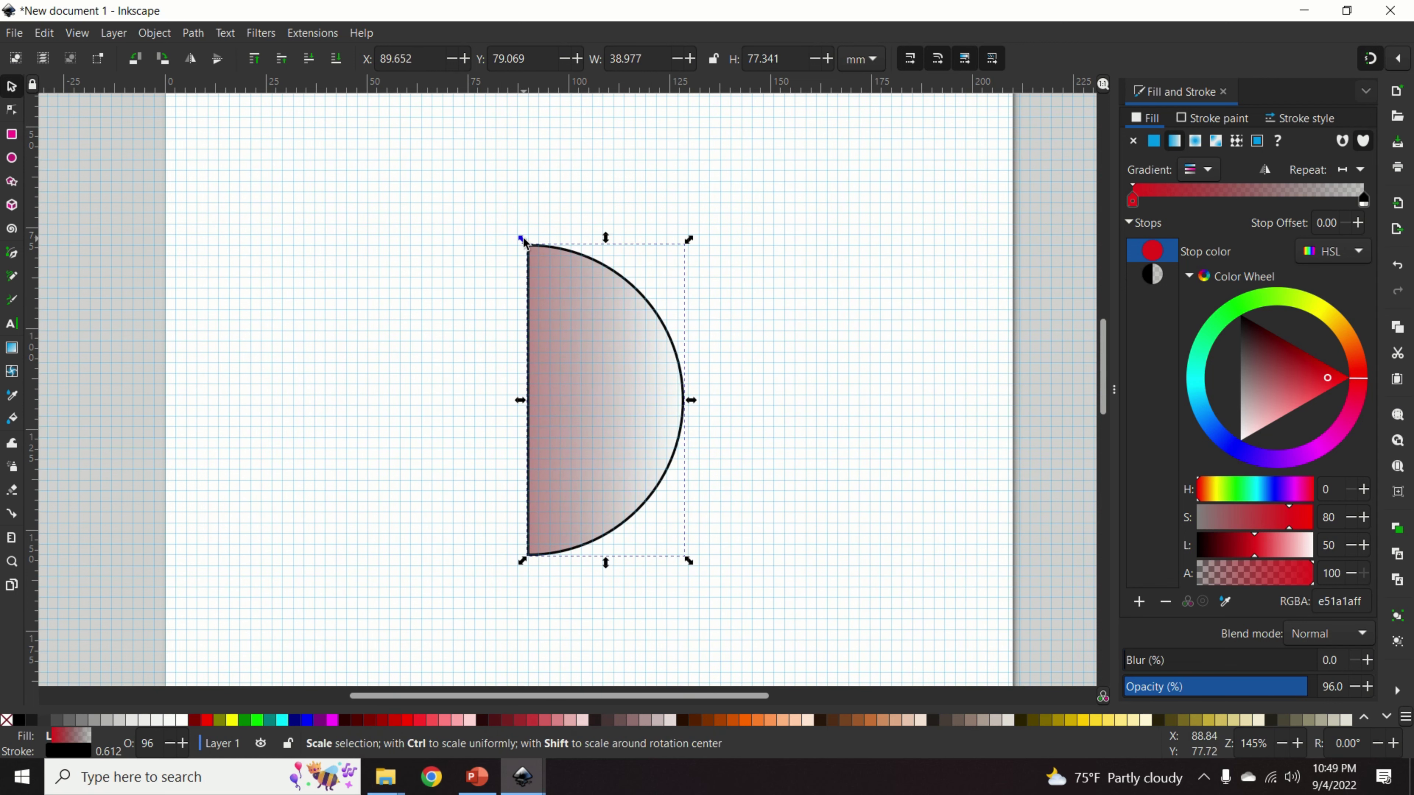
pyautogui.moveTo(525, 242); pyautogui.dragTo(602, 405)
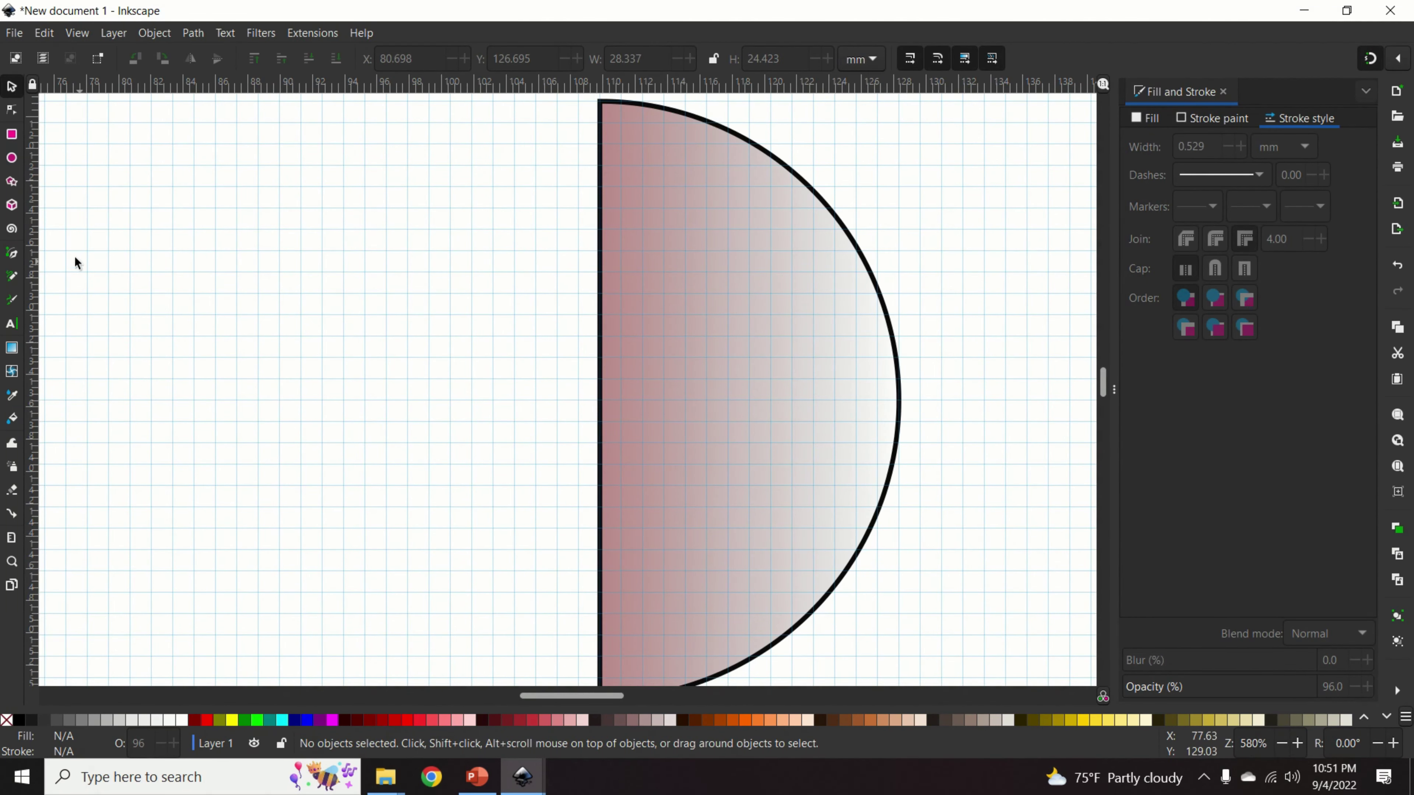
# Draw a horizontal Pen-tool line about 25 mm long ending on the upper part of the half circle's flat edge.
pyautogui.click(12, 254)
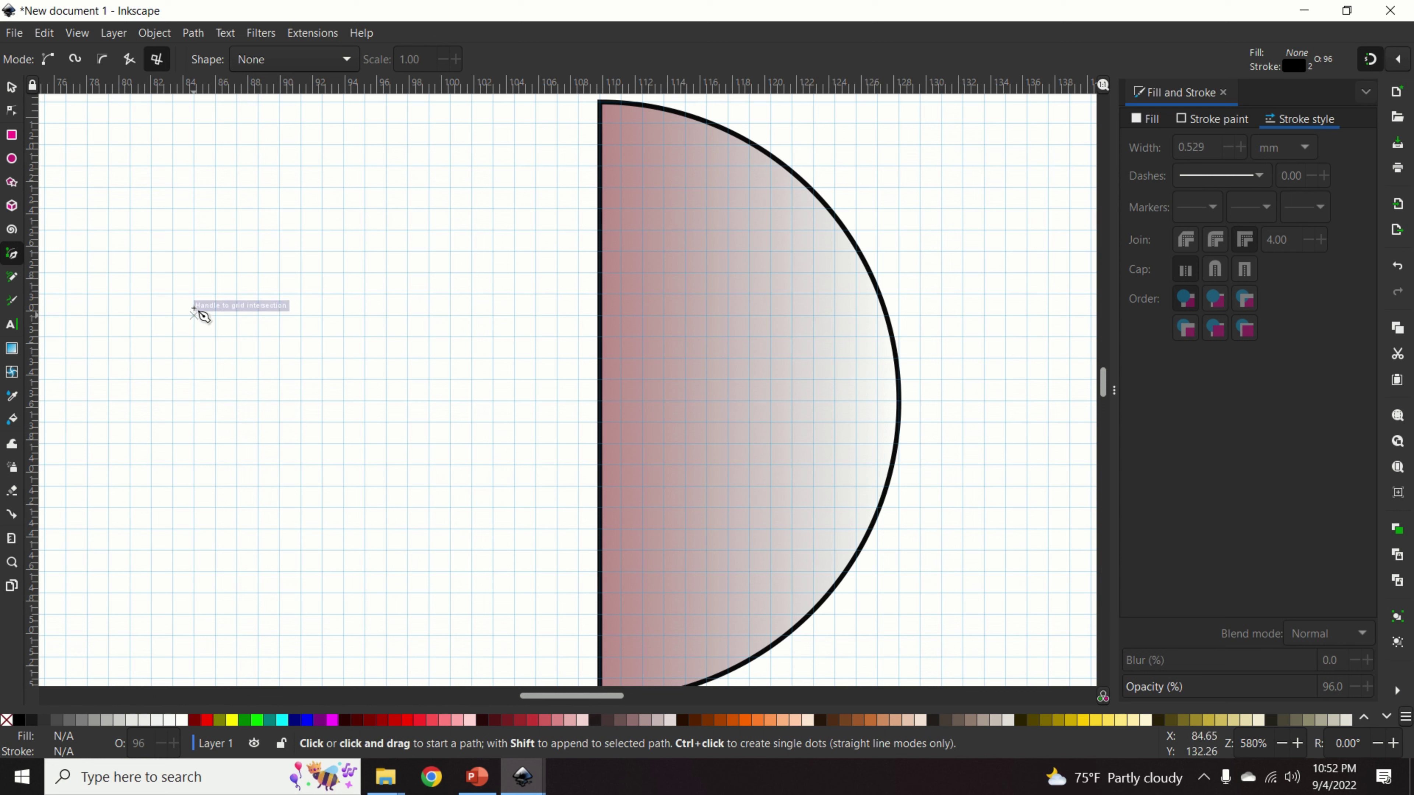
pyautogui.click(194, 230)
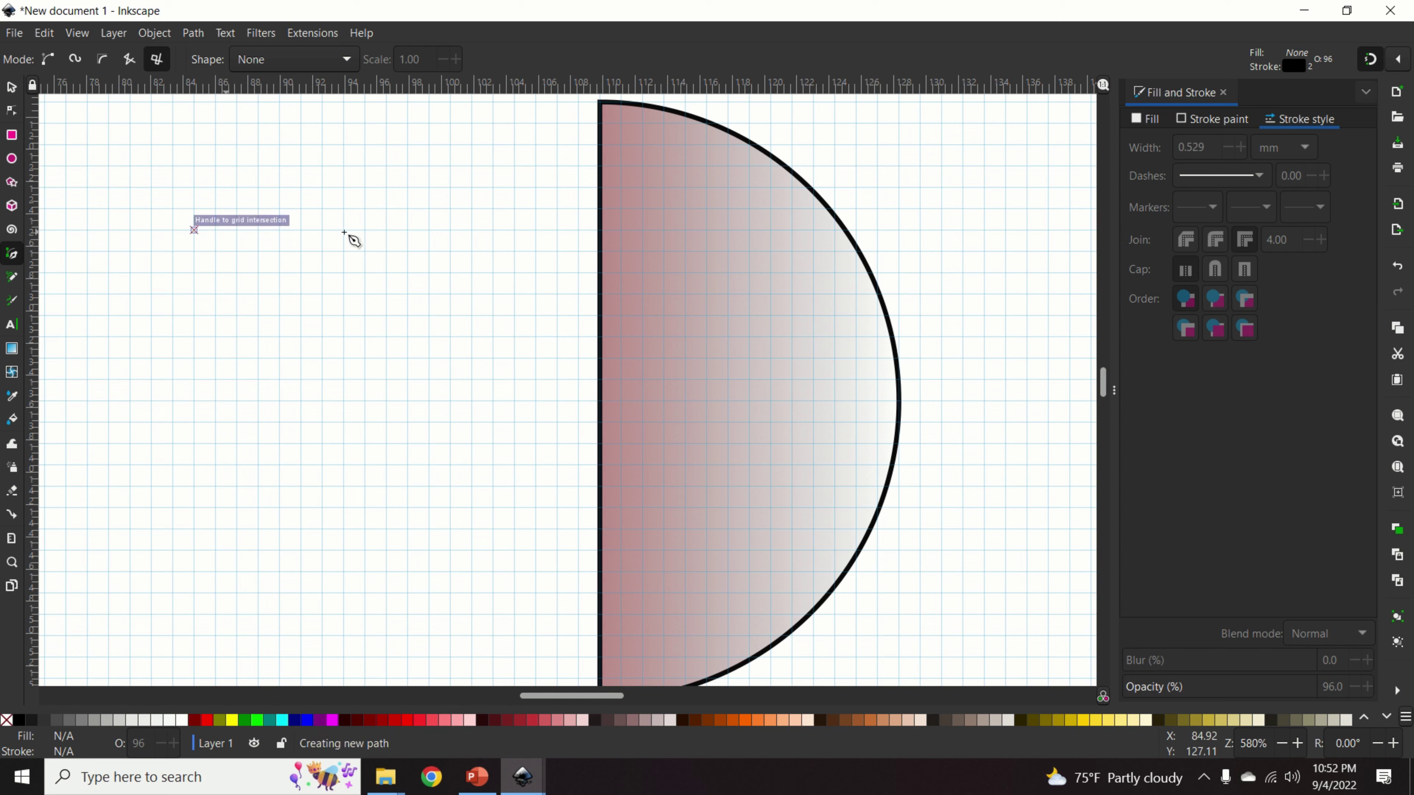
pyautogui.click(598, 230)
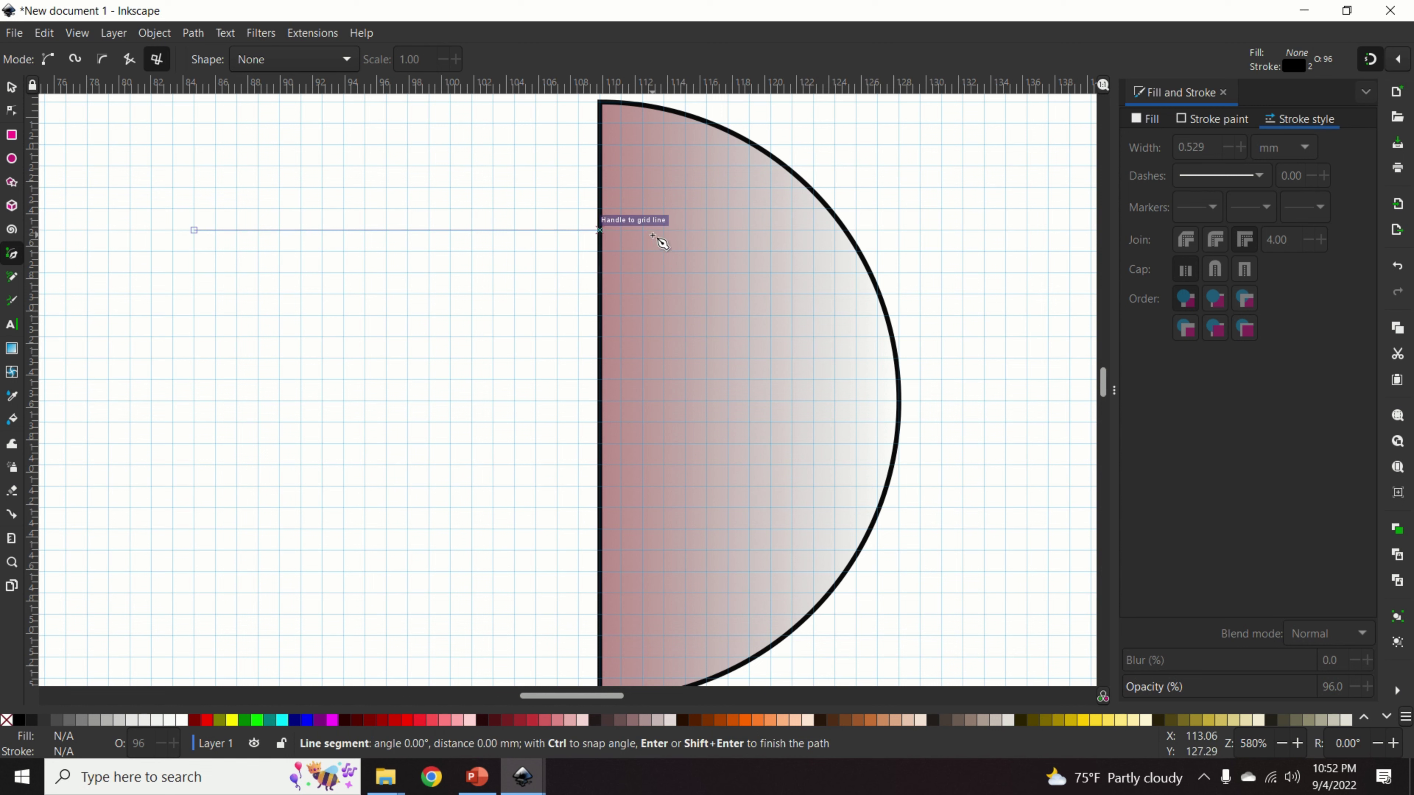
pyautogui.press('Return')
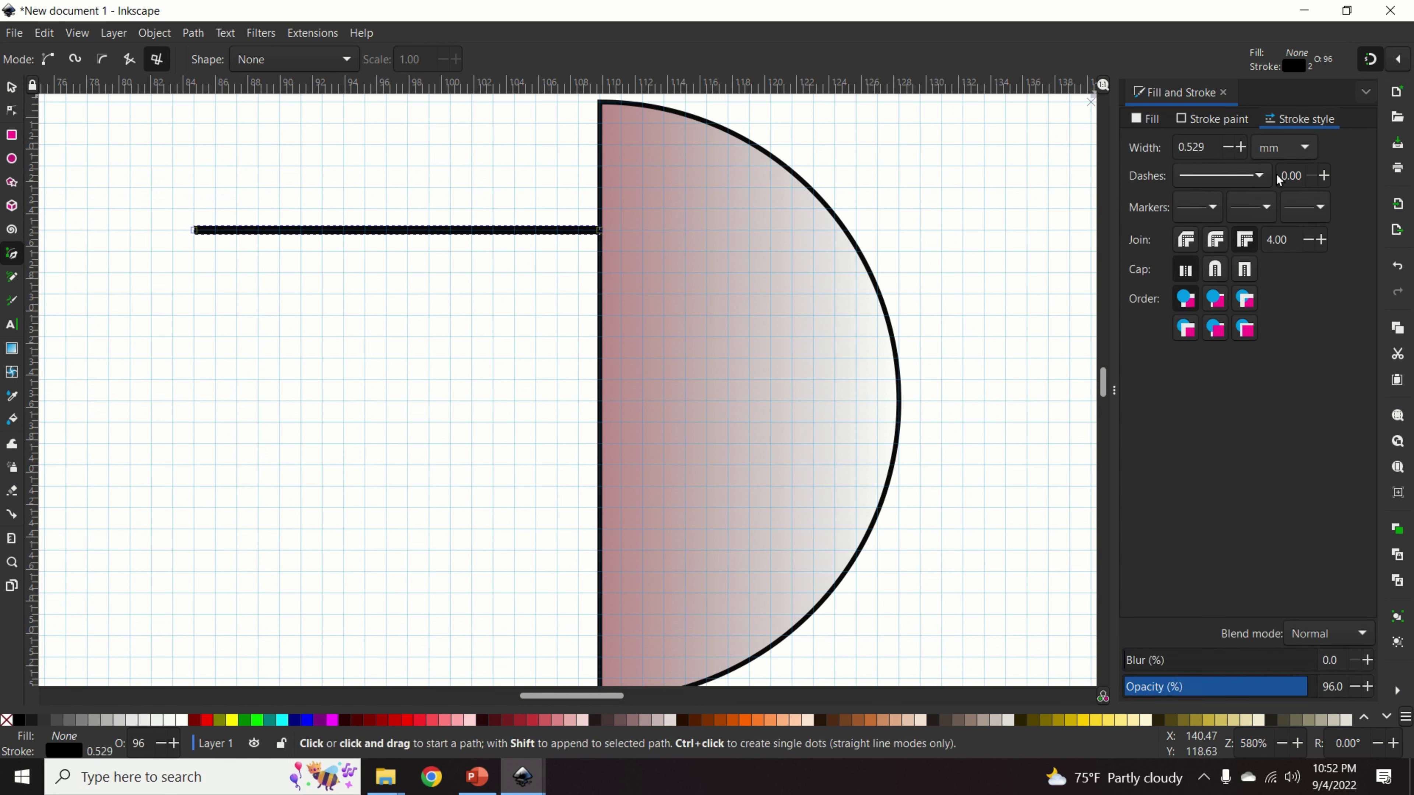
# Reduce the horizontal line's stroke width to 0.229 mm.
pyautogui.click(1211, 120)
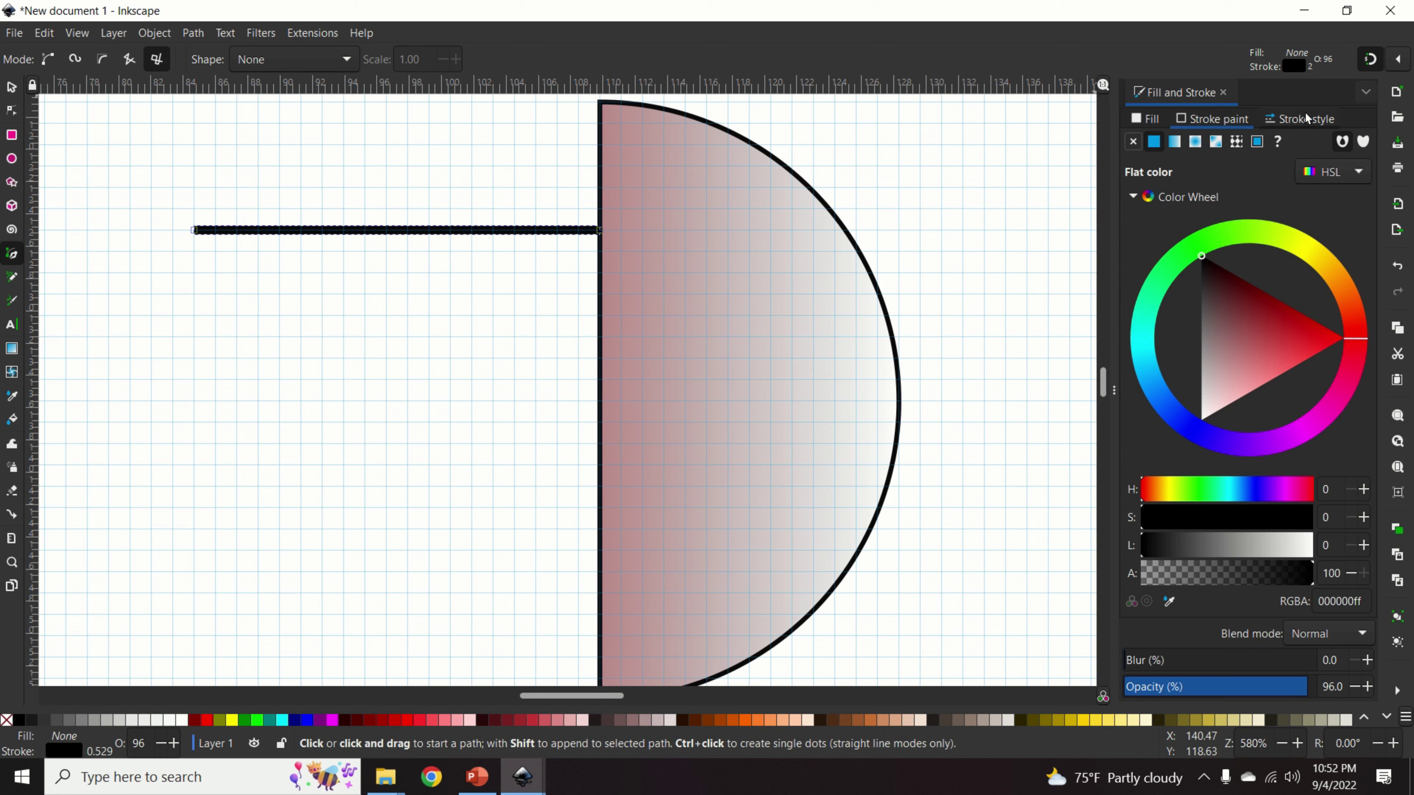
pyautogui.click(1296, 124)
pyautogui.click(1225, 117)
pyautogui.click(1148, 121)
pyautogui.click(1210, 116)
pyautogui.click(1290, 118)
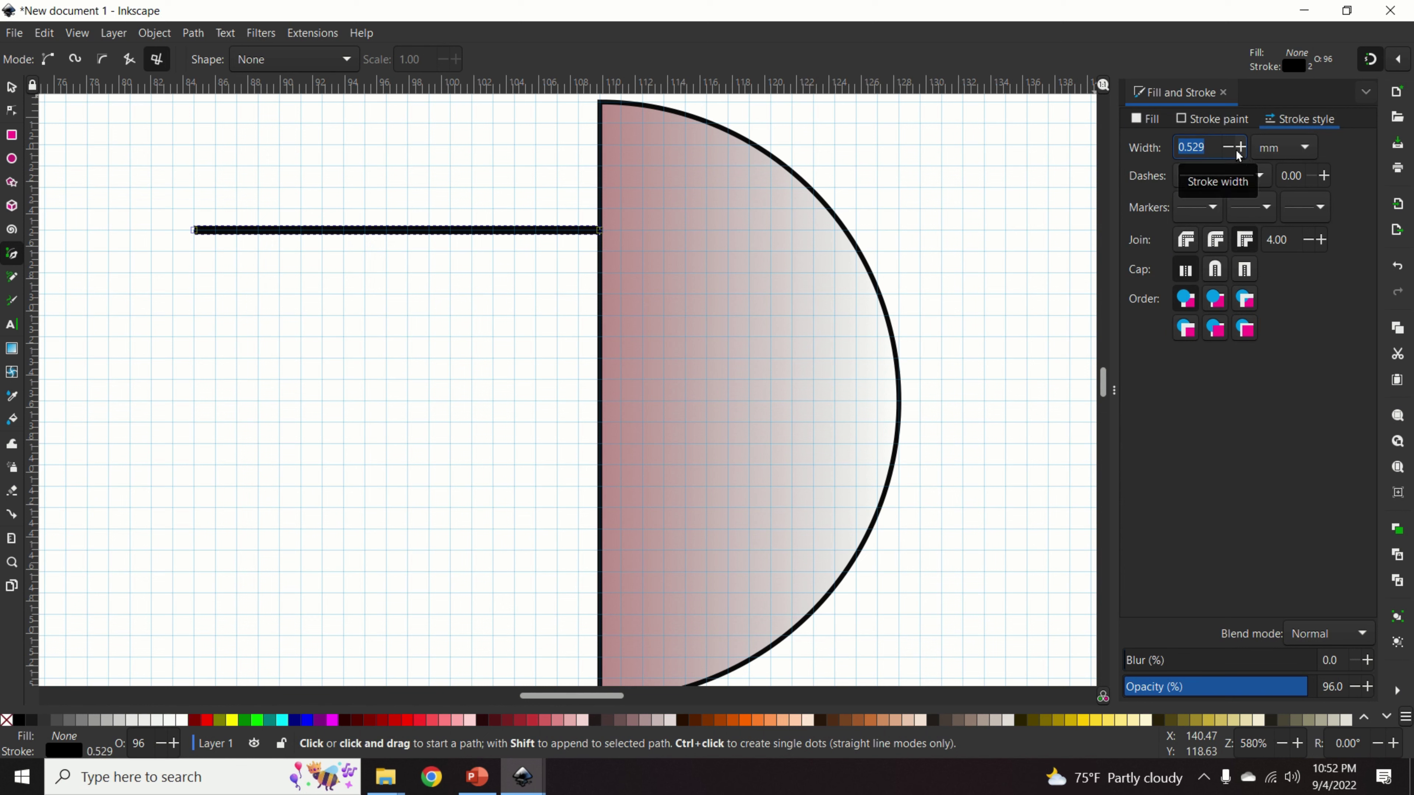
pyautogui.click(1225, 148)
pyautogui.click(1226, 147)
pyautogui.click(1226, 148)
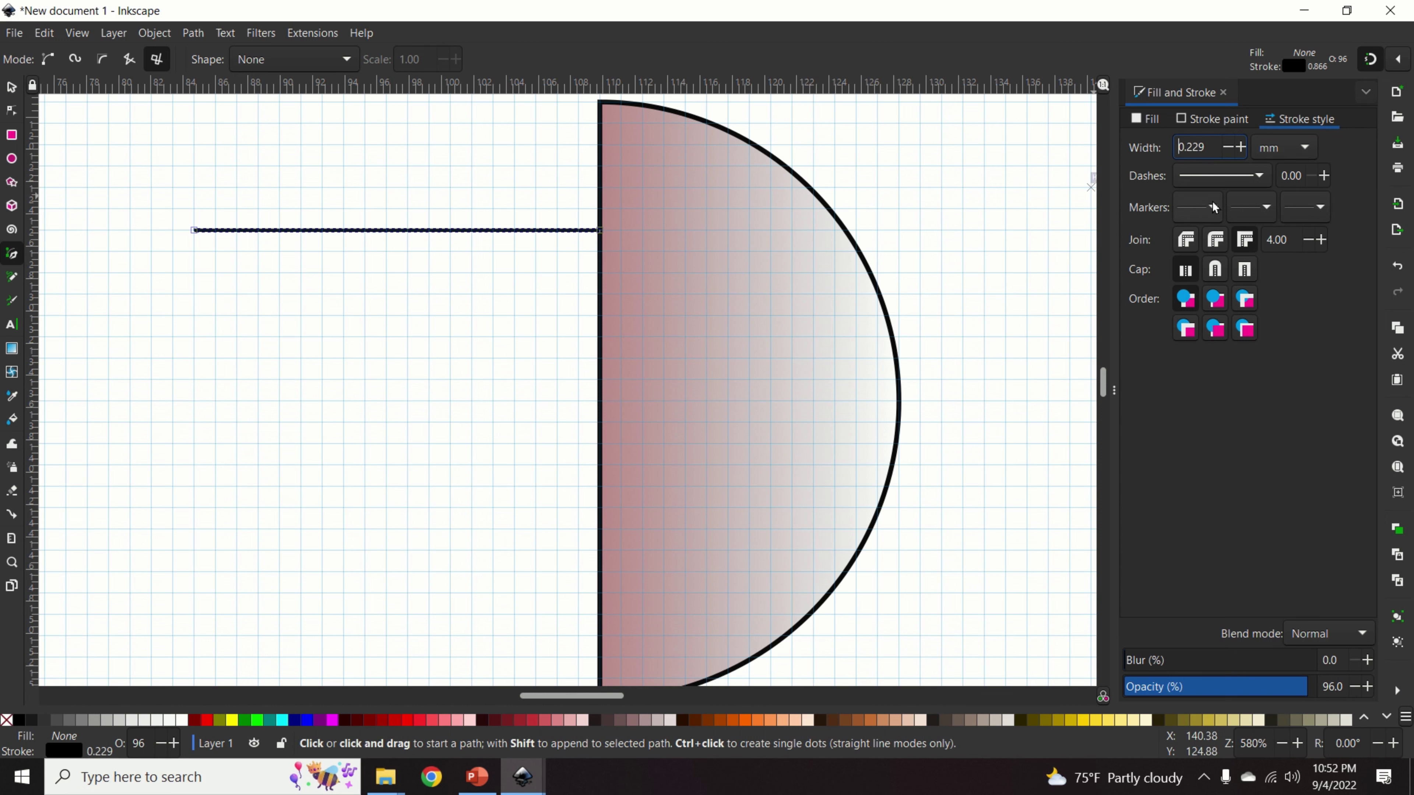
# Add a solid triangle end marker to the line and move the arrow left, just clear of the half circle's flat edge.
pyautogui.click(1305, 207)
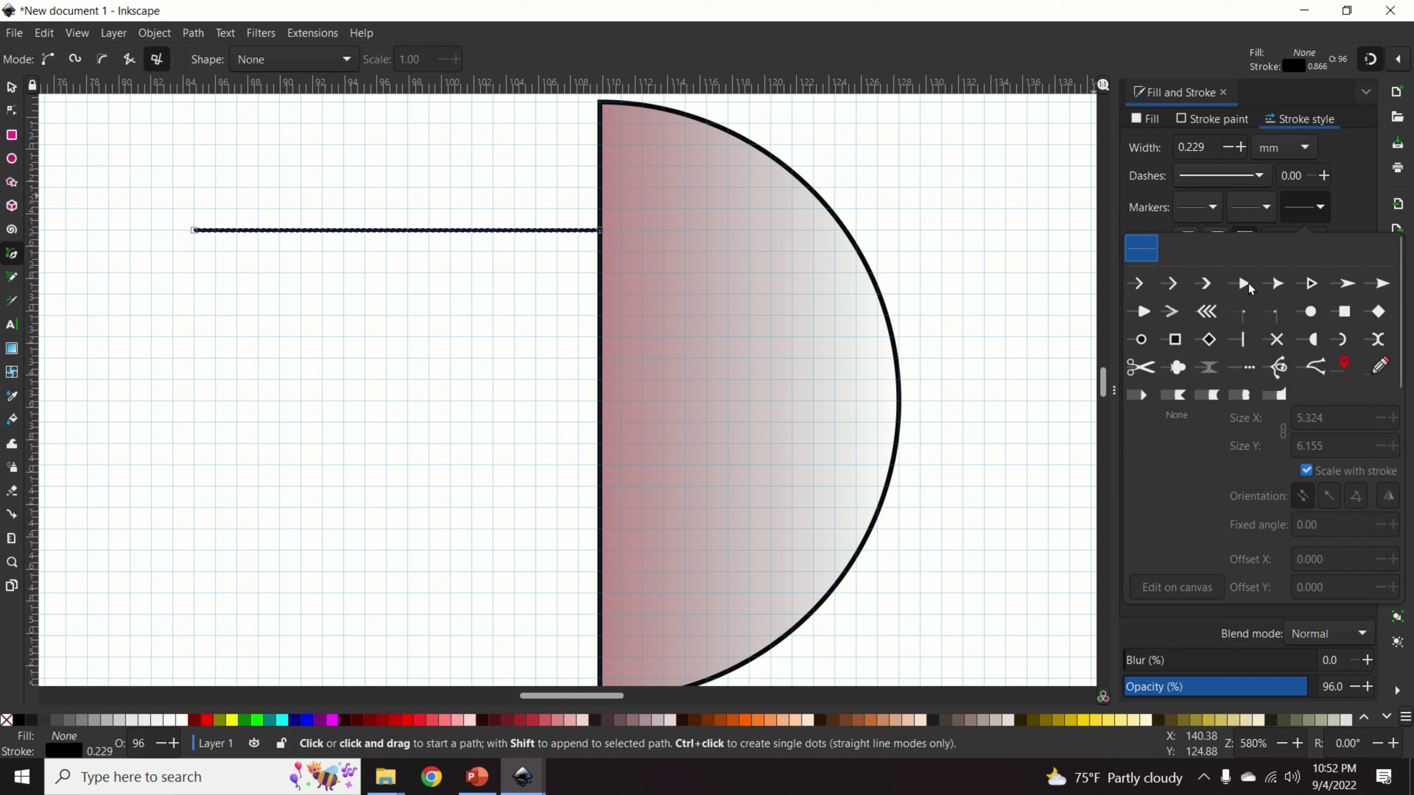
pyautogui.click(1244, 281)
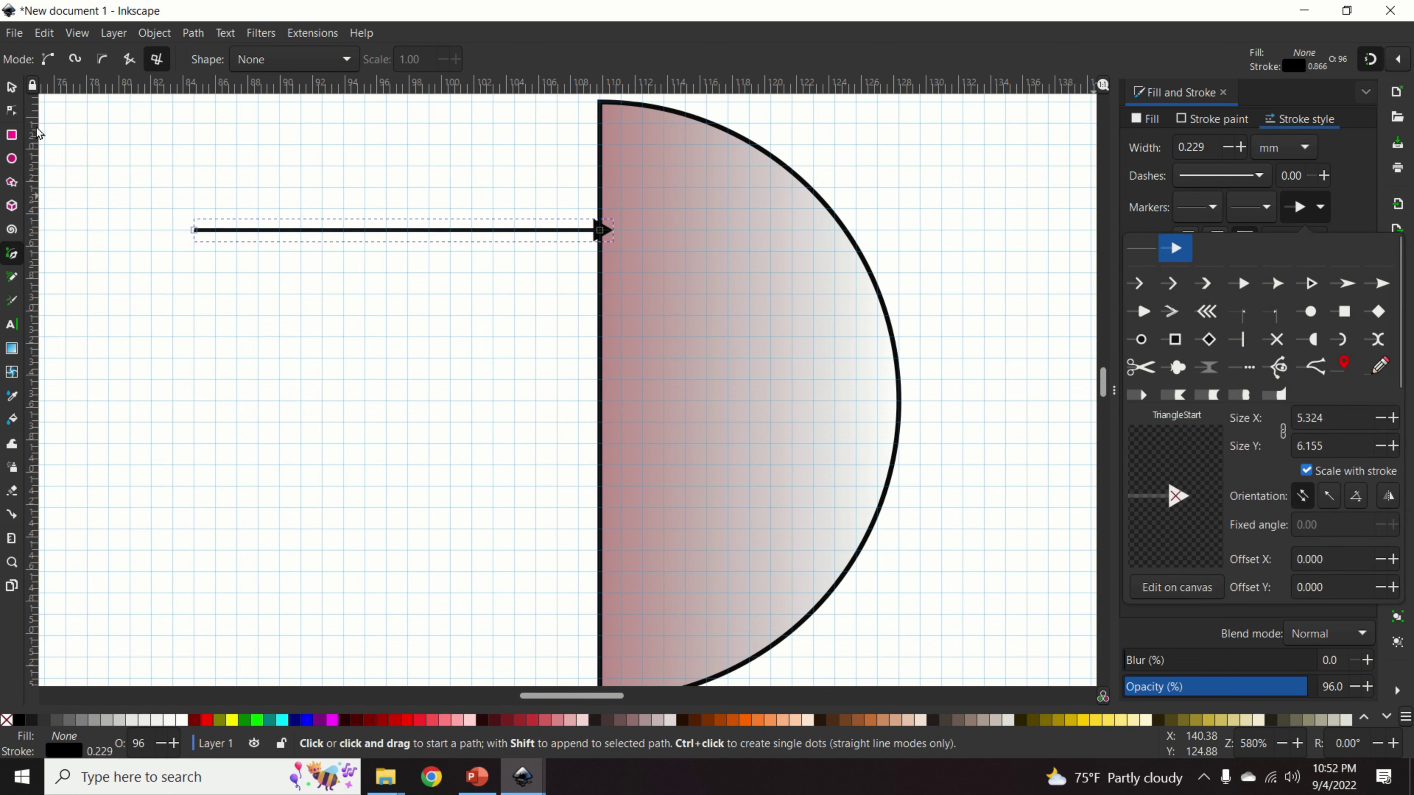
pyautogui.click(12, 90)
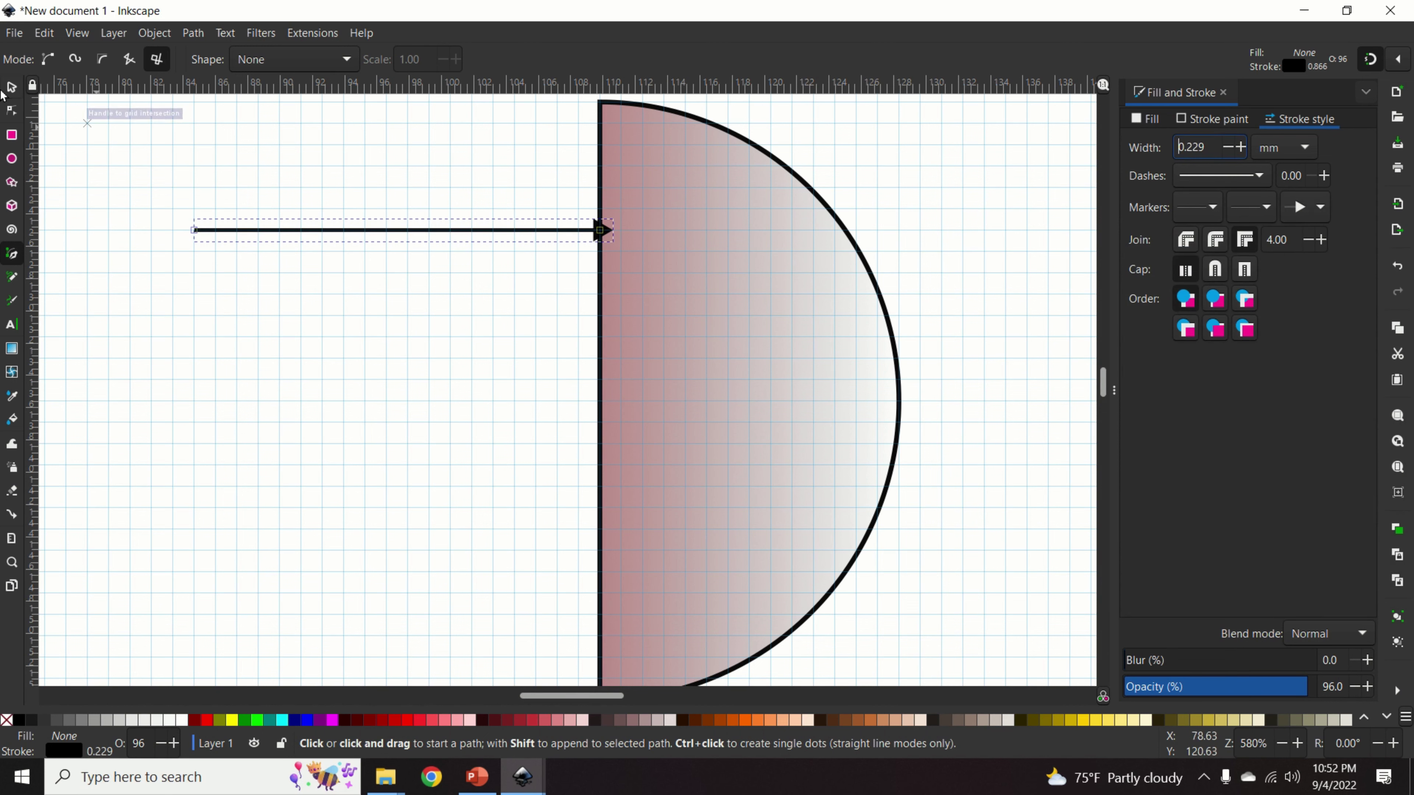
pyautogui.click(11, 88)
pyautogui.moveTo(601, 229); pyautogui.dragTo(580, 229)
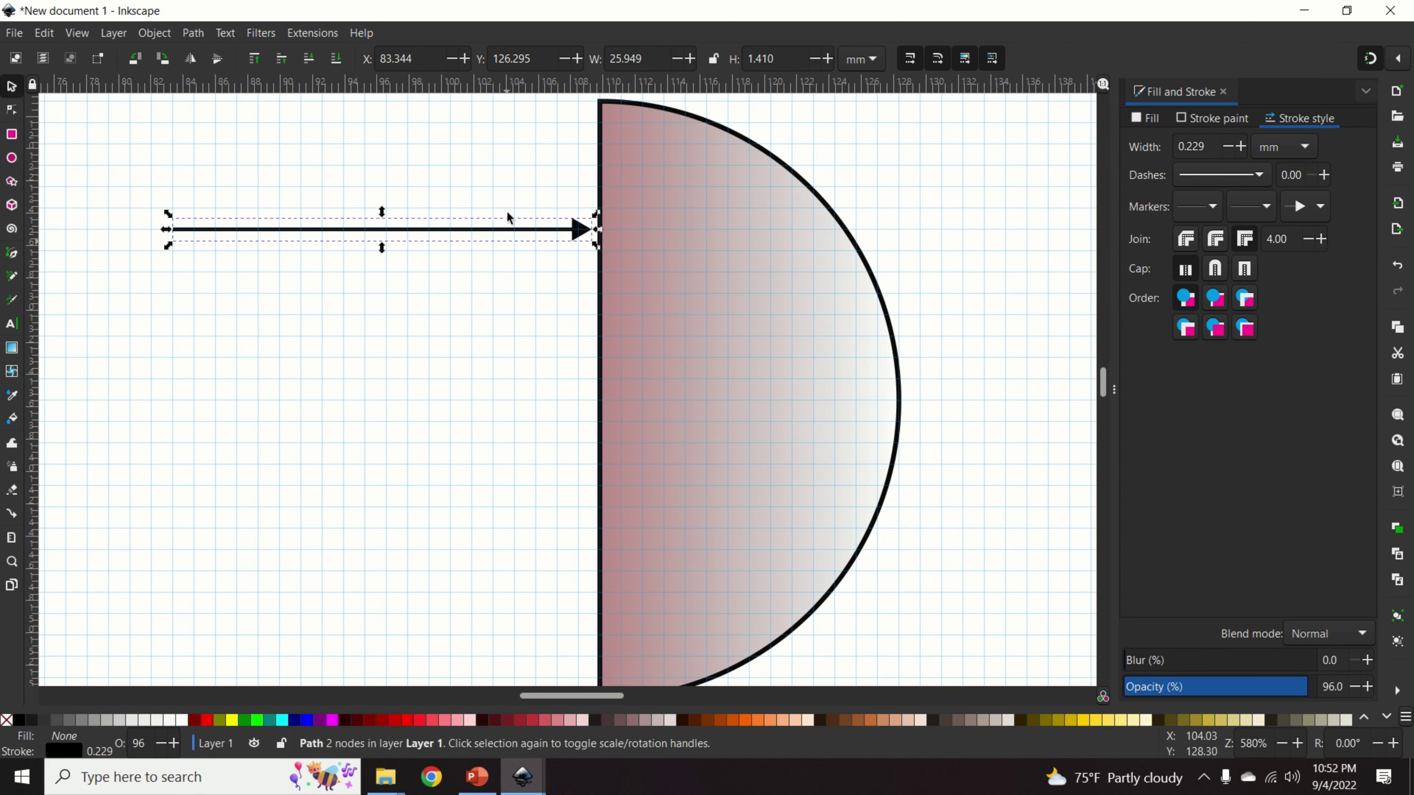
pyautogui.click(507, 213)
# Duplicate the arrow and place the copy about 22.5 mm directly below it, pointing at the lower part of the flat edge.
pyautogui.click(583, 229)
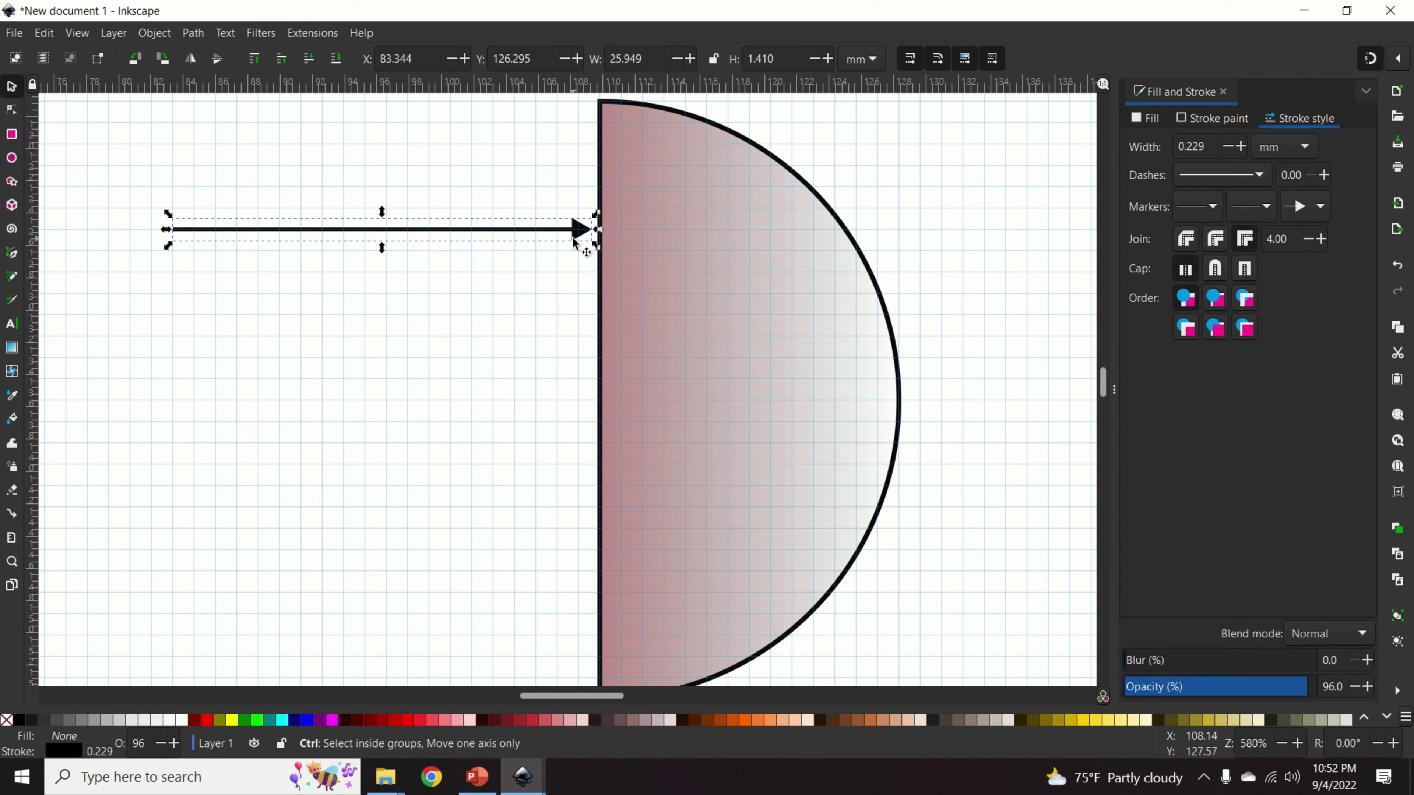
pyautogui.hotkey('ctrl', 'c')
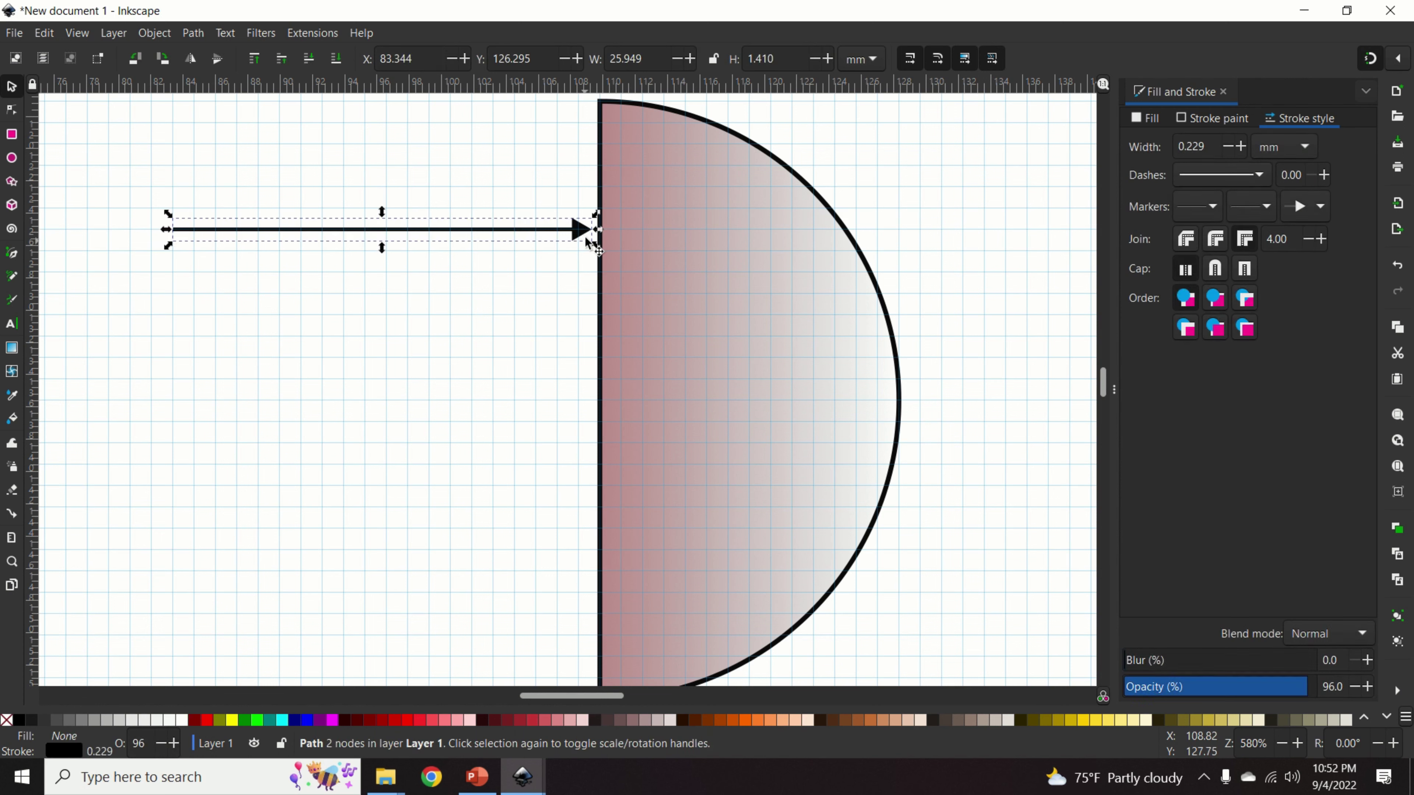
pyautogui.hotkey('ctrl', 'v')
pyautogui.moveTo(735, 237); pyautogui.dragTo(510, 599)
pyautogui.scroll(-3, 466, 487)
pyautogui.scroll(3, 466, 487)
pyautogui.scroll(1, 465, 487)
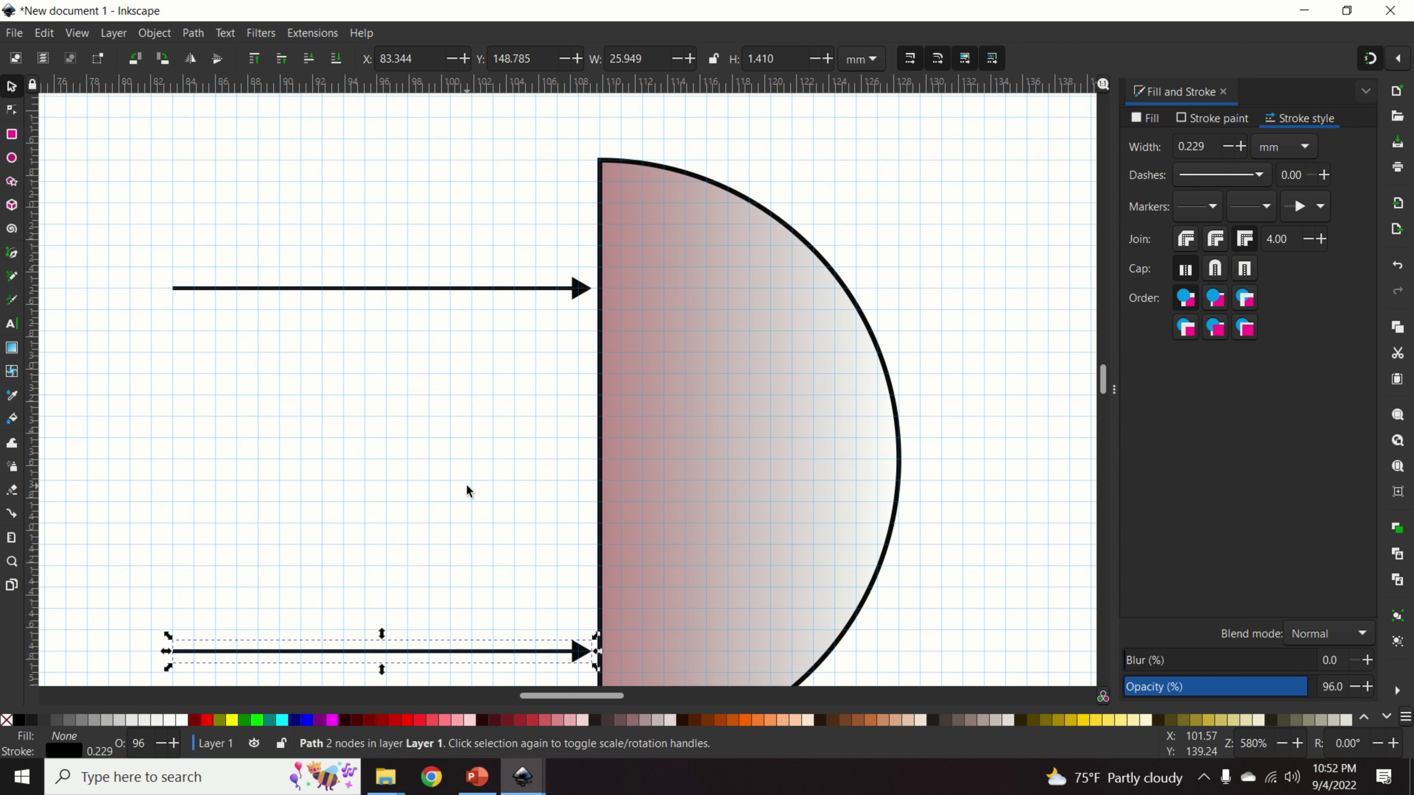
pyautogui.scroll(-2, 466, 485)
pyautogui.scroll(1, 522, 376)
# Duplicate the upper arrow and place the copy at mid-height on the curved side, pointing away from the half circle.
pyautogui.click(578, 231)
pyautogui.hotkey('ctrl', 'c')
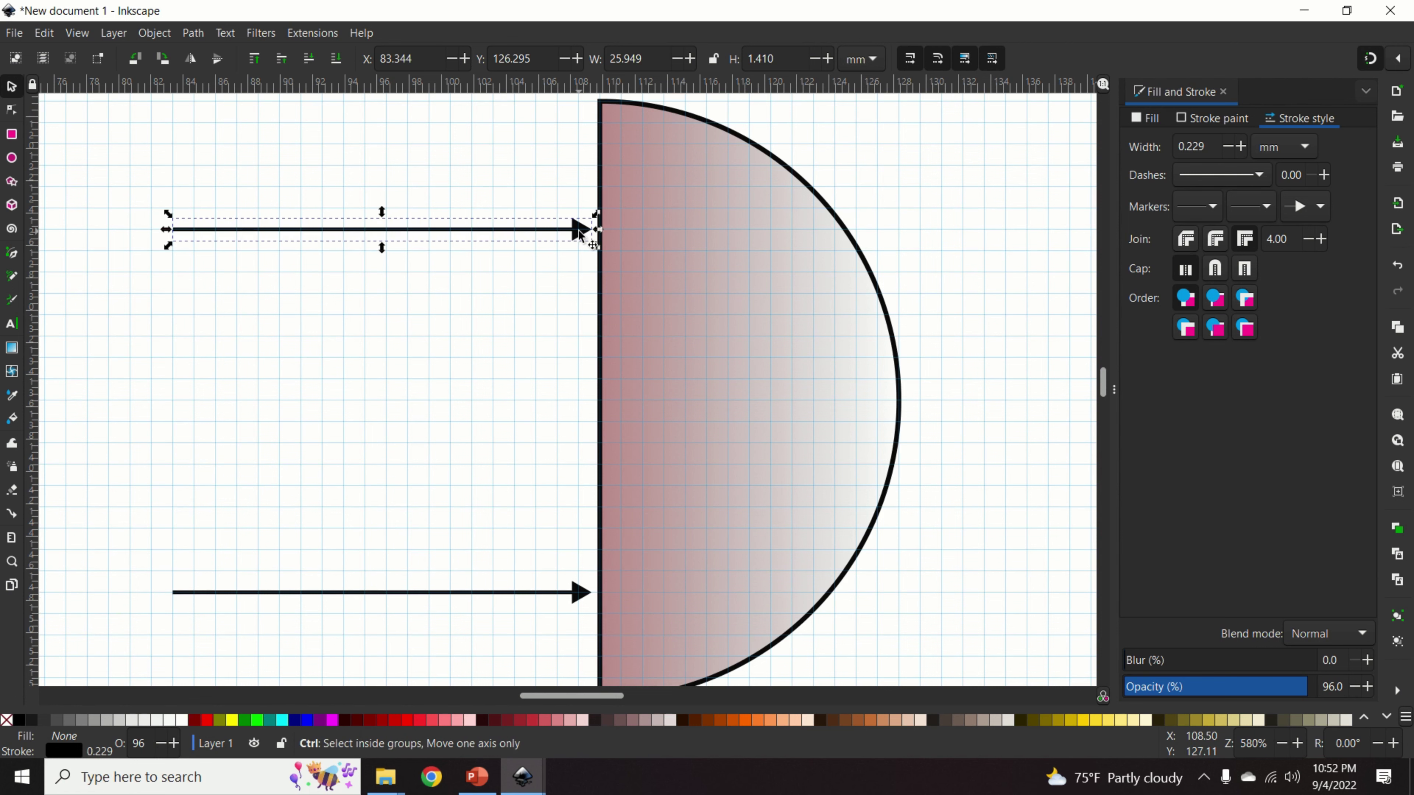
pyautogui.hotkey('ctrl', 'v')
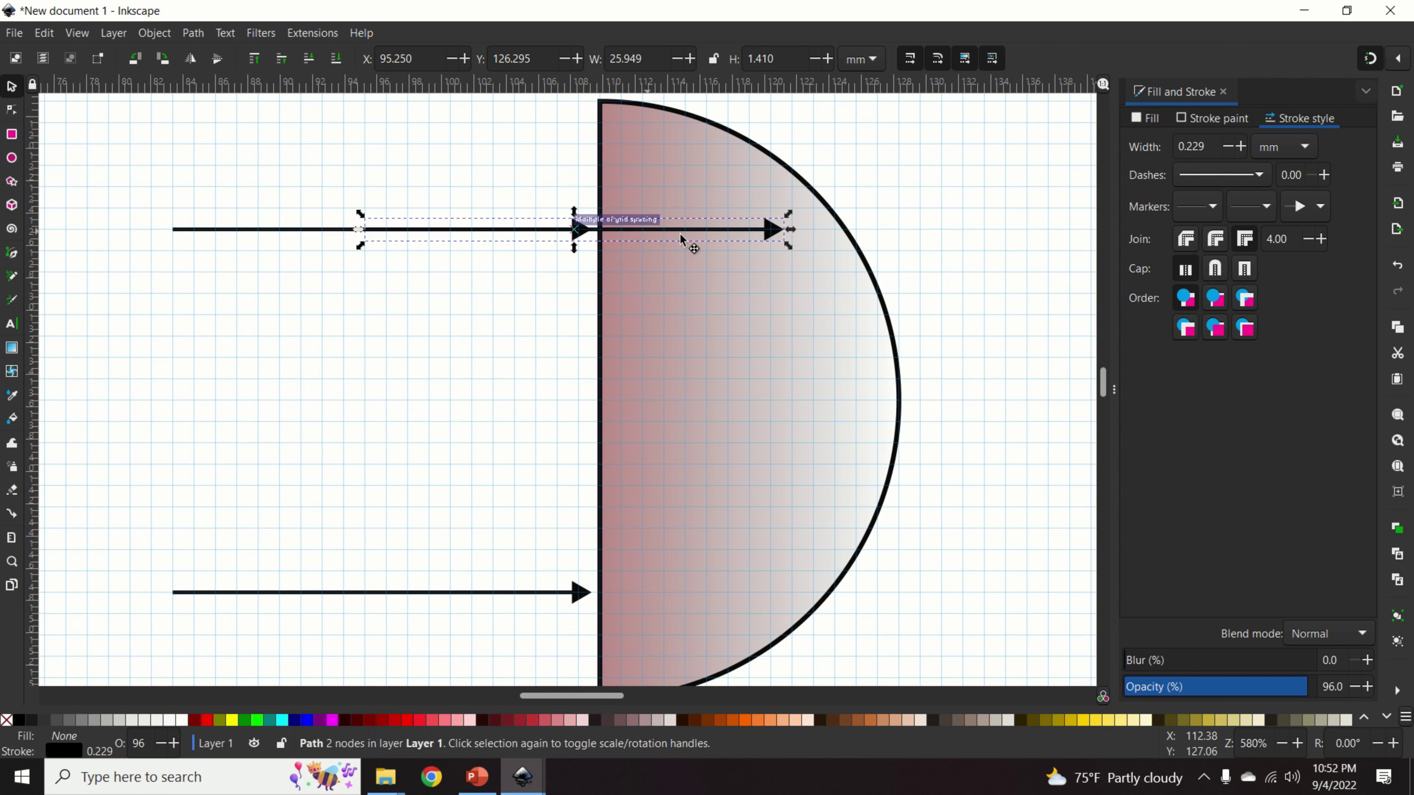
pyautogui.moveTo(679, 233); pyautogui.dragTo(727, 403)
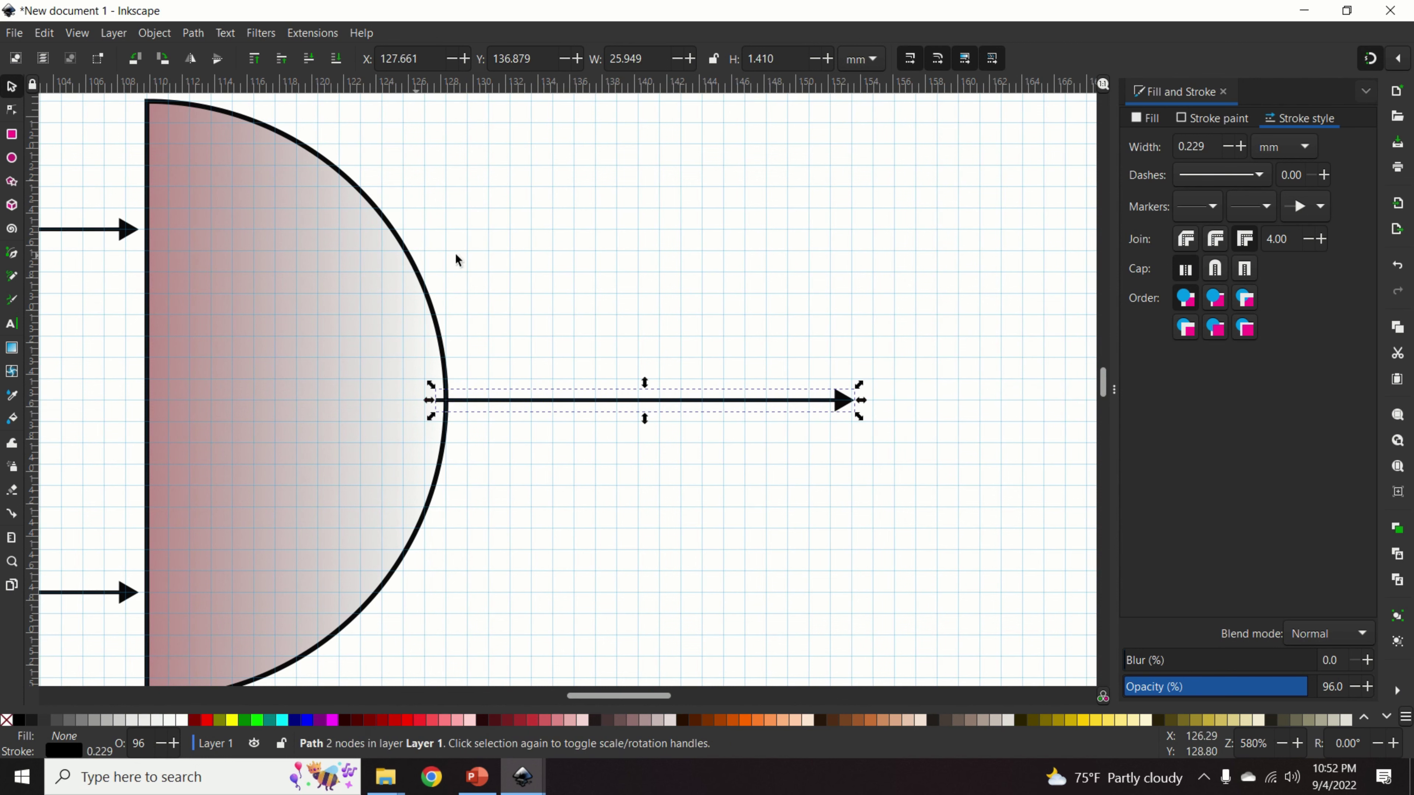
# Examine where the three arrows meet the half circle's flat and curved edges.
pyautogui.scroll(-2, 531, 268)
pyautogui.click(535, 271)
pyautogui.scroll(-1, 452, 301)
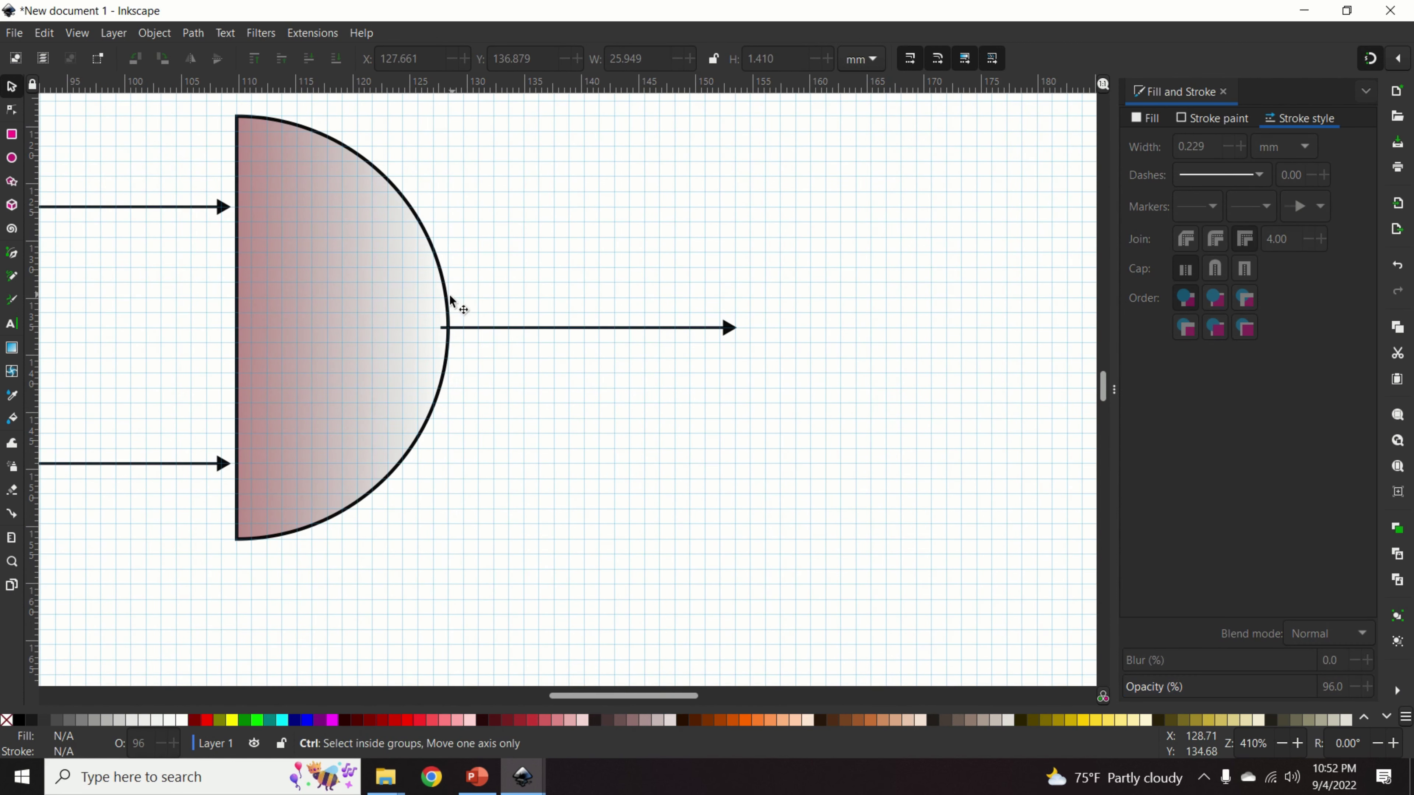
pyautogui.scroll(-1, 237, 348)
pyautogui.scroll(2, 138, 456)
pyautogui.scroll(2, 283, 458)
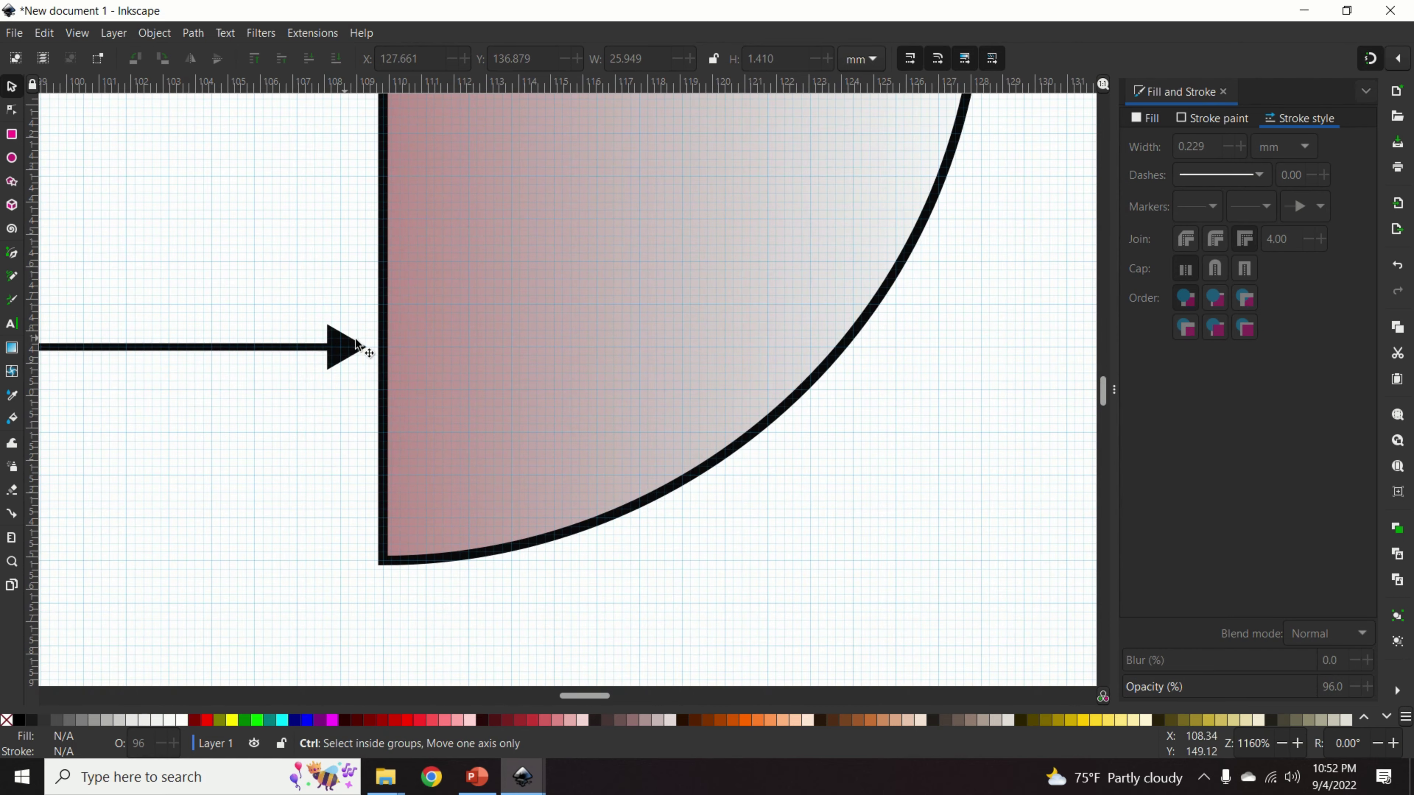
pyautogui.scroll(-2, 362, 356)
pyautogui.scroll(-1, 325, 360)
pyautogui.scroll(2, 325, 360)
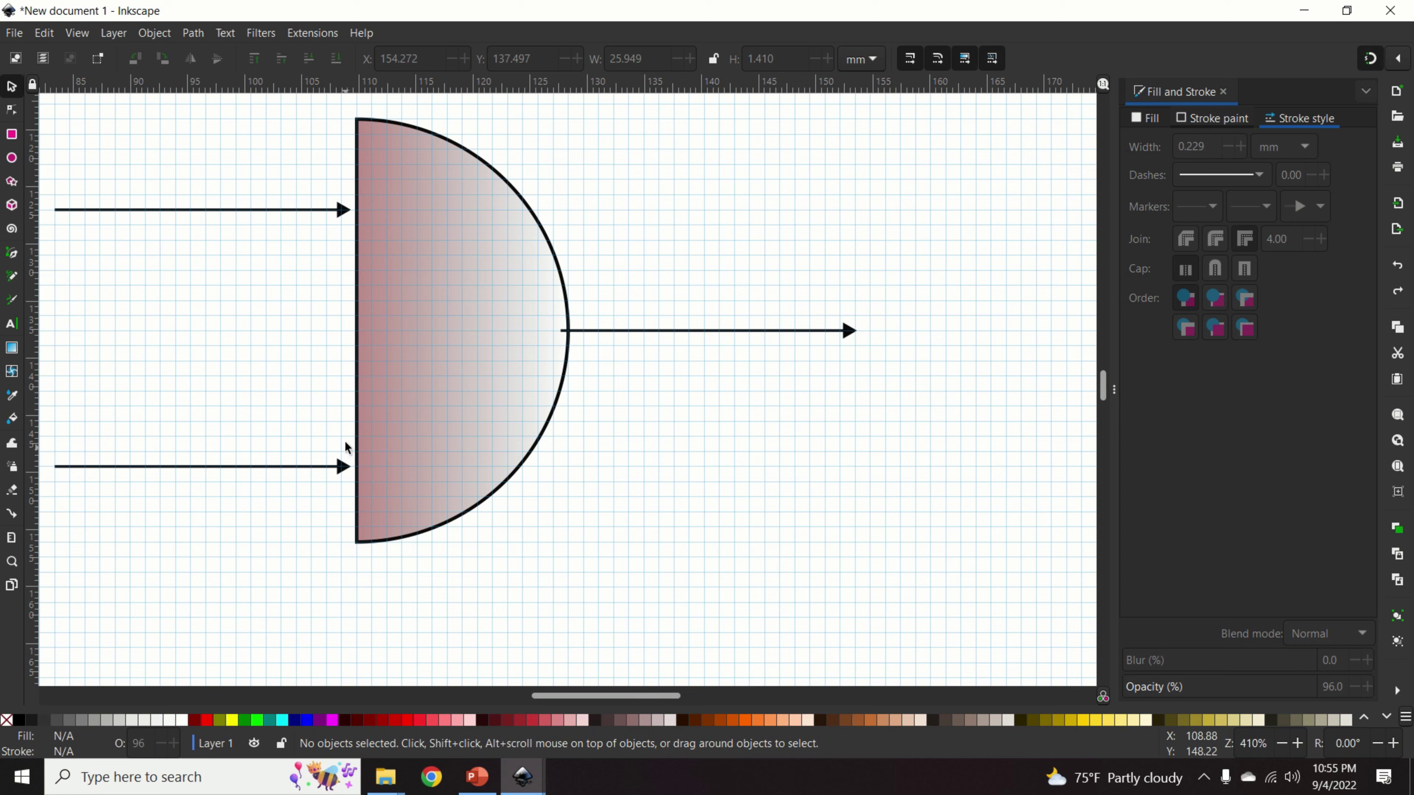
# Disable snapping to nodes and enable snapping to bounding boxes.
pyautogui.click(1402, 63)
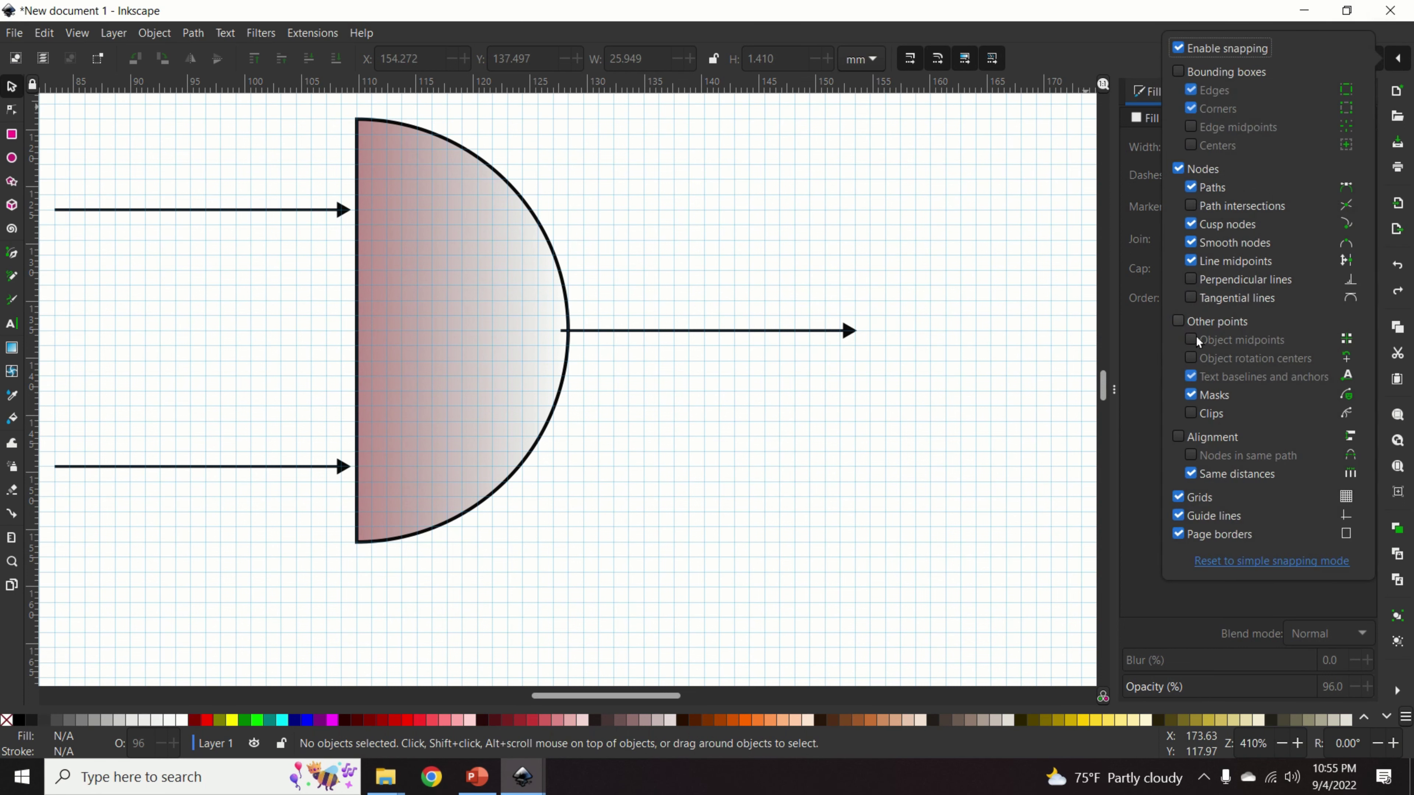
pyautogui.click(1399, 59)
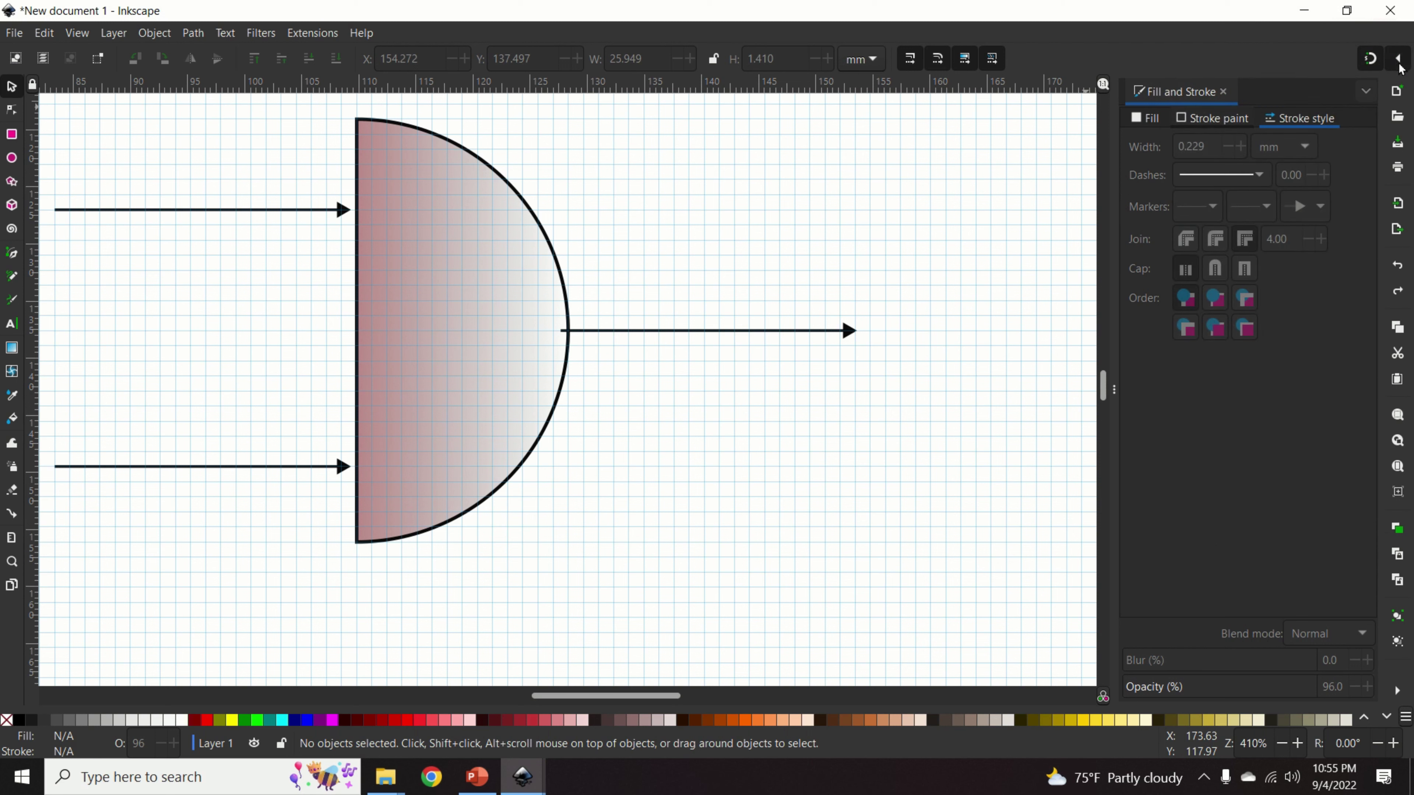
pyautogui.click(1400, 60)
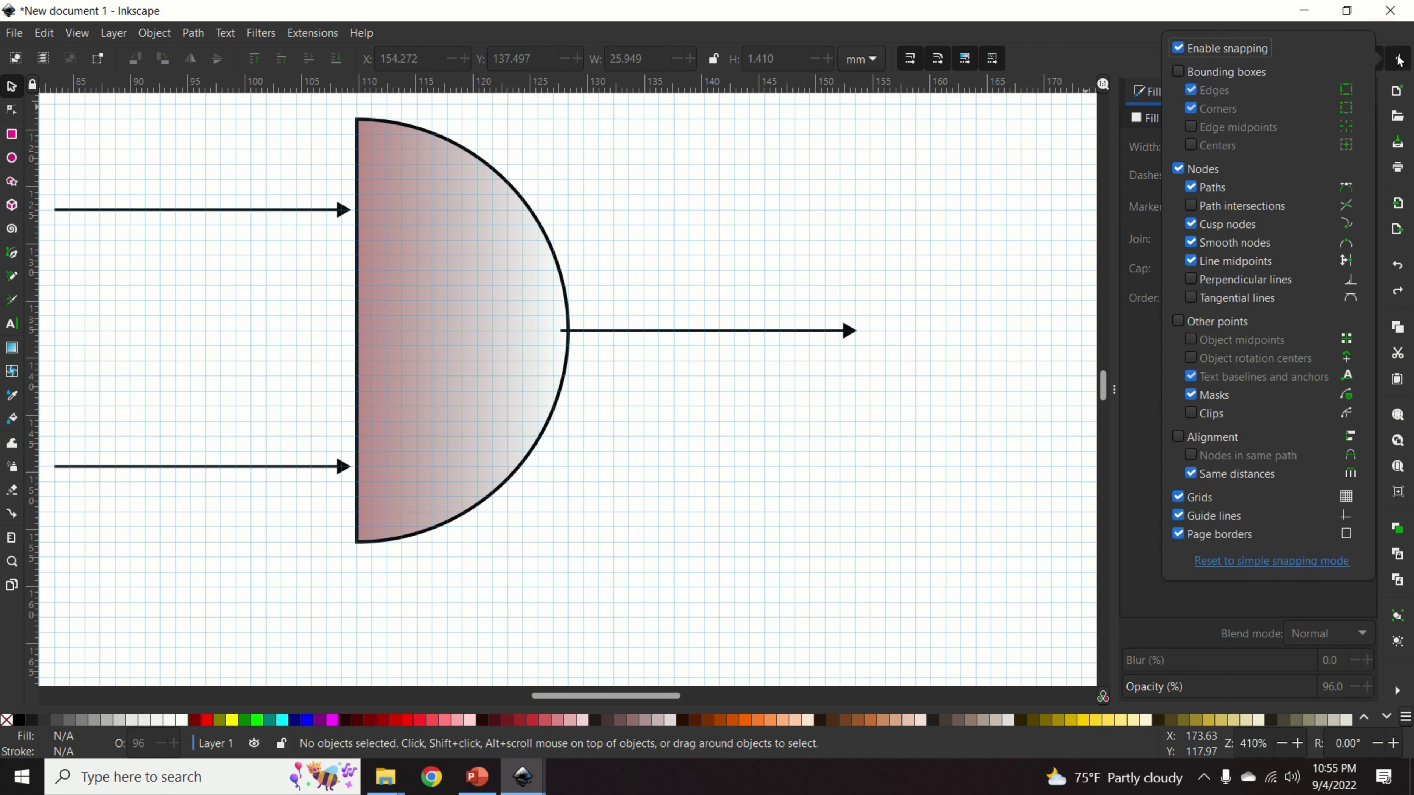
pyautogui.click(1179, 169)
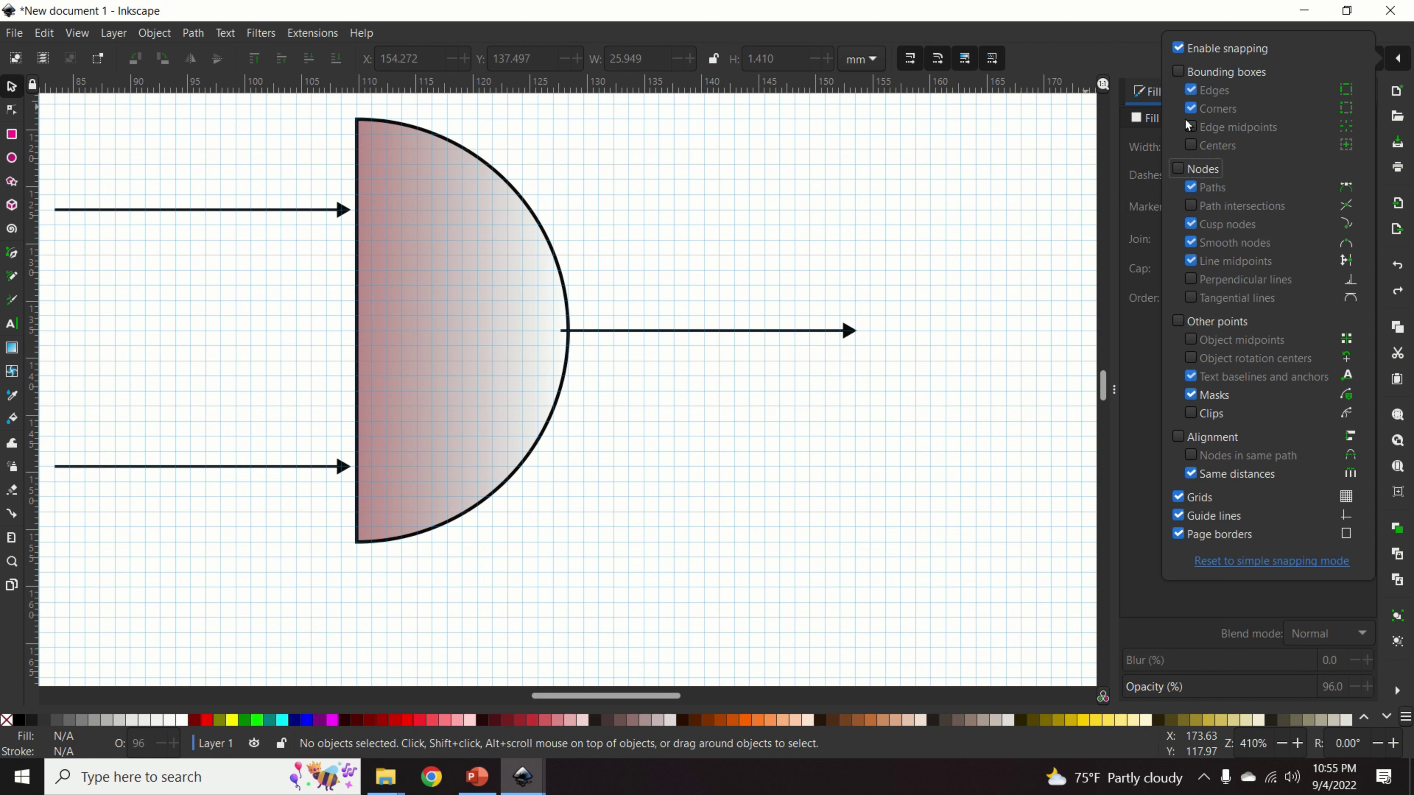
pyautogui.click(1179, 73)
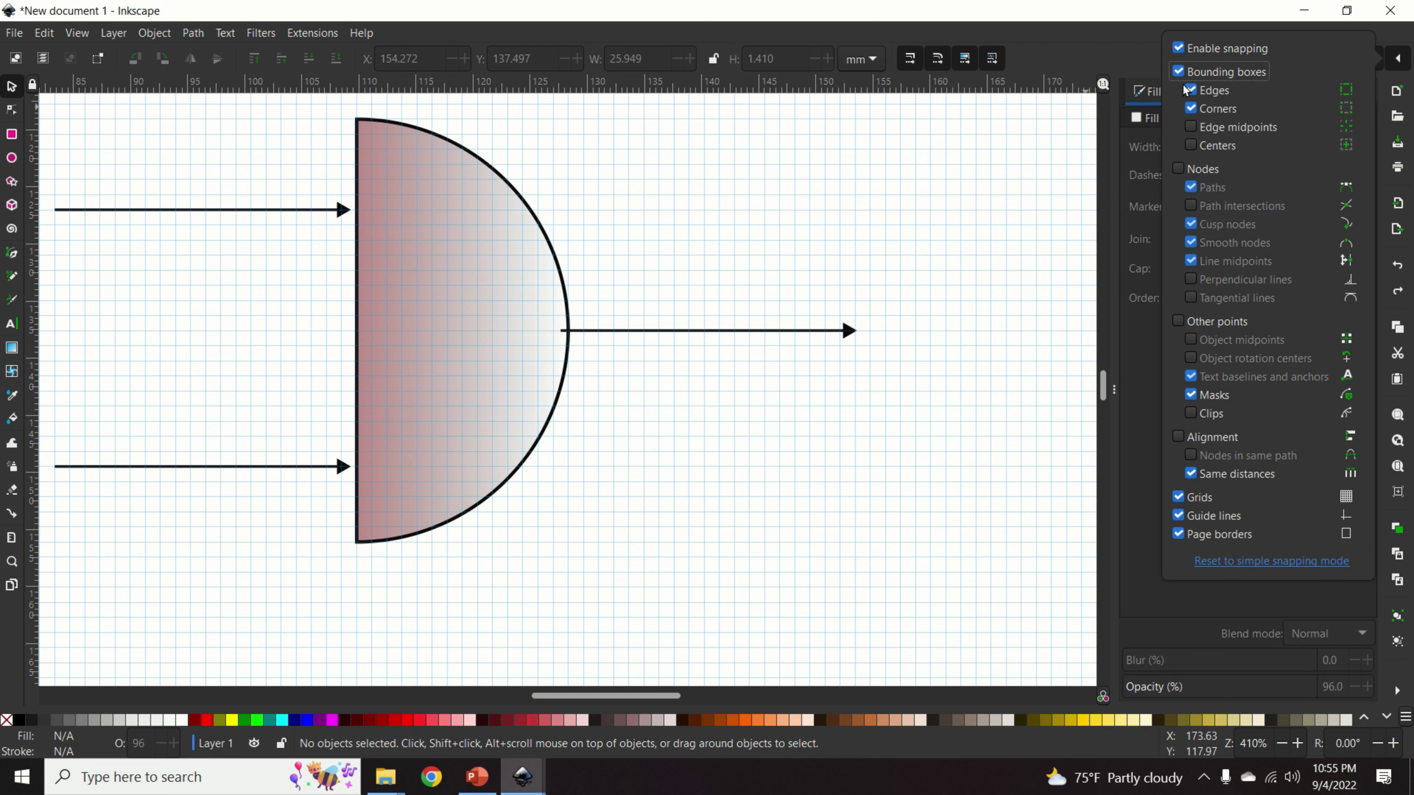
pyautogui.click(738, 169)
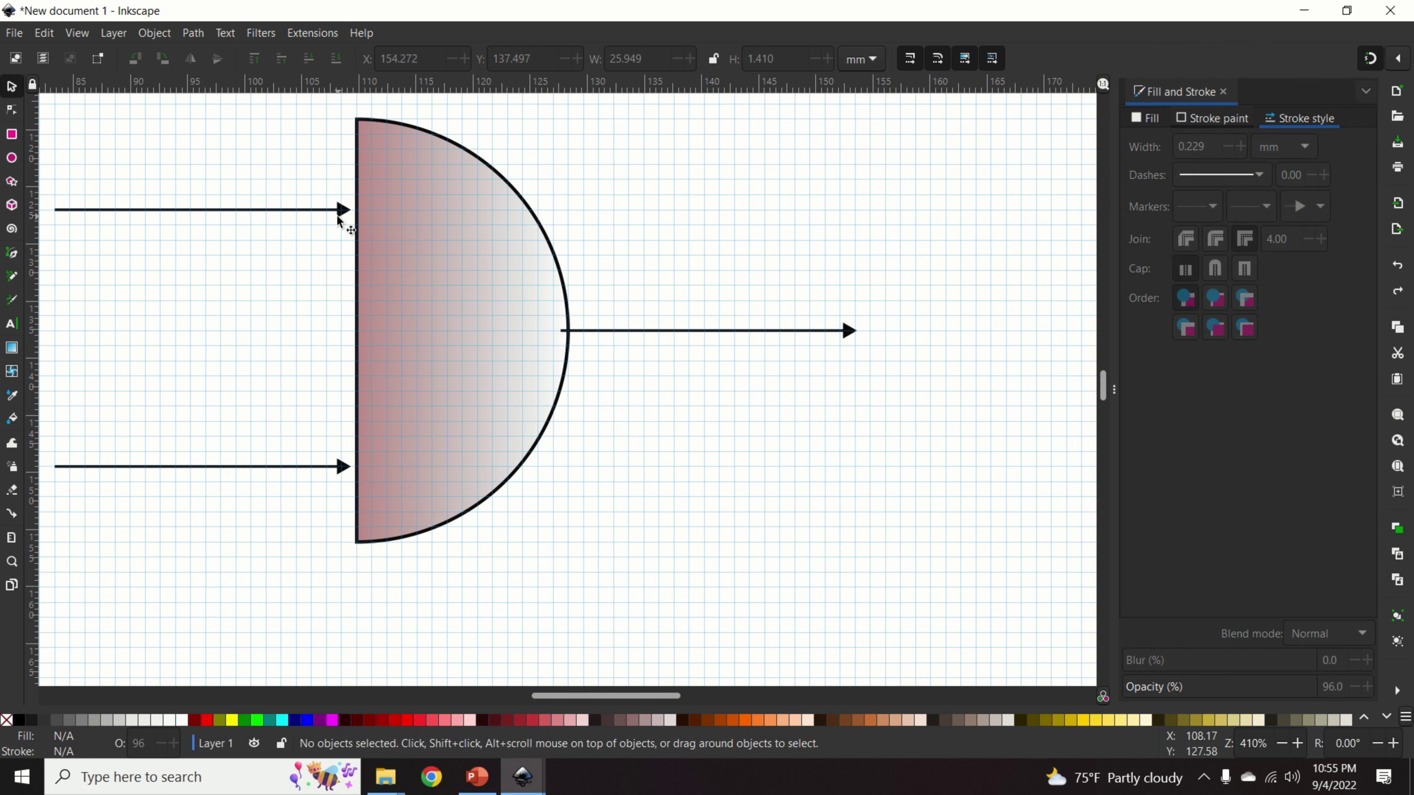
# Move the upper and lower input arrows so their tips touch the half circle's flat edge.
pyautogui.moveTo(340, 209); pyautogui.dragTo(346, 213)
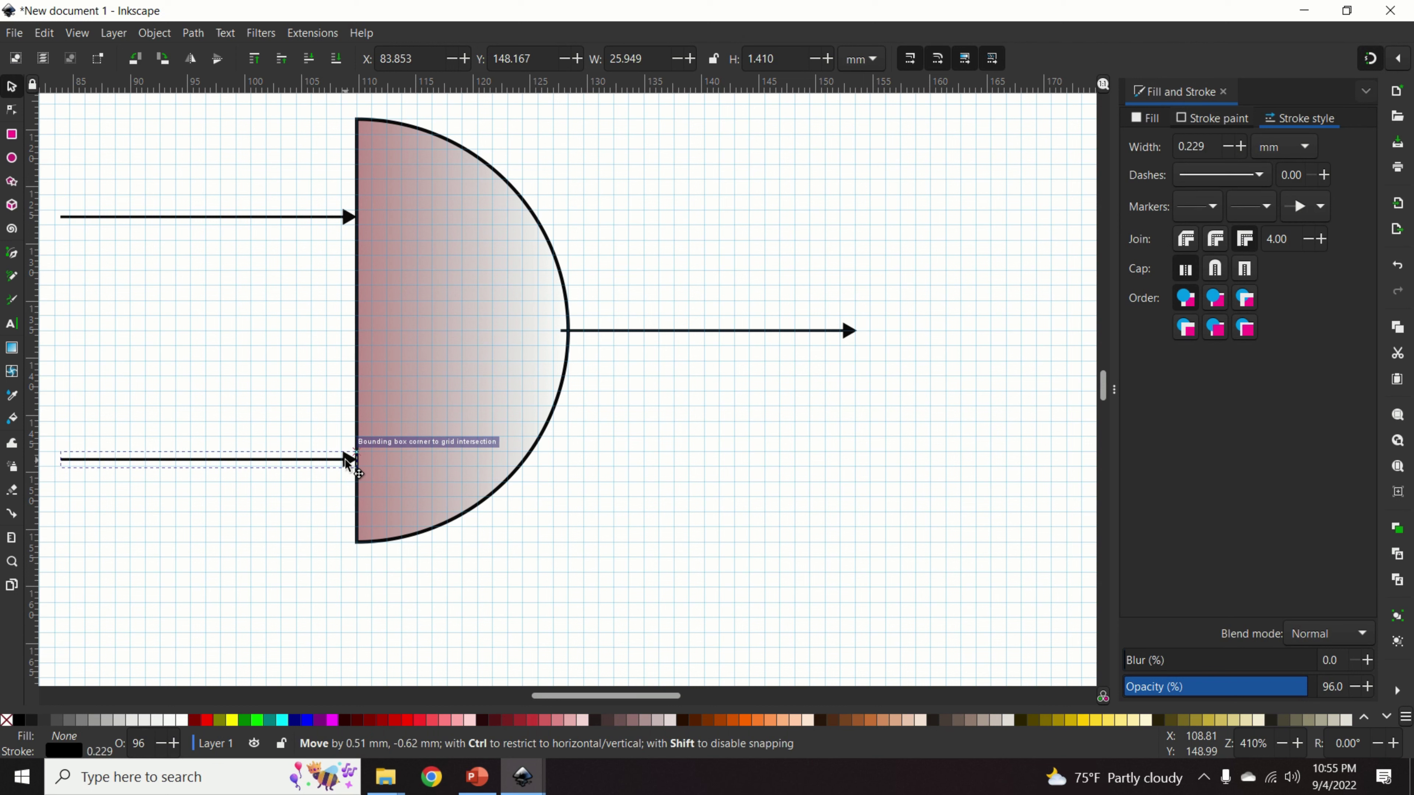
pyautogui.moveTo(344, 453); pyautogui.dragTo(344, 454)
pyautogui.click(715, 260)
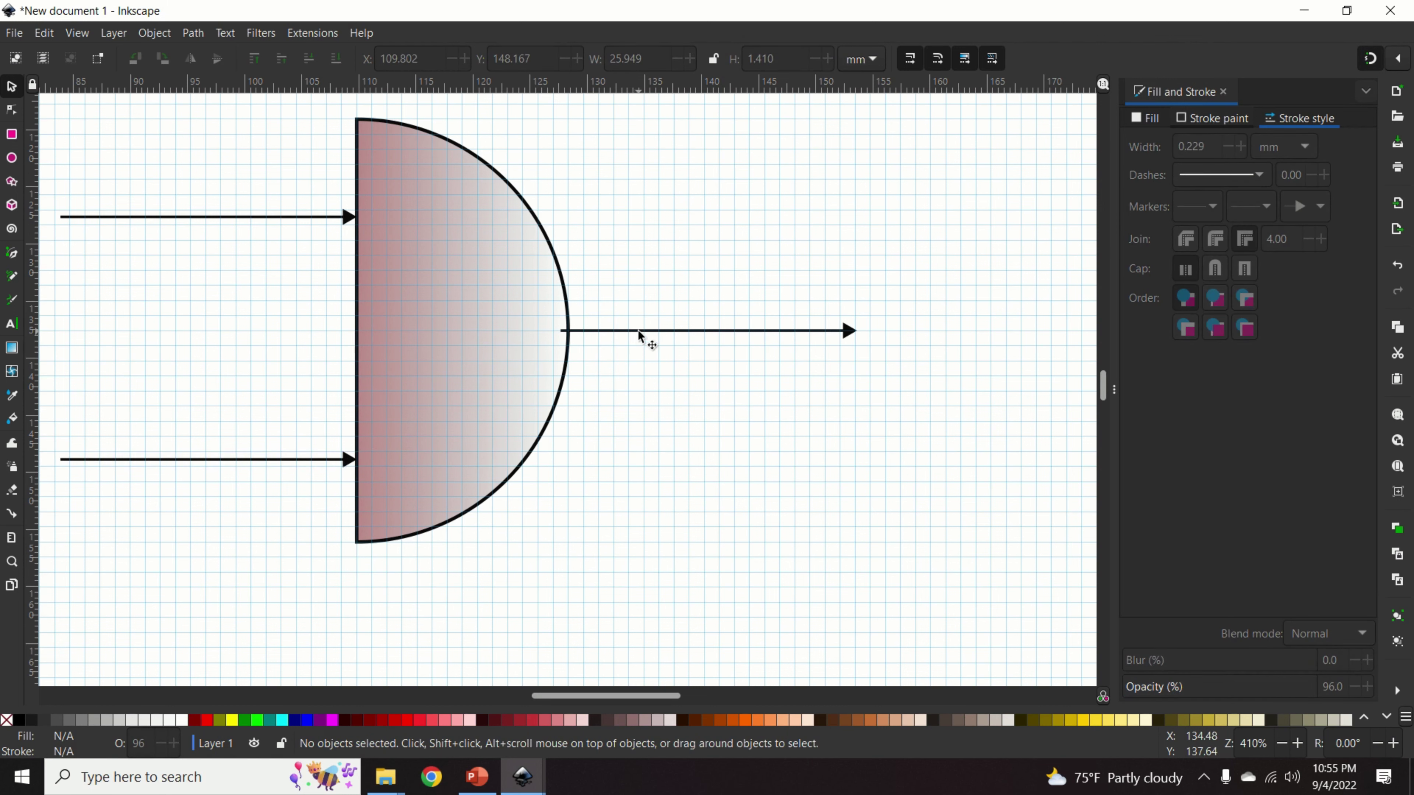
# Move the output arrow so its tail starts exactly on the half circle's curved edge.
pyautogui.moveTo(639, 334); pyautogui.dragTo(628, 336)
pyautogui.click(664, 259)
pyautogui.click(621, 340)
pyautogui.click(651, 261)
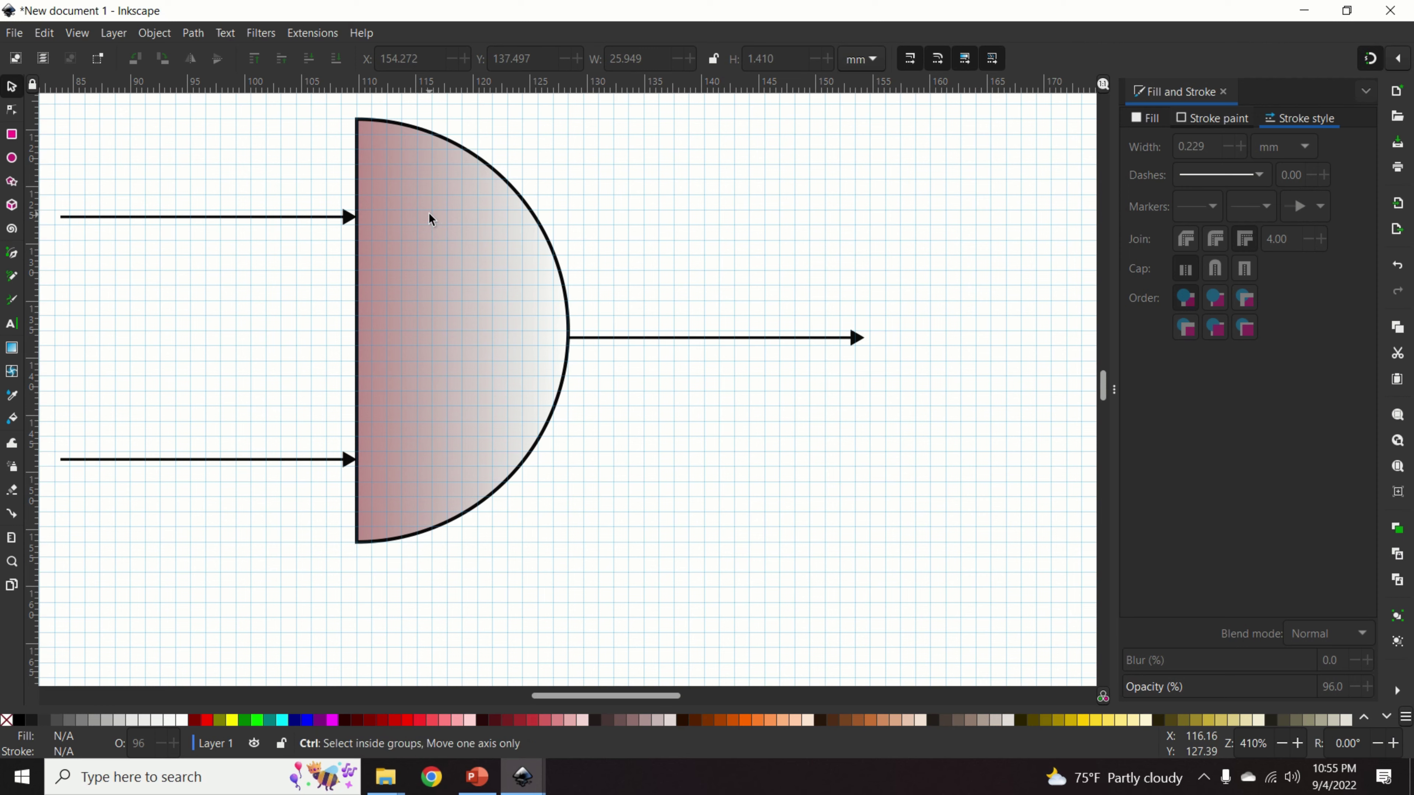
pyautogui.scroll(-1, 430, 214)
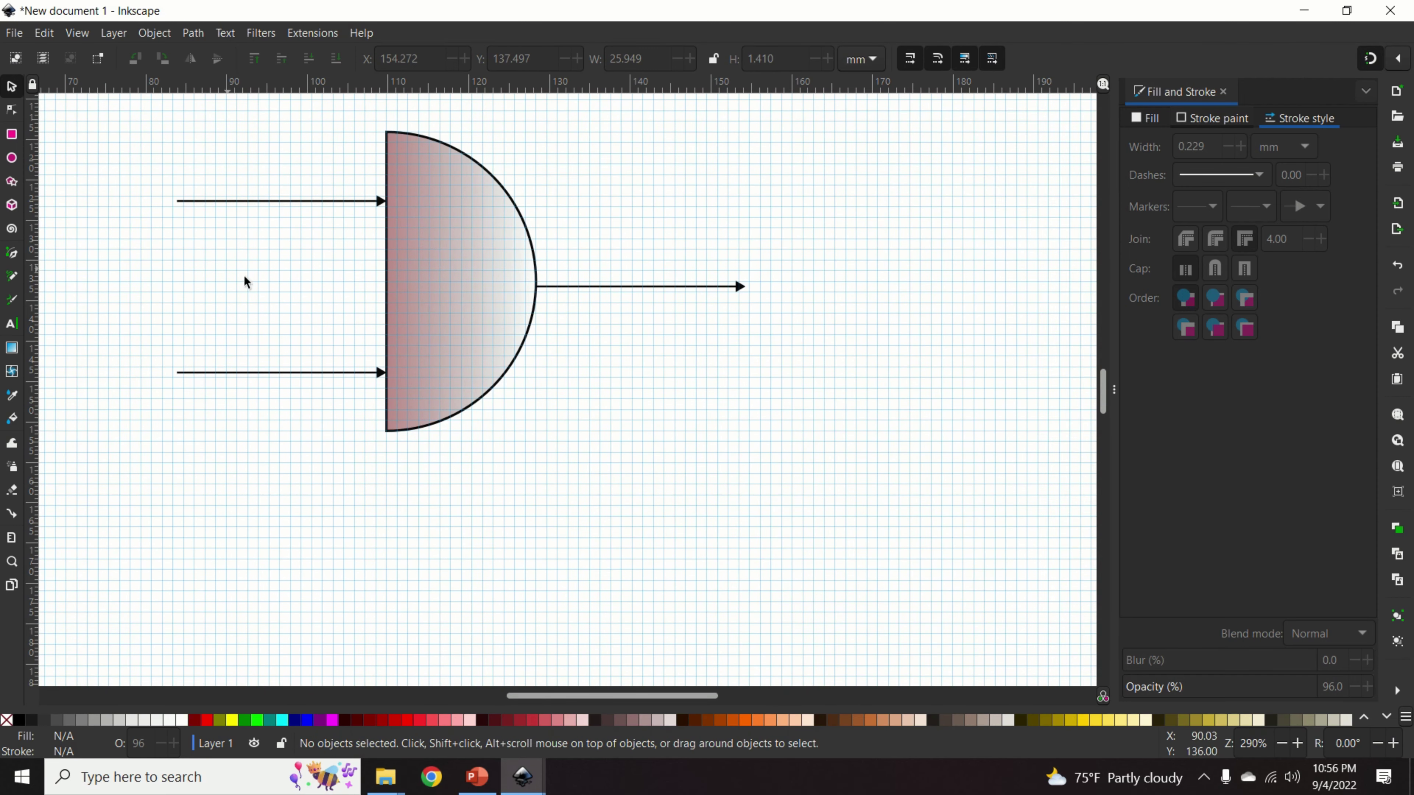
# Switch to drawing.svg to examine the example drawings, and return to the new document.
pyautogui.click(522, 777)
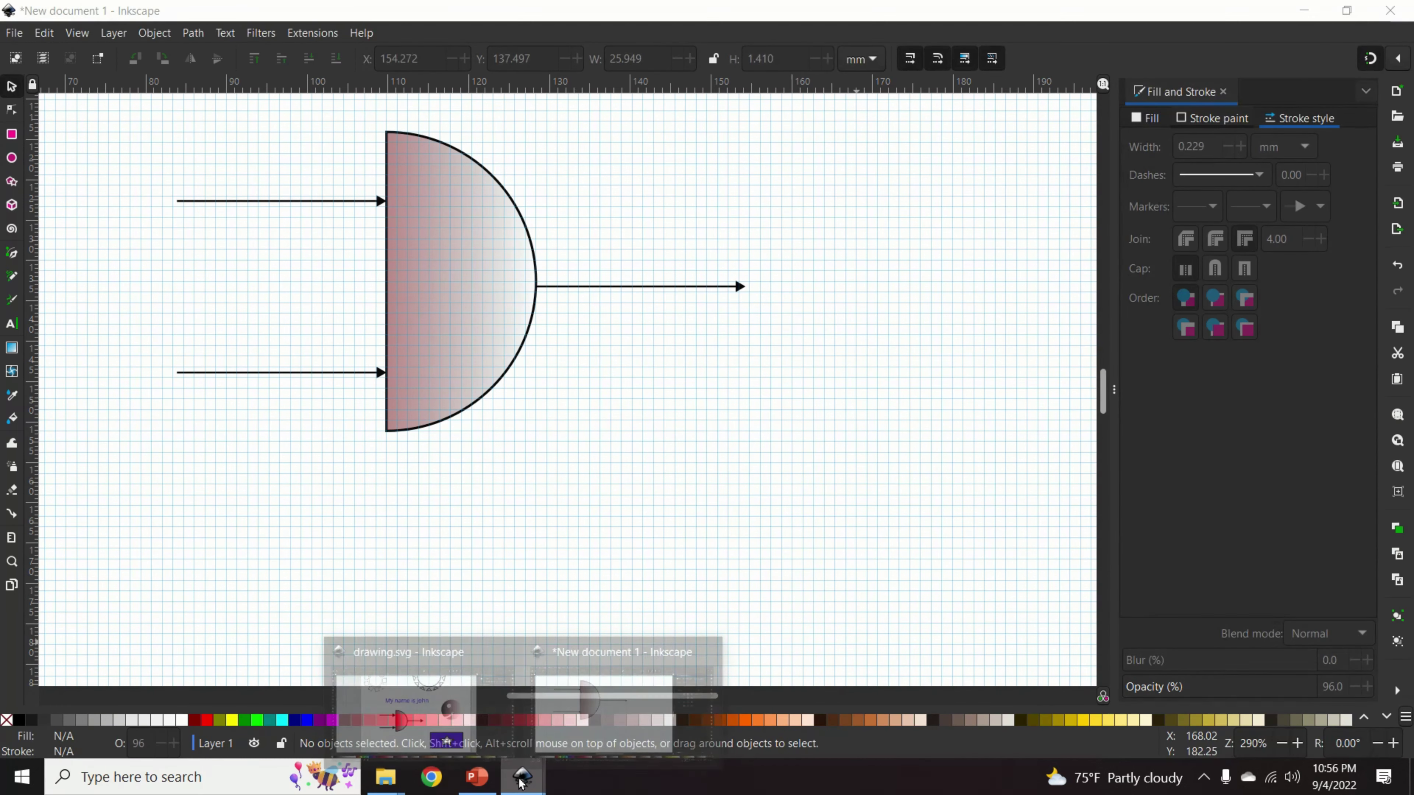
pyautogui.click(452, 691)
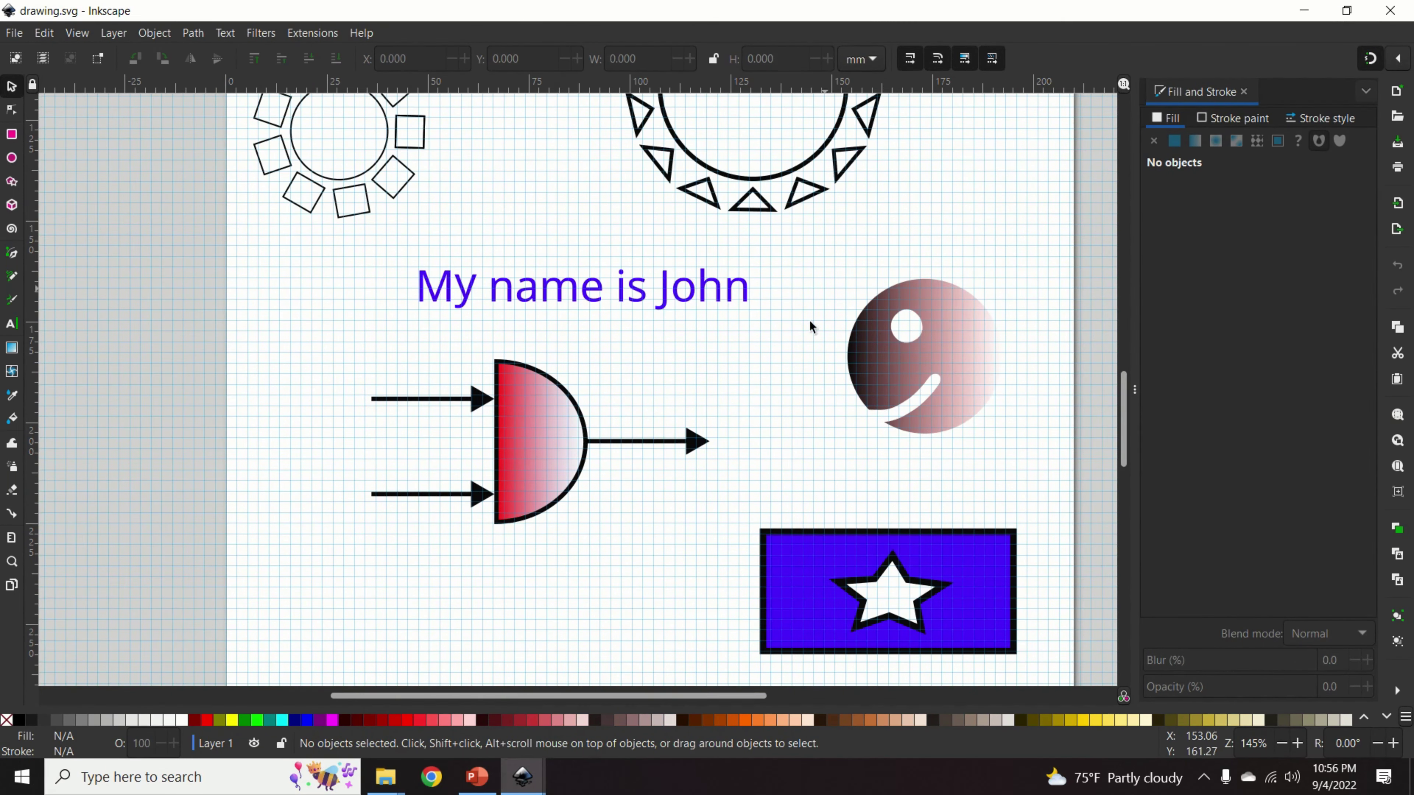
pyautogui.click(522, 778)
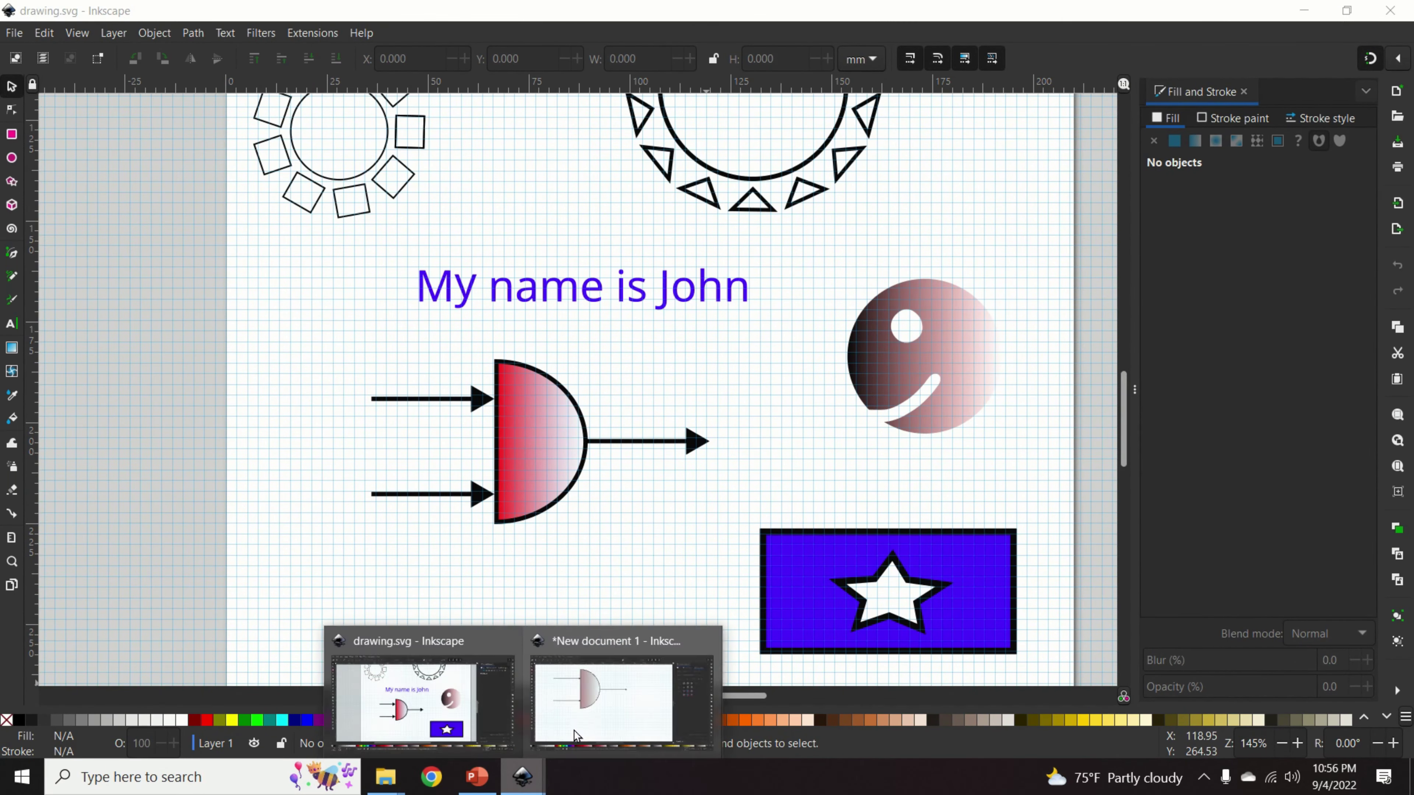
pyautogui.click(629, 691)
# Draw a circle about 35 mm in diameter below and to the right of the half-circle gate.
pyautogui.scroll(1, 485, 446)
pyautogui.scroll(-1, 485, 446)
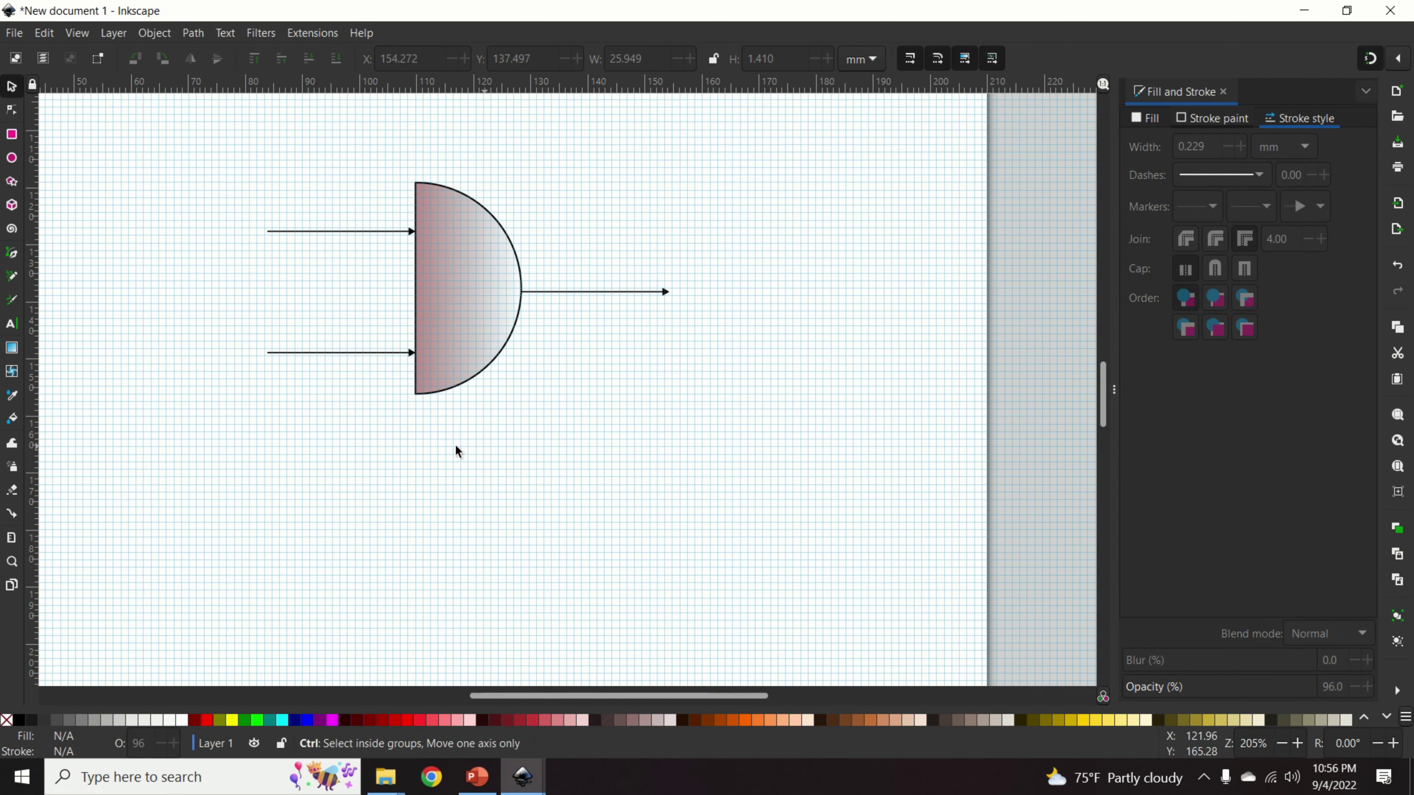
pyautogui.click(12, 159)
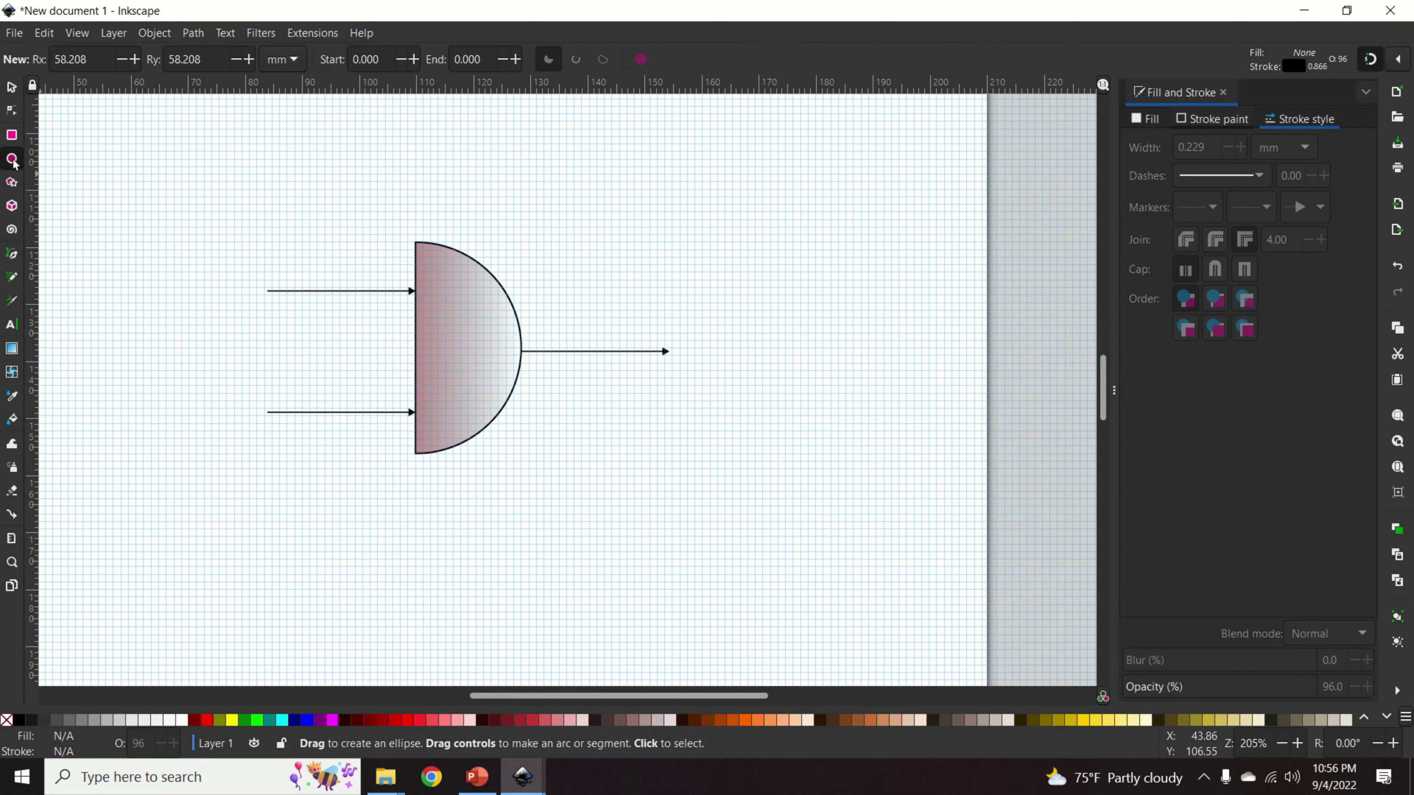
pyautogui.moveTo(669, 489)
pyautogui.mouseDown()
pyautogui.moveTo(882, 669)
pyautogui.moveTo(861, 621)
pyautogui.mouseUp()
pyautogui.scroll(-4, 829, 568)
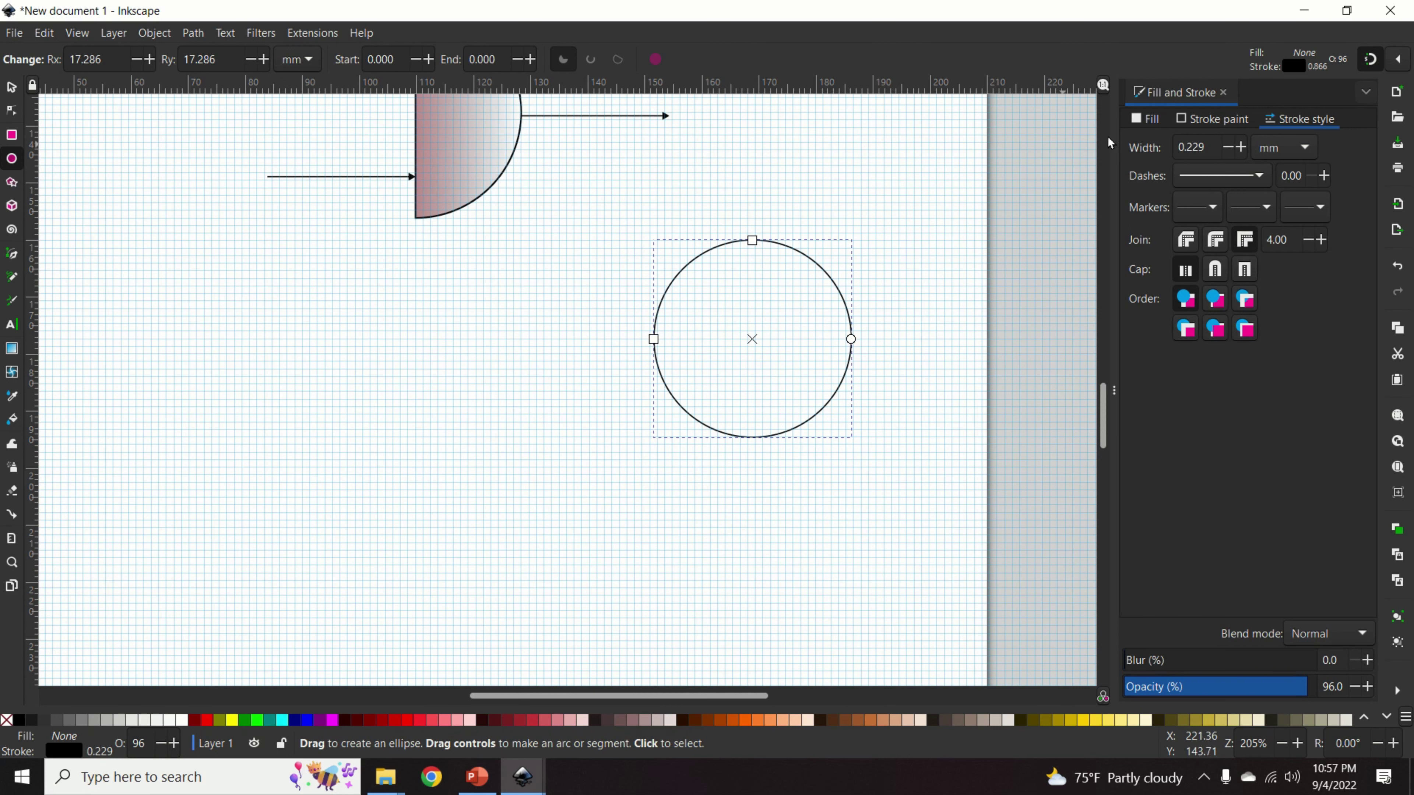
# Fill the circle with a linear gradient starting in blue 102fedff and remove its stroke paint.
pyautogui.click(11, 88)
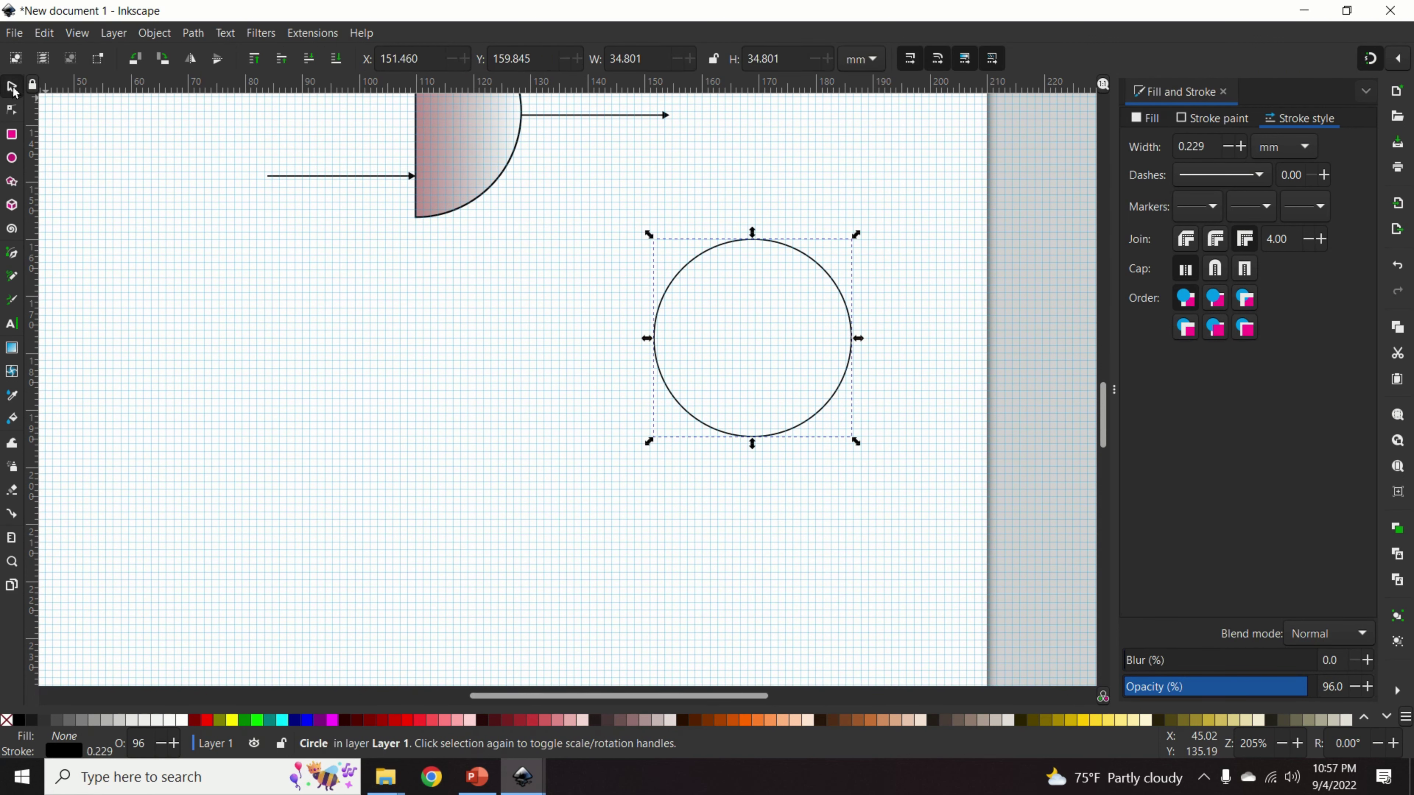
pyautogui.rightClick(825, 277)
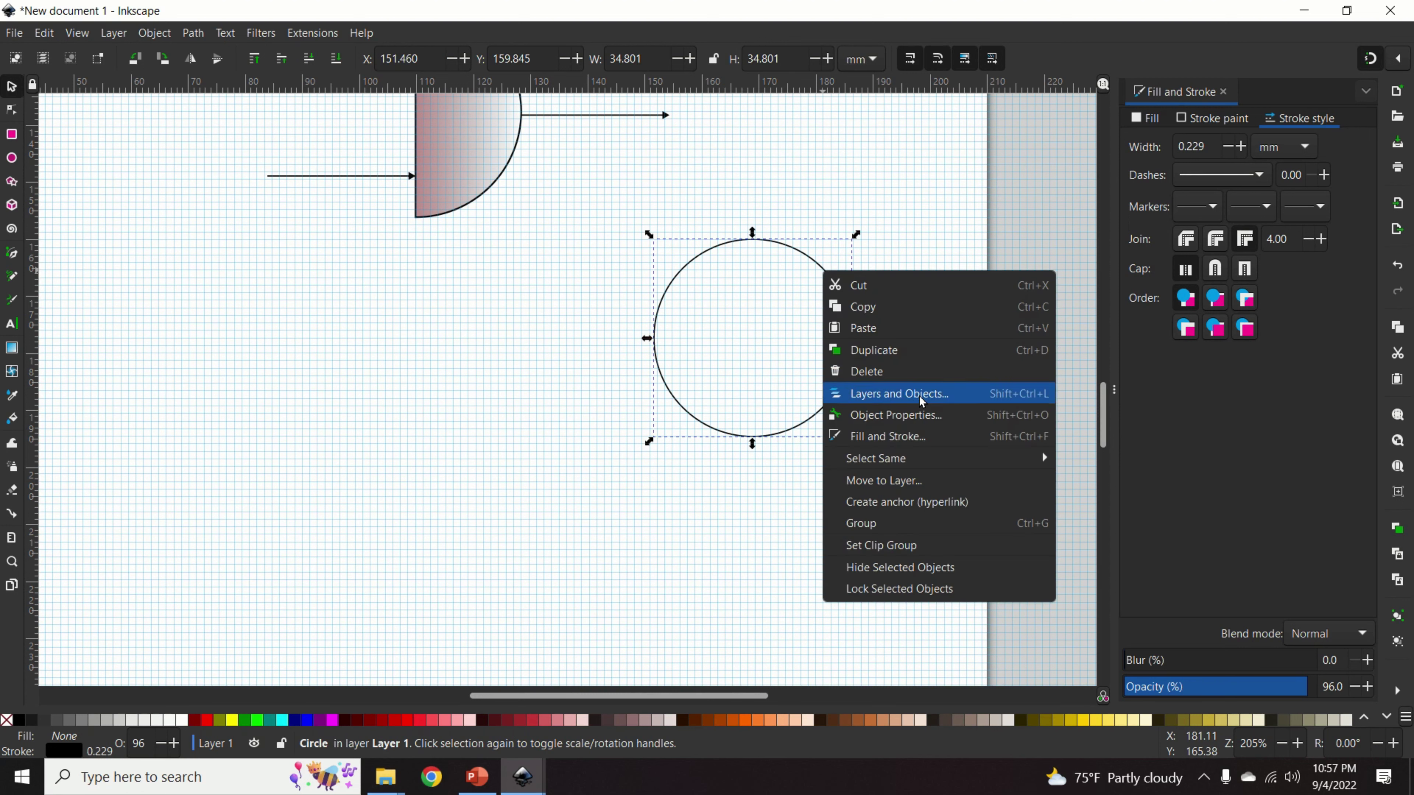
pyautogui.click(907, 440)
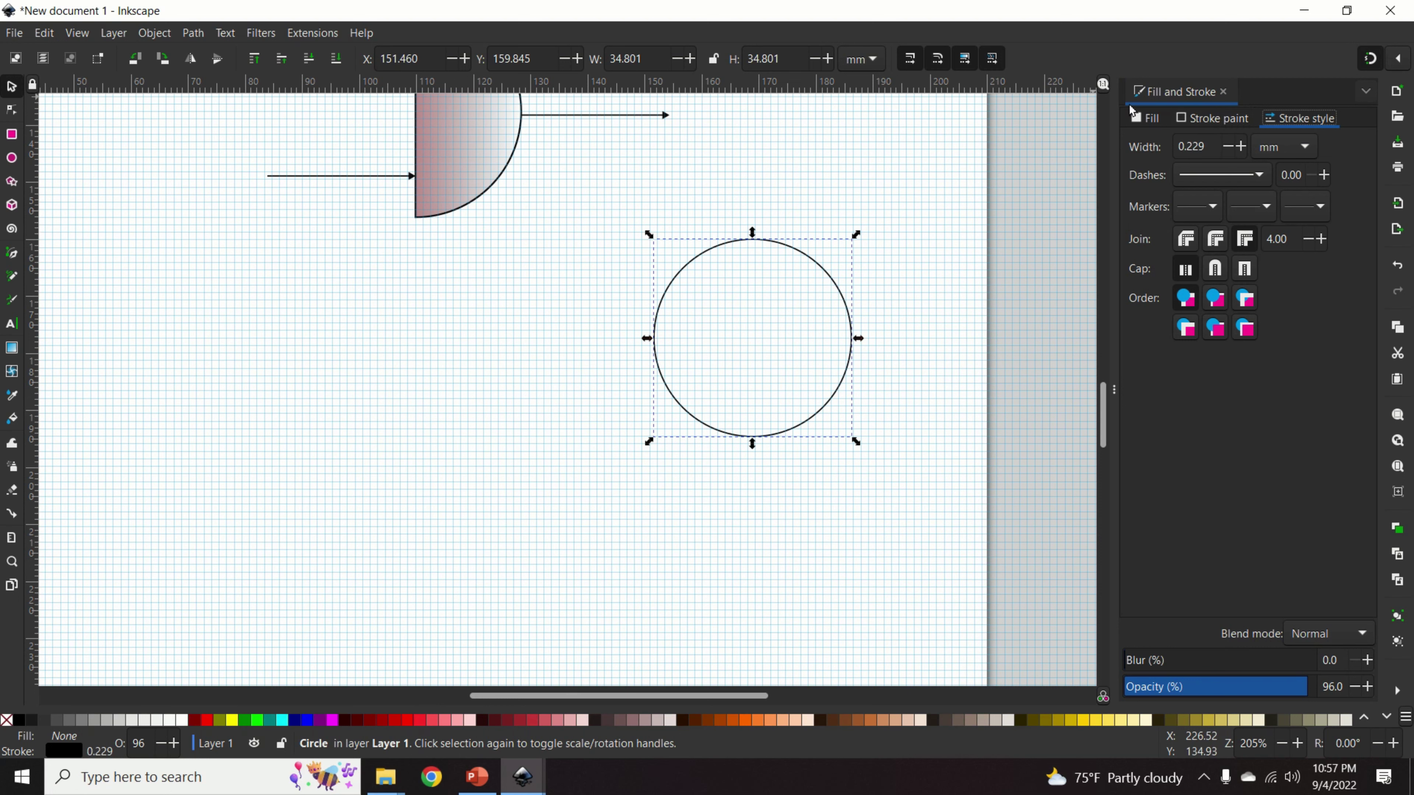
pyautogui.click(1151, 119)
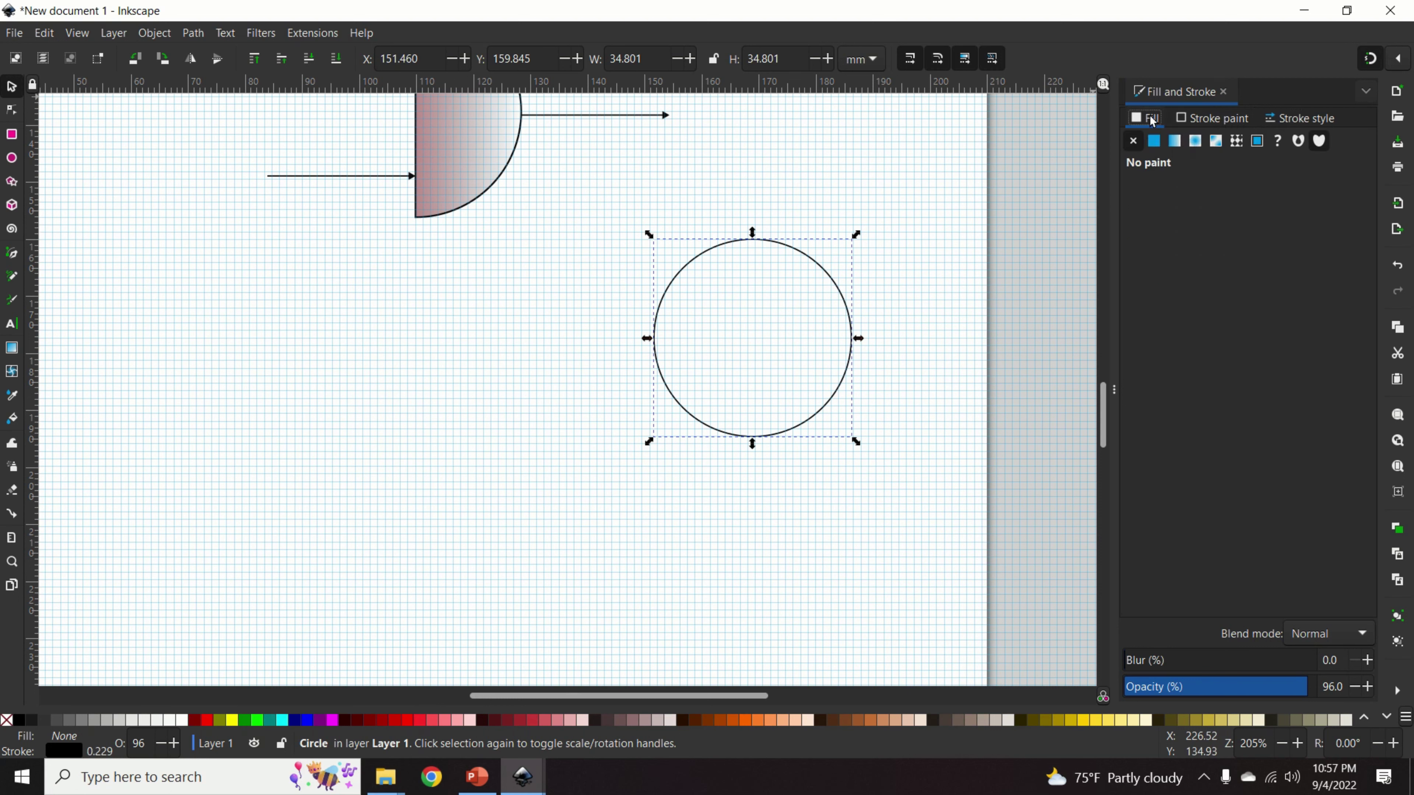
pyautogui.click(1175, 142)
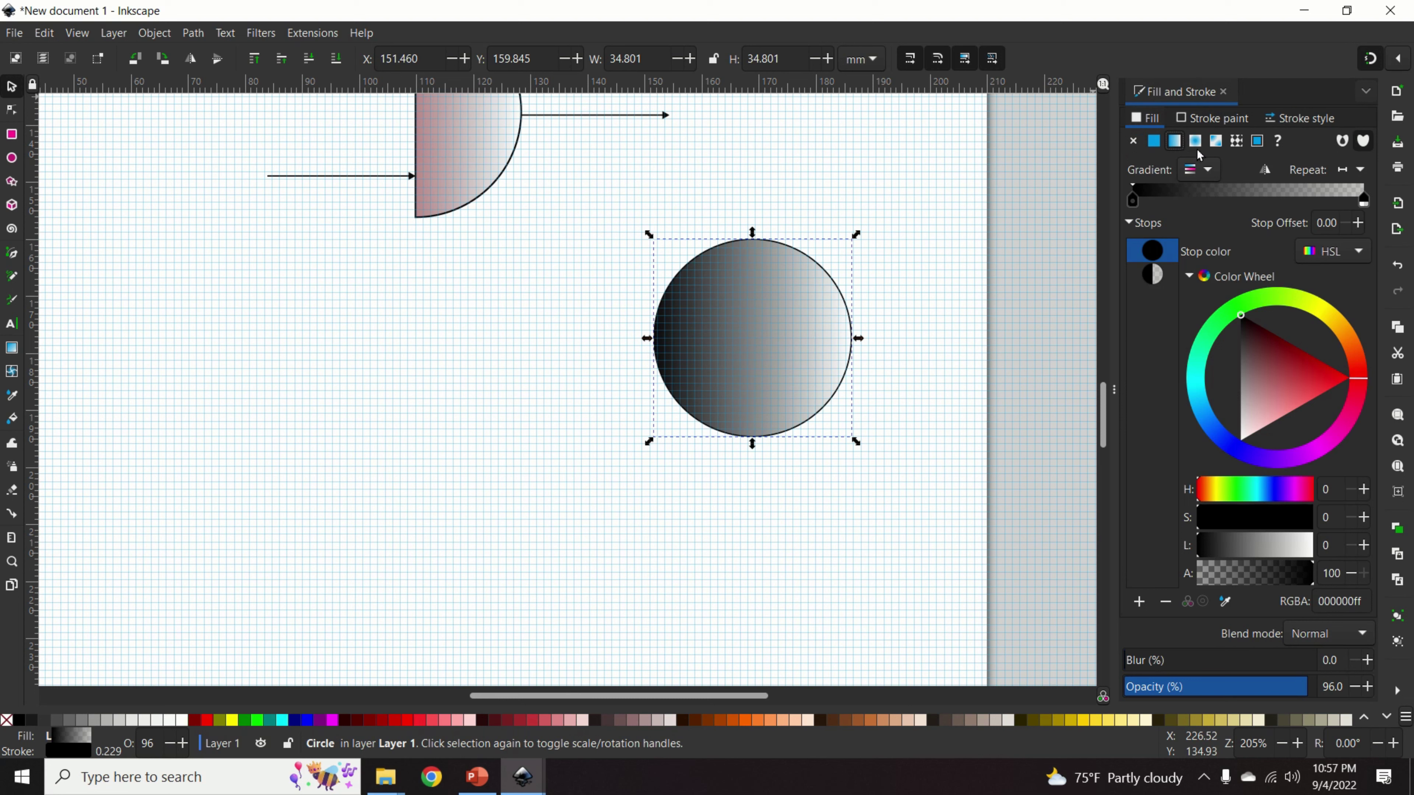
pyautogui.moveTo(1316, 369)
pyautogui.mouseDown()
pyautogui.moveTo(1331, 380)
pyautogui.moveTo(1309, 381)
pyautogui.moveTo(1332, 405)
pyautogui.moveTo(1298, 376)
pyautogui.moveTo(1293, 391)
pyautogui.moveTo(1349, 419)
pyautogui.moveTo(1262, 460)
pyautogui.moveTo(1226, 443)
pyautogui.mouseUp()
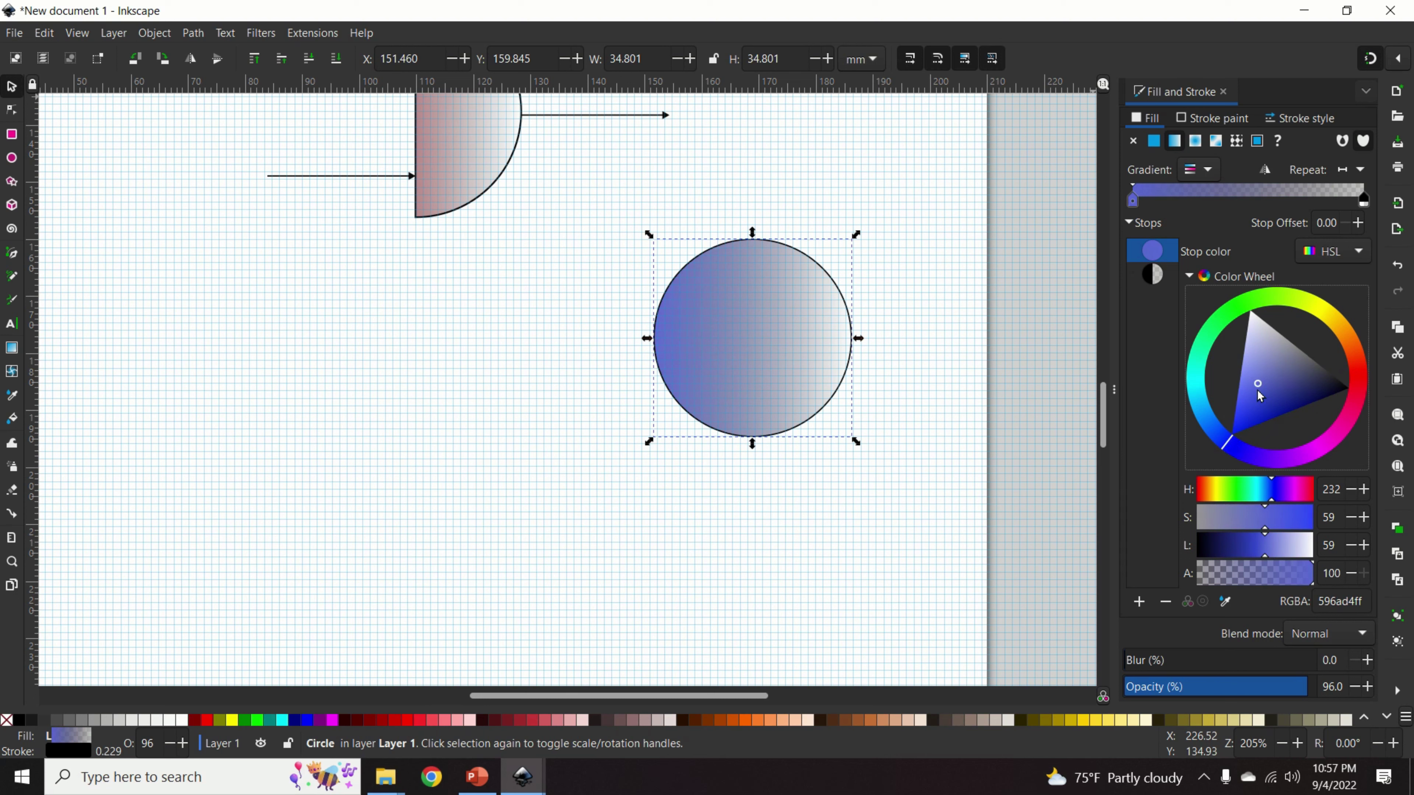
pyautogui.moveTo(1261, 396); pyautogui.dragTo(1243, 431)
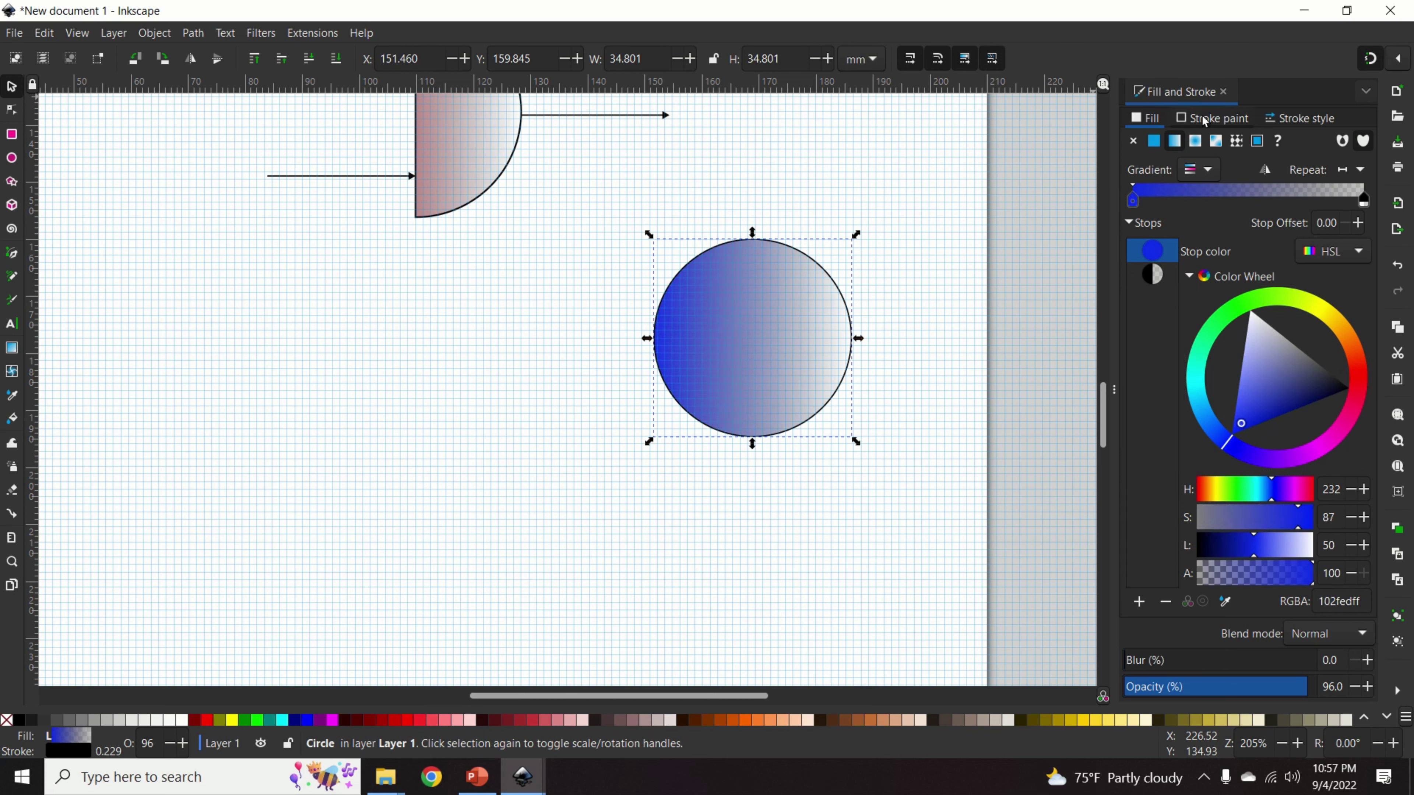
pyautogui.click(1211, 121)
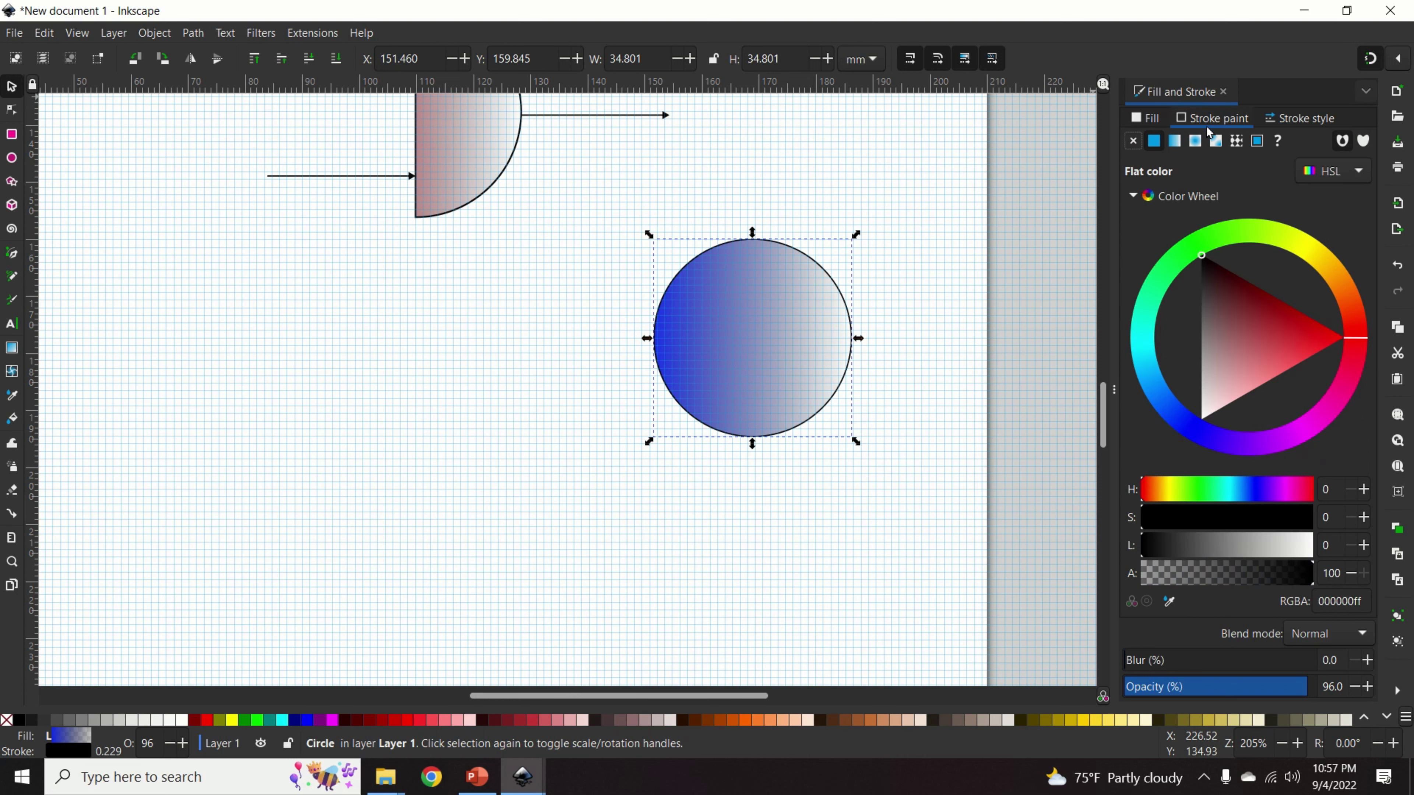
pyautogui.click(1132, 142)
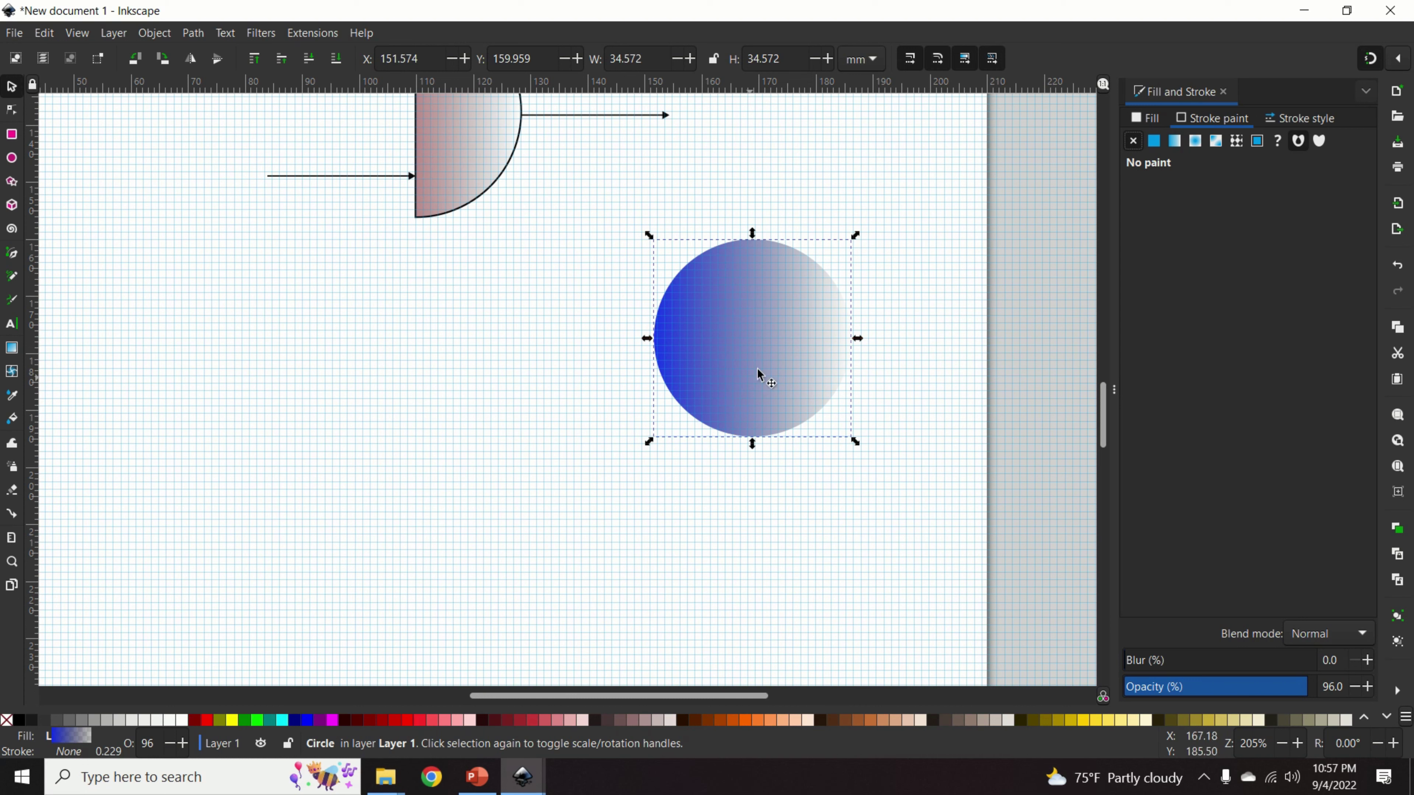
# Try erasing two crossing diagonal strokes through the gradient circle, and undo both.
pyautogui.click(14, 491)
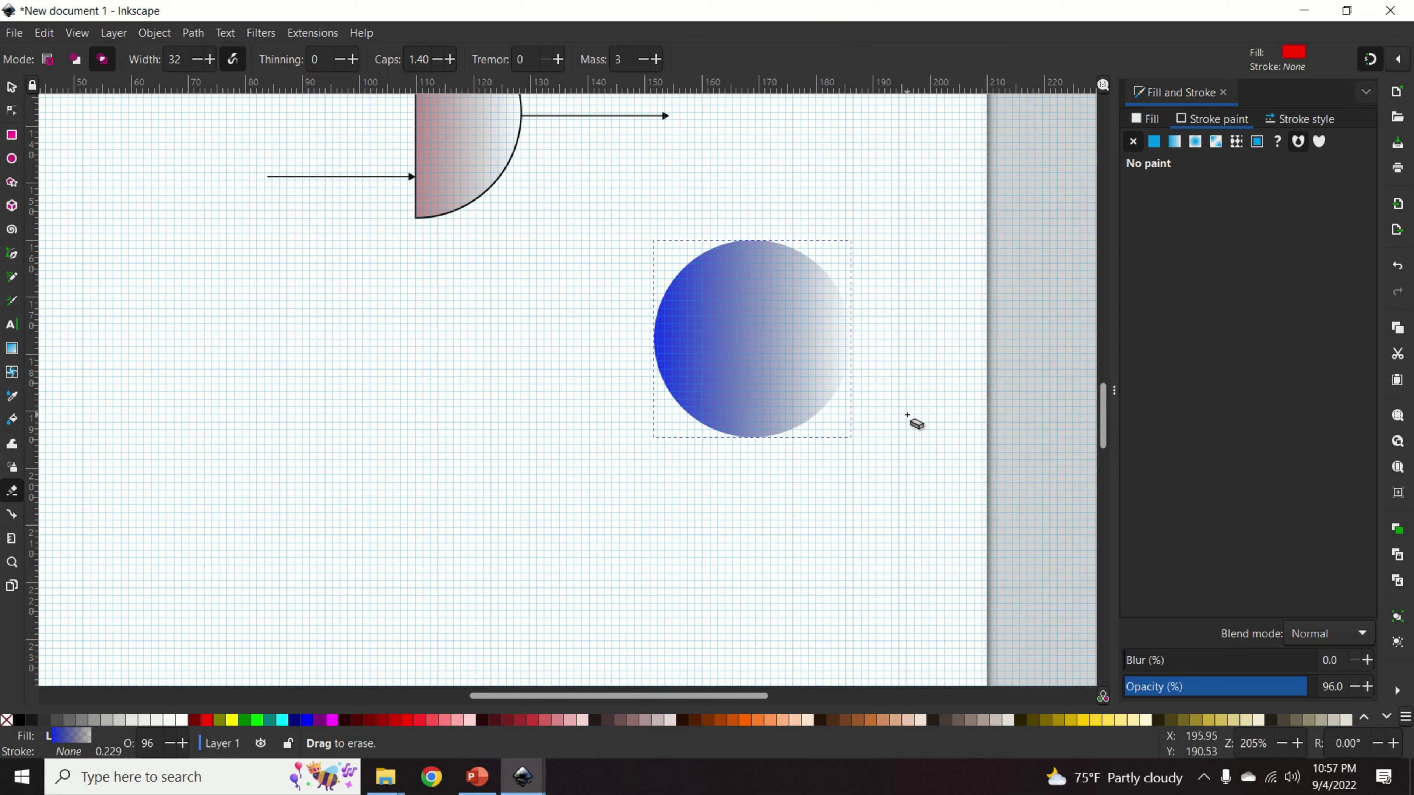
pyautogui.moveTo(896, 411); pyautogui.dragTo(679, 327)
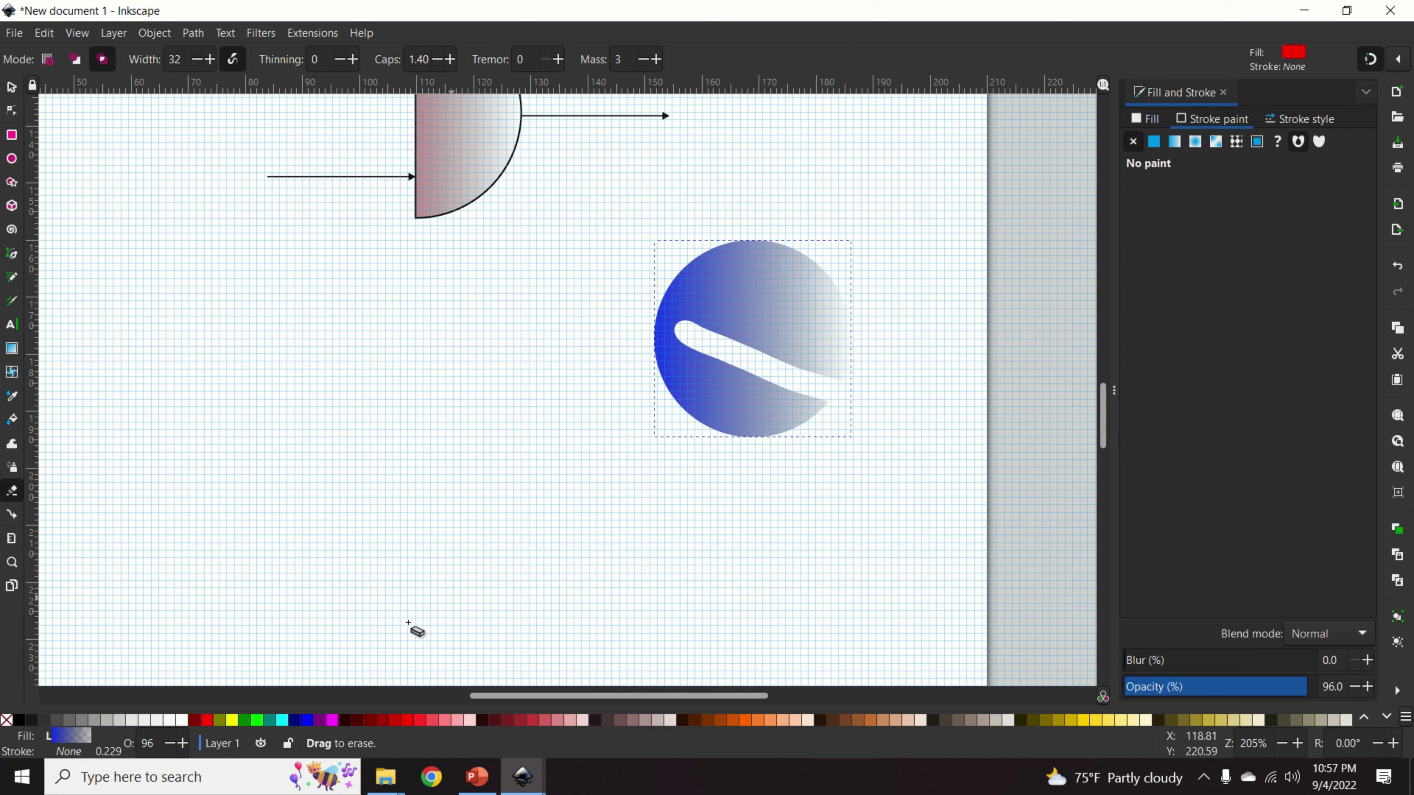
pyautogui.moveTo(884, 170)
pyautogui.mouseDown()
pyautogui.moveTo(695, 384)
pyautogui.moveTo(634, 438)
pyautogui.mouseUp()
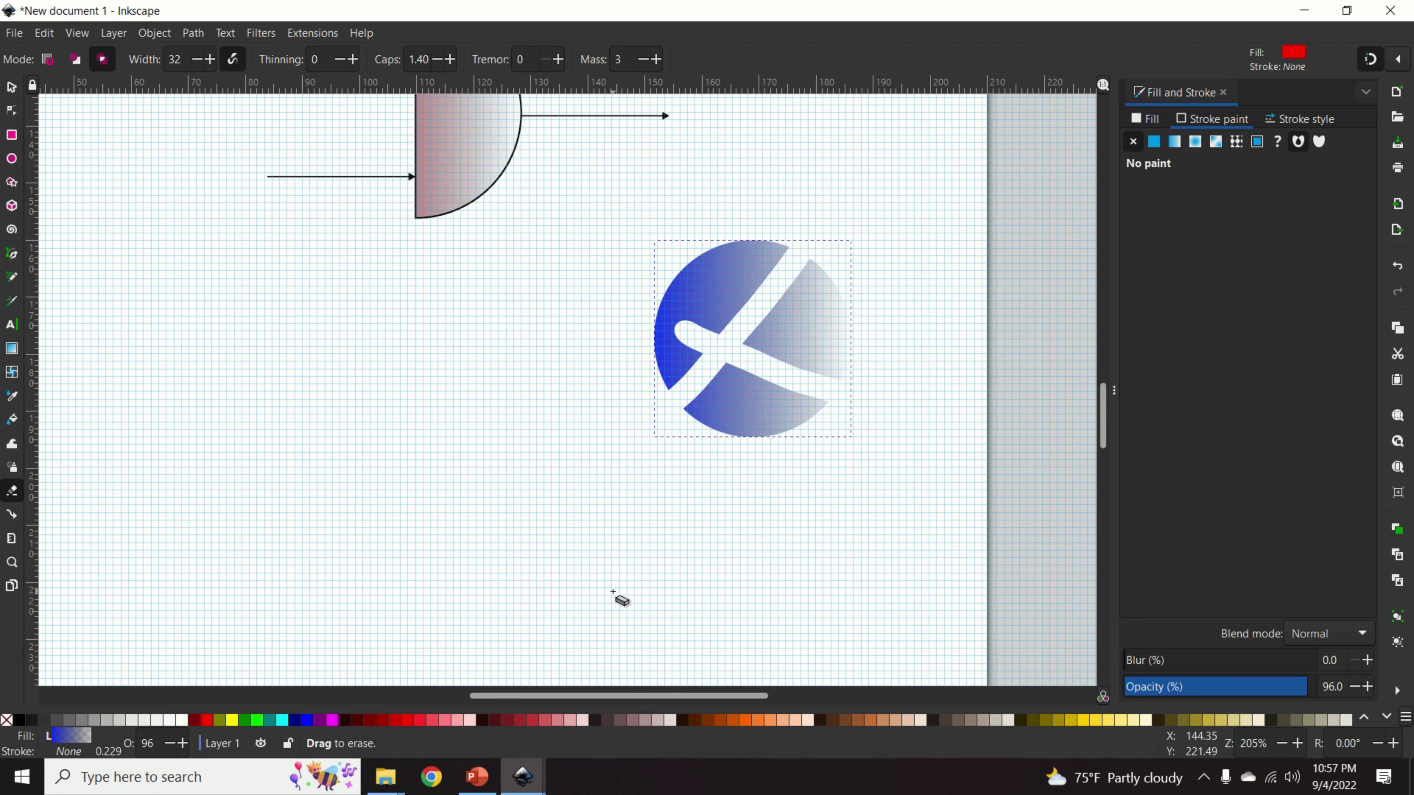
pyautogui.hotkey('ctrl', 'z')
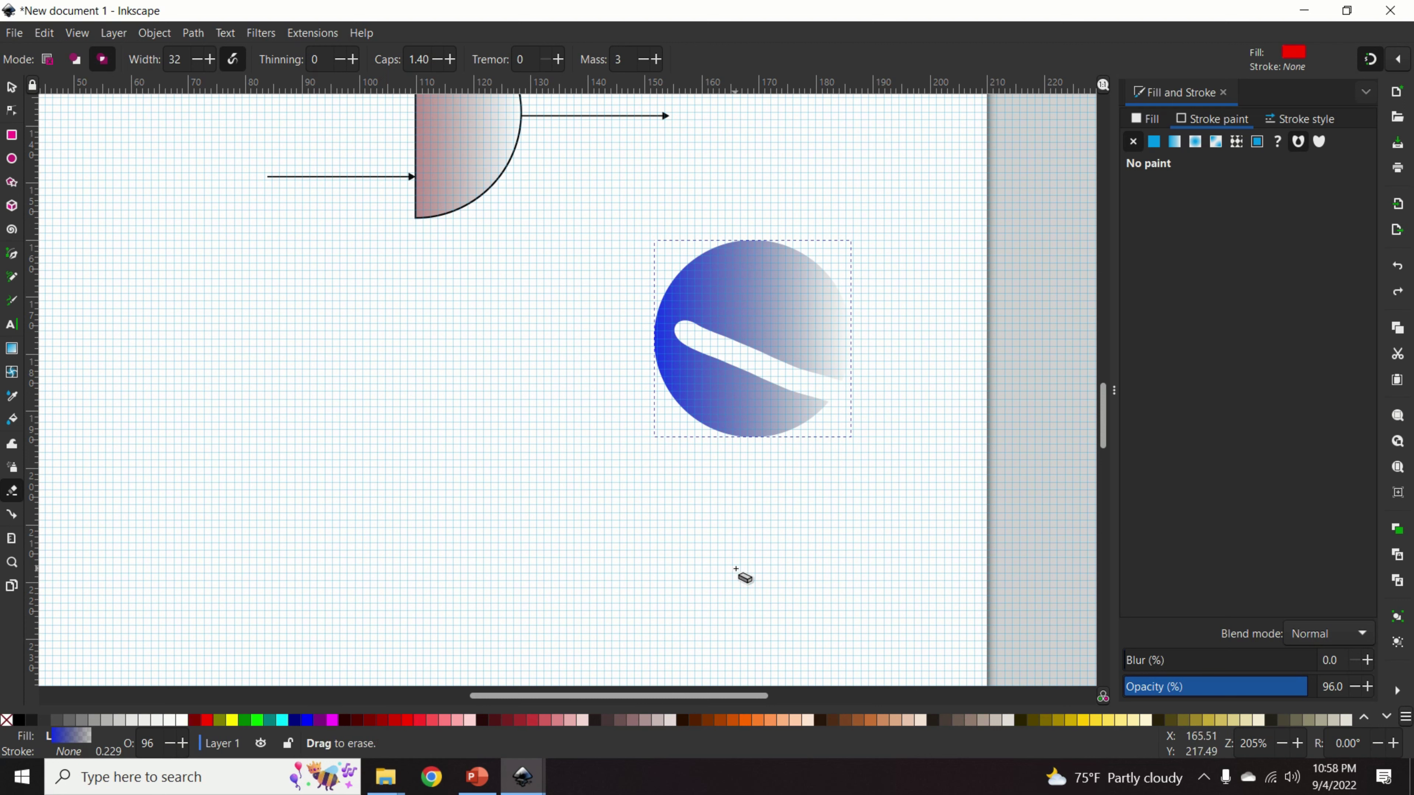
pyautogui.hotkey('ctrl', 'z')
# Try erasing a smile and a round eye from the gradient circle, and undo both cuts.
pyautogui.moveTo(673, 411)
pyautogui.mouseDown()
pyautogui.moveTo(743, 381)
pyautogui.moveTo(762, 350)
pyautogui.mouseUp()
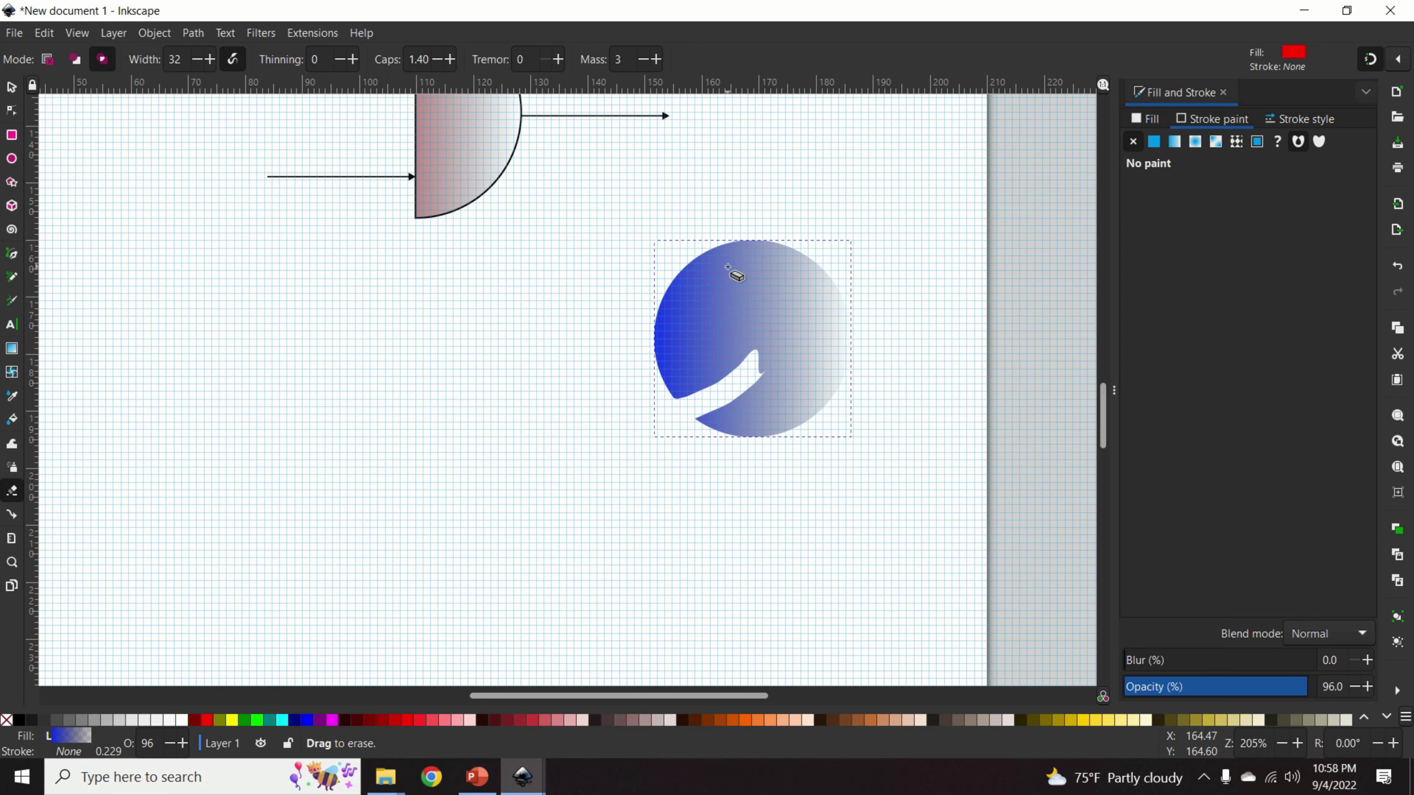
pyautogui.moveTo(728, 268)
pyautogui.mouseDown()
pyautogui.moveTo(743, 281)
pyautogui.moveTo(732, 278)
pyautogui.mouseUp()
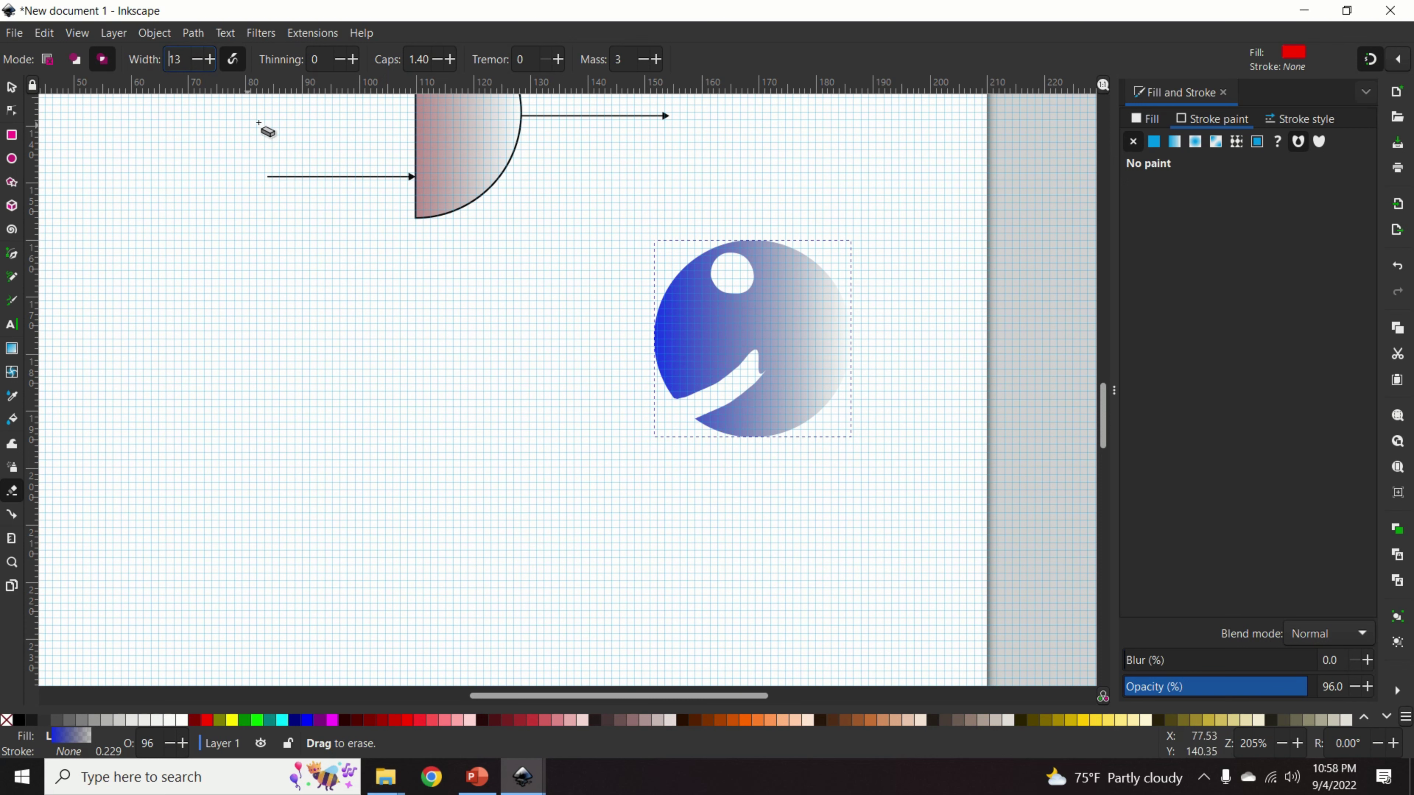
pyautogui.click(570, 404)
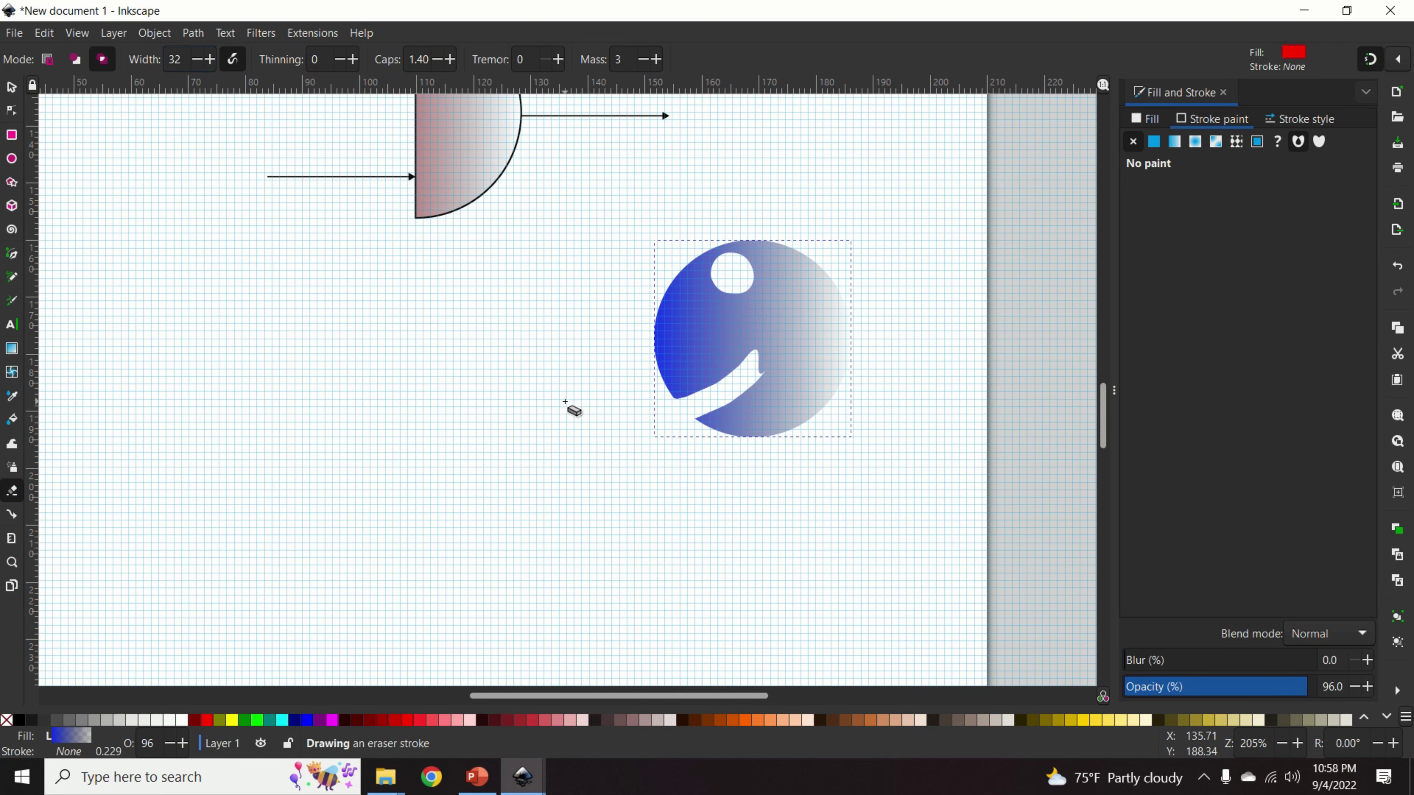
pyautogui.click(10, 90)
pyautogui.click(395, 284)
pyautogui.hotkey('ctrl', 'z')
pyautogui.hotkey('ctrl', 'z')
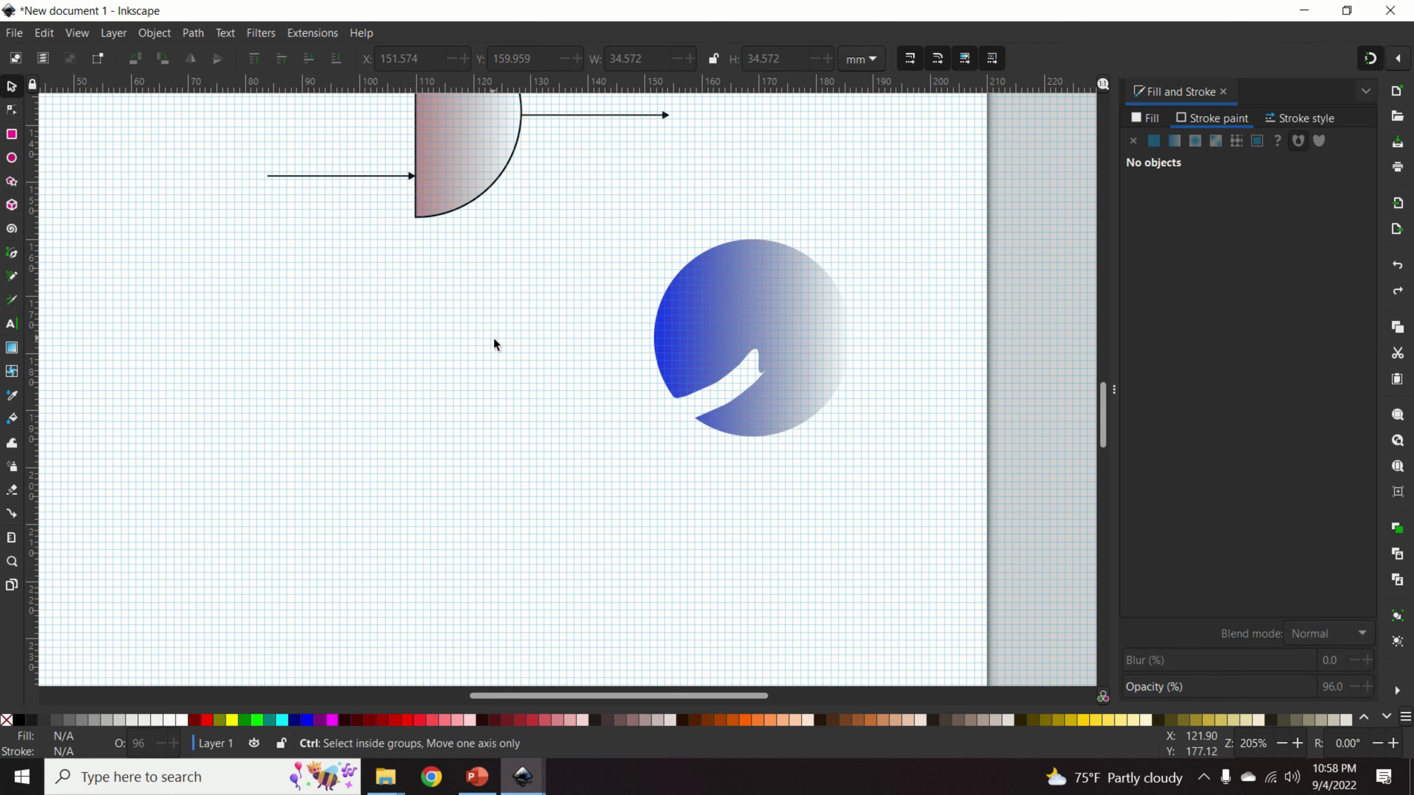
# Erase a curved smile from the gradient circle's lower-left edge inward and a round eye near its top.
pyautogui.scroll(2, 777, 387)
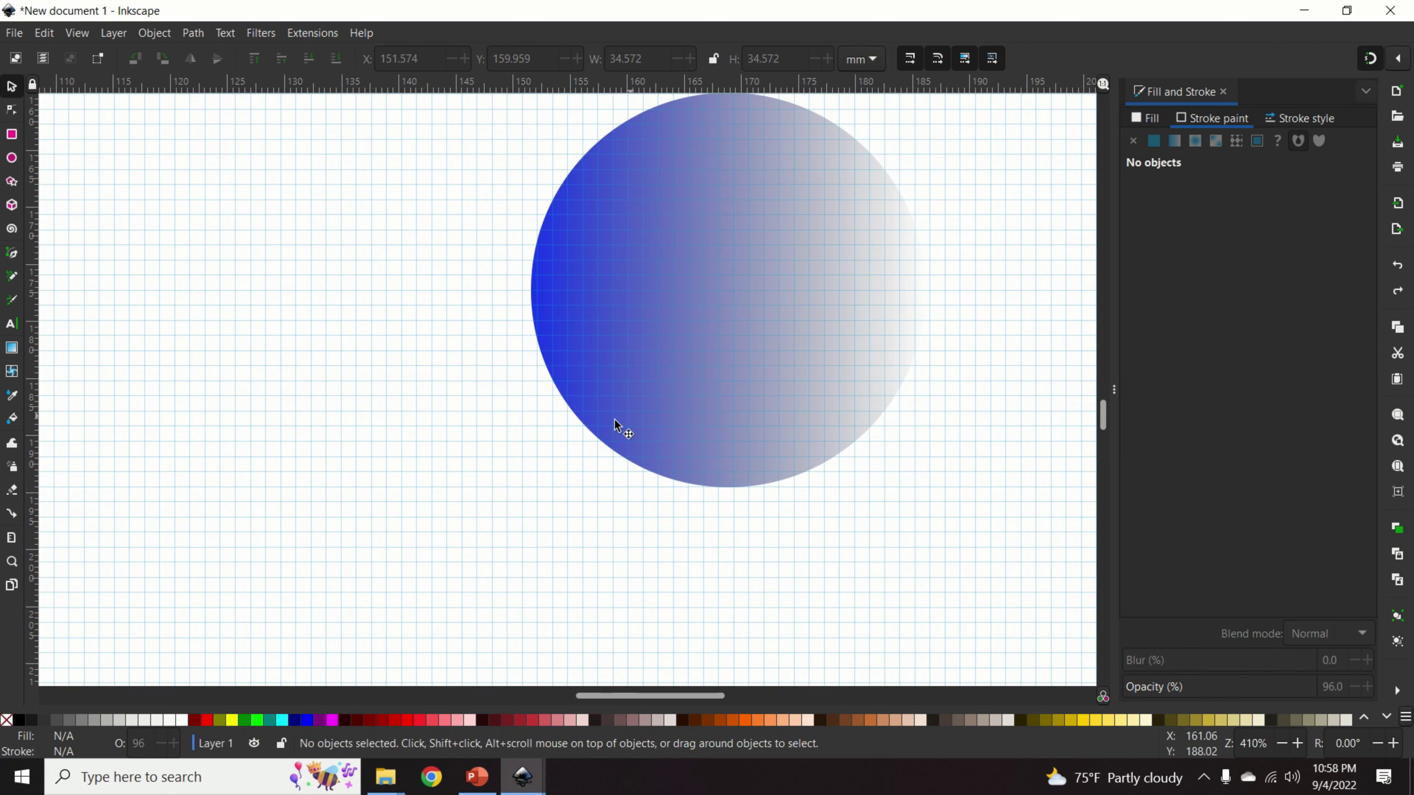
pyautogui.moveTo(564, 459)
pyautogui.mouseDown()
pyautogui.moveTo(631, 434)
pyautogui.moveTo(531, 458)
pyautogui.moveTo(615, 452)
pyautogui.moveTo(682, 396)
pyautogui.moveTo(712, 335)
pyautogui.mouseUp()
pyautogui.click(13, 493)
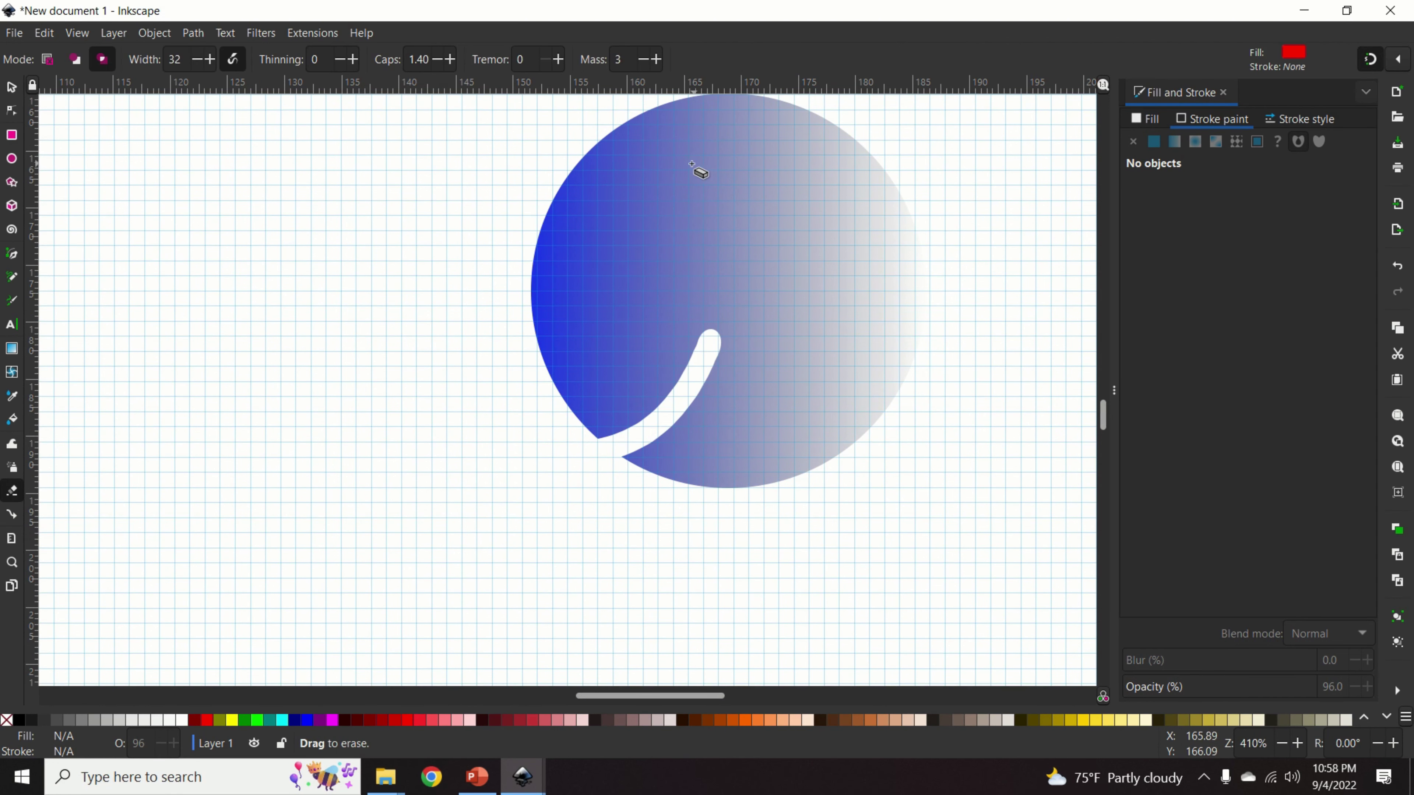
pyautogui.moveTo(676, 155)
pyautogui.mouseDown()
pyautogui.moveTo(648, 168)
pyautogui.moveTo(667, 178)
pyautogui.moveTo(683, 167)
pyautogui.moveTo(673, 155)
pyautogui.moveTo(657, 169)
pyautogui.moveTo(685, 165)
pyautogui.moveTo(681, 146)
pyautogui.moveTo(641, 172)
pyautogui.moveTo(680, 183)
pyautogui.moveTo(692, 150)
pyautogui.moveTo(657, 136)
pyautogui.moveTo(634, 155)
pyautogui.moveTo(659, 191)
pyautogui.moveTo(690, 189)
pyautogui.moveTo(678, 150)
pyautogui.mouseUp()
pyautogui.scroll(-2, 669, 300)
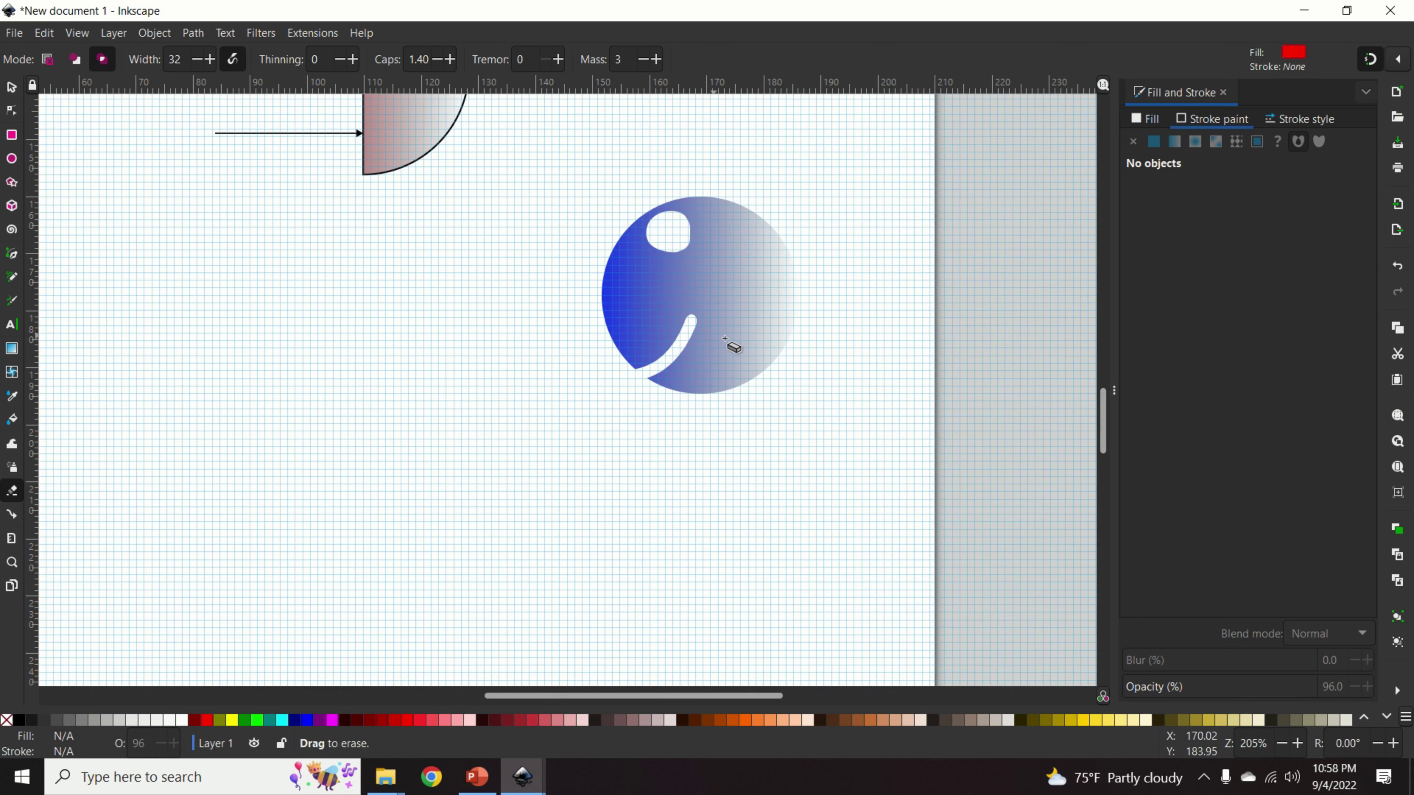
# Switch to drawing.svg to examine the circles ringed by squares and triangles, and return to the new document.
pyautogui.scroll(2, 695, 219)
pyautogui.scroll(2, 697, 237)
pyautogui.scroll(4, 719, 420)
pyautogui.scroll(-3, 714, 427)
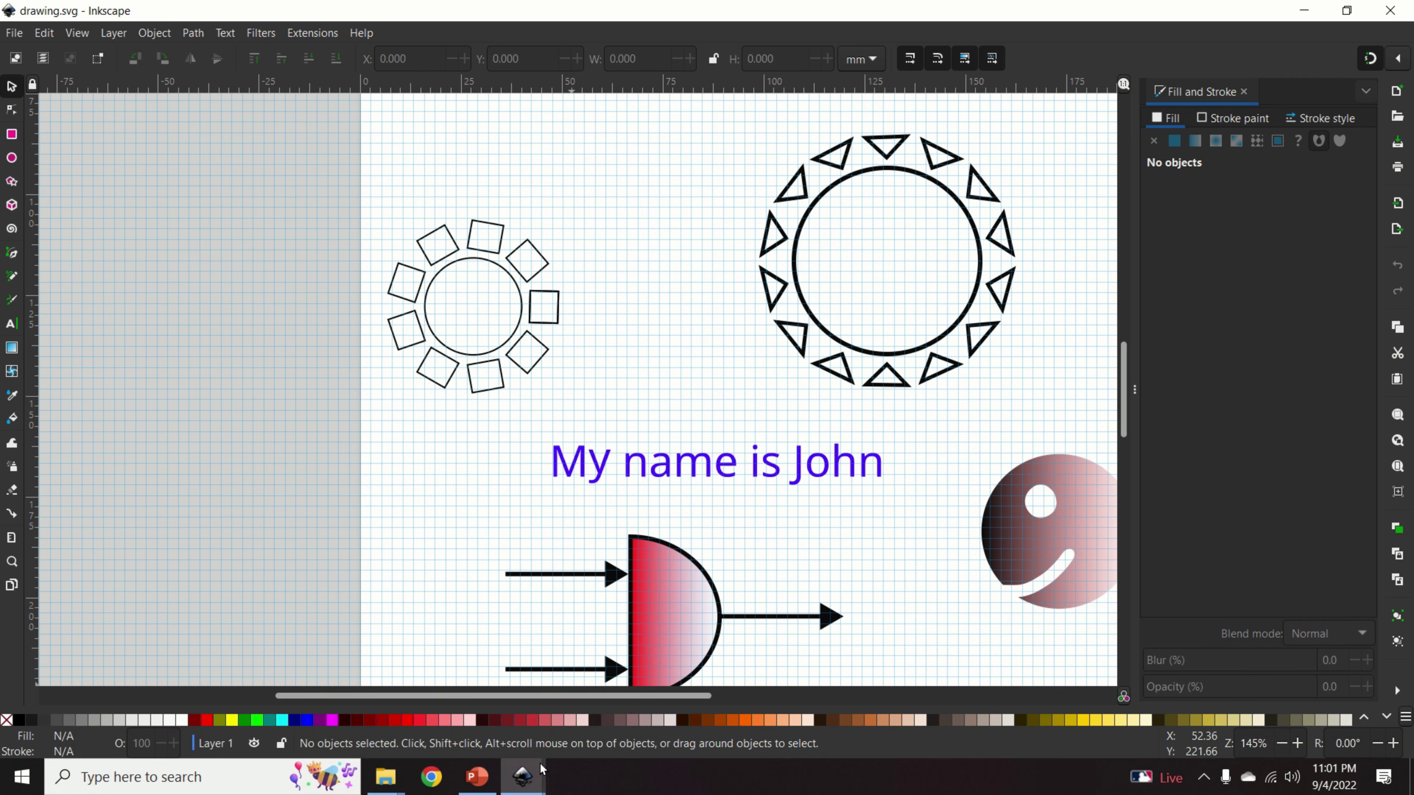
pyautogui.moveTo(542, 769)
pyautogui.click(629, 691)
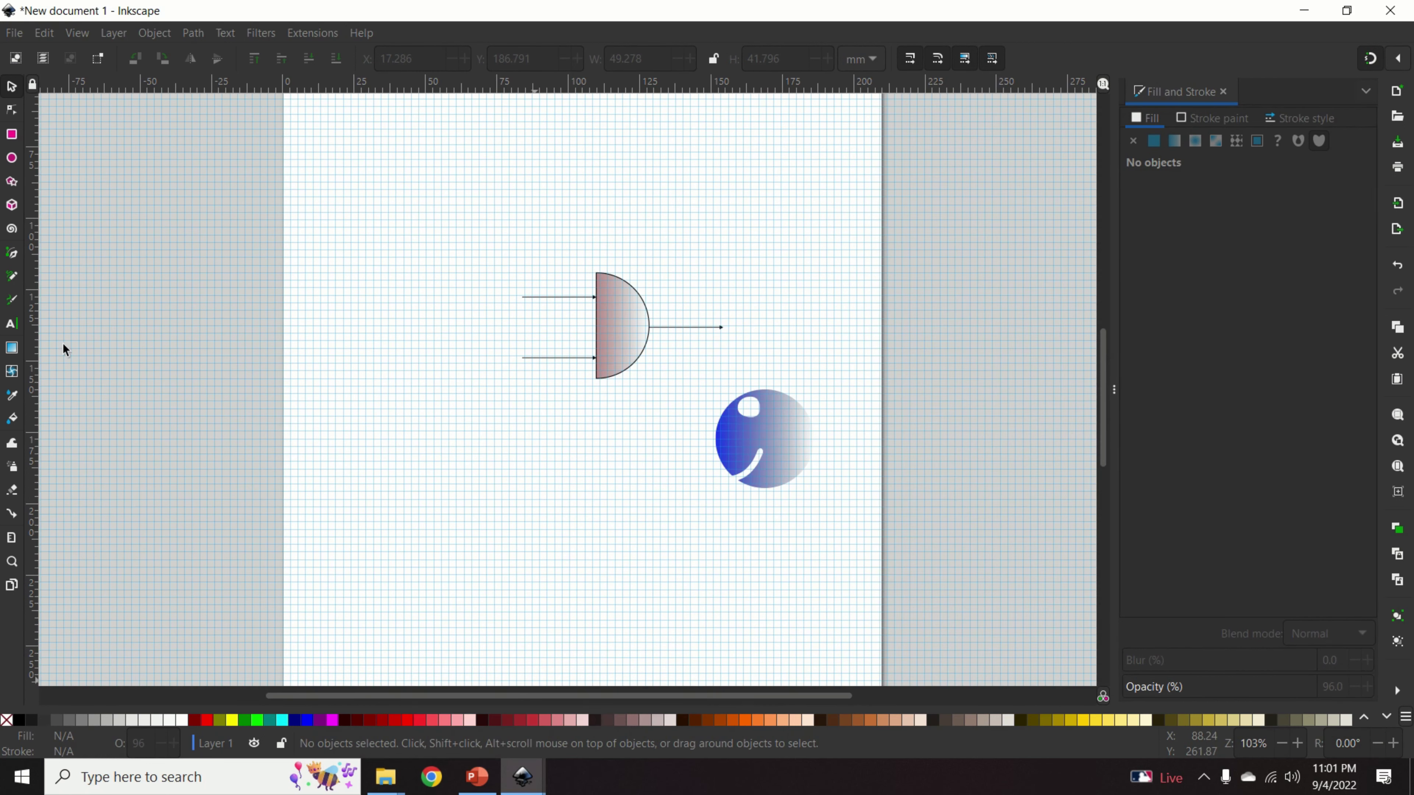
# Draw a circle about 63 mm in diameter at the page's lower left and give it a flat black stroke.
pyautogui.click(10, 160)
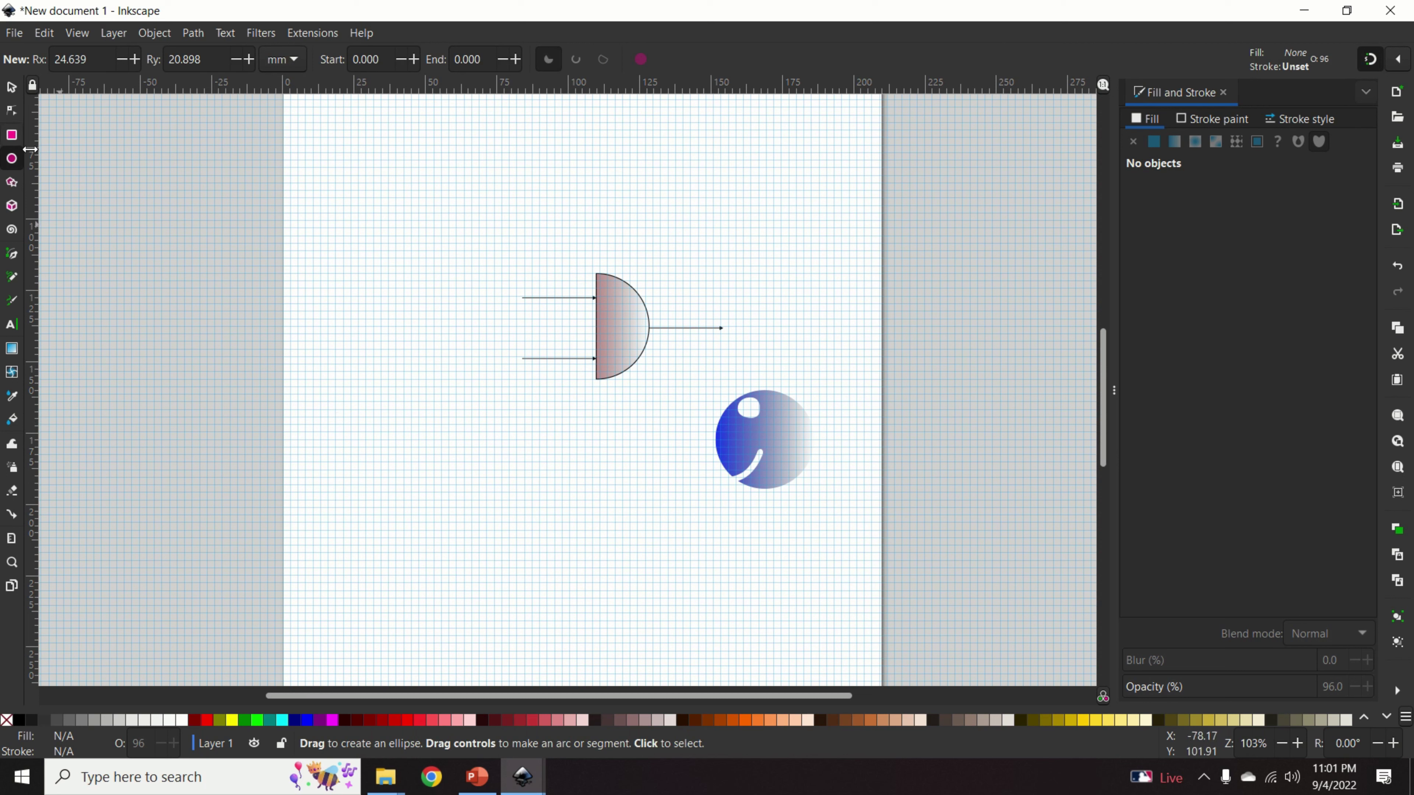
pyautogui.press('ctrl')
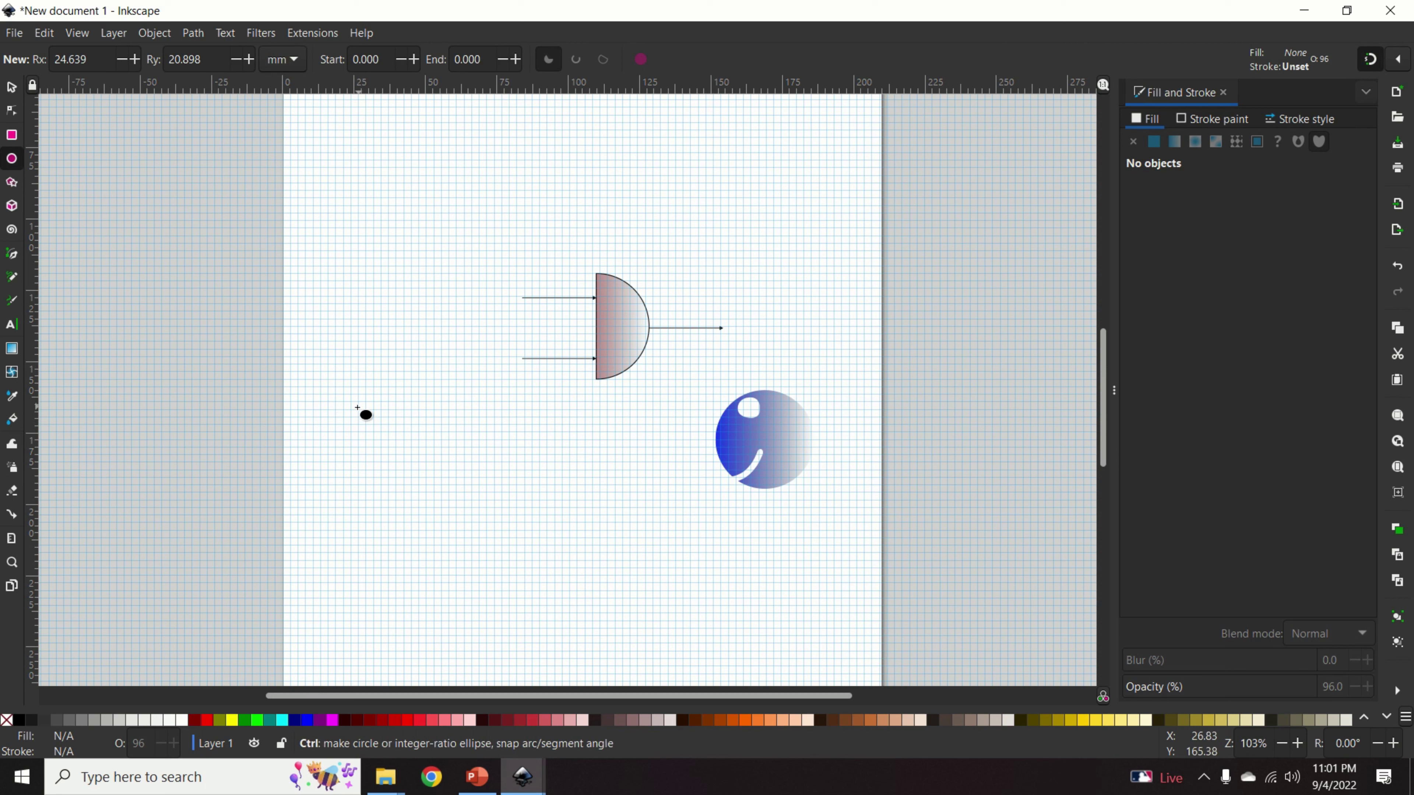
pyautogui.moveTo(343, 426); pyautogui.dragTo(549, 605)
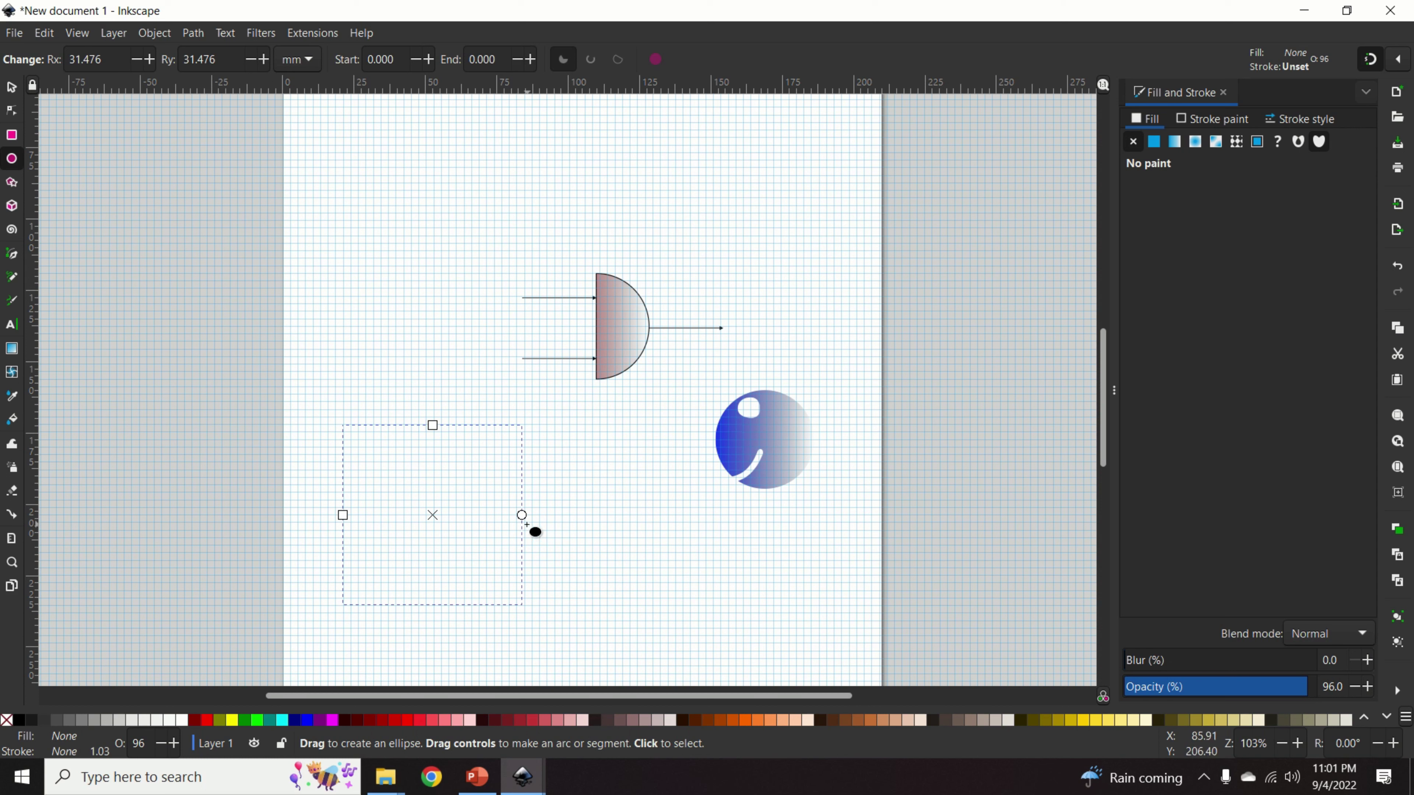
pyautogui.click(1204, 118)
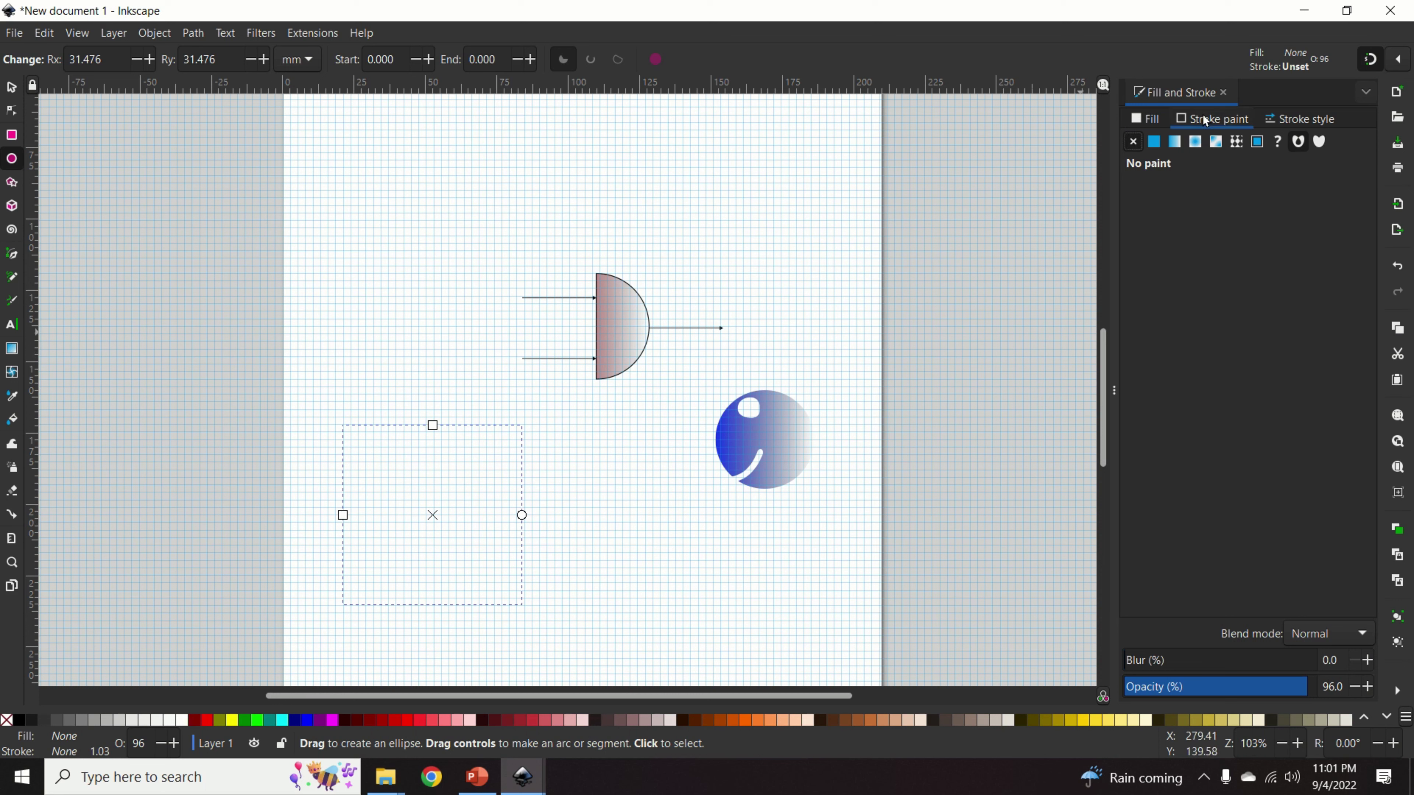
pyautogui.click(1153, 142)
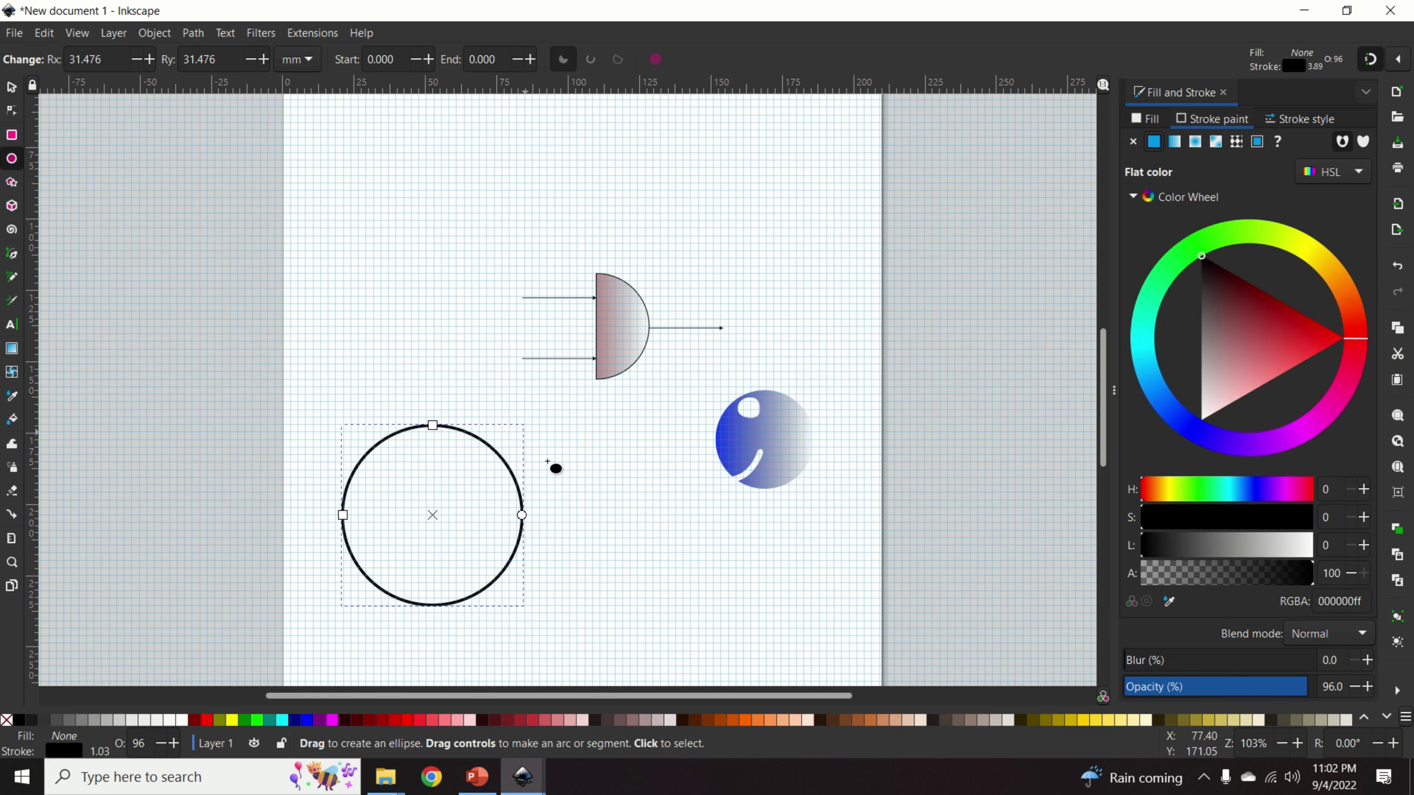
# Scale the black-outlined circle down to about 34 mm and move it to the empty area above the gate.
pyautogui.click(12, 87)
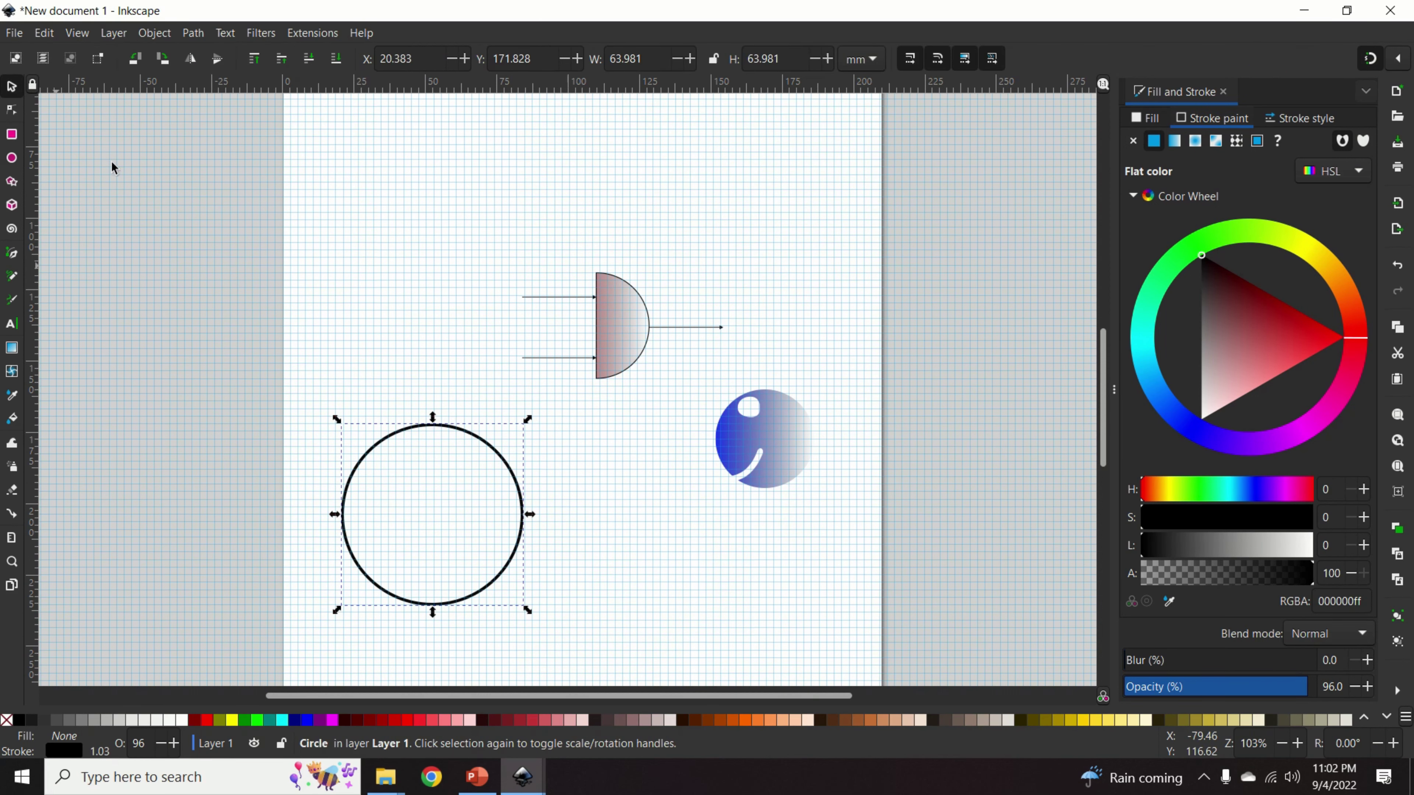
pyautogui.click(416, 341)
pyautogui.click(427, 433)
pyautogui.moveTo(337, 421); pyautogui.dragTo(459, 155)
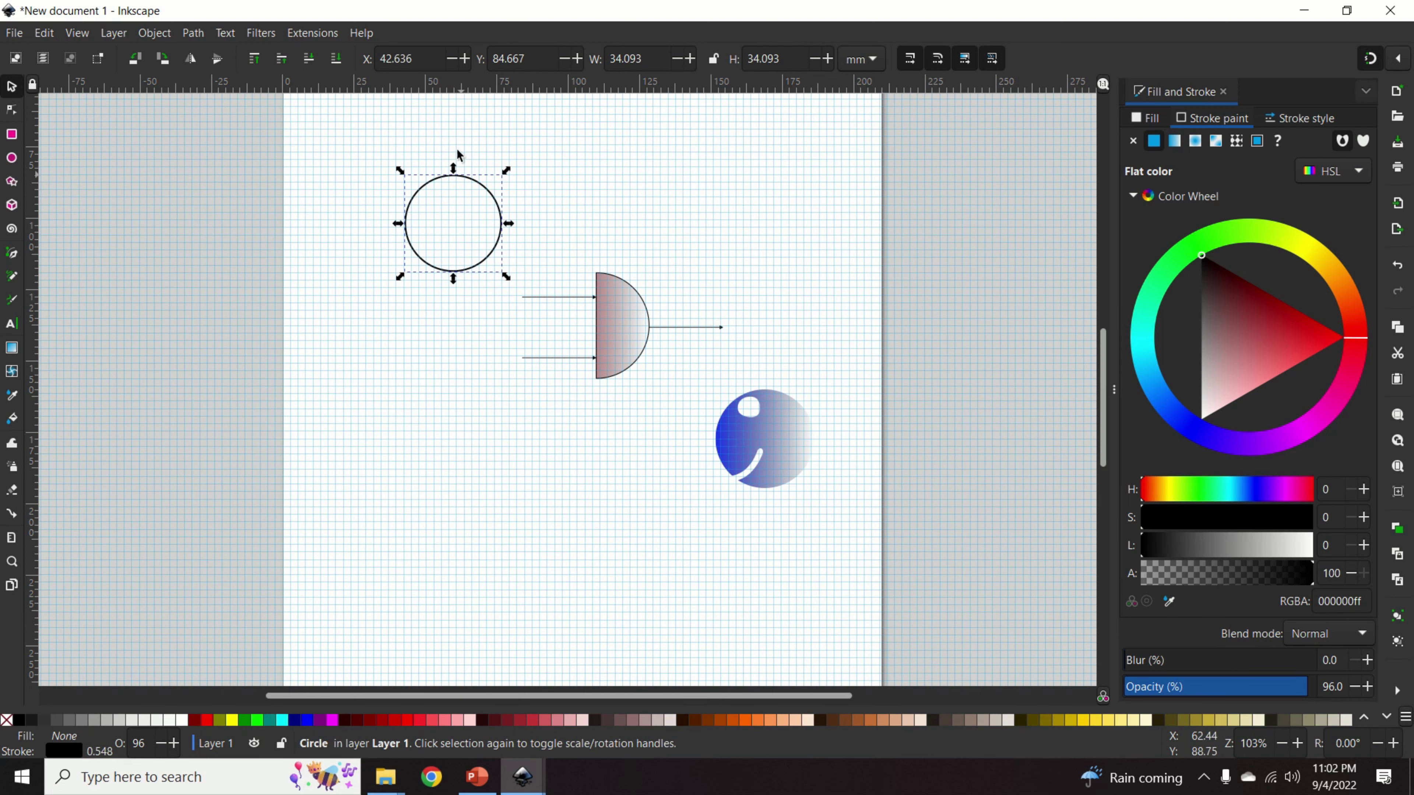
pyautogui.scroll(5, 459, 155)
pyautogui.moveTo(493, 430); pyautogui.dragTo(584, 339)
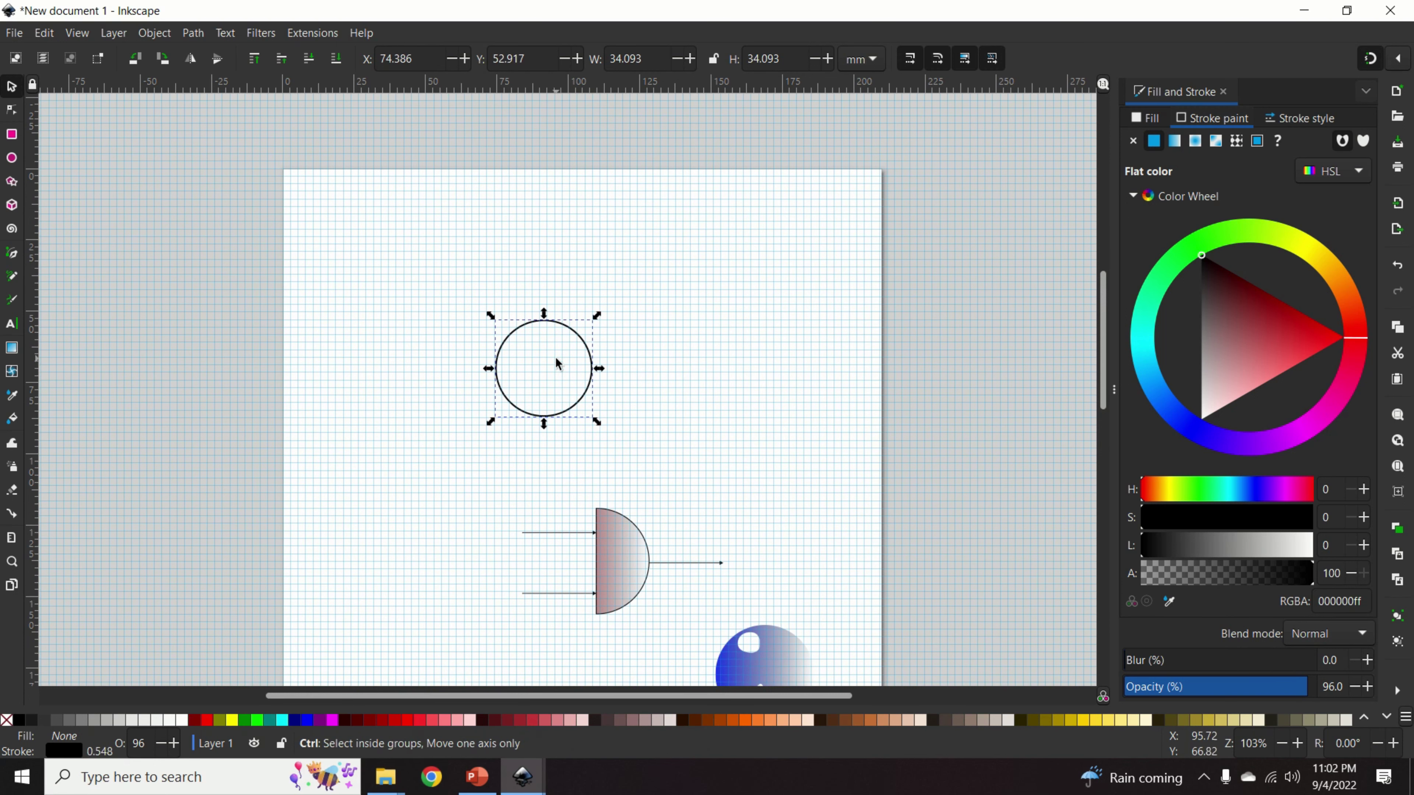
# Convert the black-outlined circle above the gate from an object to a path.
pyautogui.keyDown('ctrl'); pyautogui.scroll(2, 554, 356); pyautogui.keyUp('ctrl')
pyautogui.keyDown('ctrl'); pyautogui.scroll(-1, 497, 326); pyautogui.keyUp('ctrl')
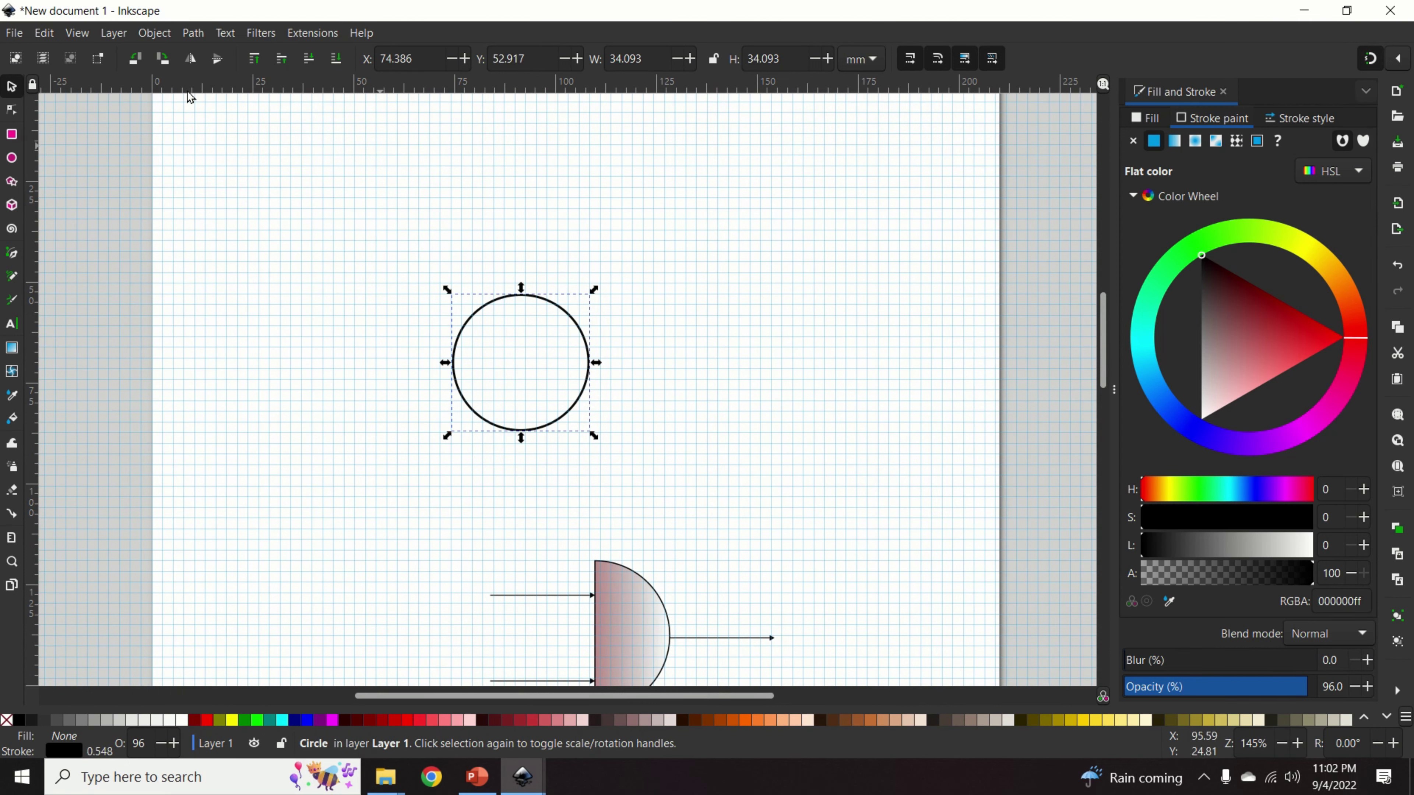
pyautogui.click(193, 33)
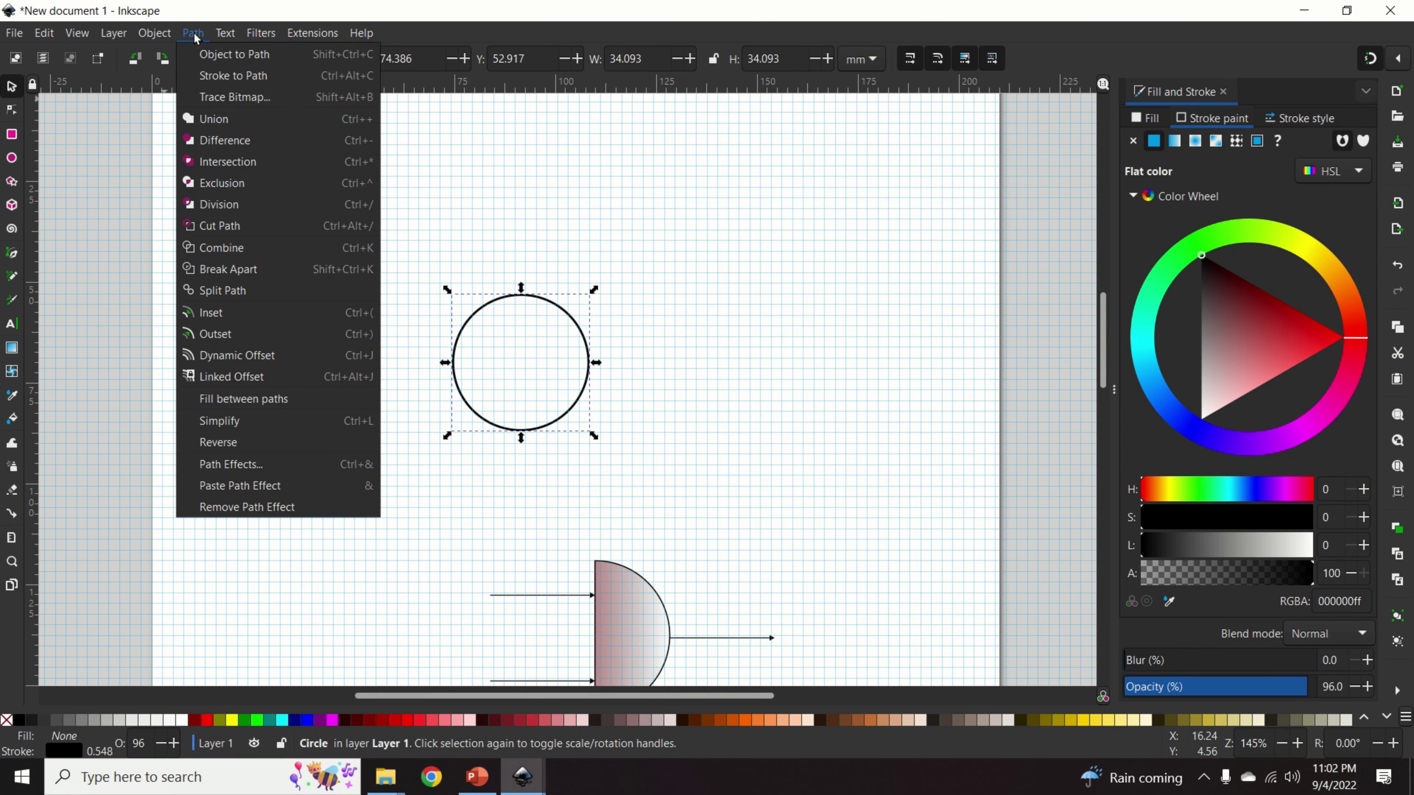
pyautogui.click(246, 55)
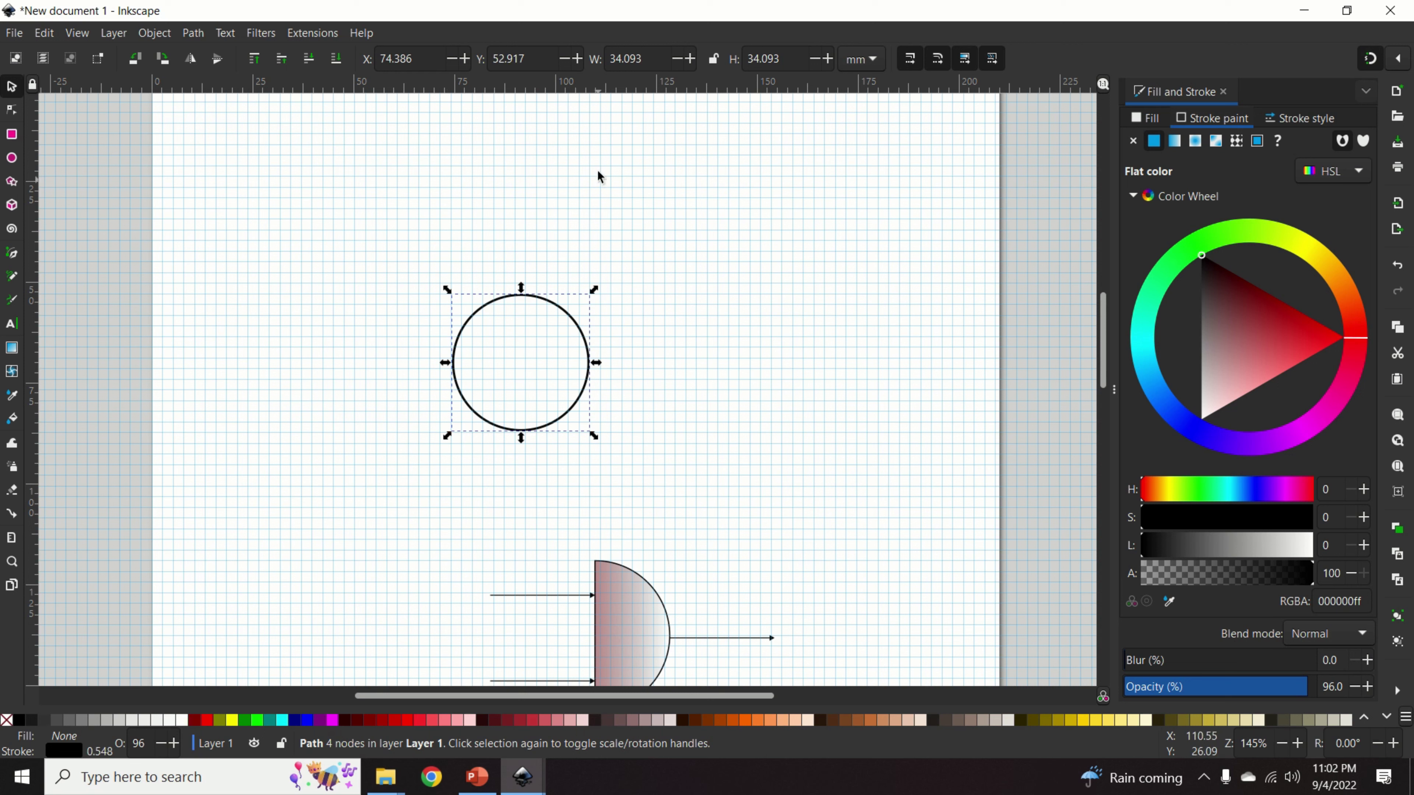
# Draw a rectangle about 13.7 by 8.8 mm above and left of the circle and set its stroke width to 0.629 mm.
pyautogui.click(12, 136)
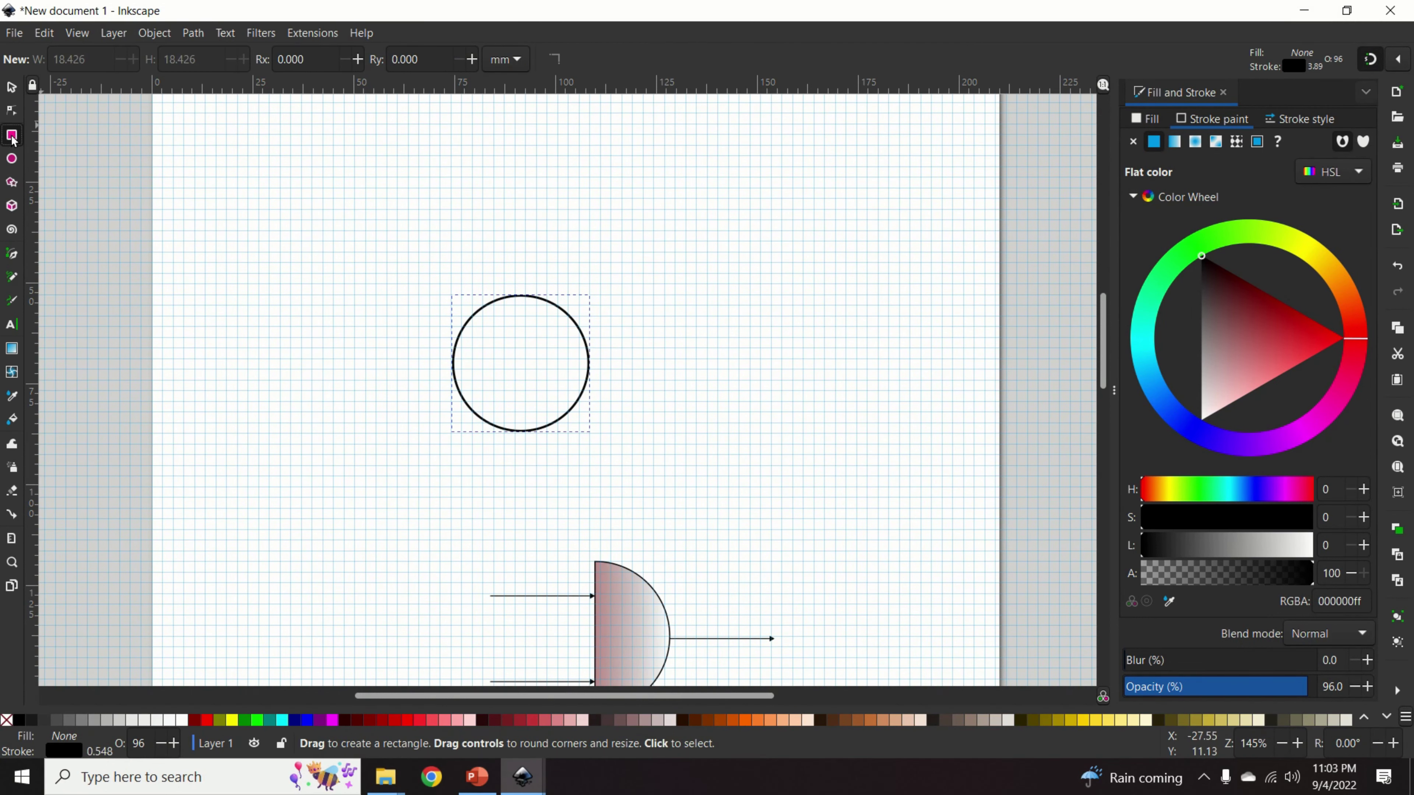
pyautogui.moveTo(377, 187)
pyautogui.mouseDown()
pyautogui.moveTo(476, 240)
pyautogui.moveTo(440, 238)
pyautogui.moveTo(433, 224)
pyautogui.mouseUp()
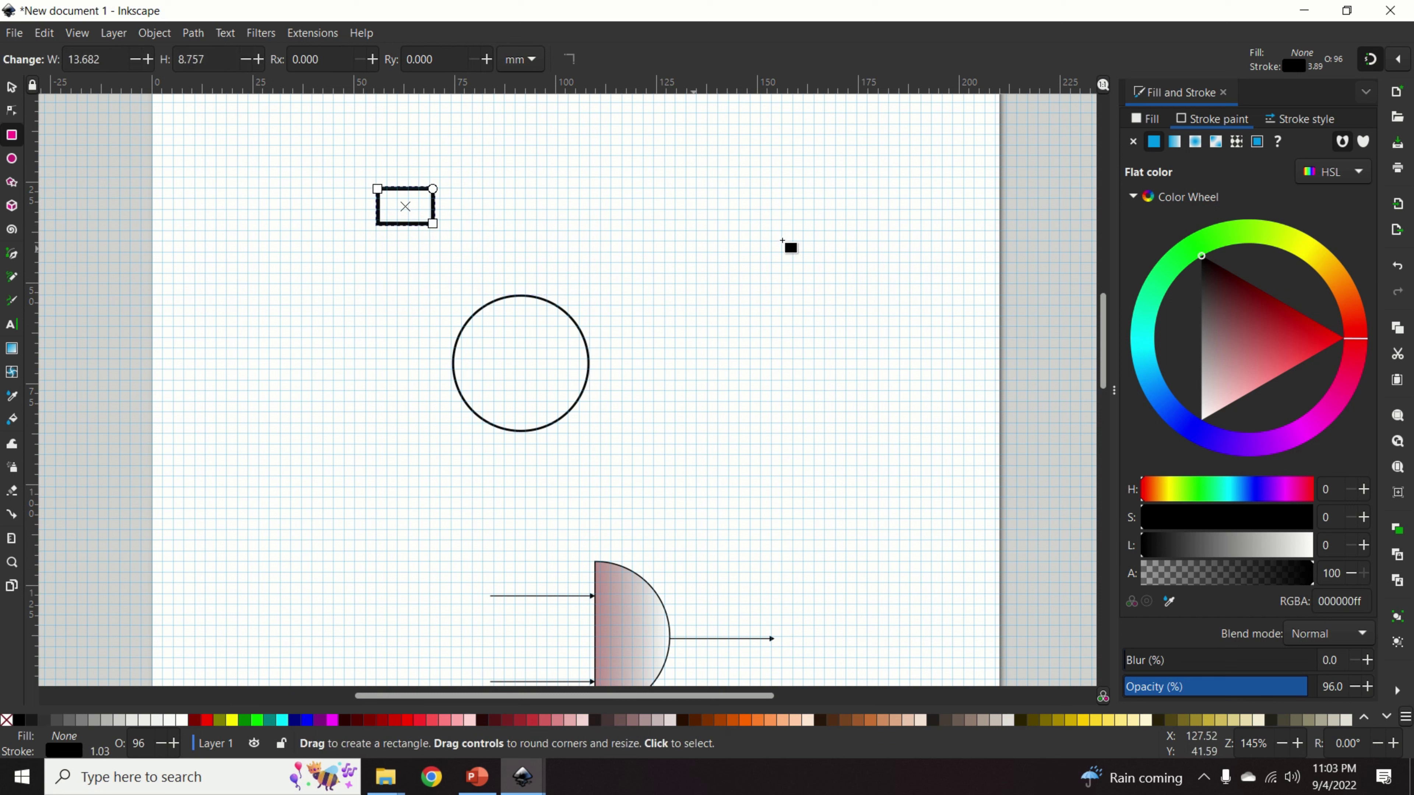
pyautogui.click(1290, 119)
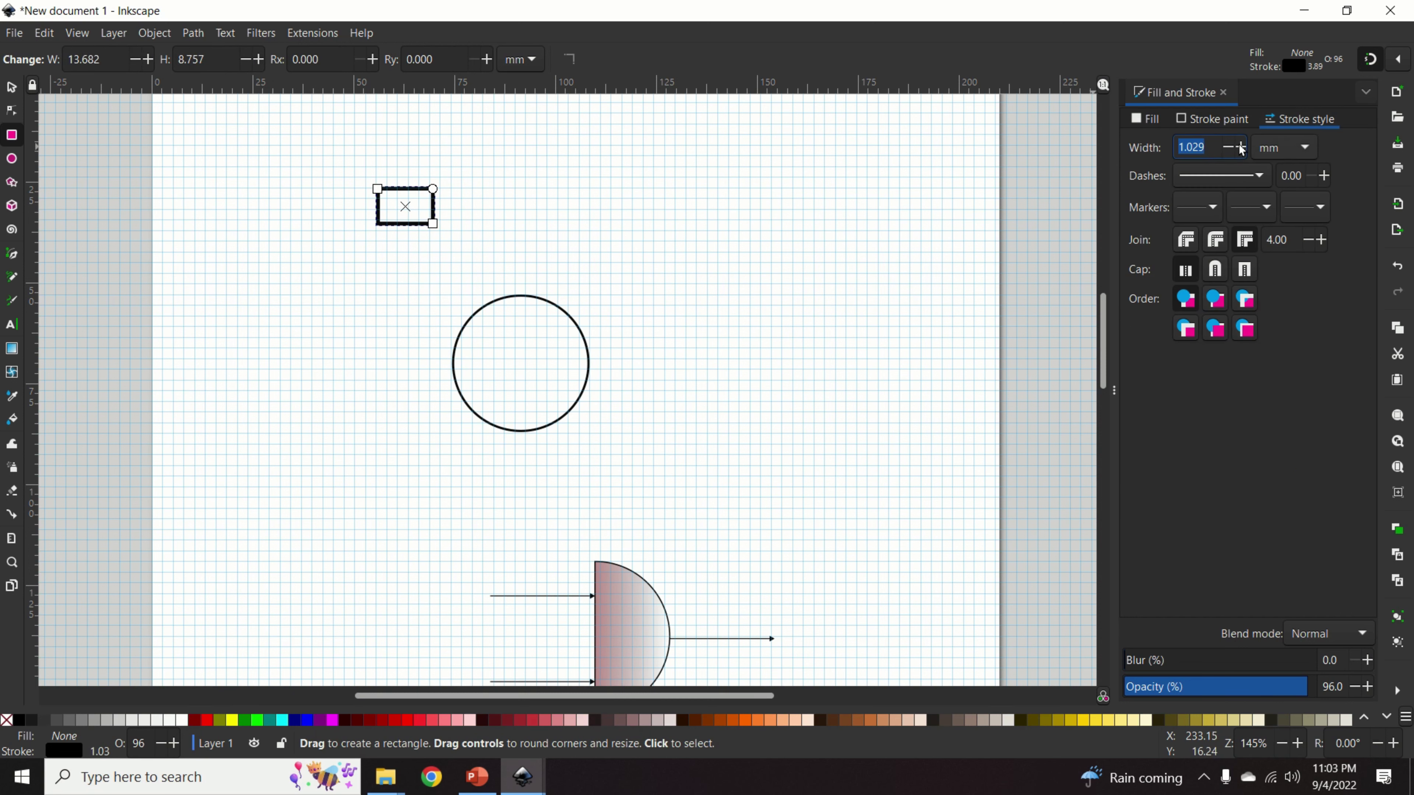
pyautogui.click(1228, 147)
pyautogui.click(1226, 147)
pyautogui.click(1227, 147)
pyautogui.click(1227, 146)
pyautogui.click(1227, 147)
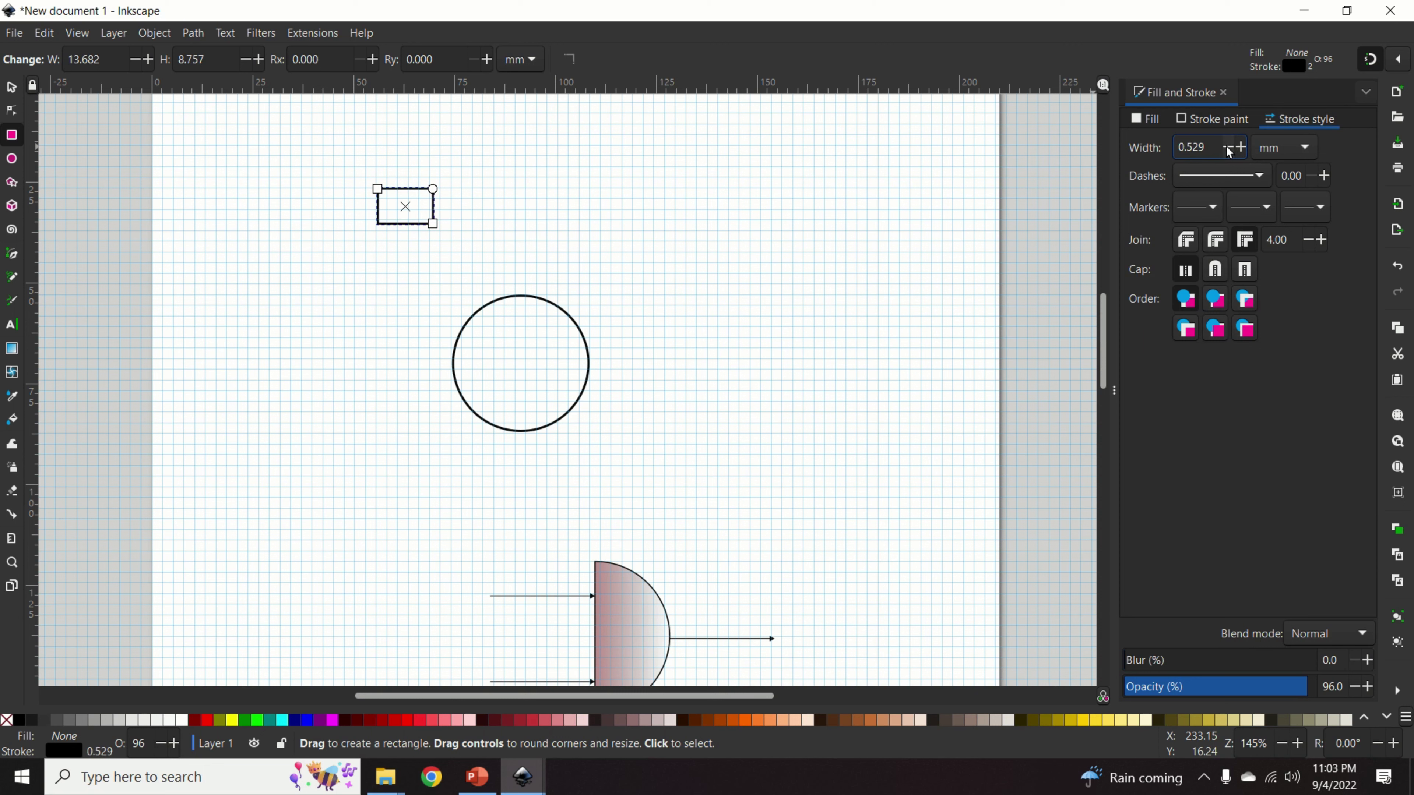
pyautogui.click(1227, 147)
pyautogui.click(1240, 147)
pyautogui.click(1240, 147)
pyautogui.click(12, 88)
pyautogui.click(472, 163)
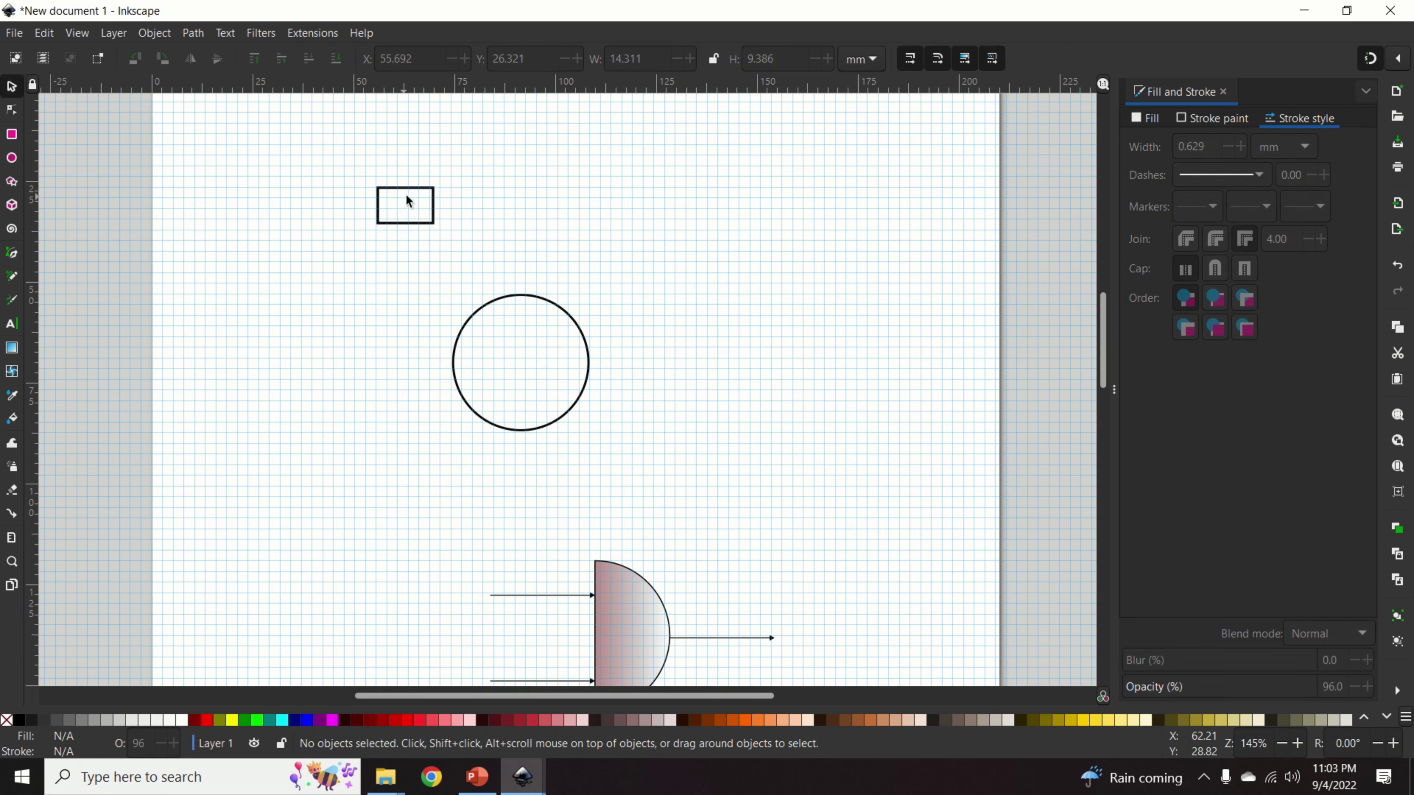
# Scale the small rectangle down to about 10.5 by 8.1 mm.
pyautogui.click(418, 189)
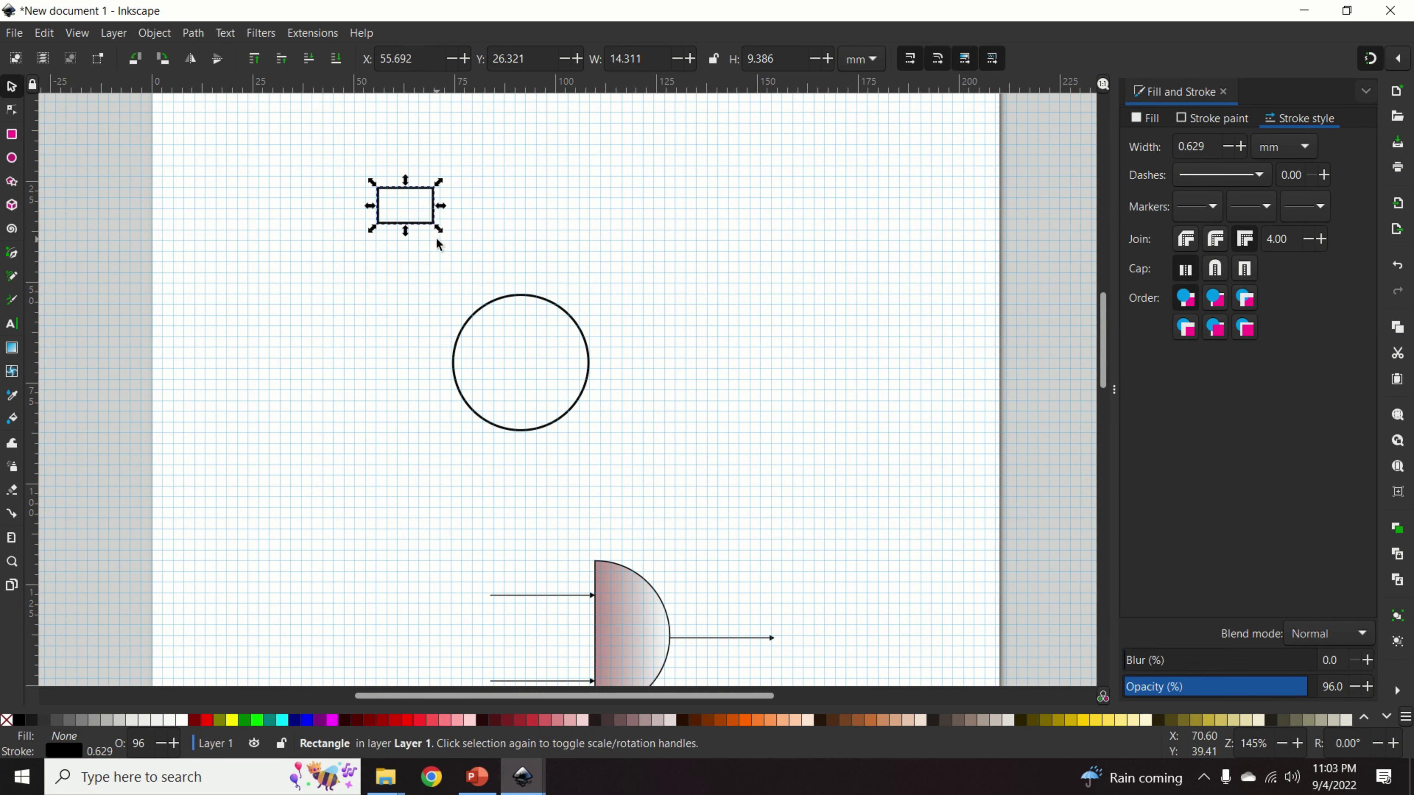
pyautogui.moveTo(438, 230); pyautogui.dragTo(424, 225)
pyautogui.click(12, 561)
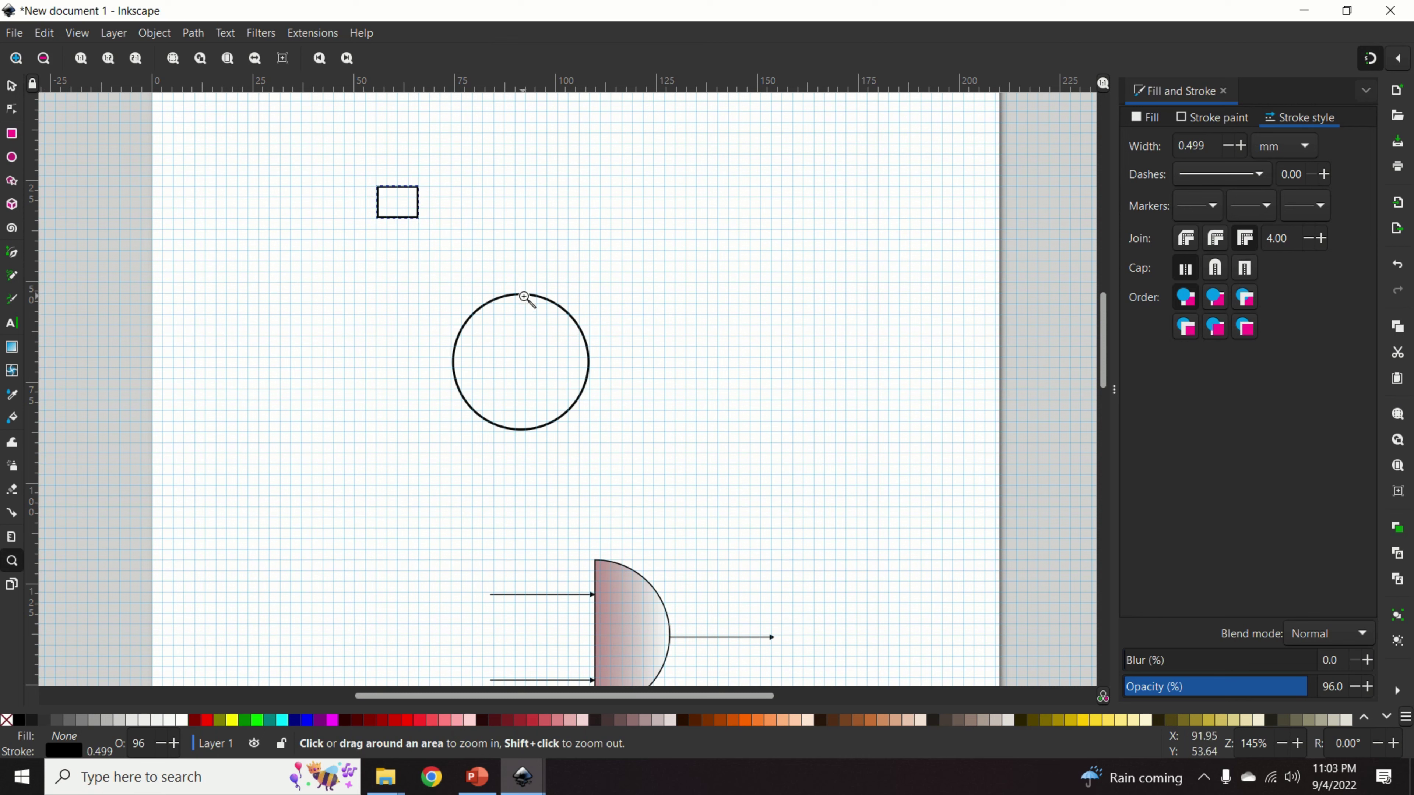
pyautogui.click(508, 307)
pyautogui.click(512, 308)
pyautogui.scroll(3, 403, 215)
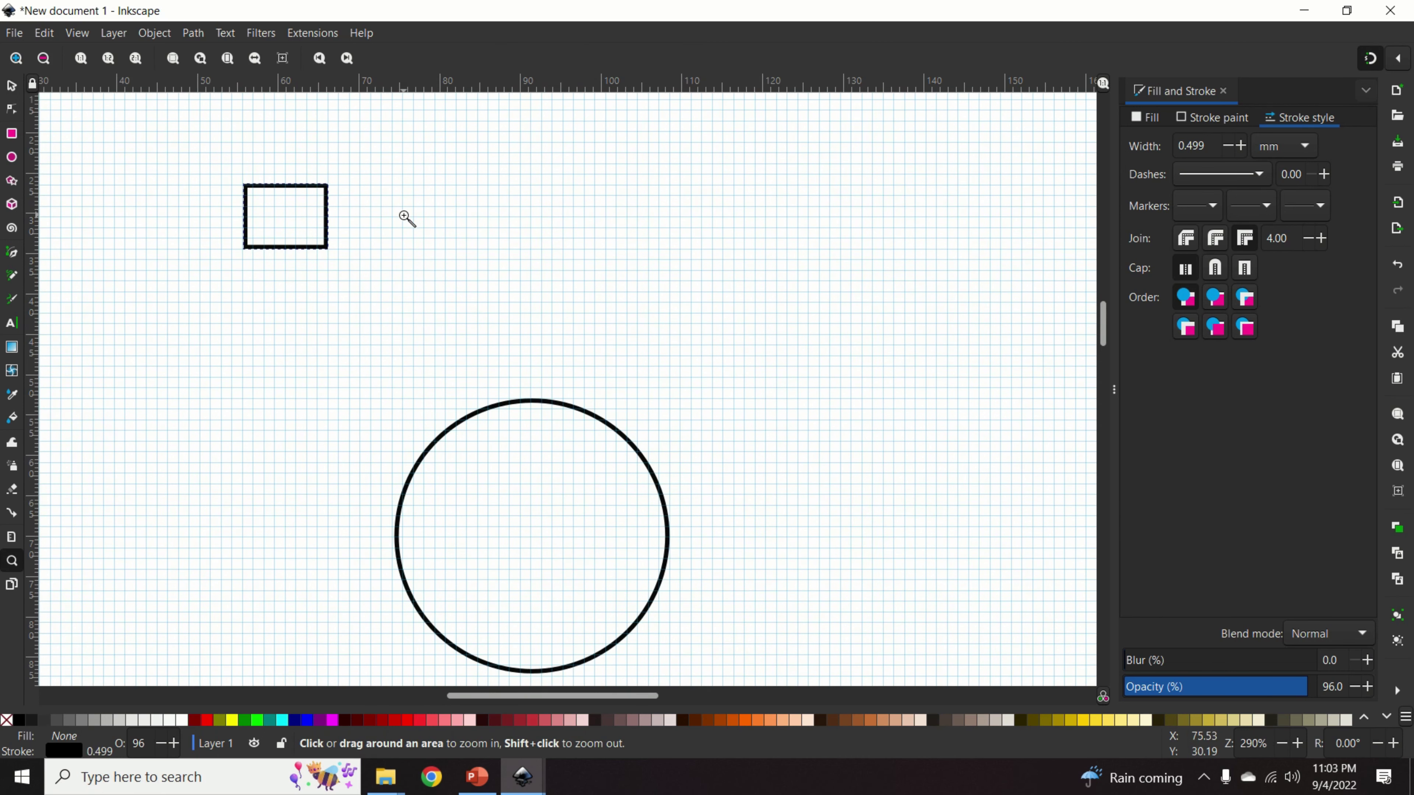
pyautogui.scroll(-2, 404, 215)
pyautogui.click(12, 93)
pyautogui.click(465, 188)
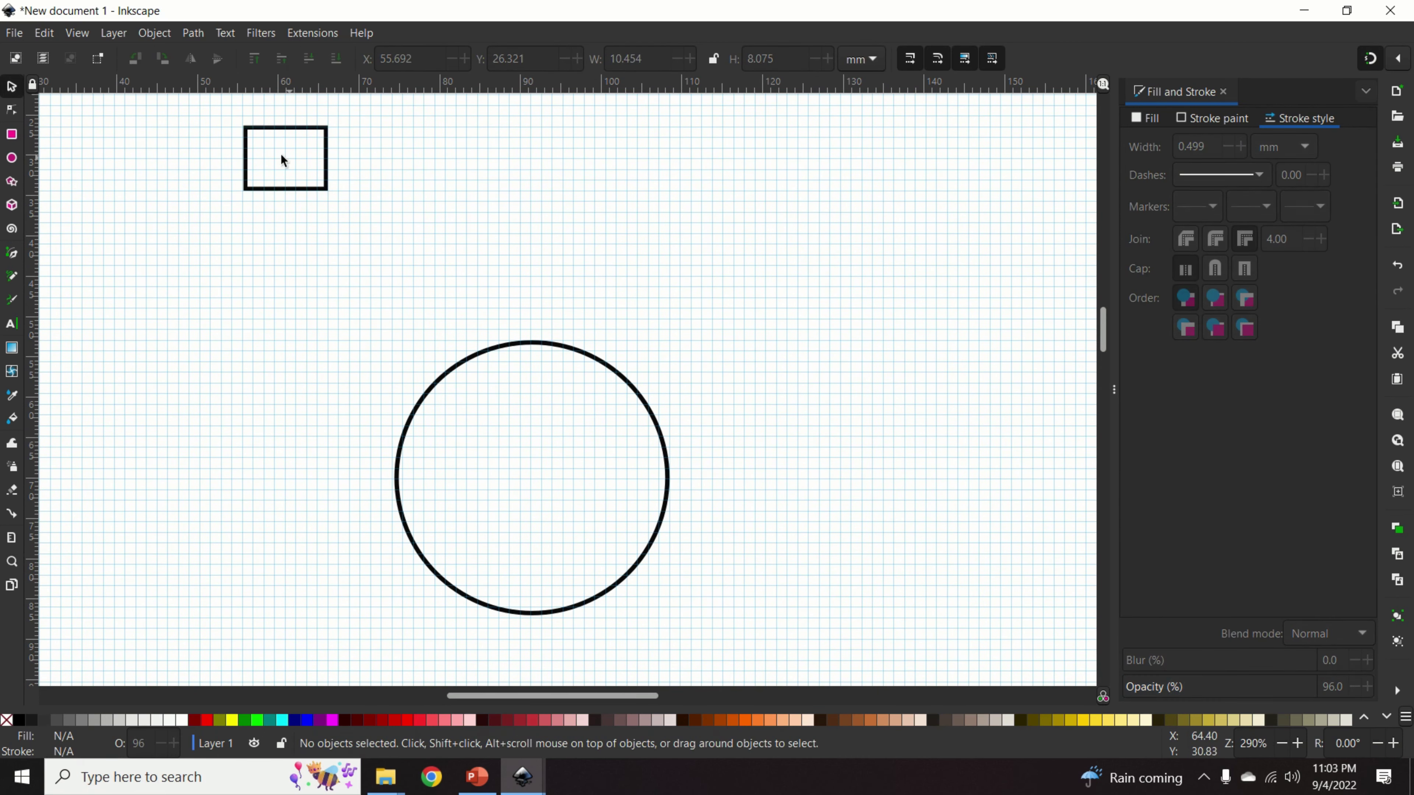
# Select the rectangle and the circle path together and open the Scatter extension with live preview enabled.
pyautogui.click(326, 136)
pyautogui.moveTo(210, 115); pyautogui.dragTo(794, 660)
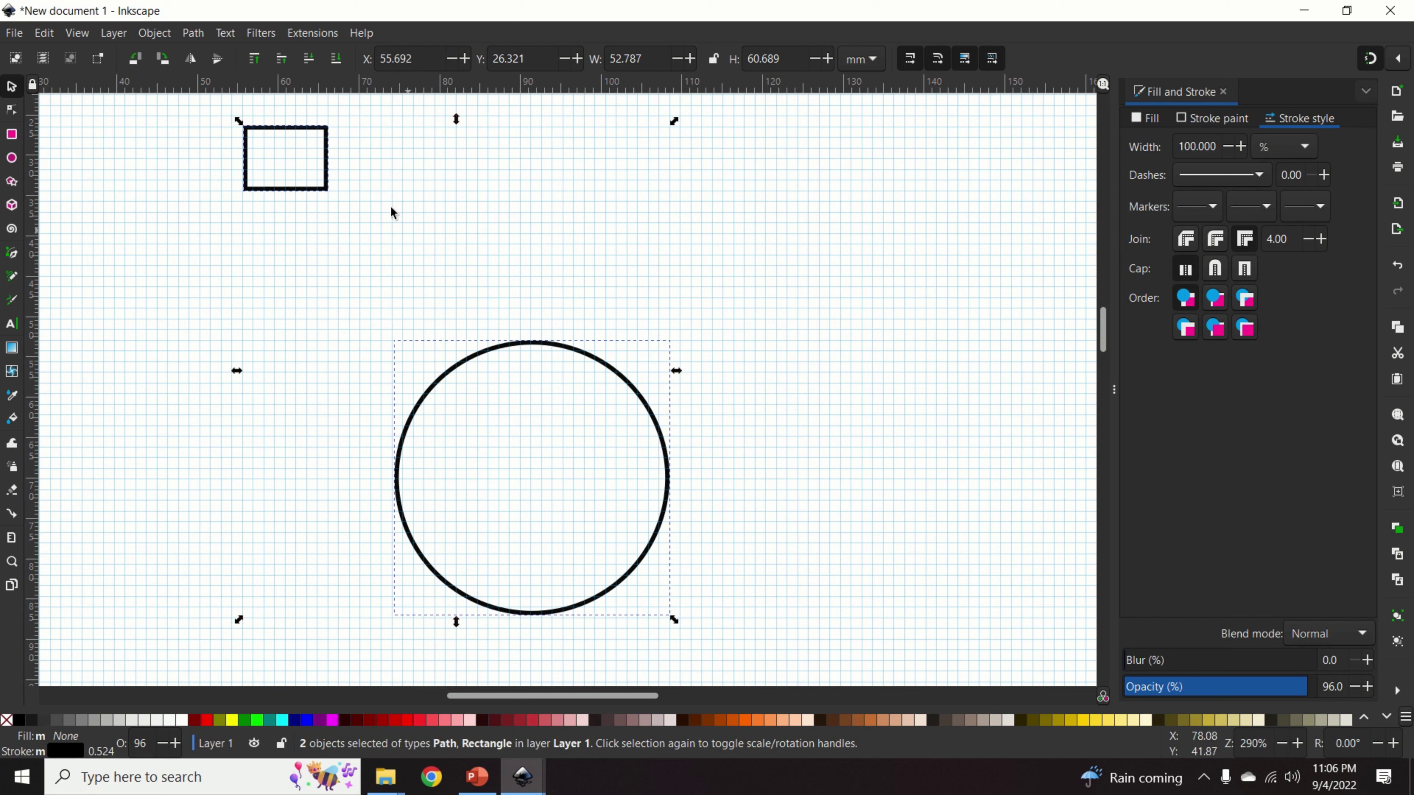
pyautogui.click(312, 34)
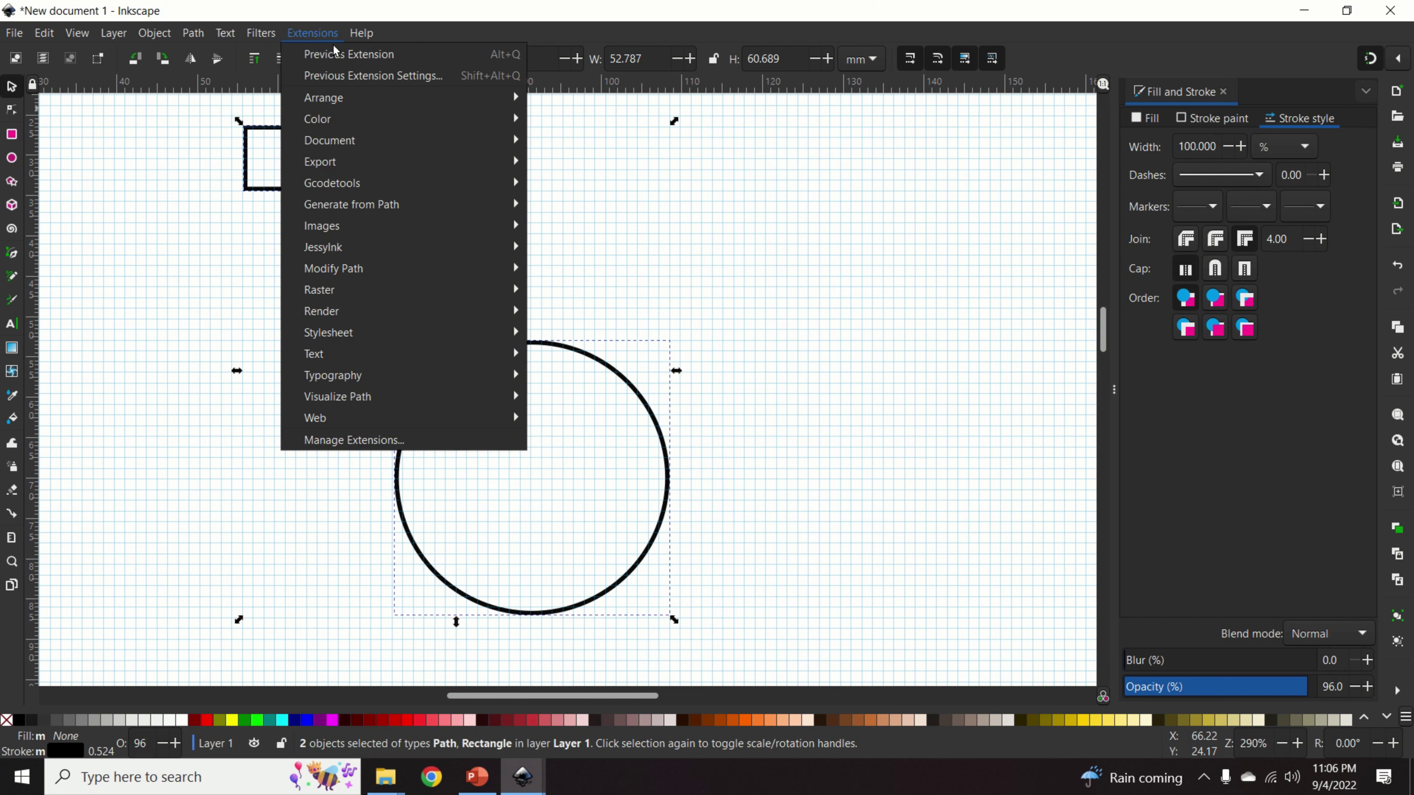
pyautogui.moveTo(362, 244)
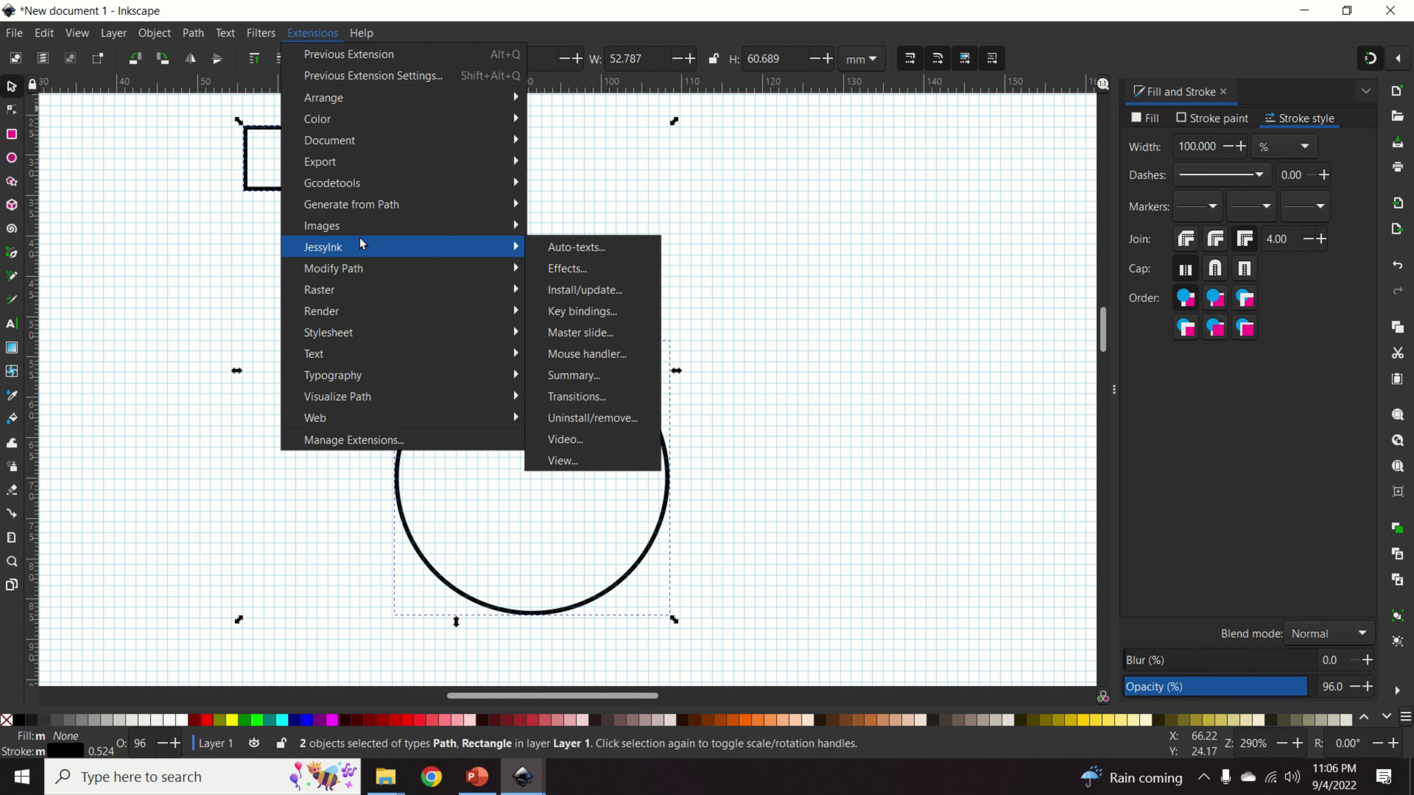
pyautogui.moveTo(368, 211)
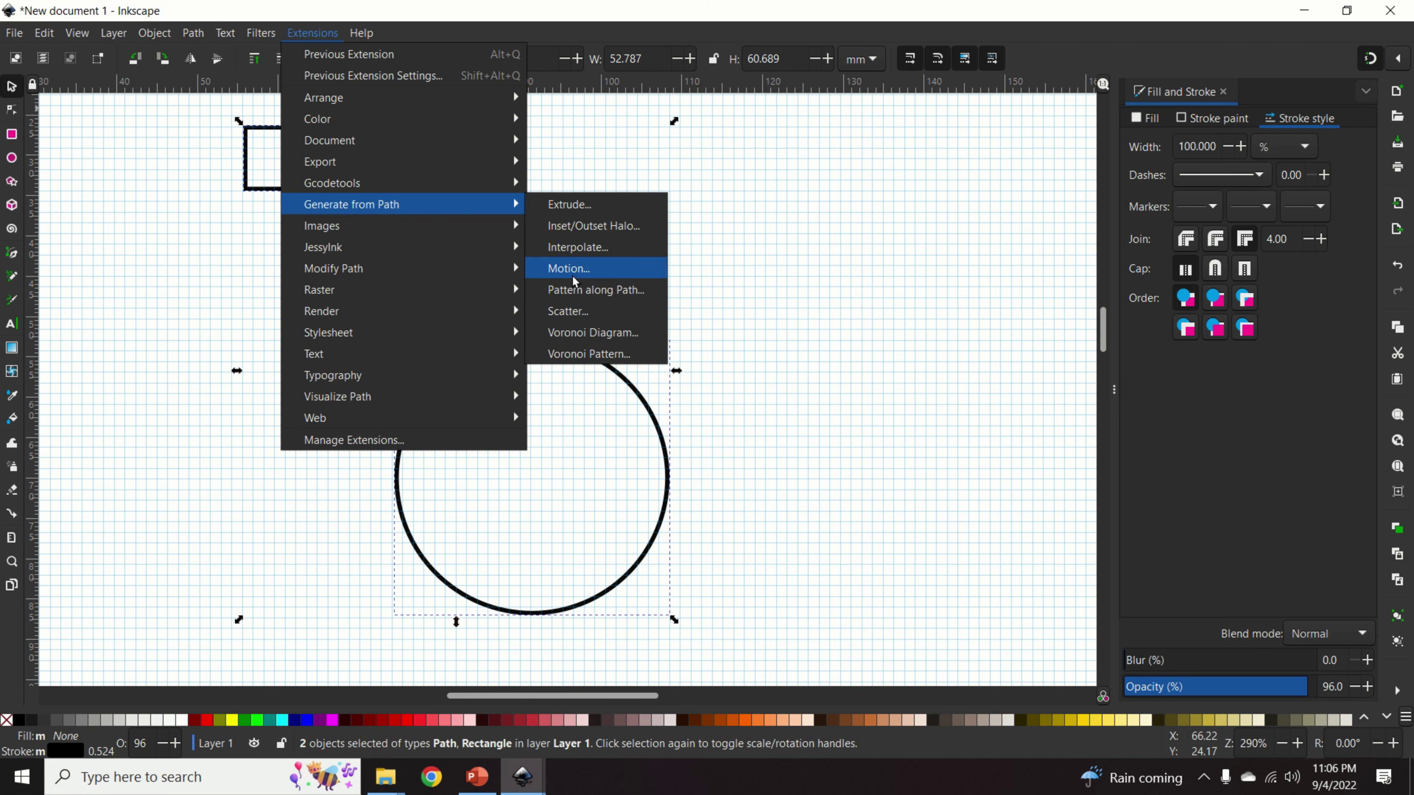
pyautogui.click(570, 311)
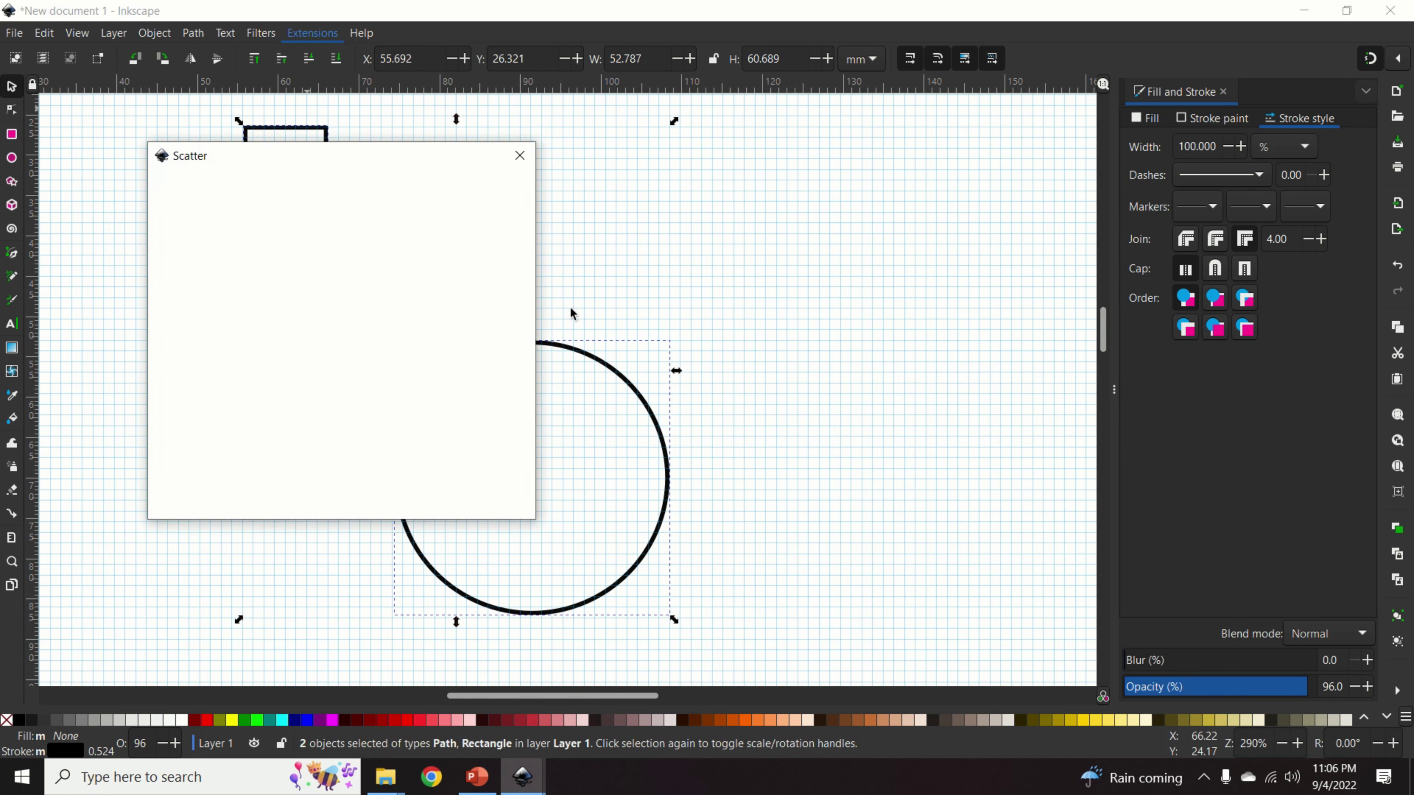
pyautogui.moveTo(408, 166); pyautogui.dragTo(926, 184)
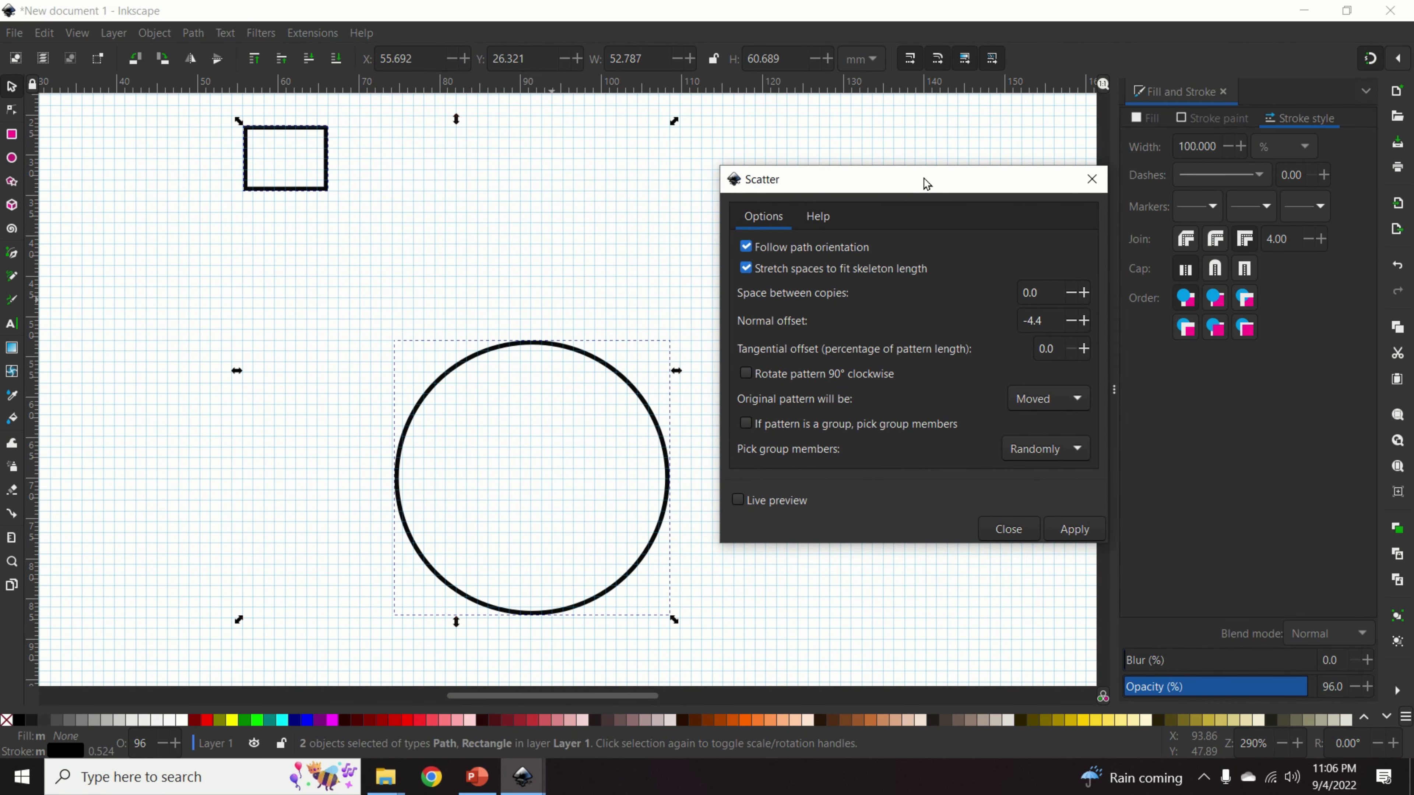
pyautogui.click(739, 501)
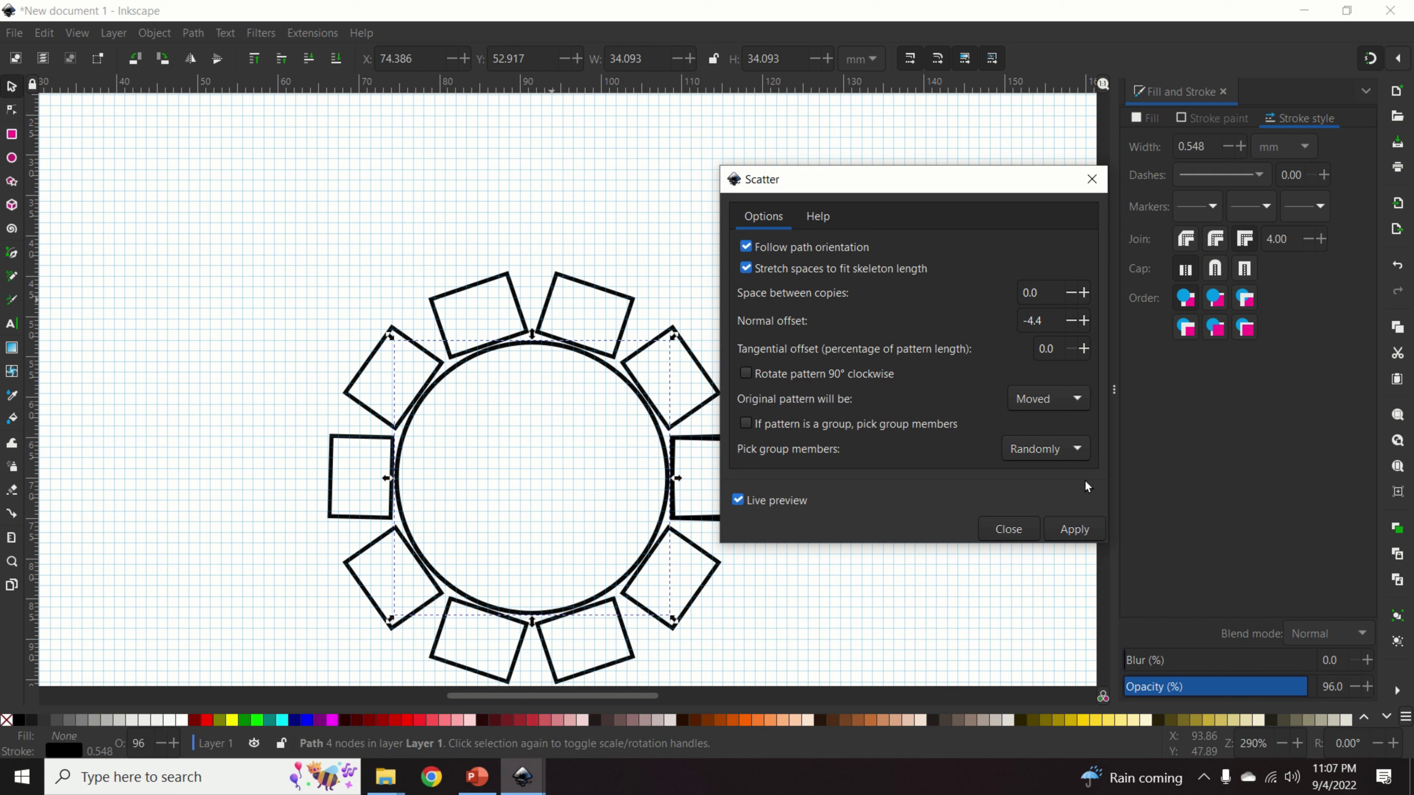
# Set the Scatter normal offset to -10.1 to place the rectangles outside the circle.
pyautogui.click(1071, 321)
pyautogui.click(1072, 323)
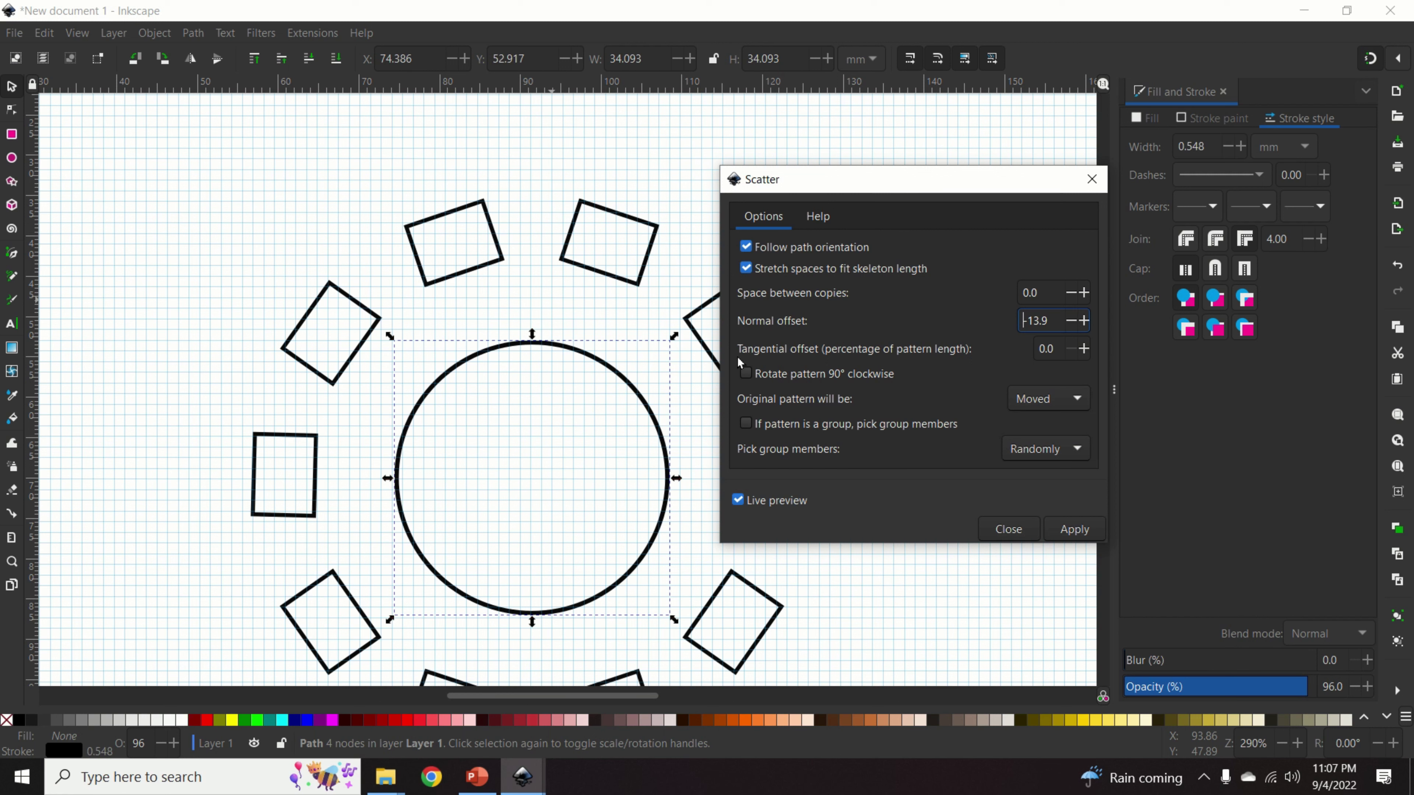
pyautogui.click(1085, 325)
pyautogui.click(1086, 325)
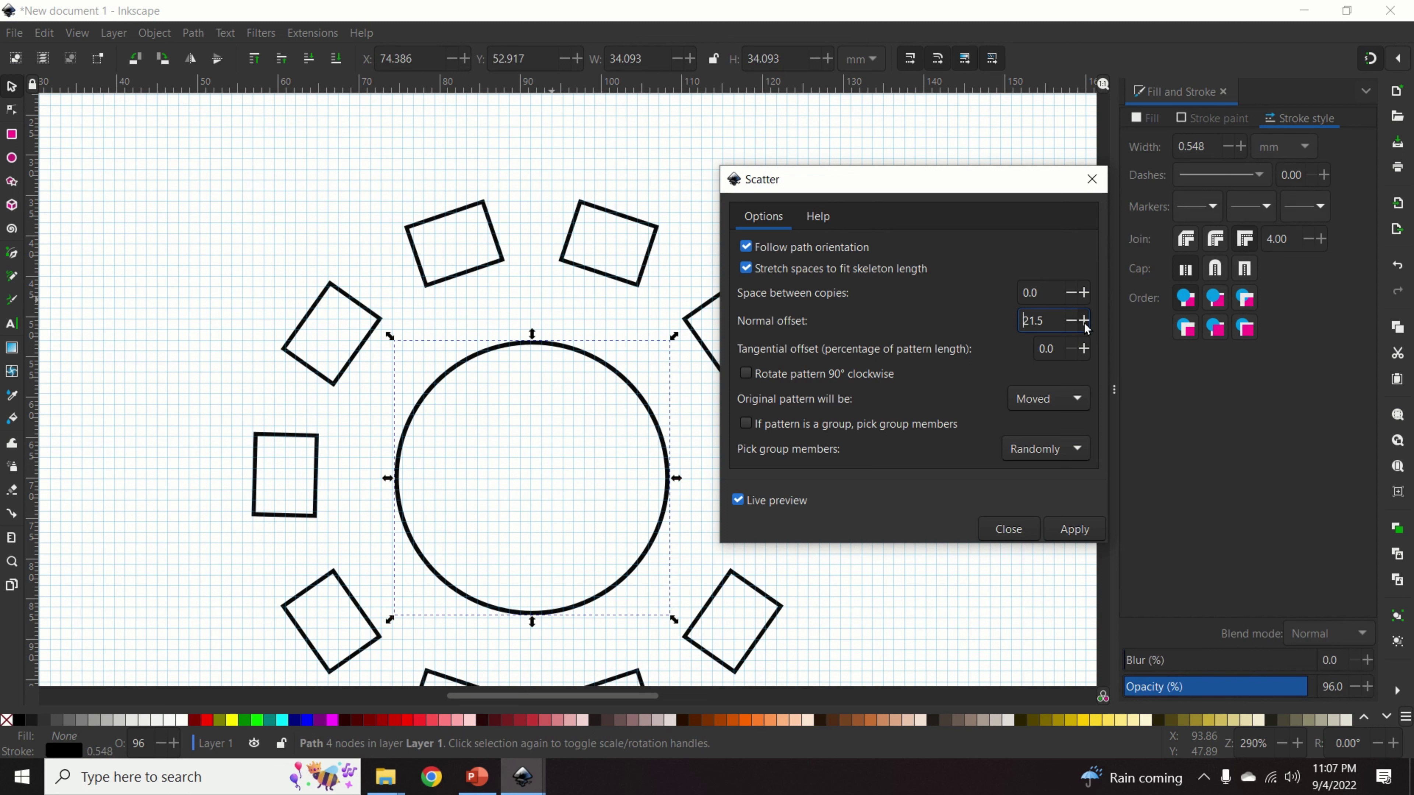
pyautogui.click(1085, 323)
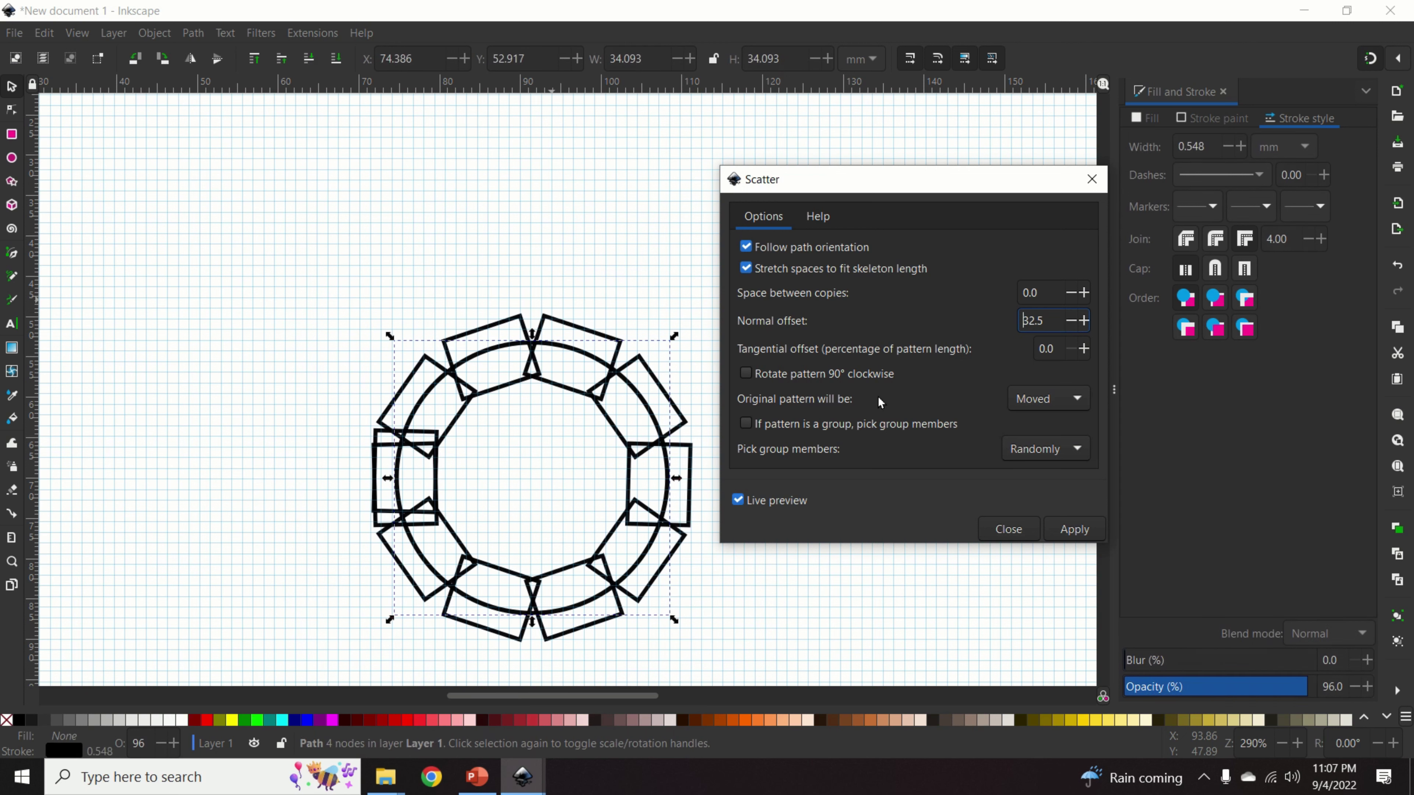
pyautogui.click(1071, 322)
pyautogui.click(1072, 323)
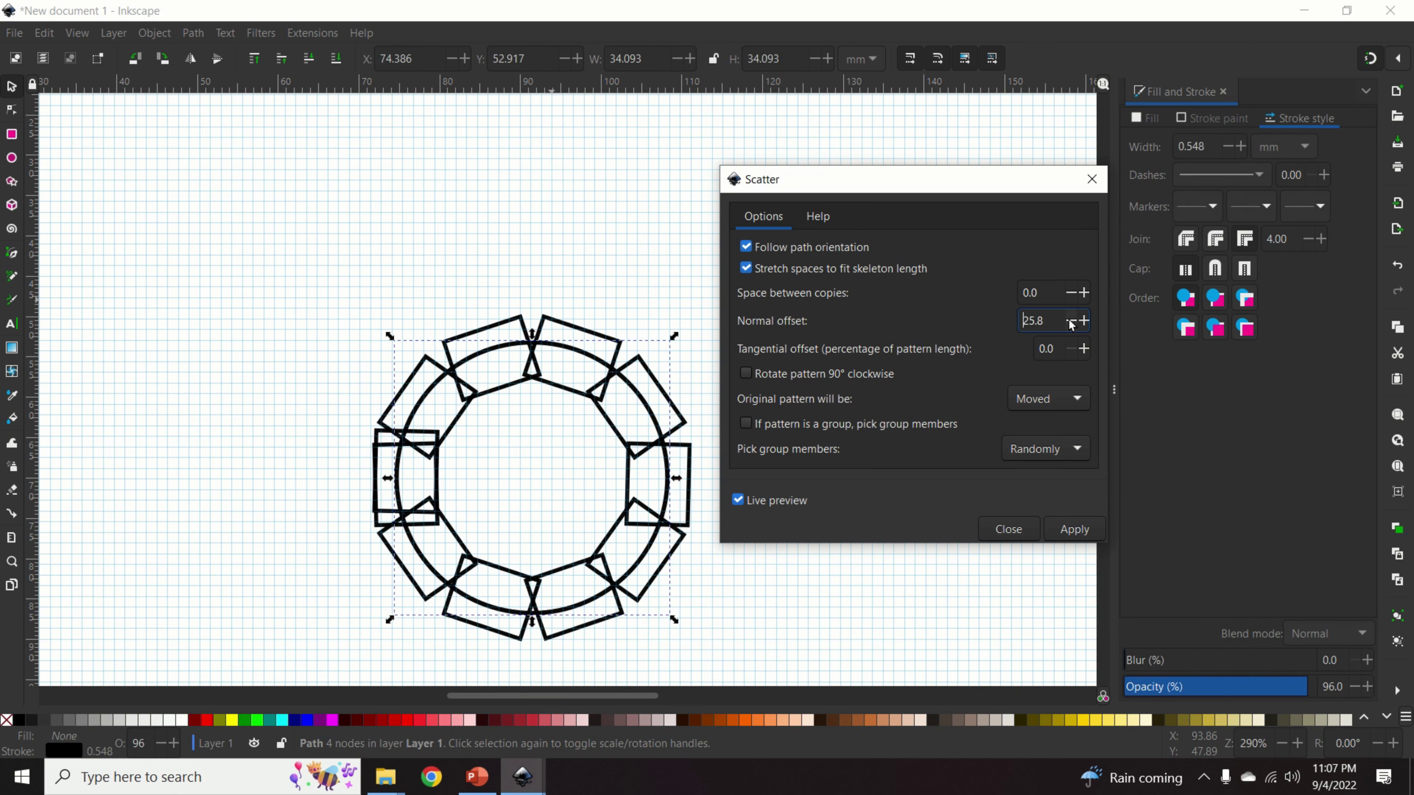
pyautogui.click(1072, 323)
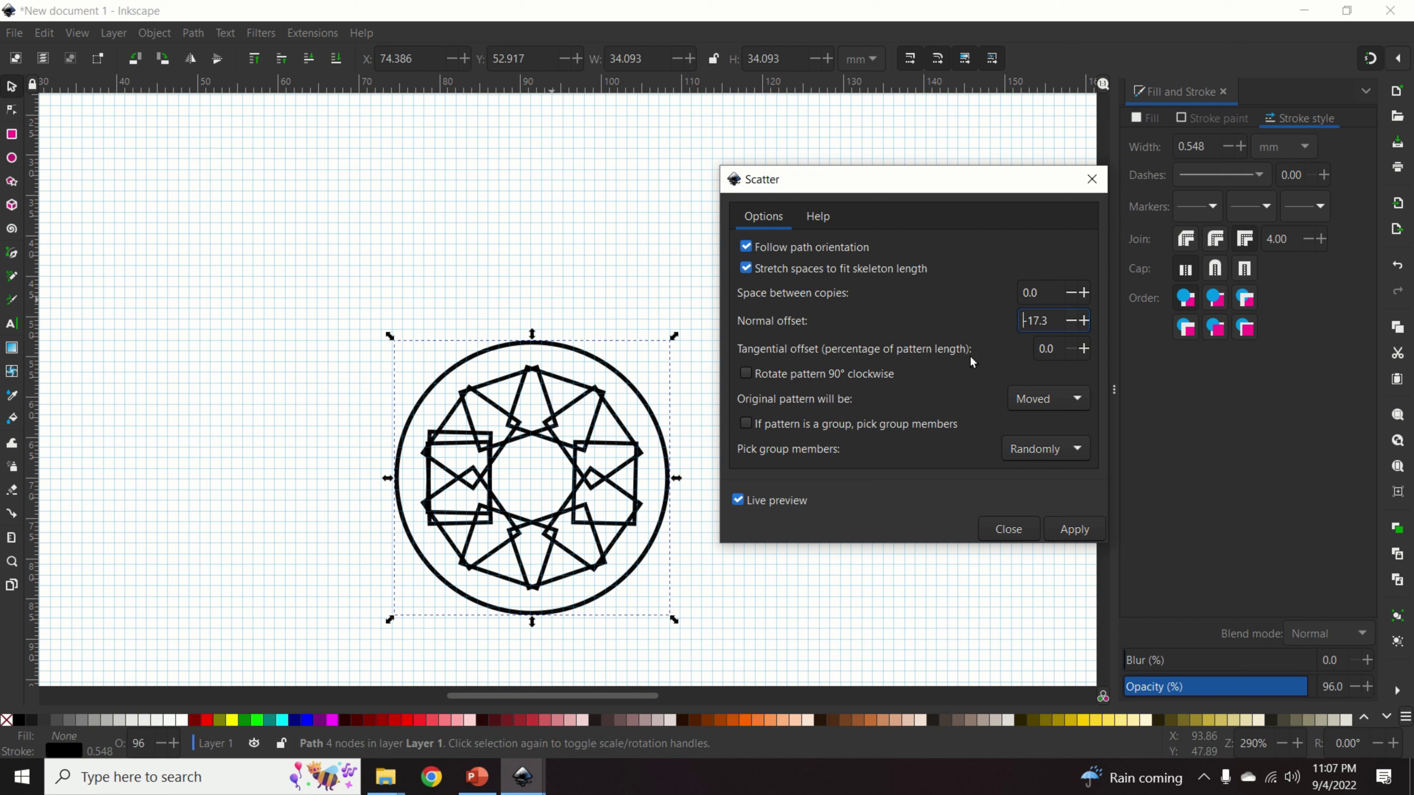
pyautogui.click(1082, 322)
pyautogui.click(1084, 323)
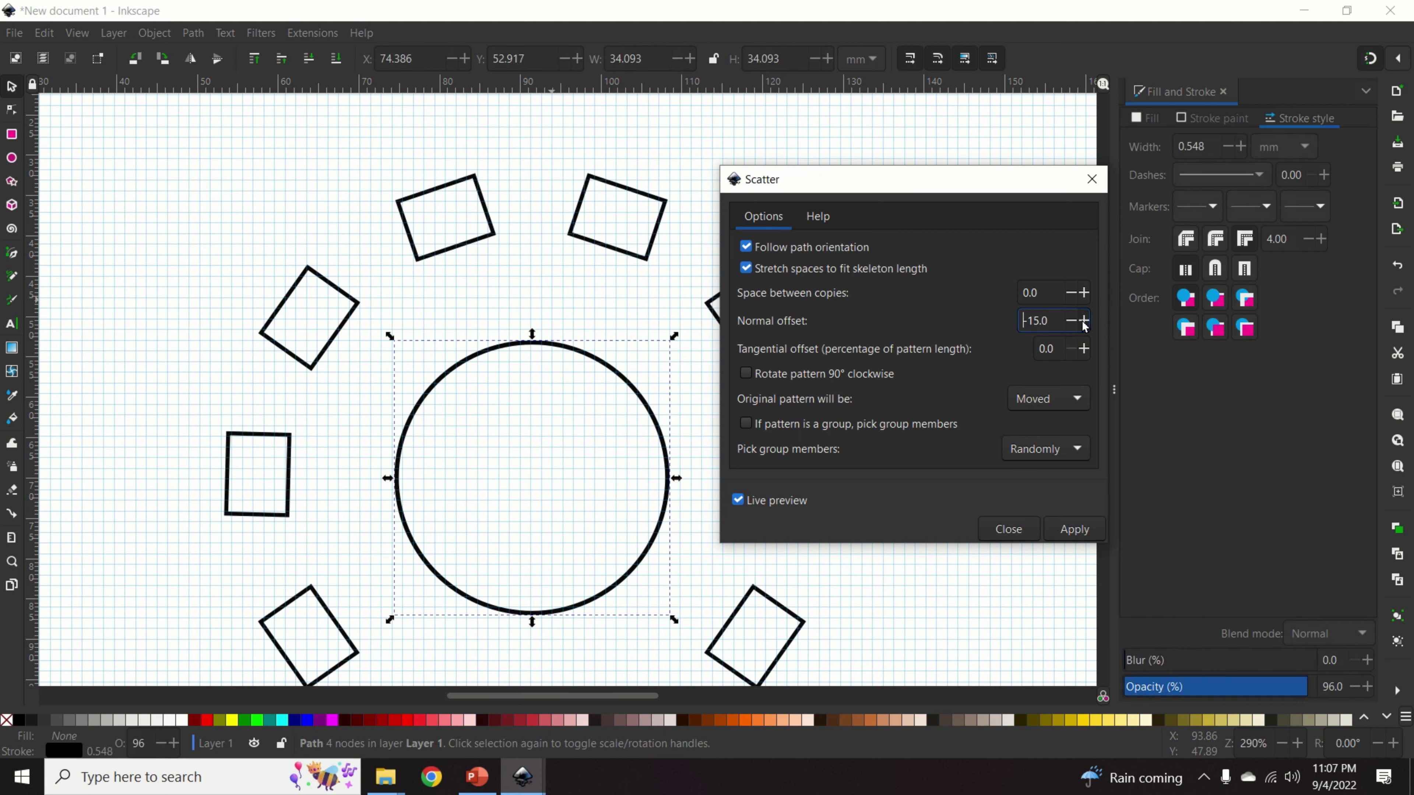
pyautogui.click(1084, 323)
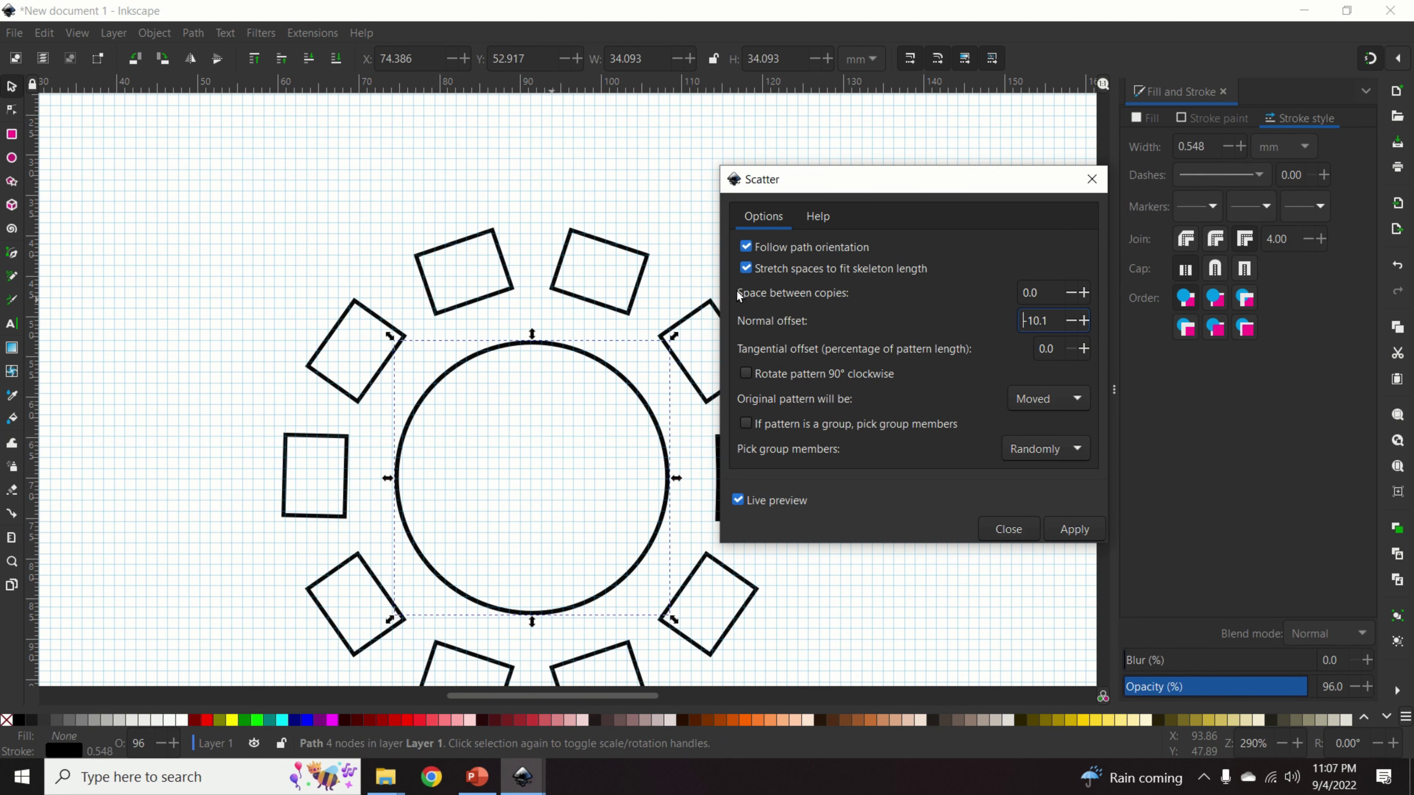
# Set the space between copies to -1.6, apply the Scatter effect and close its dialog.
pyautogui.click(1083, 292)
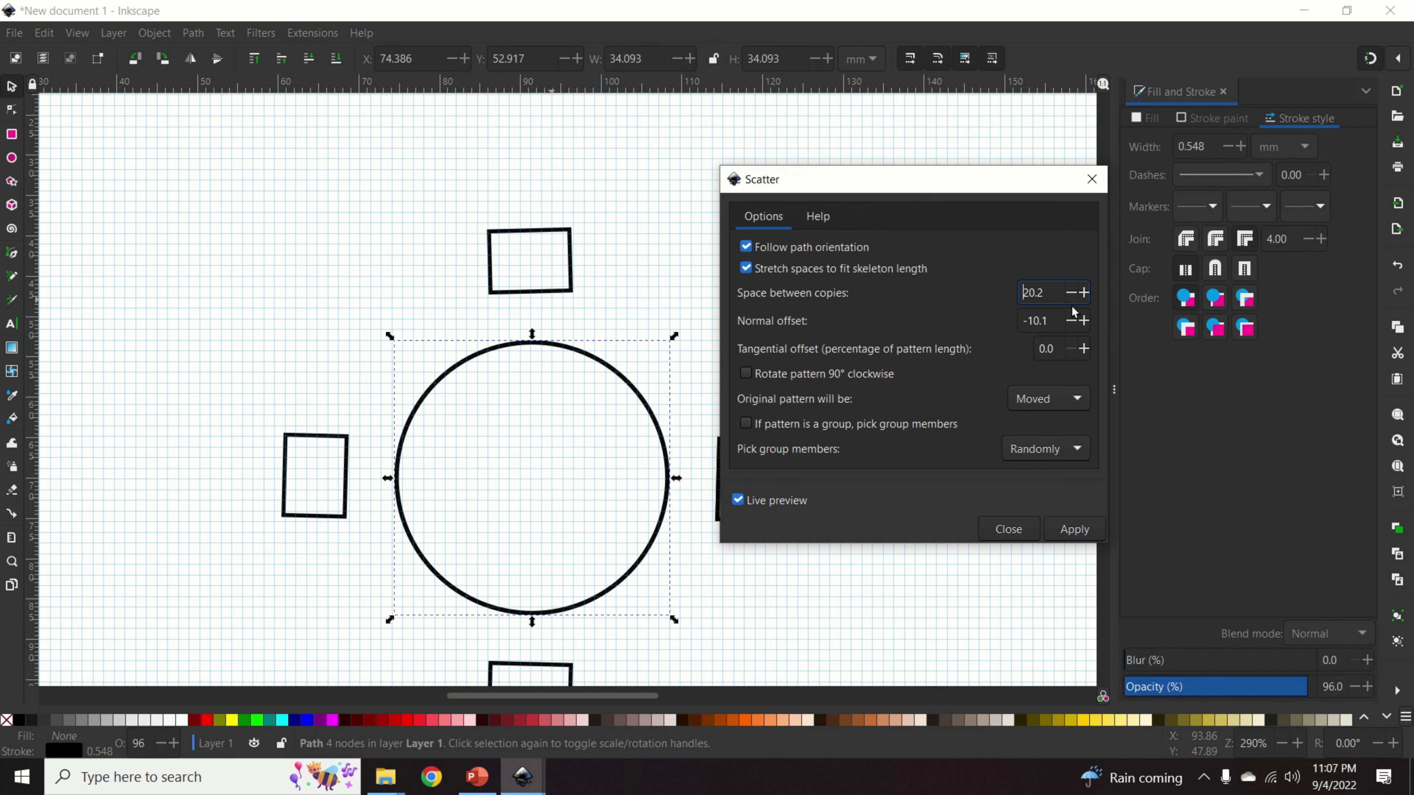
pyautogui.moveTo(962, 184); pyautogui.dragTo(1238, 265)
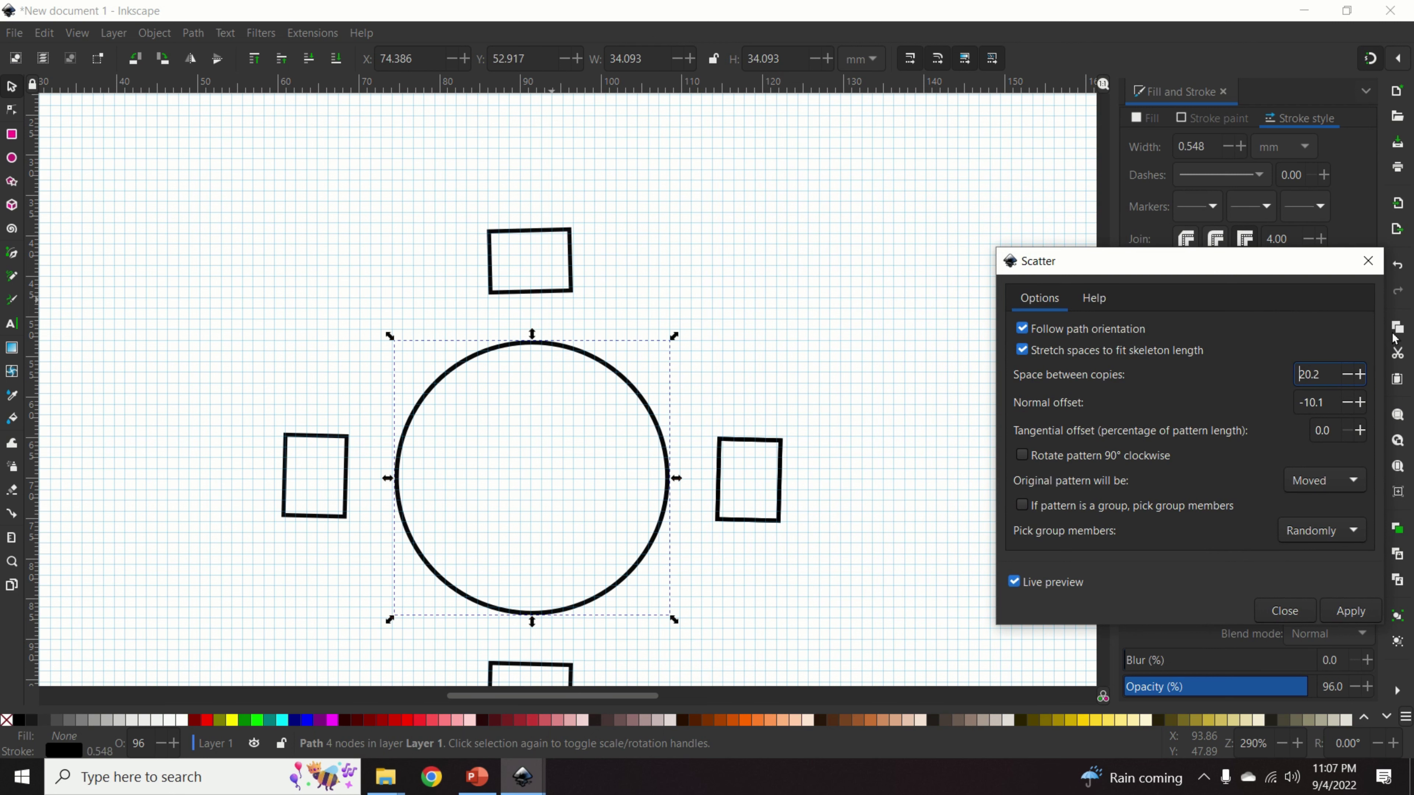
pyautogui.click(1347, 373)
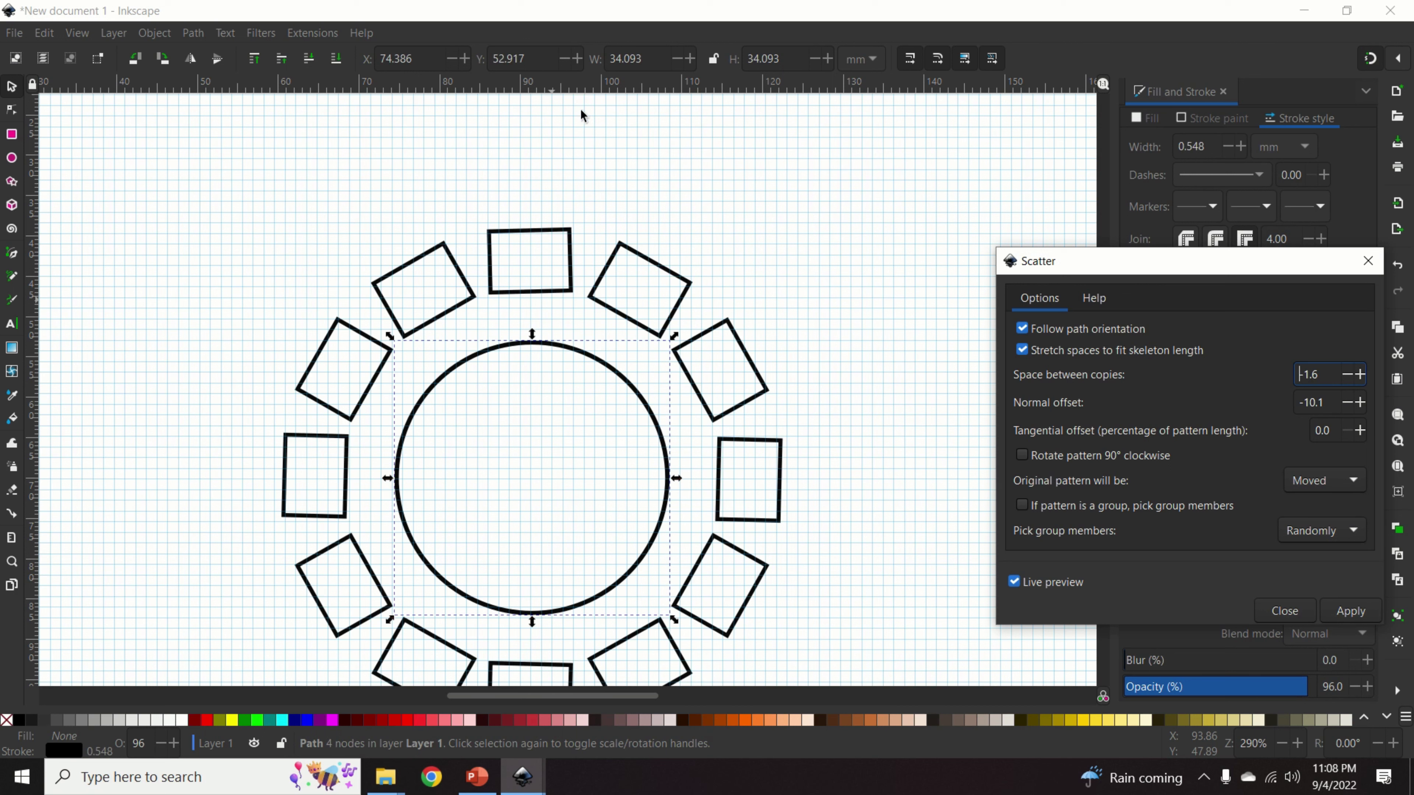
pyautogui.click(1351, 611)
pyautogui.moveTo(1171, 261); pyautogui.dragTo(927, 197)
pyautogui.click(1136, 200)
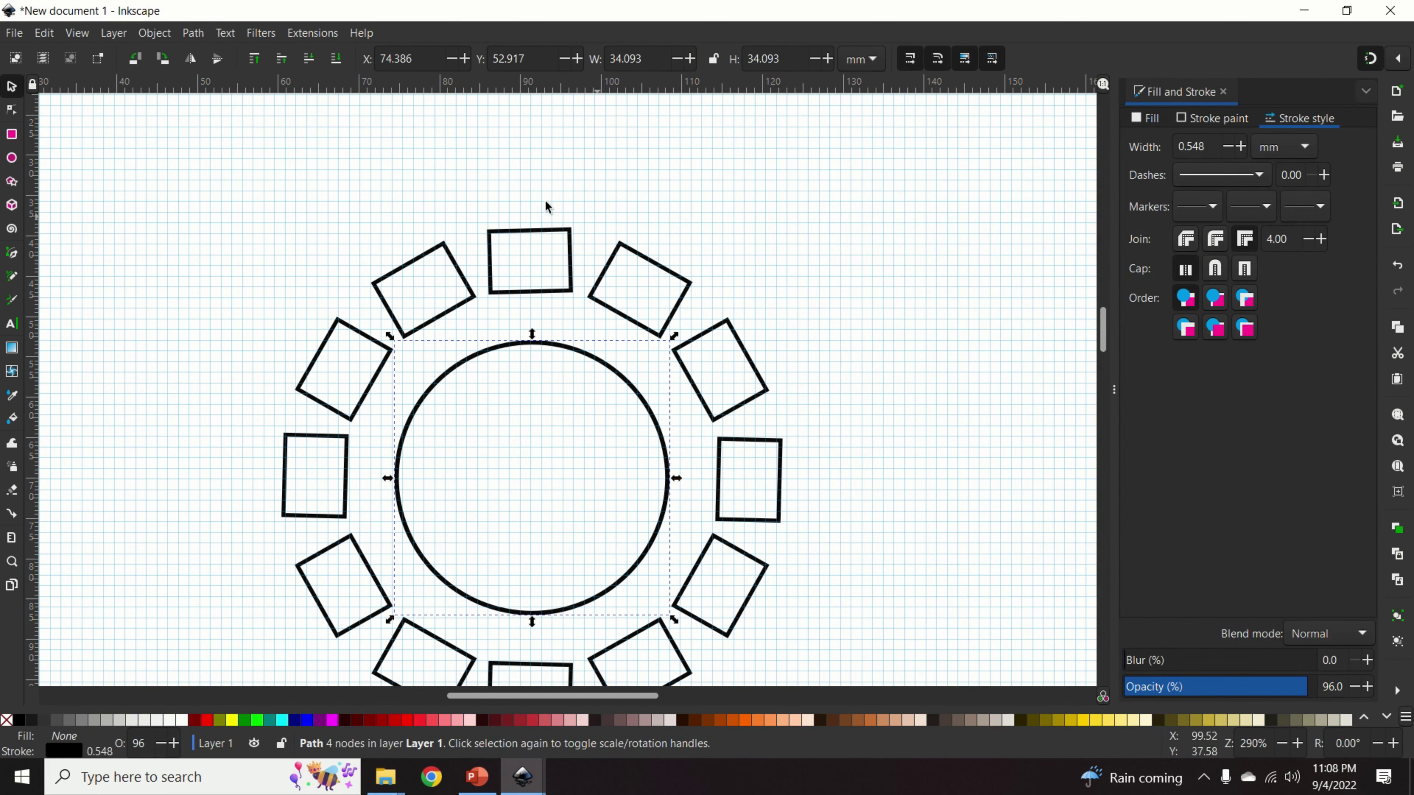
# Examine the finished ring of rectangles and switch to drawing.svg to compare it with the example circles ringed by squares and triangles.
pyautogui.scroll(-5, 553, 279)
pyautogui.scroll(-4, 562, 275)
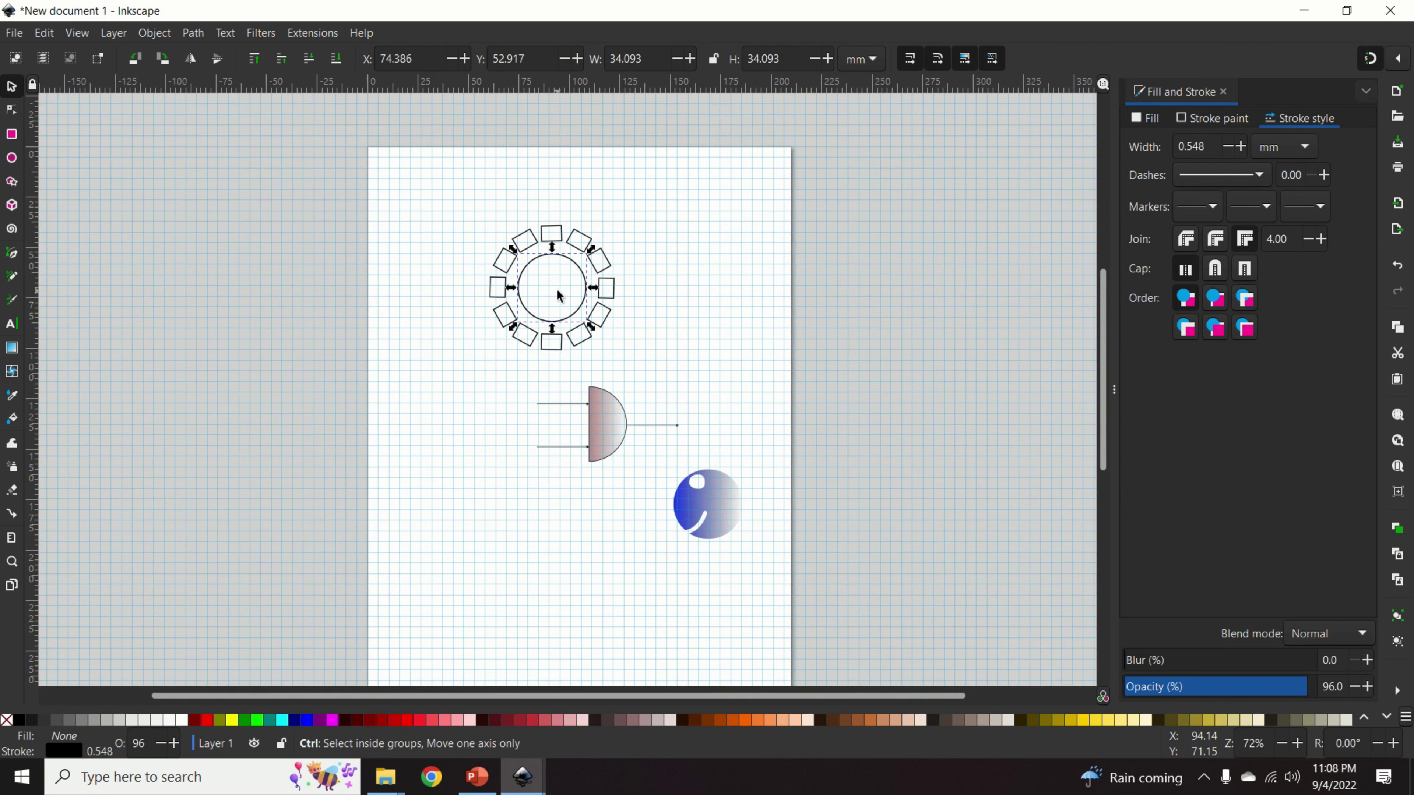
pyautogui.scroll(4, 560, 292)
pyautogui.scroll(-2, 560, 292)
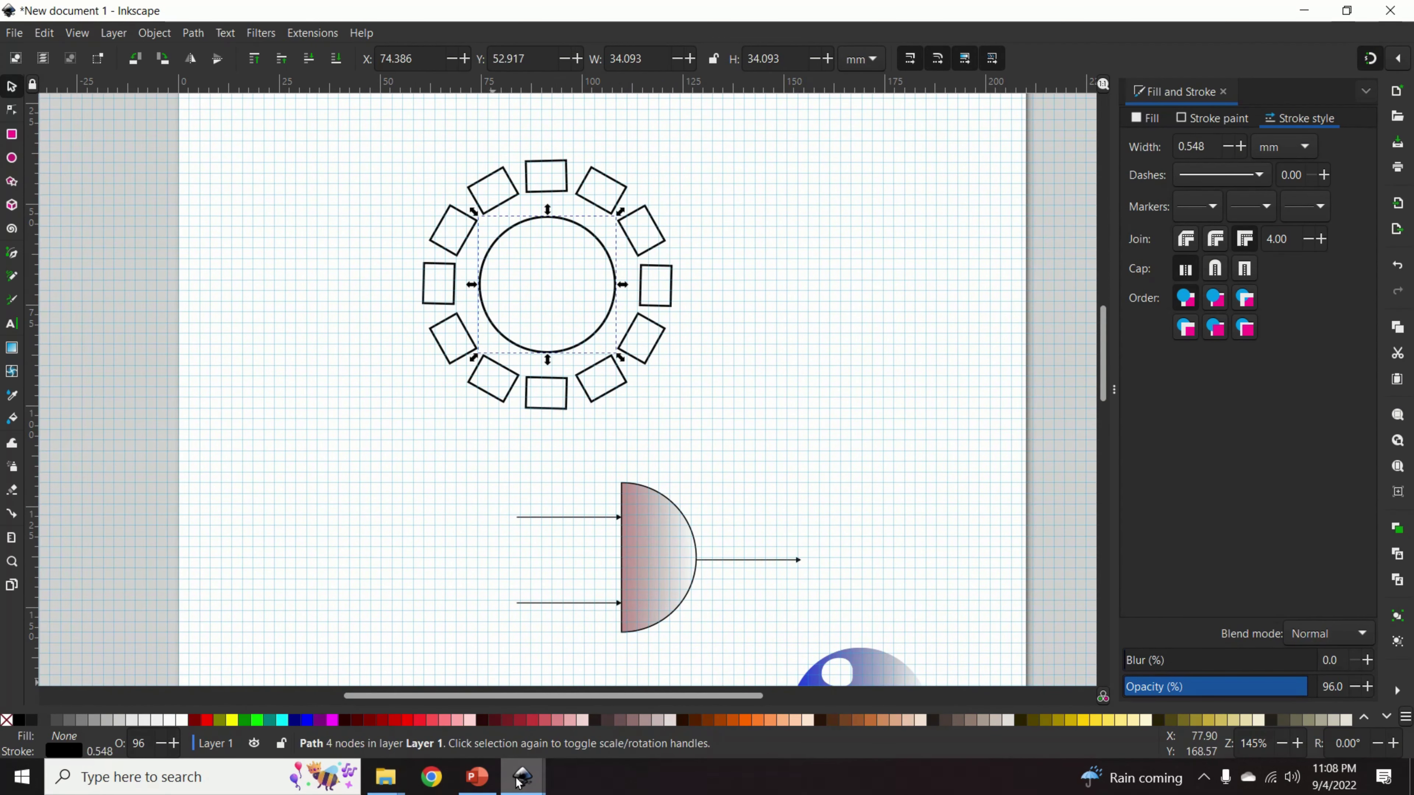
pyautogui.moveTo(522, 777)
pyautogui.click(458, 701)
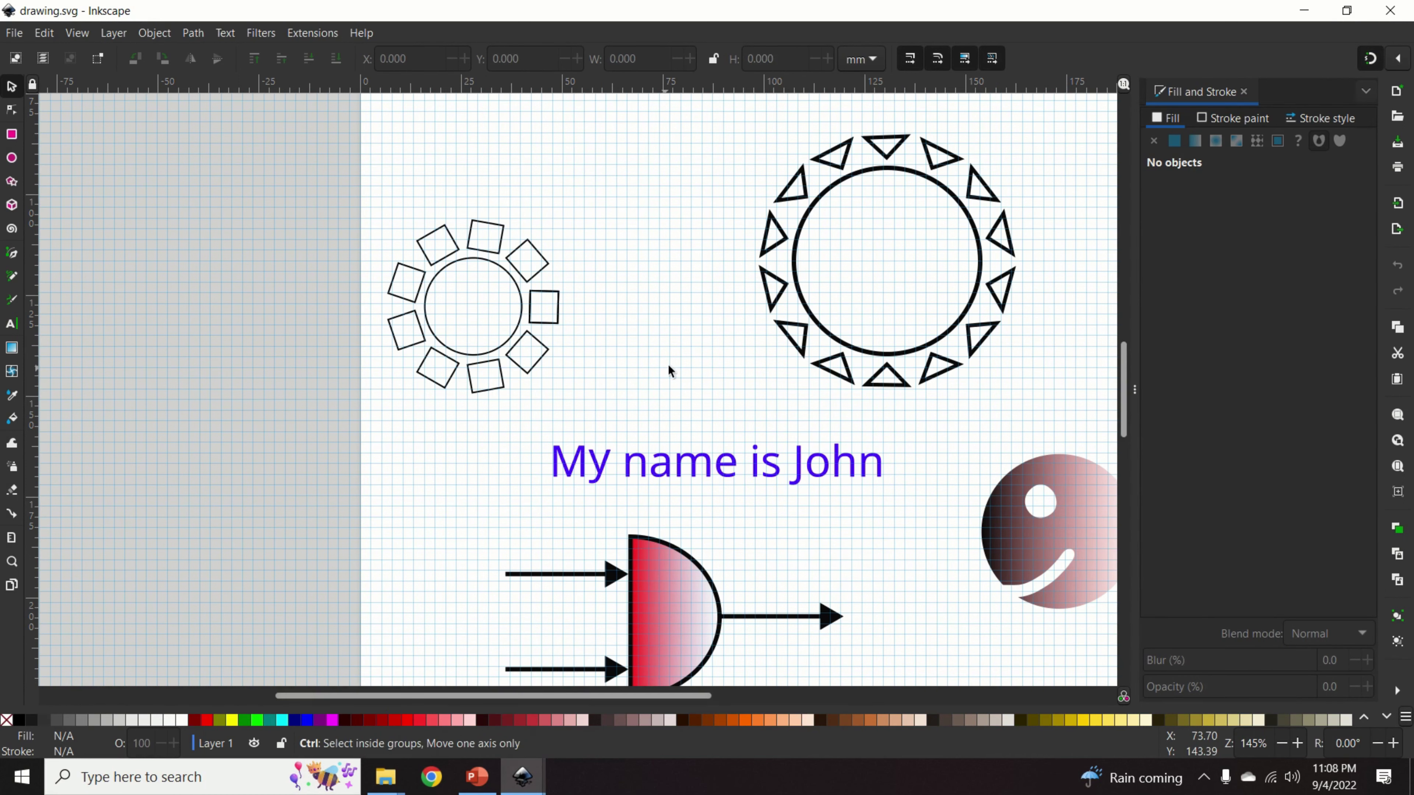
pyautogui.scroll(-1, 671, 365)
pyautogui.scroll(-3, 727, 398)
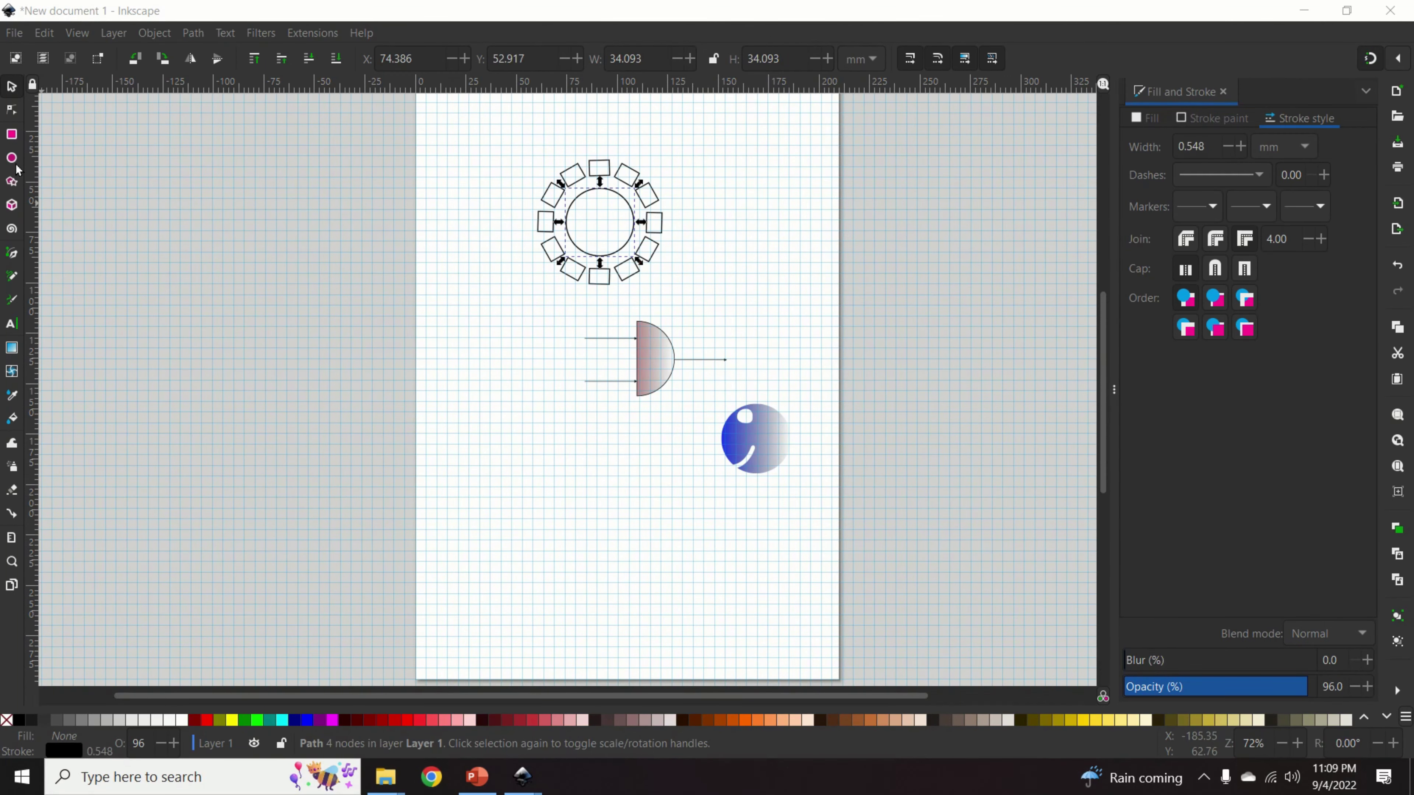
# Draw a rectangle about 117 by 77 mm in the lower part of the page and give it a linear gradient fill.
pyautogui.click(12, 135)
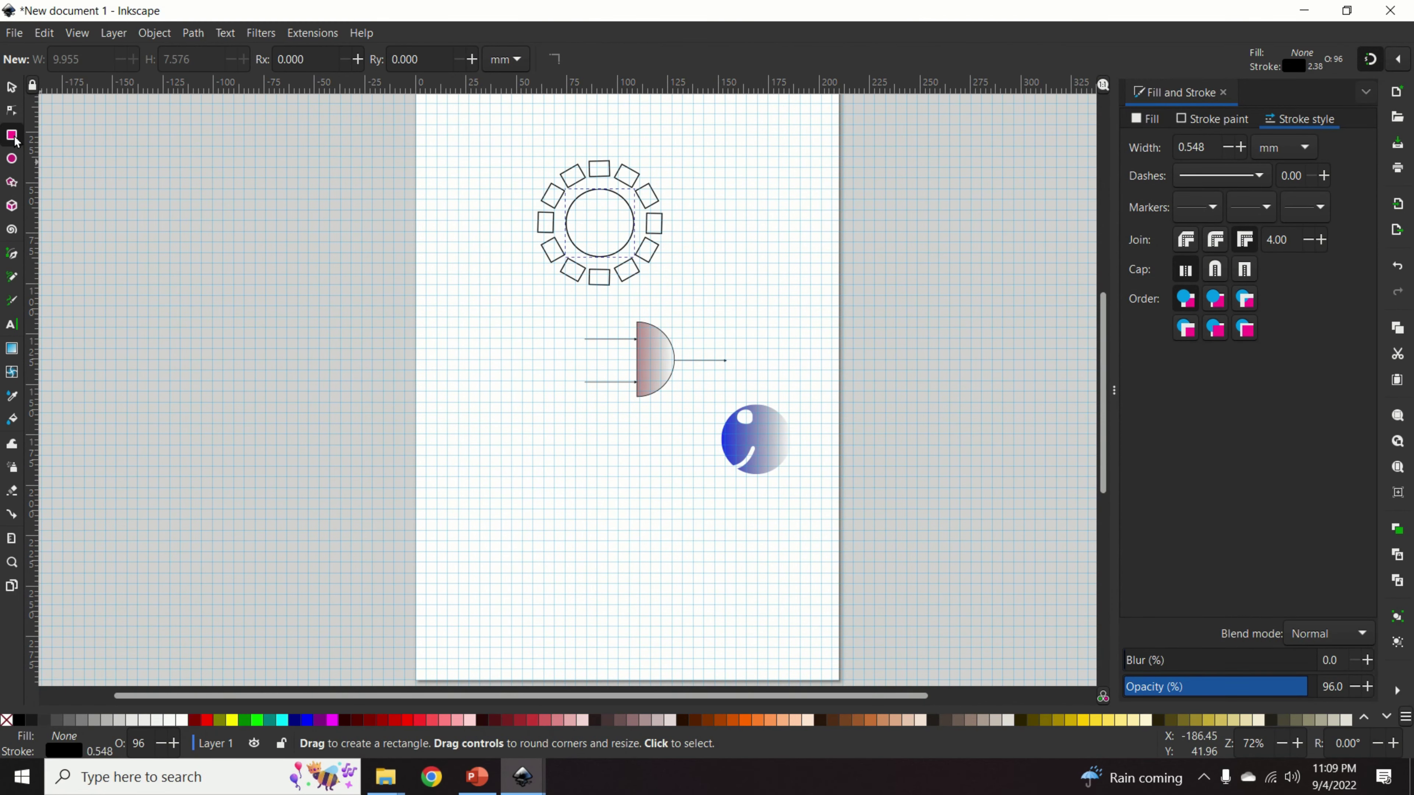
pyautogui.moveTo(448, 474); pyautogui.dragTo(686, 628)
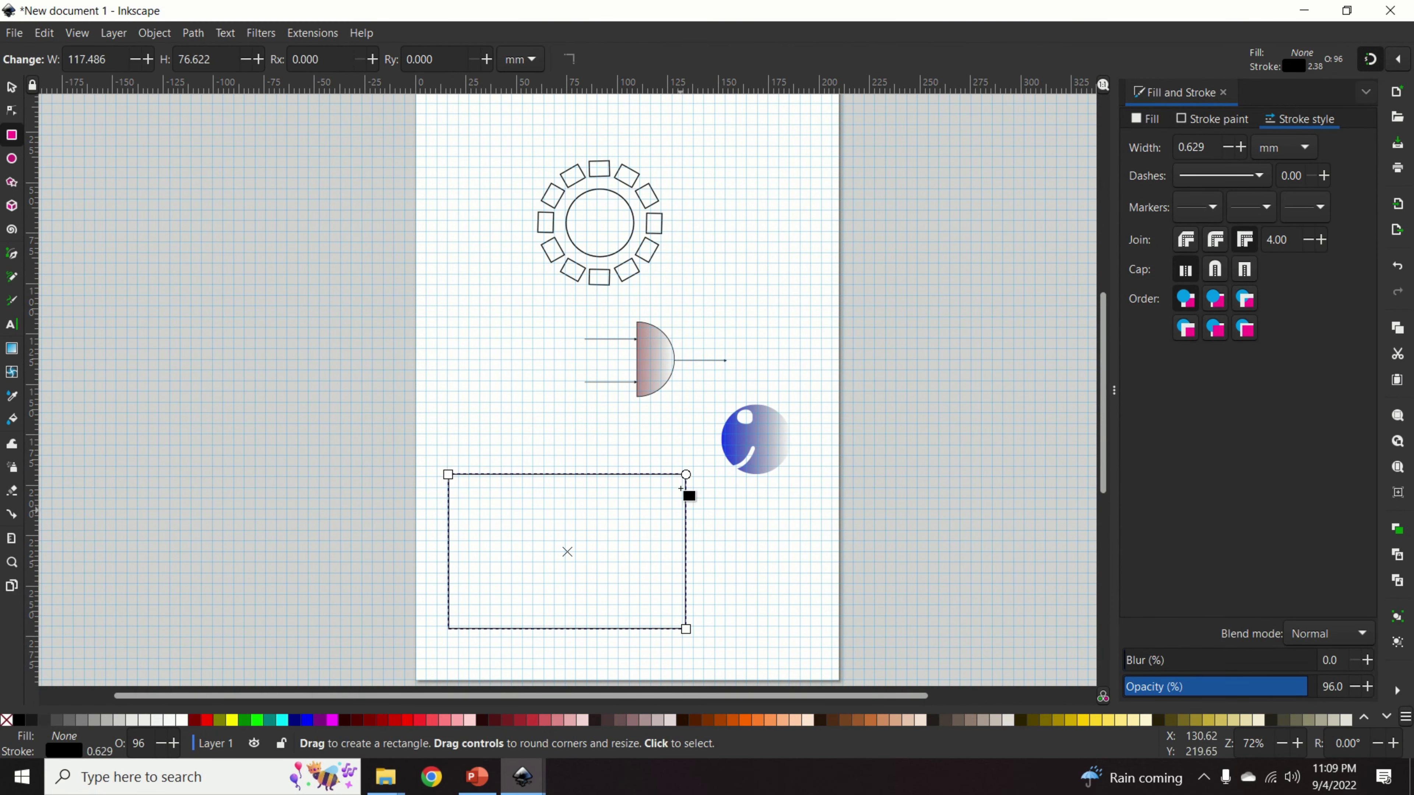
pyautogui.click(1147, 119)
pyautogui.click(1194, 143)
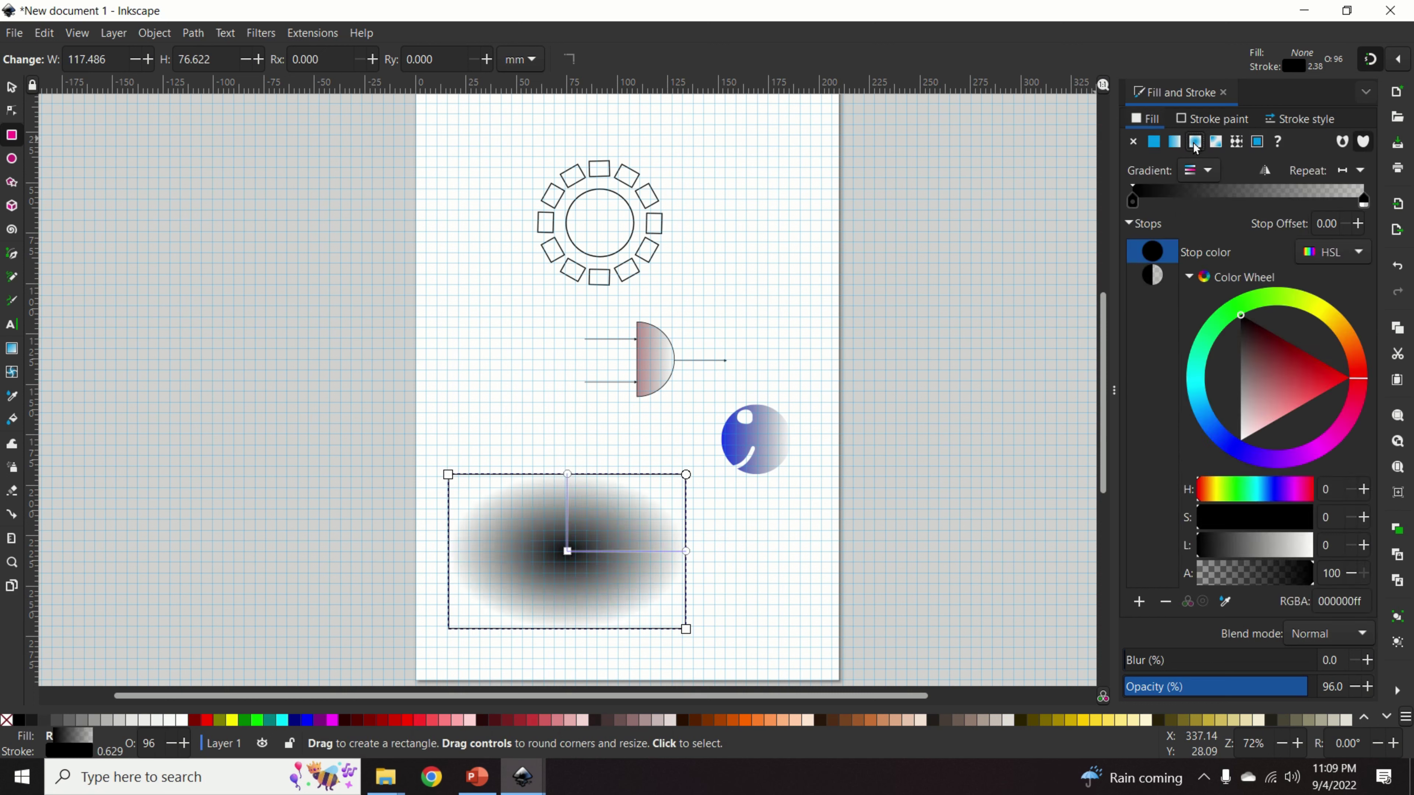
pyautogui.click(1173, 143)
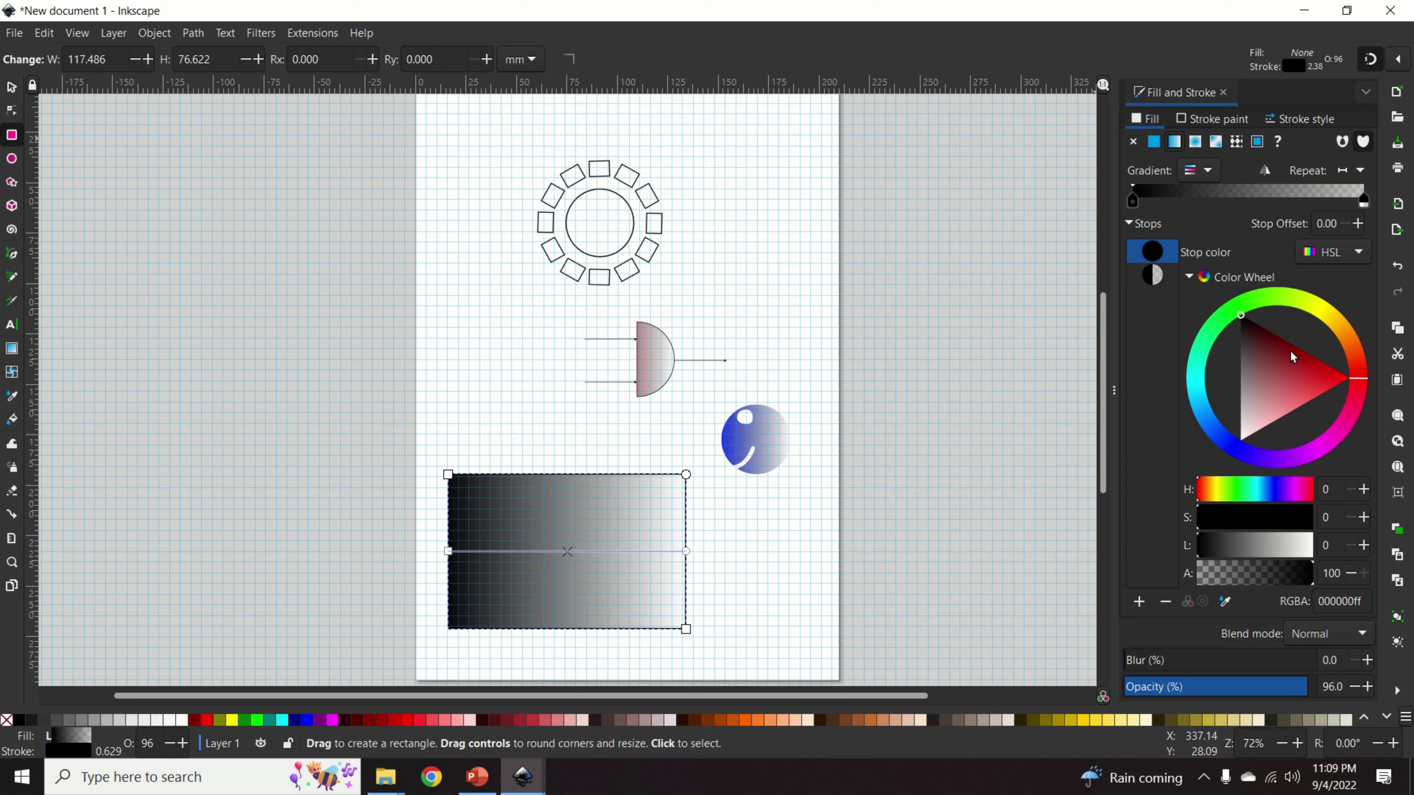
# Set the first stop of the rectangle's gradient to blue 1011ebff.
pyautogui.moveTo(1238, 315)
pyautogui.mouseDown()
pyautogui.moveTo(1274, 362)
pyautogui.moveTo(1235, 388)
pyautogui.moveTo(1203, 362)
pyautogui.moveTo(1253, 332)
pyautogui.moveTo(1224, 307)
pyautogui.moveTo(1224, 454)
pyautogui.moveTo(1235, 449)
pyautogui.mouseUp()
pyautogui.click(1245, 424)
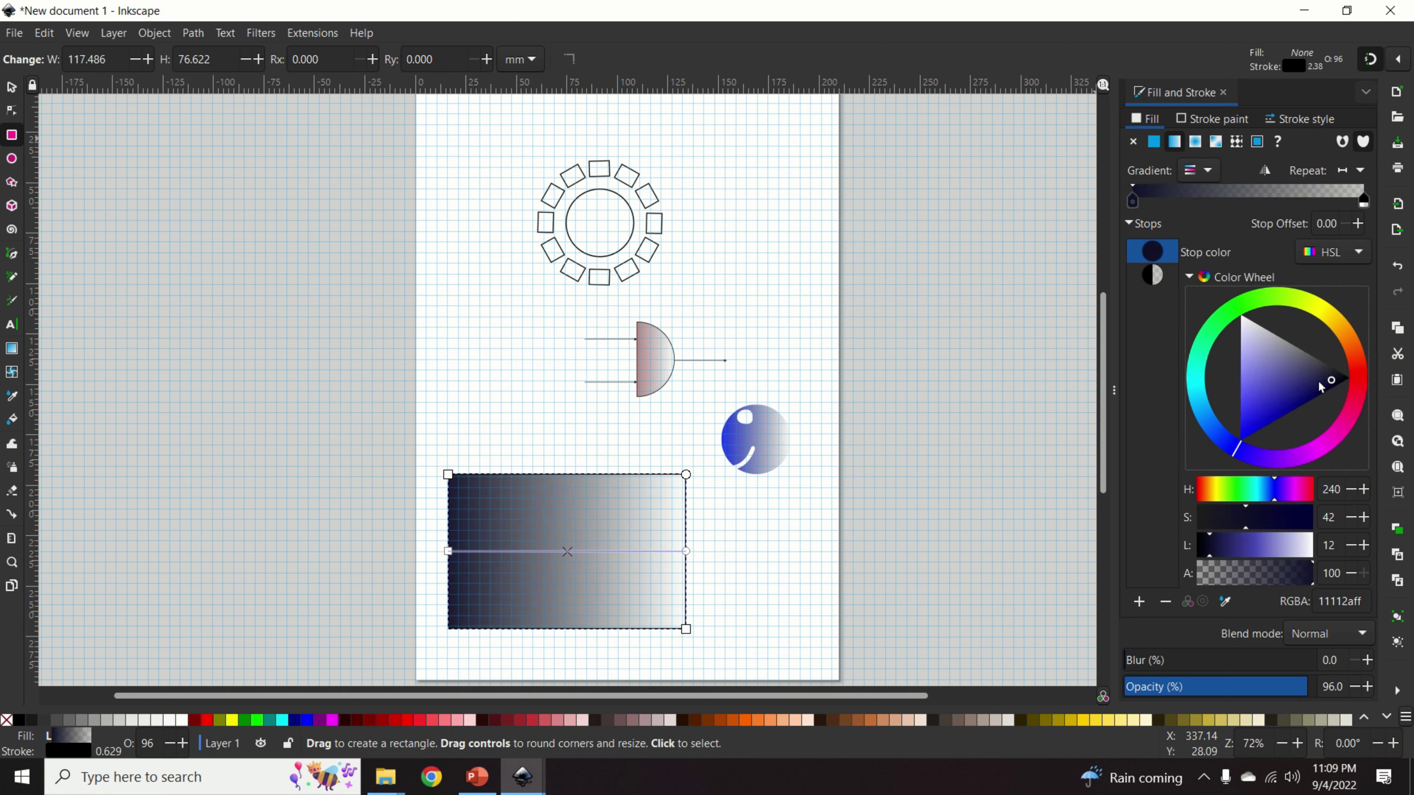
pyautogui.moveTo(1321, 386); pyautogui.dragTo(1251, 436)
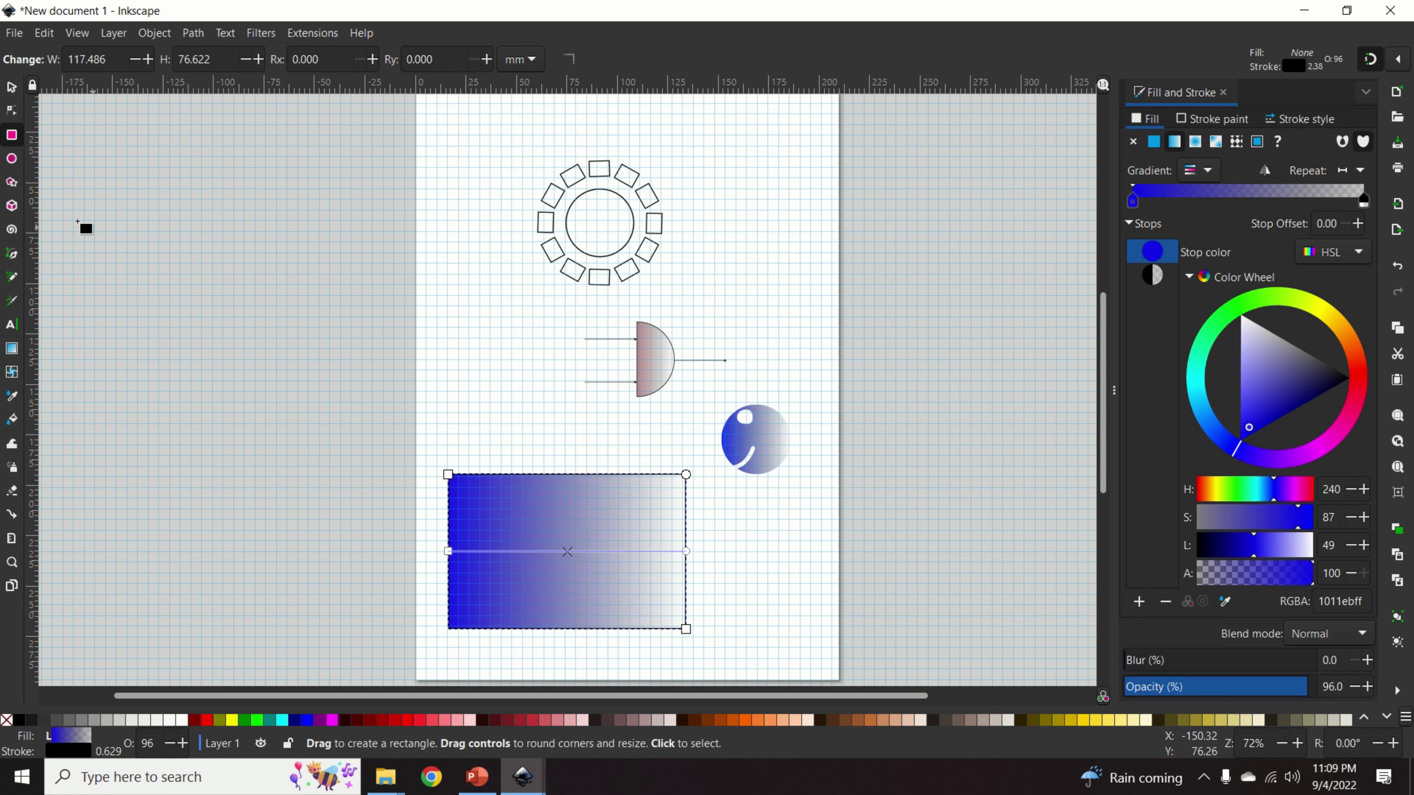
# Draw a five-cornered star about 63 by 60 mm above the rectangle and fill it with flat black.
pyautogui.click(11, 183)
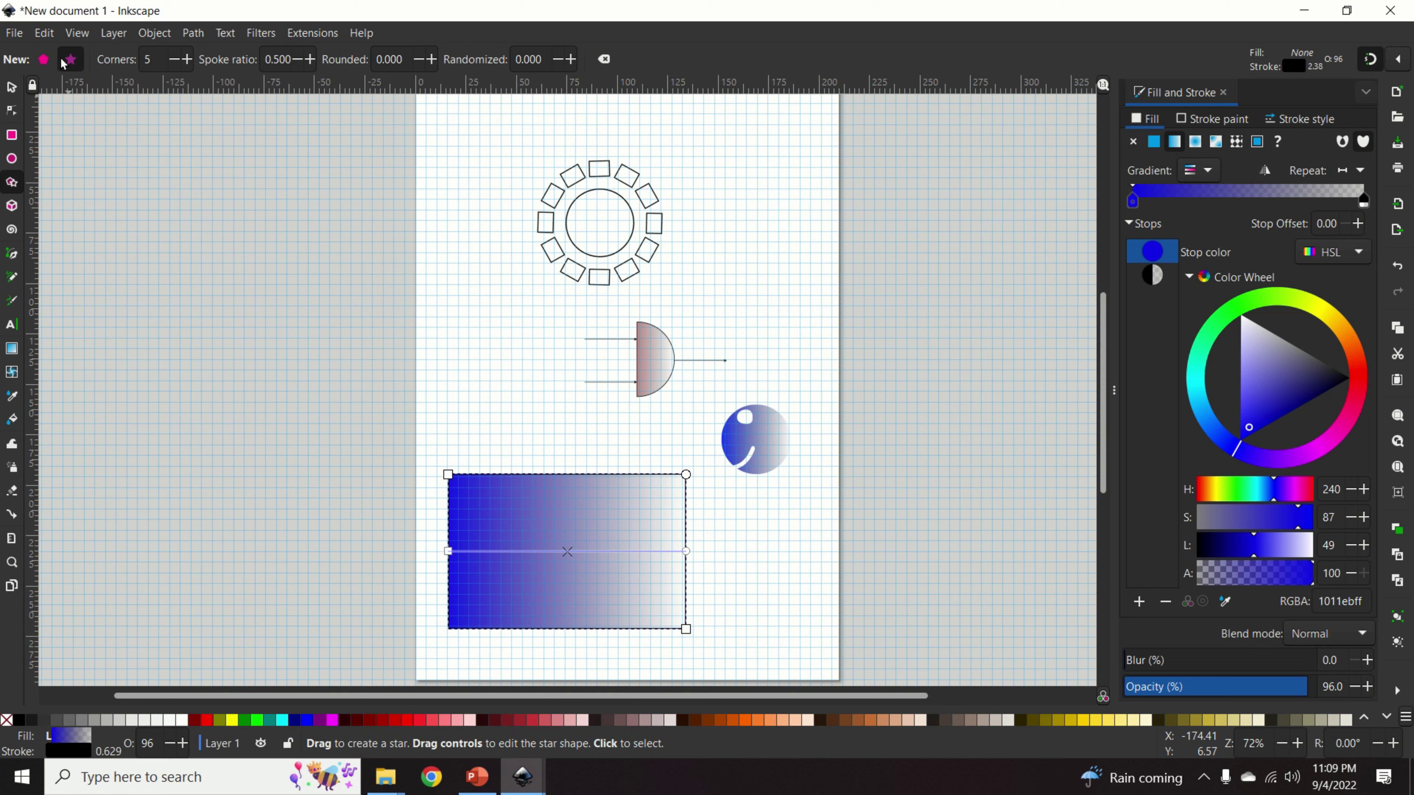
pyautogui.moveTo(466, 351)
pyautogui.mouseDown()
pyautogui.moveTo(536, 420)
pyautogui.moveTo(487, 375)
pyautogui.moveTo(507, 403)
pyautogui.mouseUp()
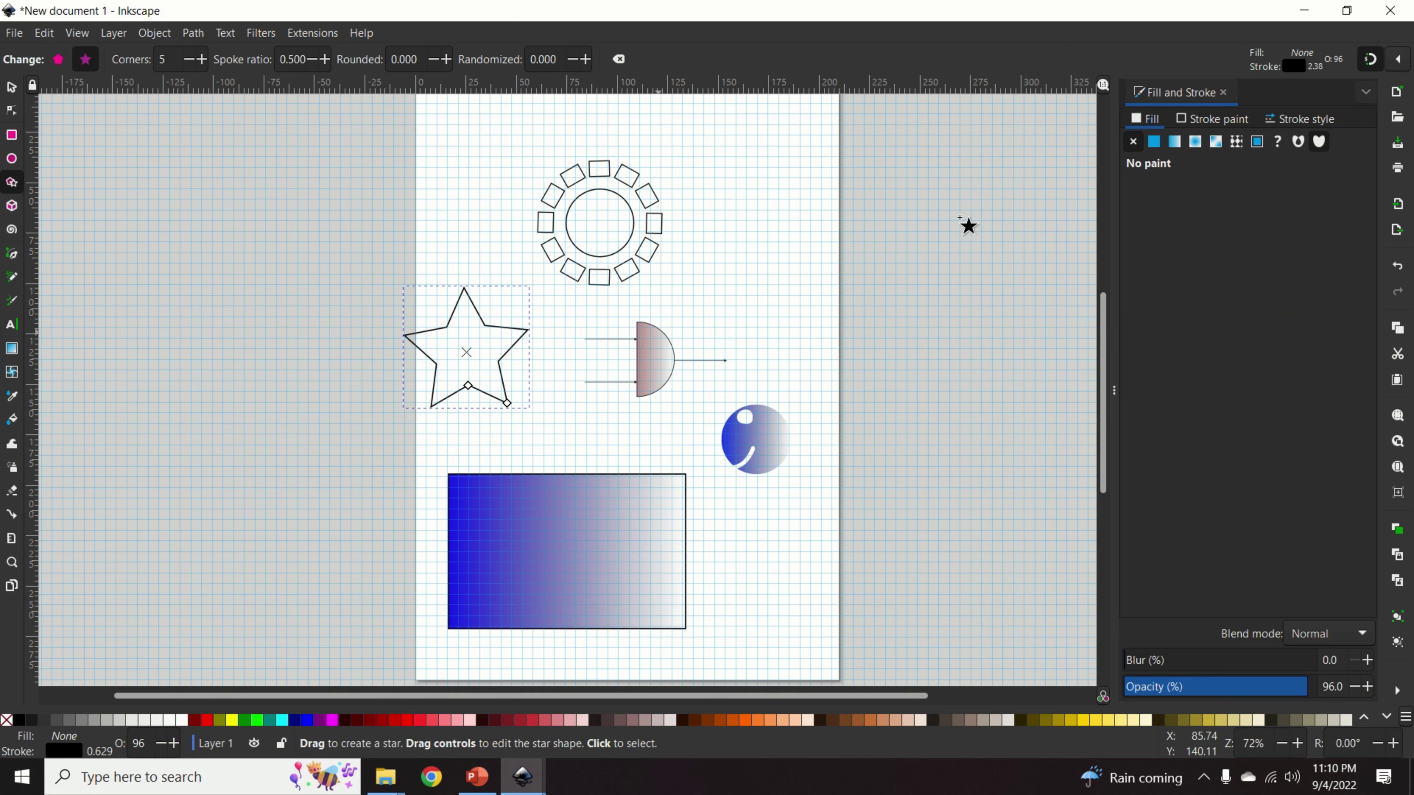
pyautogui.click(1175, 141)
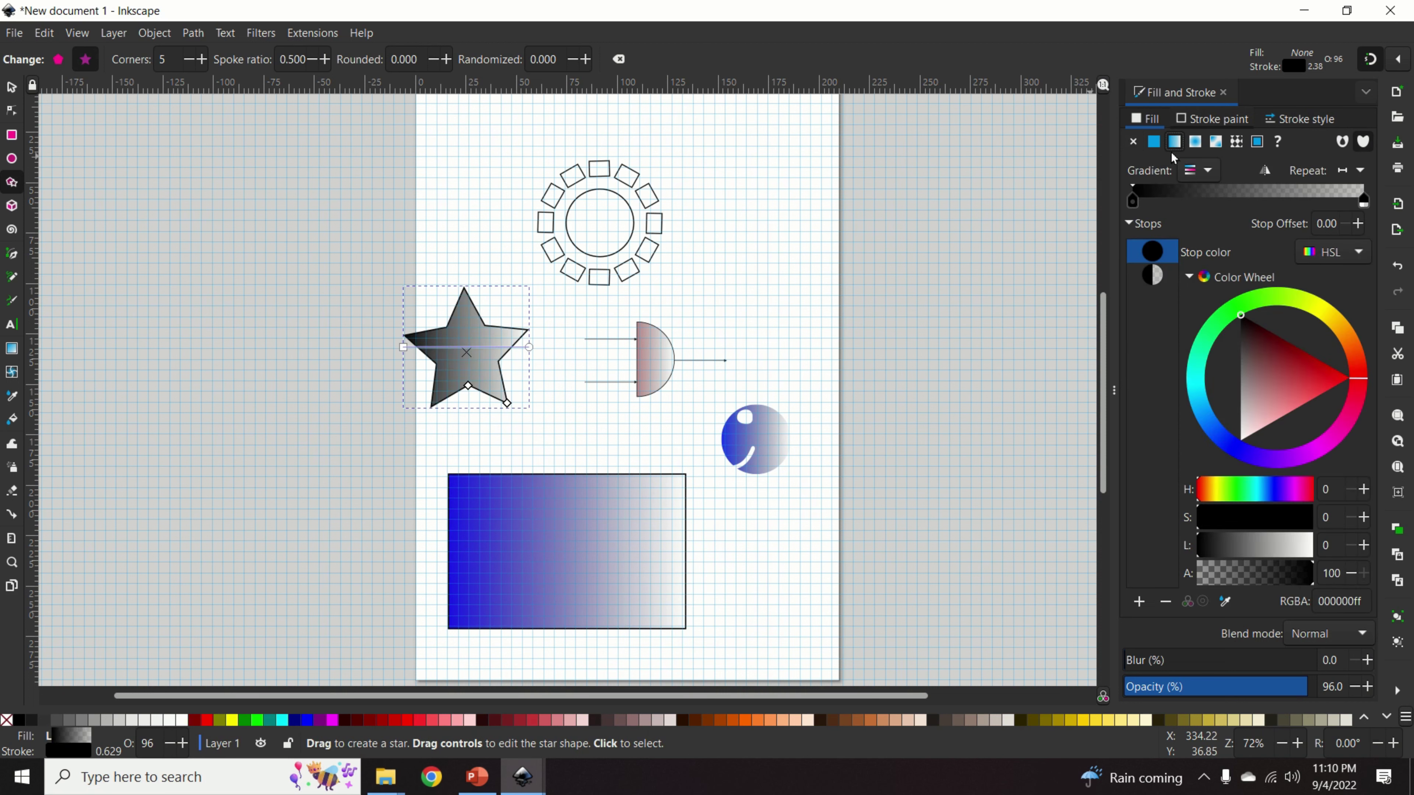
pyautogui.click(1154, 142)
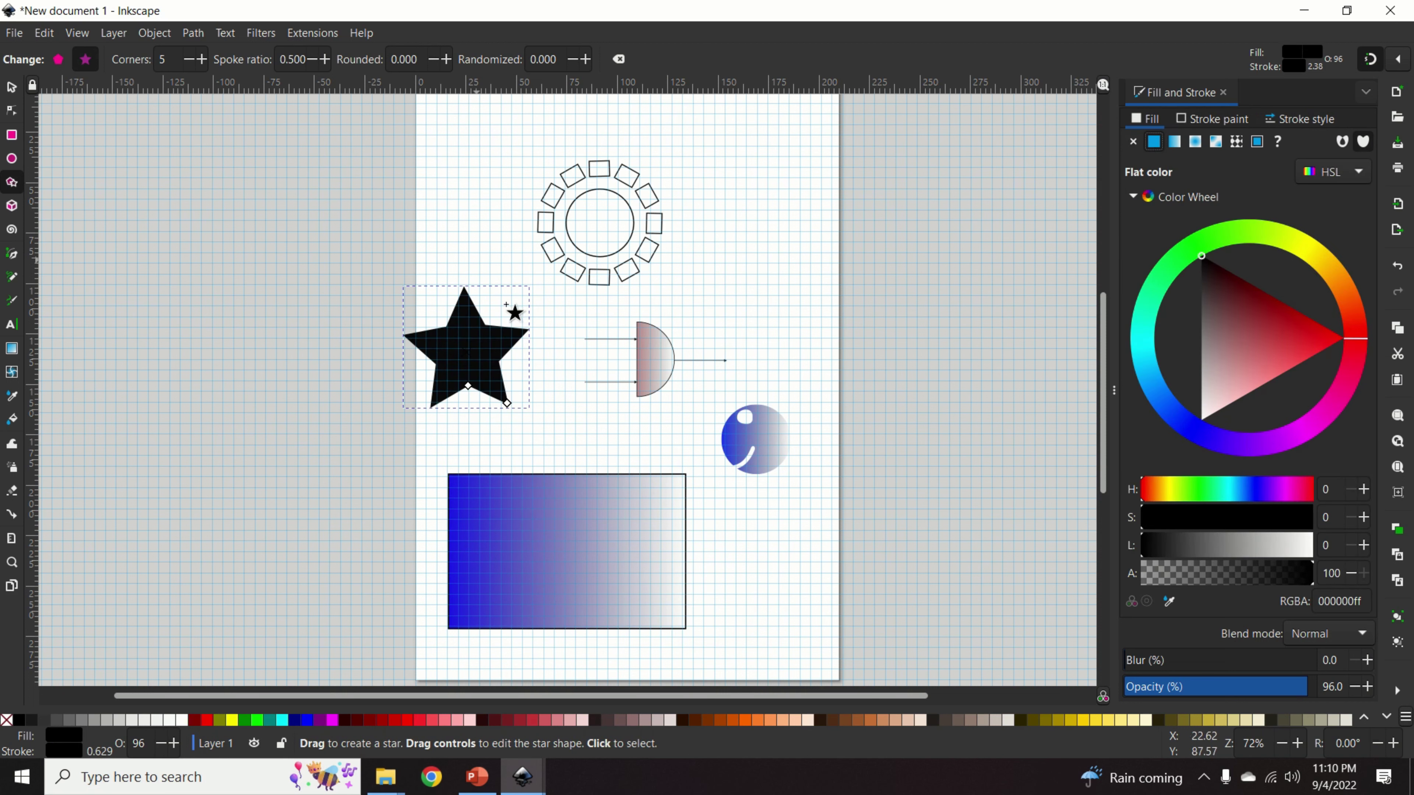
# Move the star onto the right half of the gradient rectangle and rotate it so one tip points down.
pyautogui.click(12, 91)
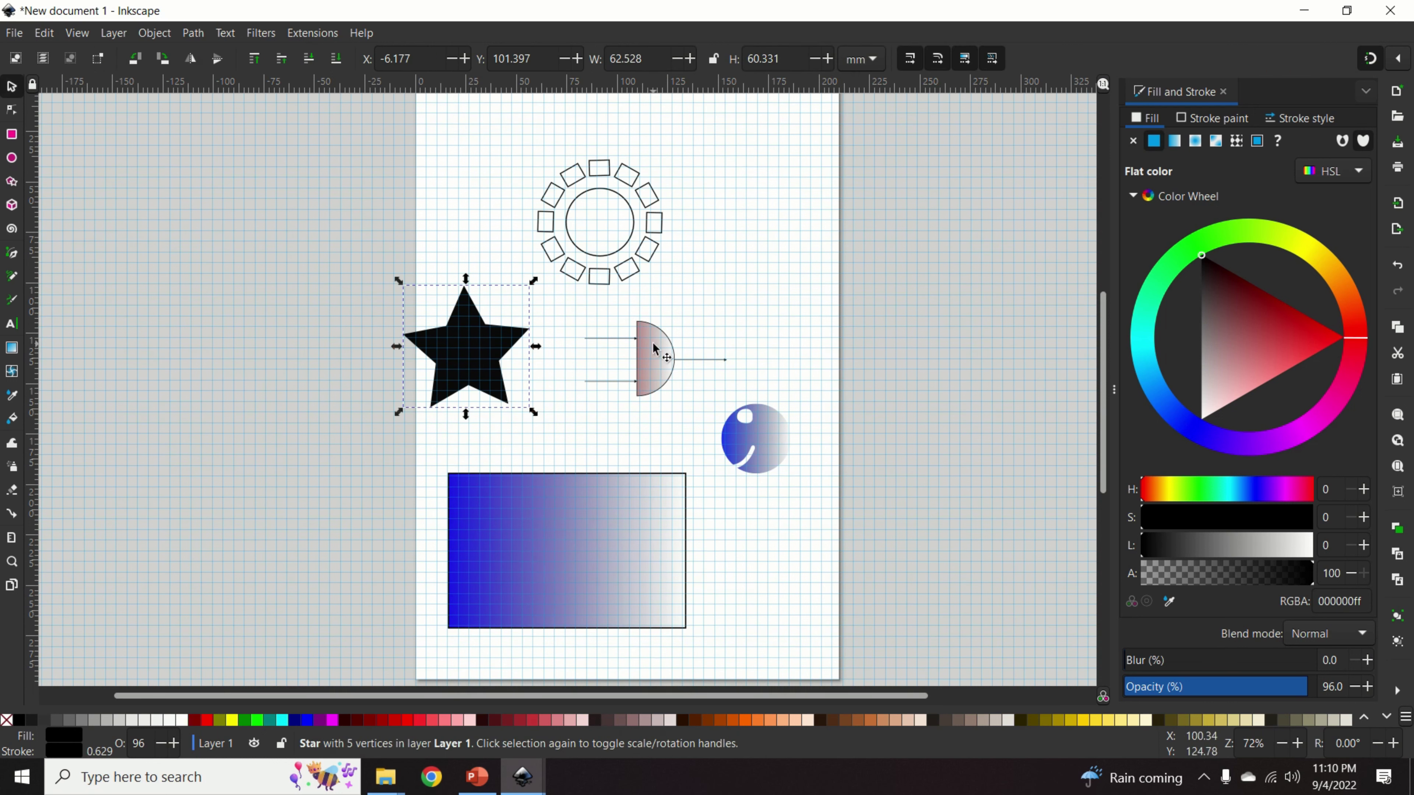
pyautogui.click(465, 243)
pyautogui.moveTo(475, 340); pyautogui.dragTo(617, 550)
pyautogui.click(600, 517)
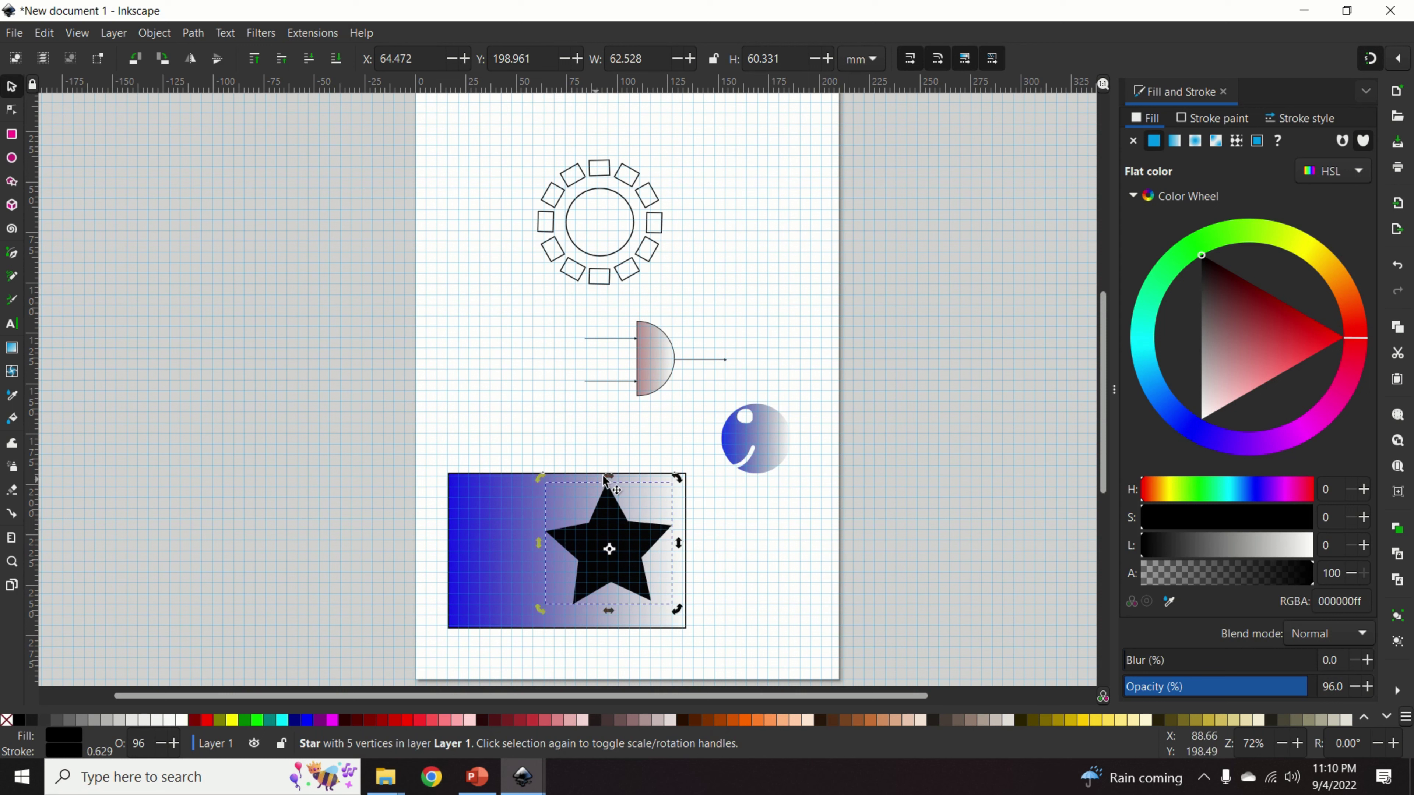
pyautogui.moveTo(610, 478); pyautogui.dragTo(517, 536)
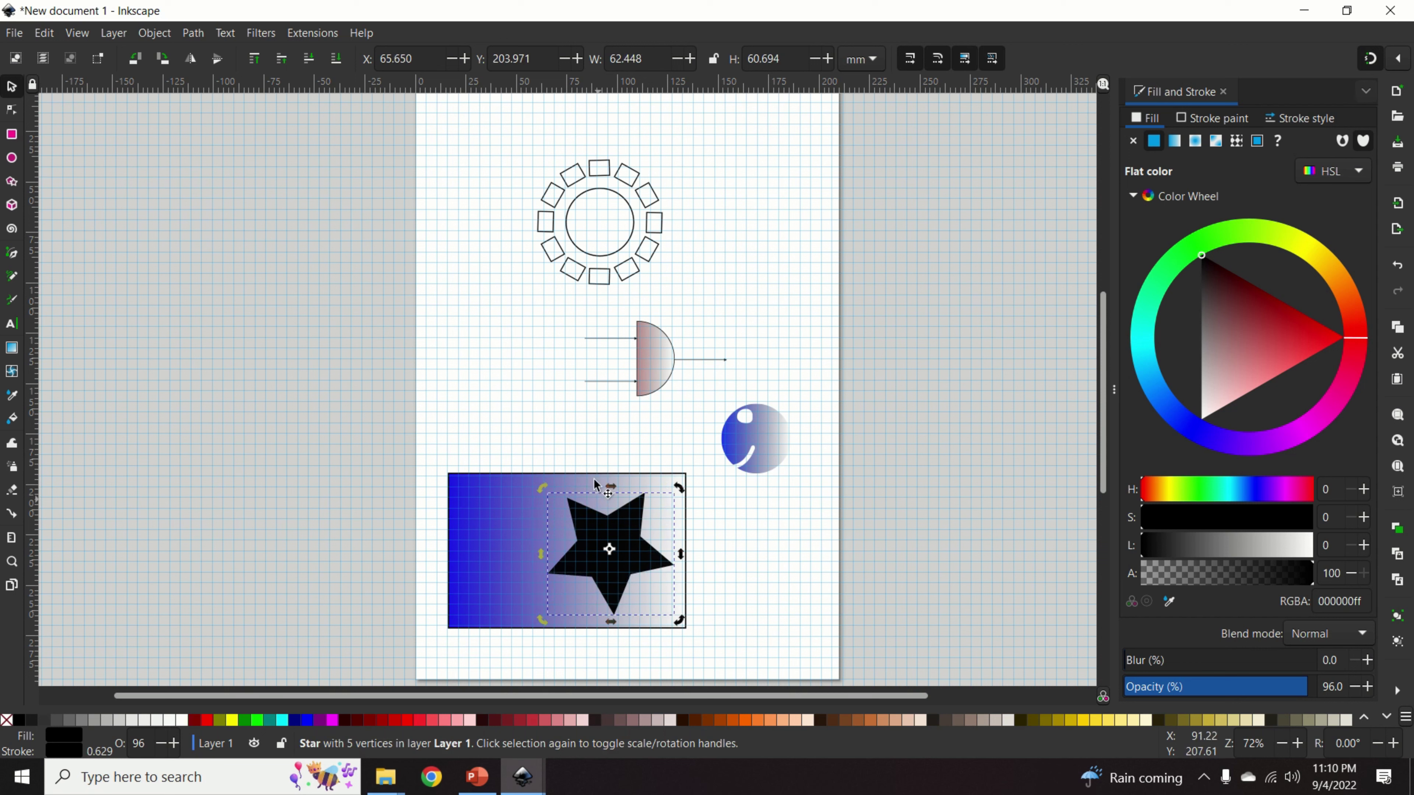
pyautogui.click(787, 254)
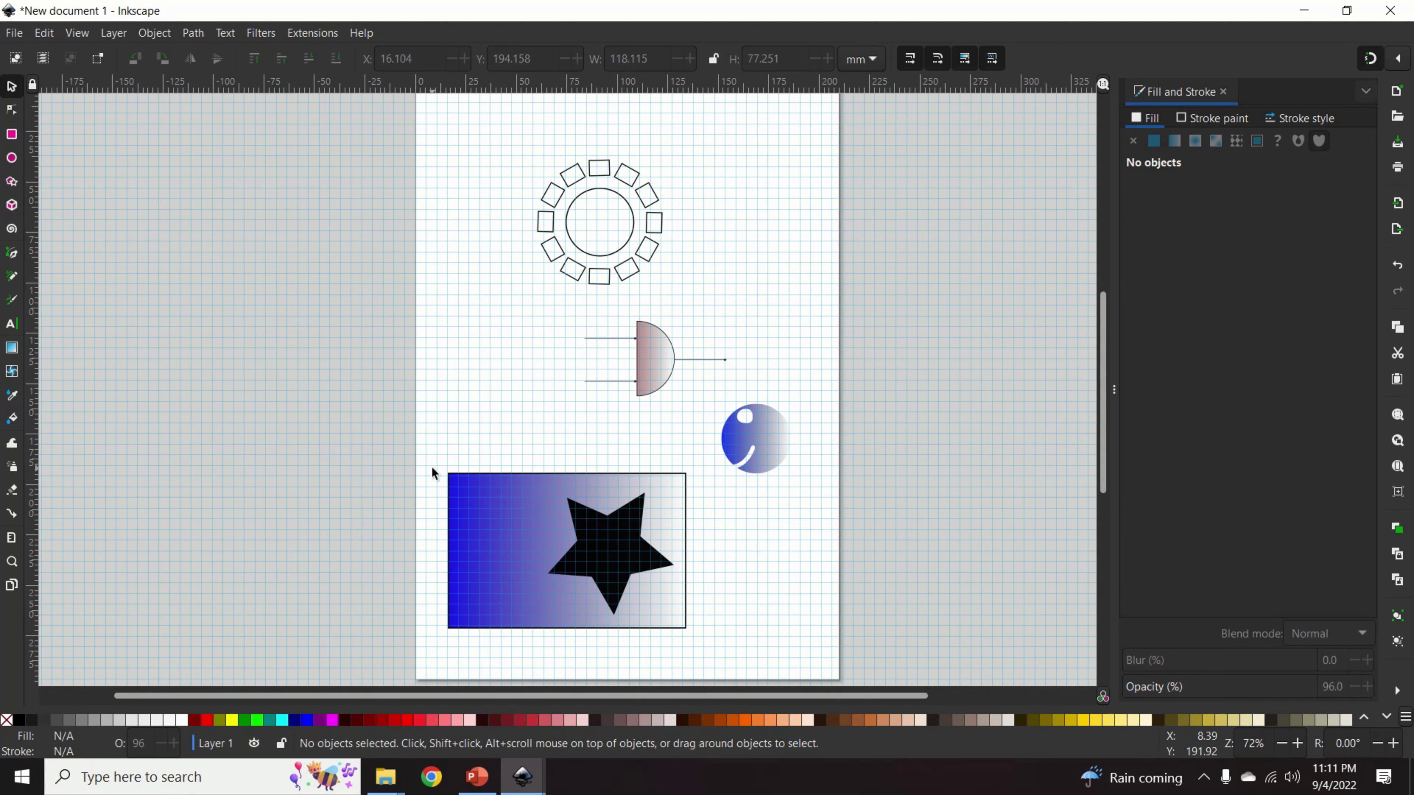
# Select the rectangle and the star together and cut the star out of the rectangle with Difference.
pyautogui.moveTo(431, 462); pyautogui.dragTo(708, 663)
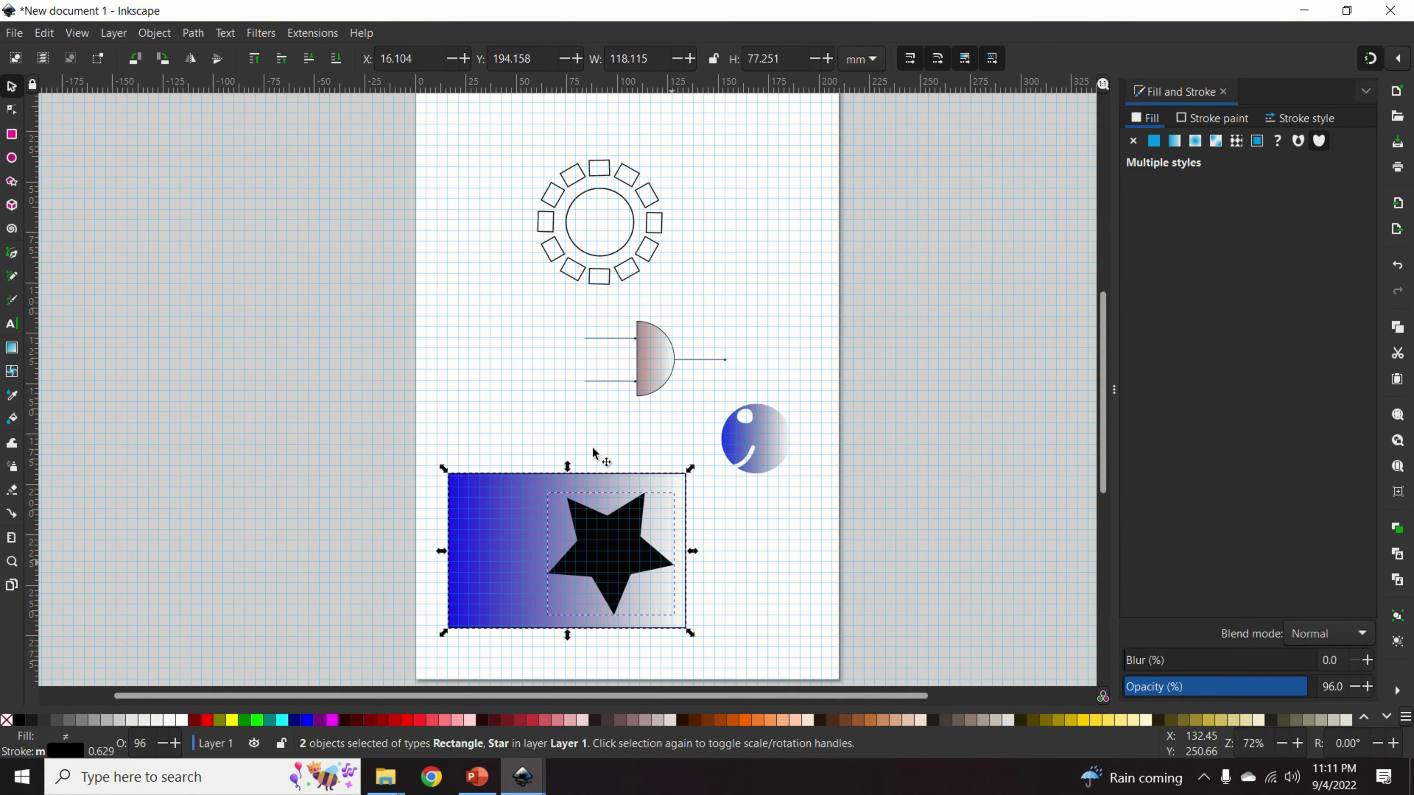
pyautogui.click(192, 33)
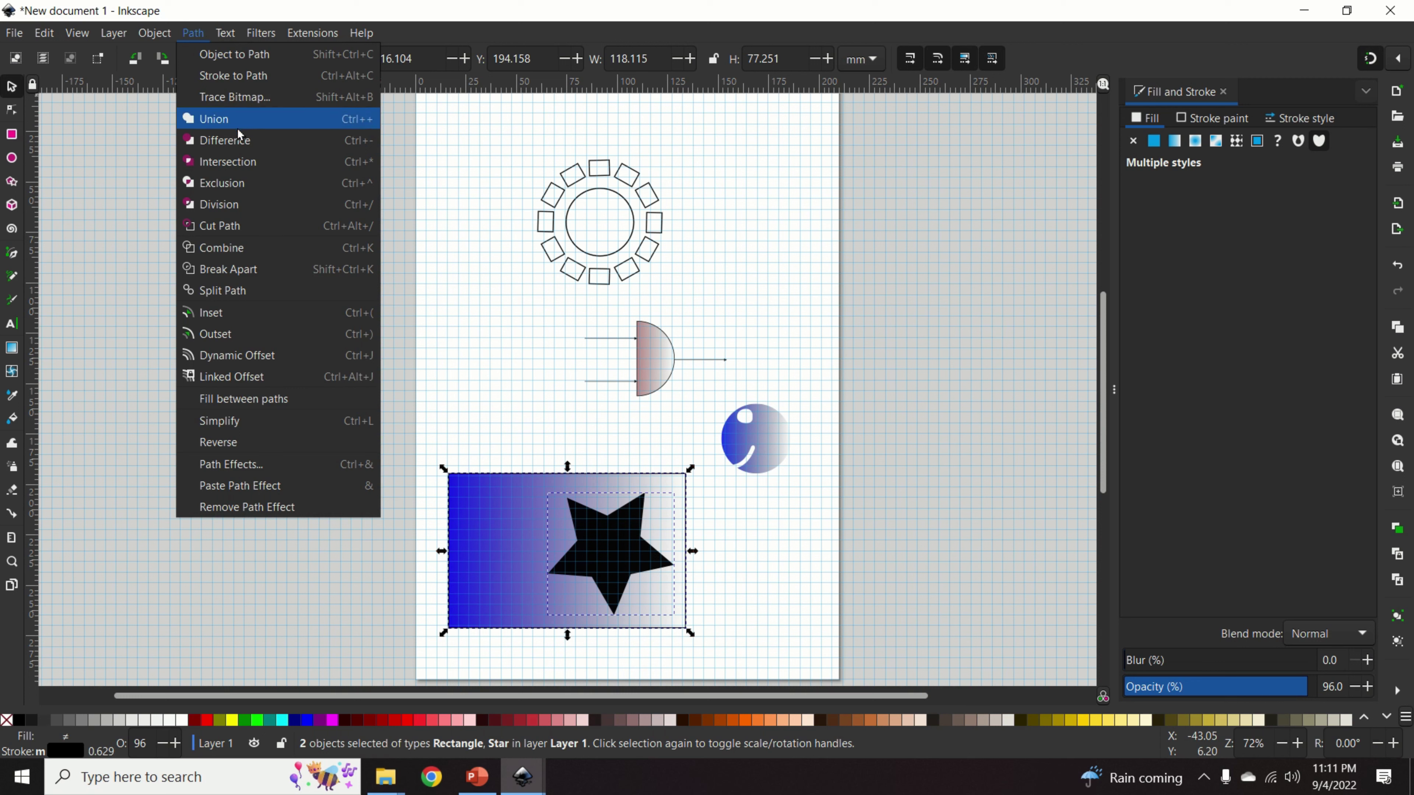
pyautogui.click(252, 146)
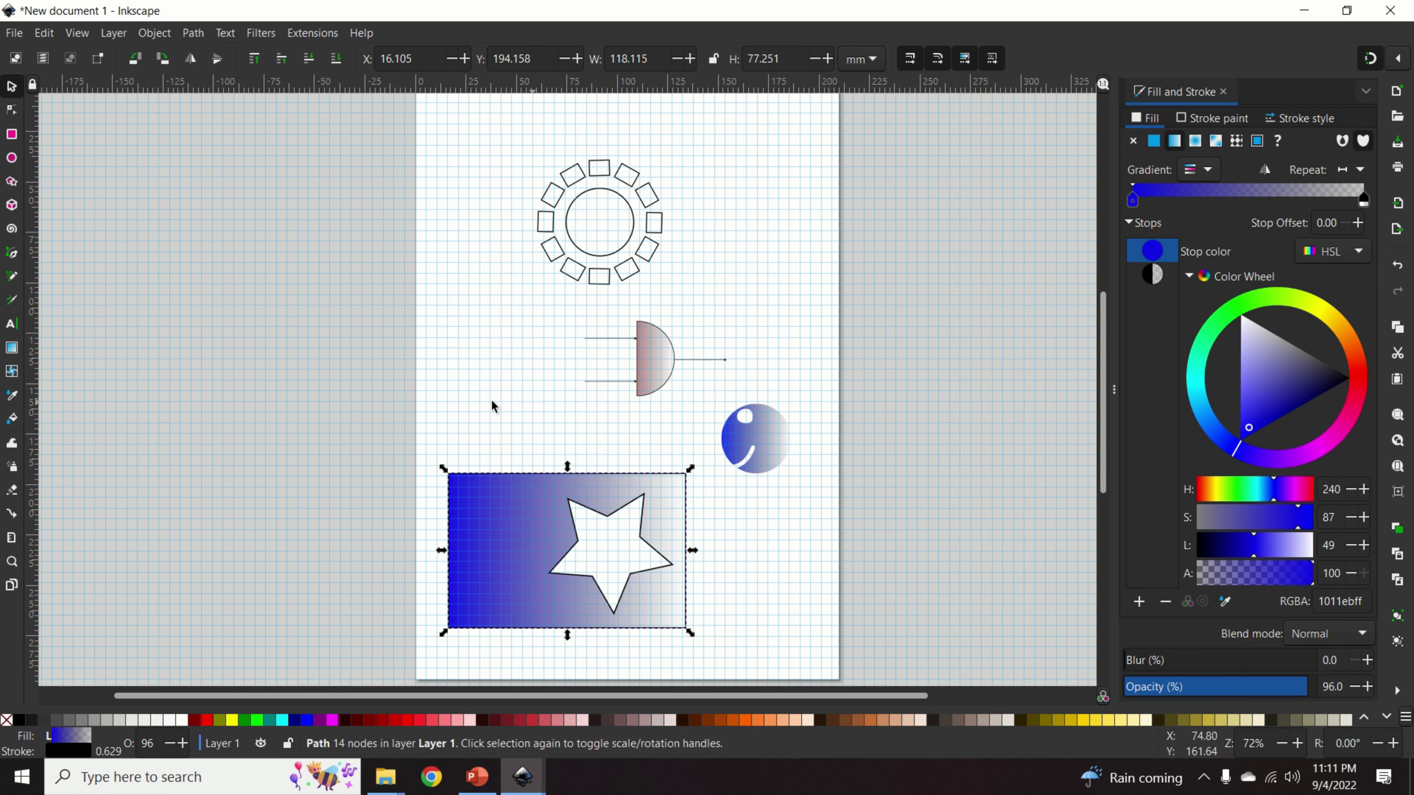
# Switch to drawing.svg to compare the star cut-out with the example, and return to the new document.
pyautogui.moveTo(522, 777)
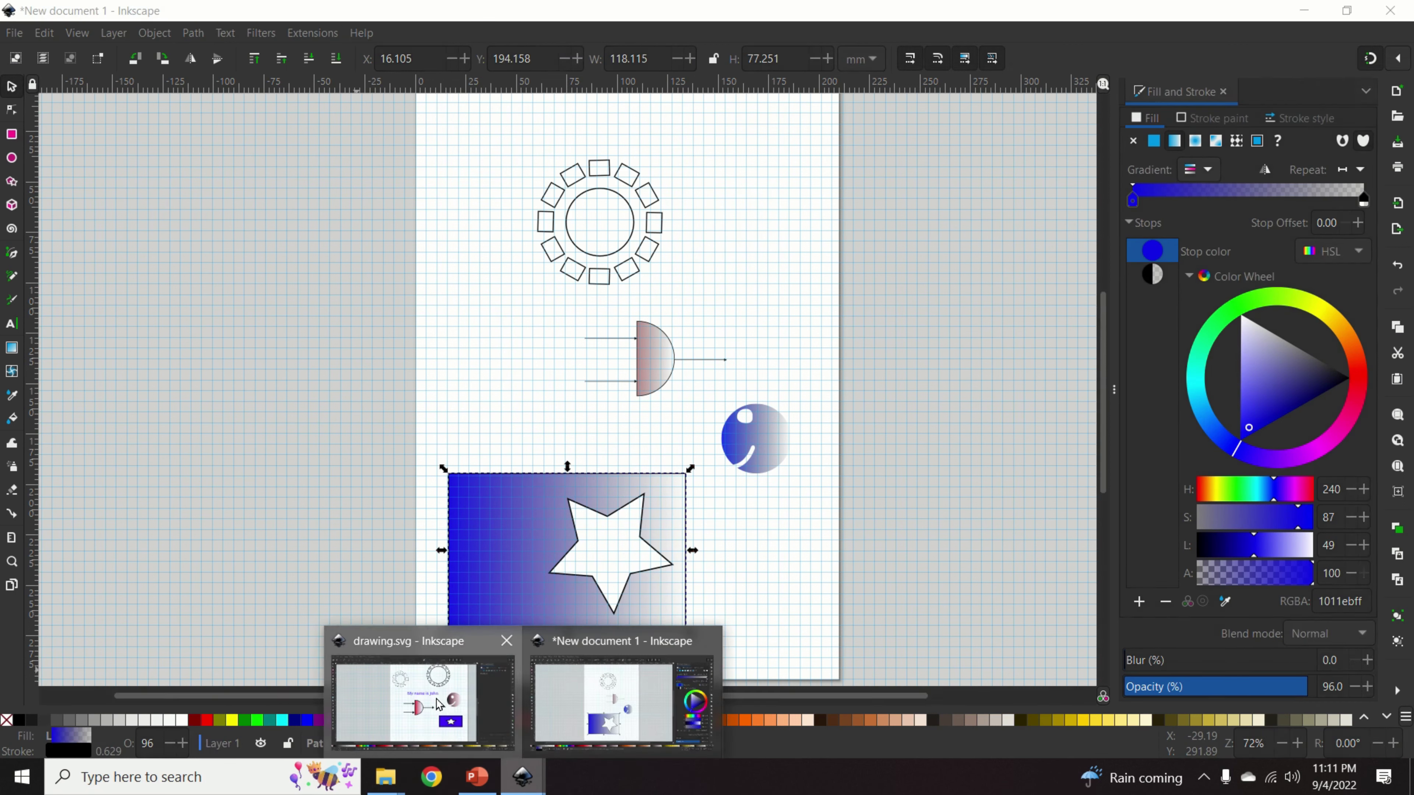
pyautogui.click(426, 679)
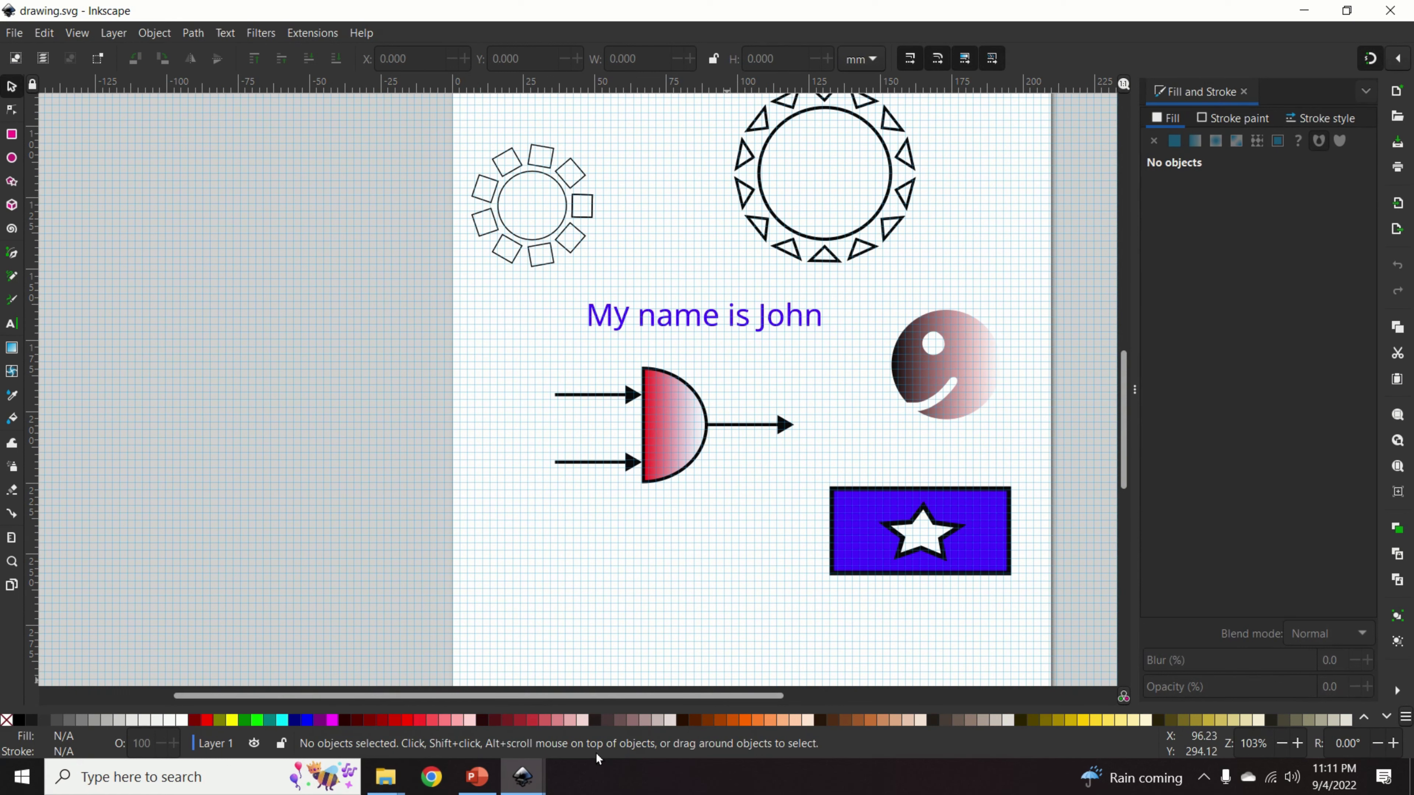
pyautogui.moveTo(522, 777)
pyautogui.click(624, 665)
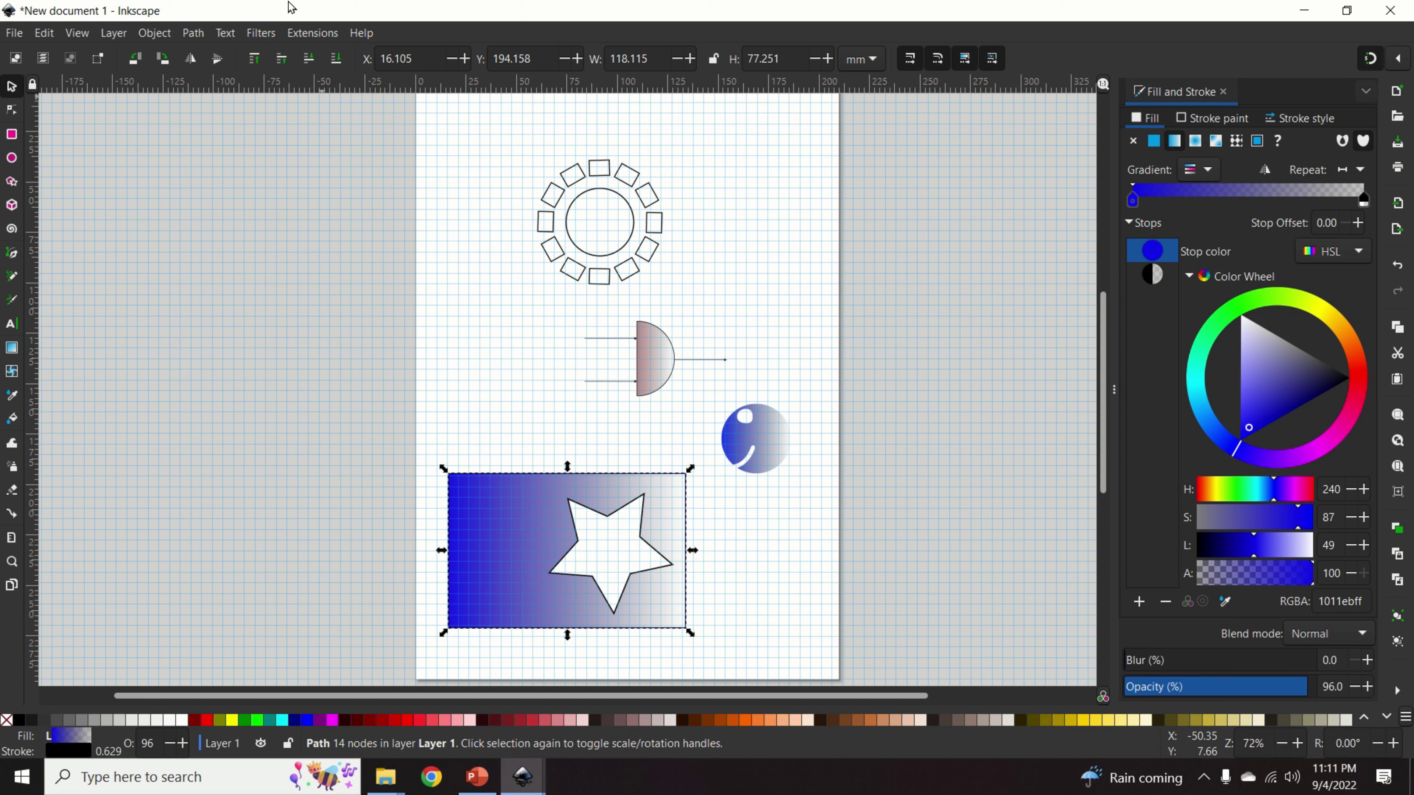
# Try to apply Division to the star-cut rectangle on its own and deselect it.
pyautogui.click(237, 30)
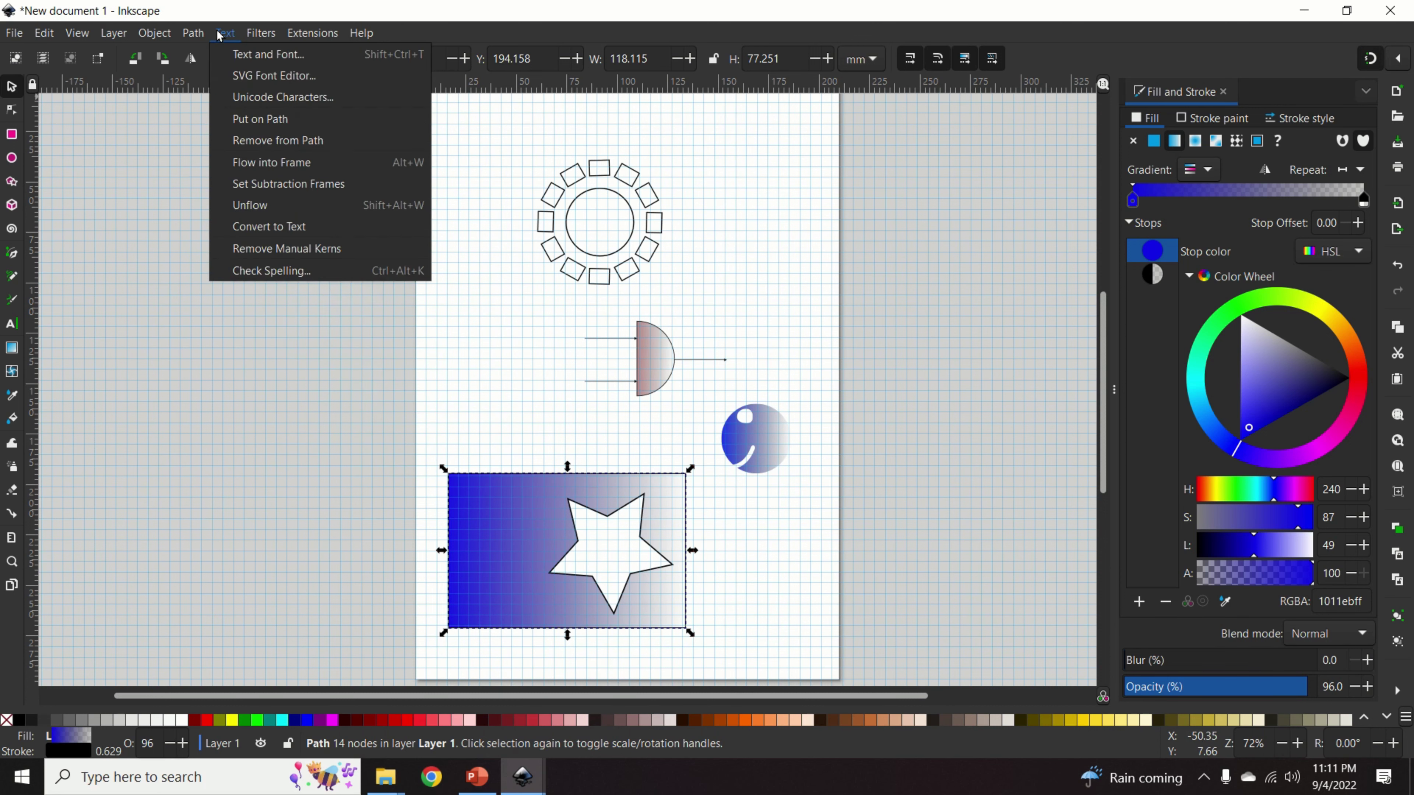
pyautogui.moveTo(196, 31)
pyautogui.click(251, 209)
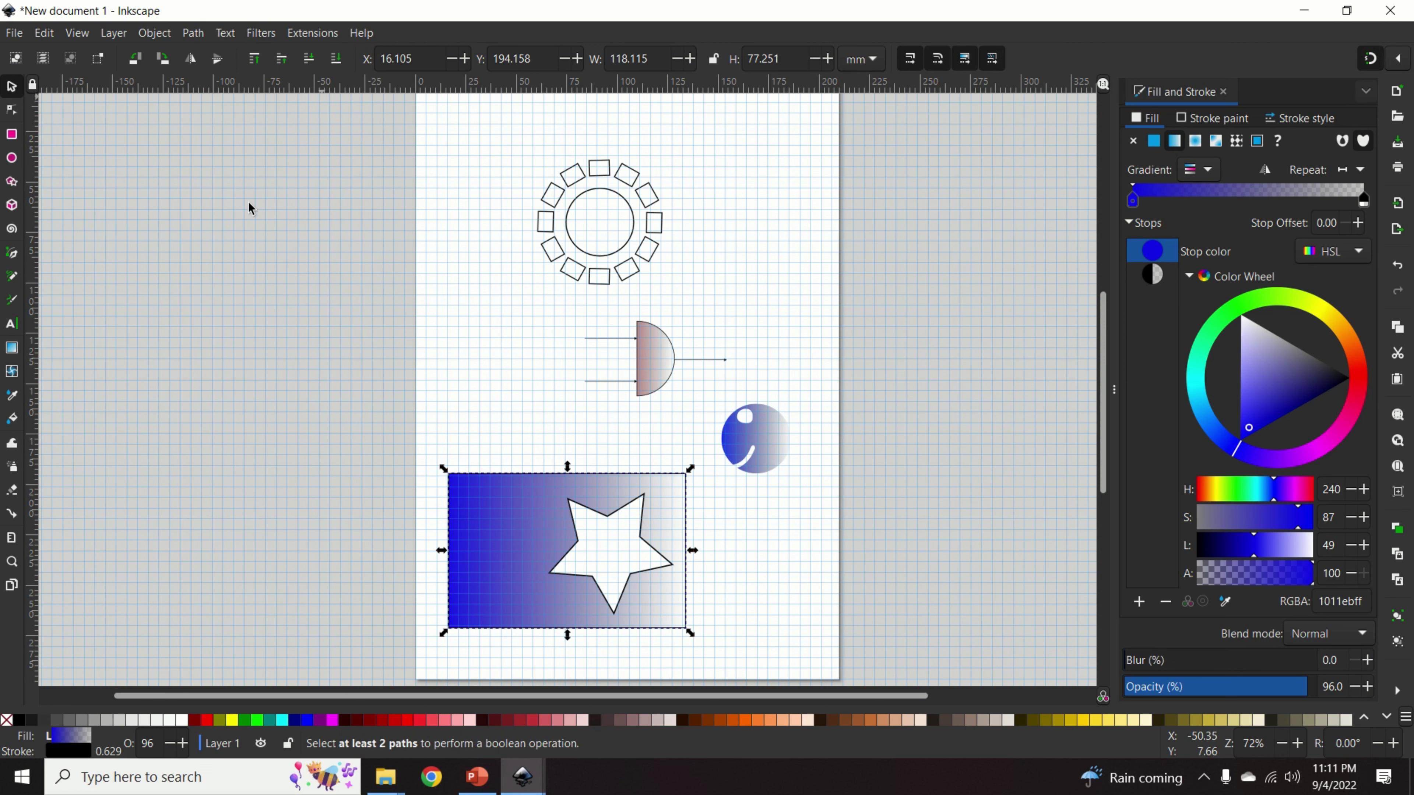
pyautogui.click(490, 392)
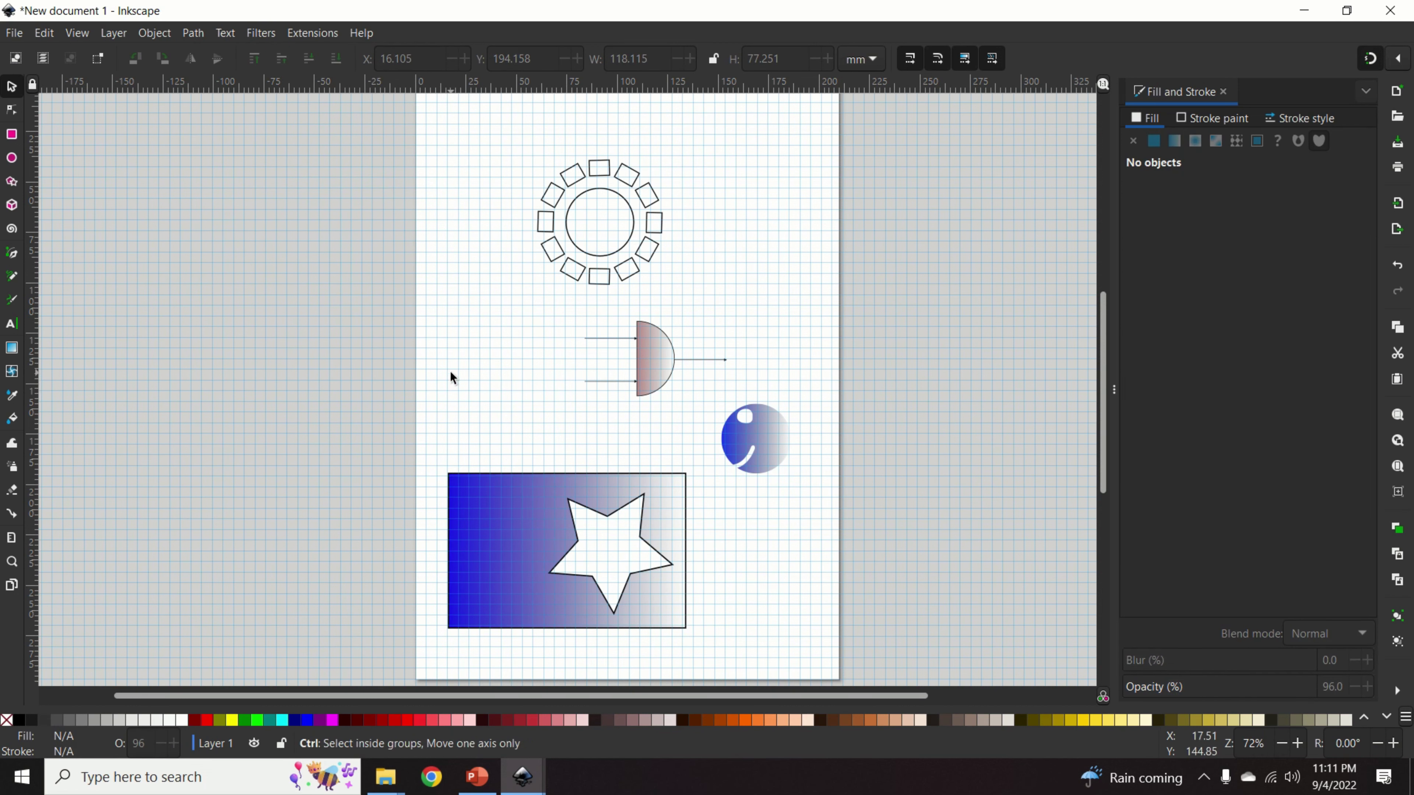
# Undo the Difference and apply Division to the rectangle and the star together.
pyautogui.hotkey('ctrl', 'z')
pyautogui.moveTo(414, 445); pyautogui.dragTo(708, 660)
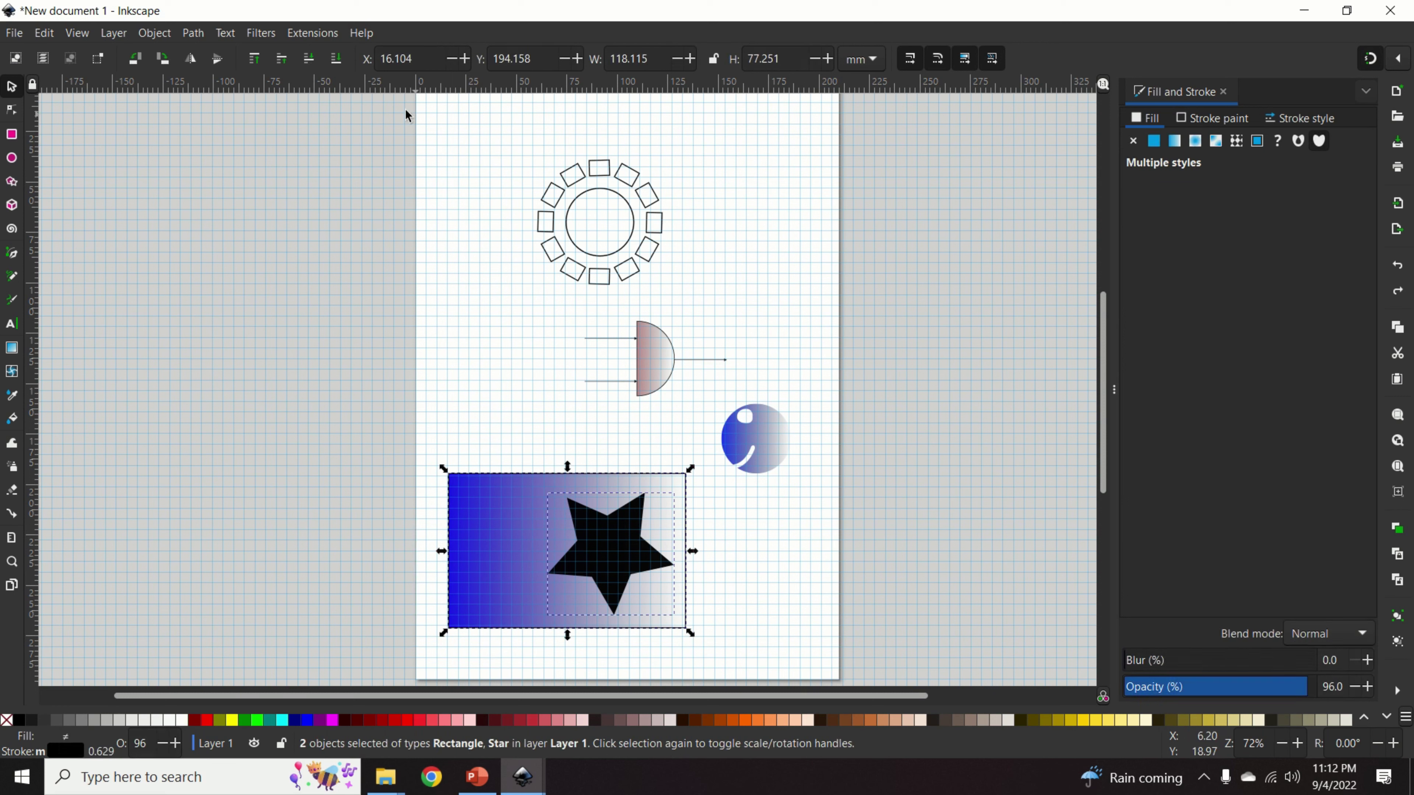
pyautogui.click(193, 33)
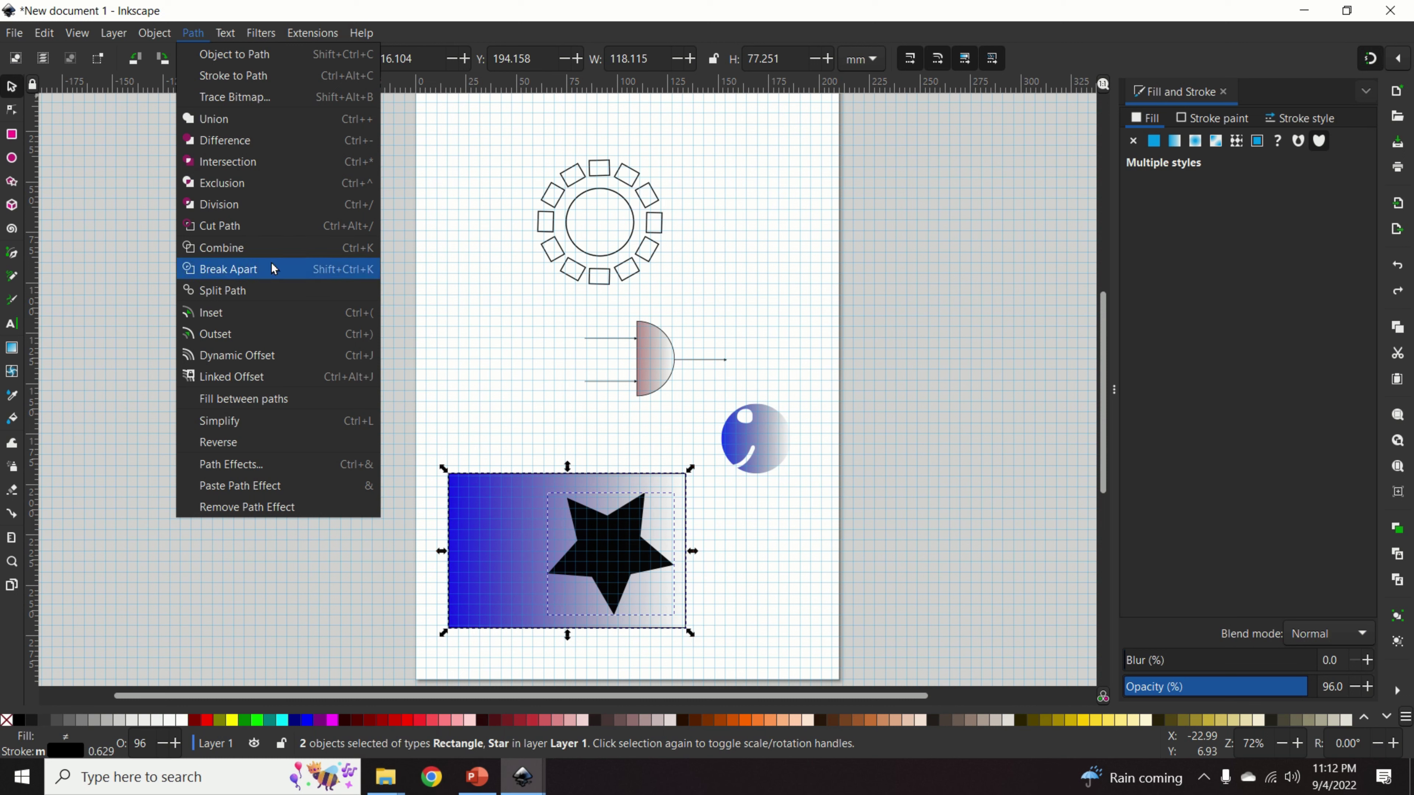
pyautogui.click(245, 207)
pyautogui.click(832, 636)
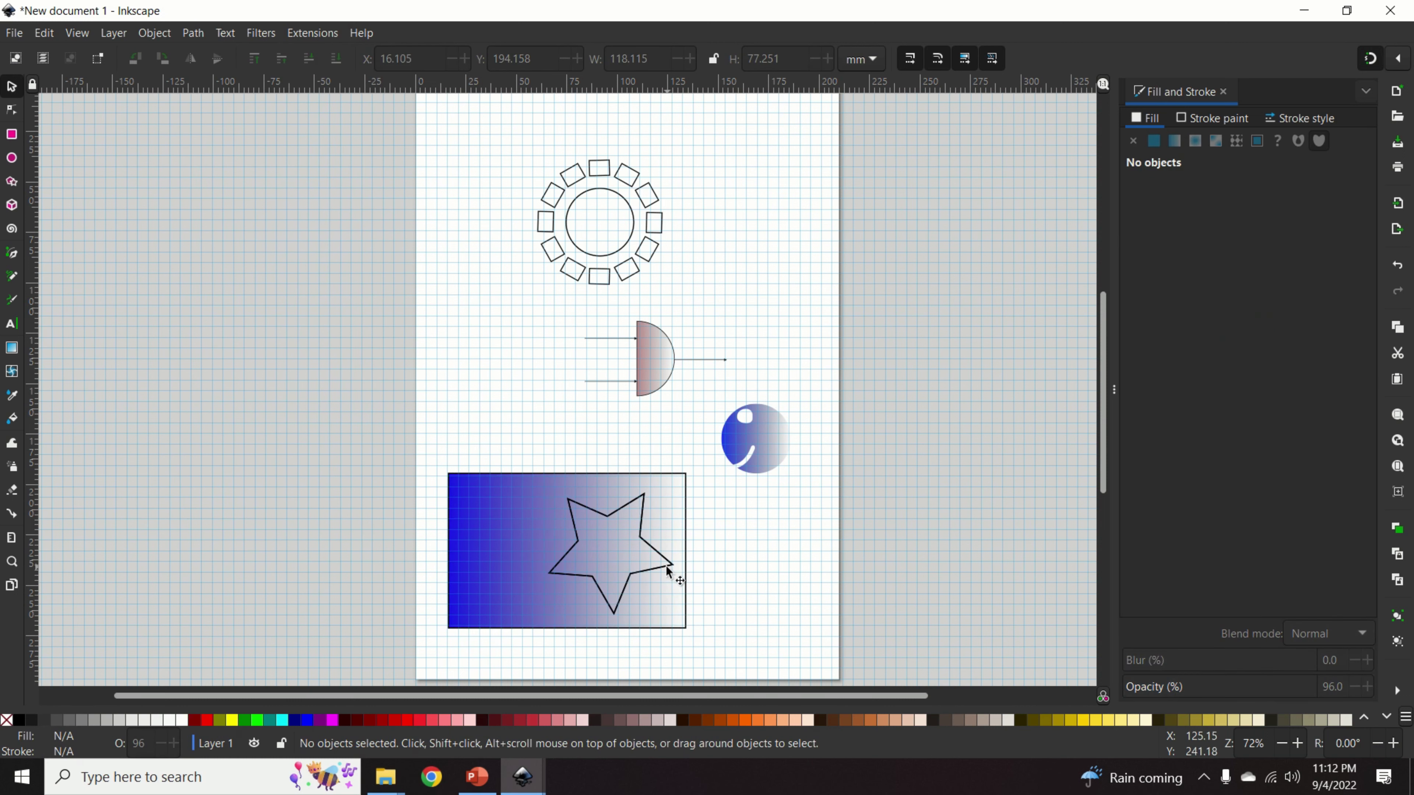
# Move the rectangle with the star-shaped hole away toward the page's left edge and shift the separated star piece to the right.
pyautogui.moveTo(676, 567); pyautogui.dragTo(367, 302)
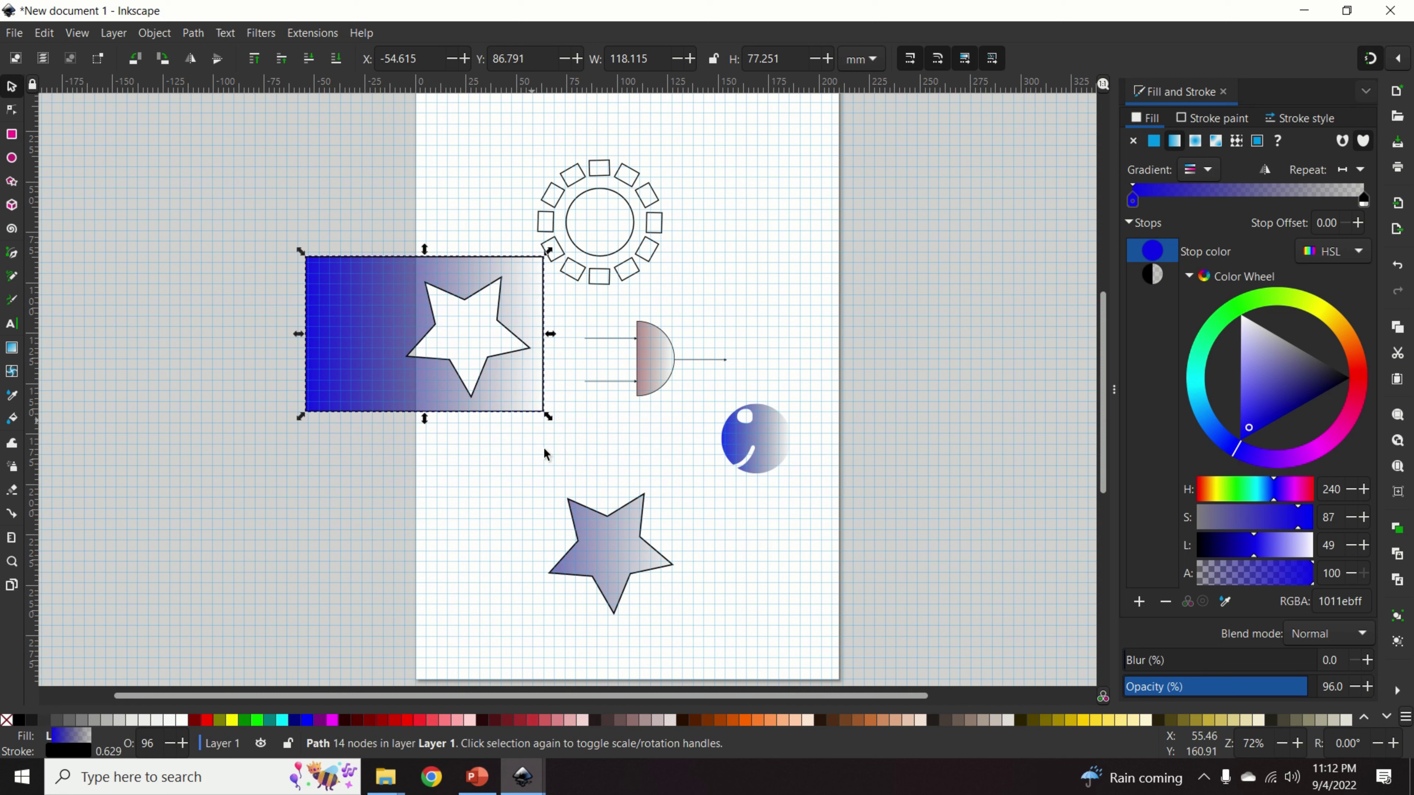
pyautogui.moveTo(543, 348); pyautogui.dragTo(492, 537)
pyautogui.click(660, 554)
pyautogui.moveTo(672, 562); pyautogui.dragTo(802, 604)
# Undo the moves of the separated pieces and the Division.
pyautogui.hotkey('ctrl', 'z')
pyautogui.hotkey('ctrl', 'z')
pyautogui.hotkey('ctrl', 'z')
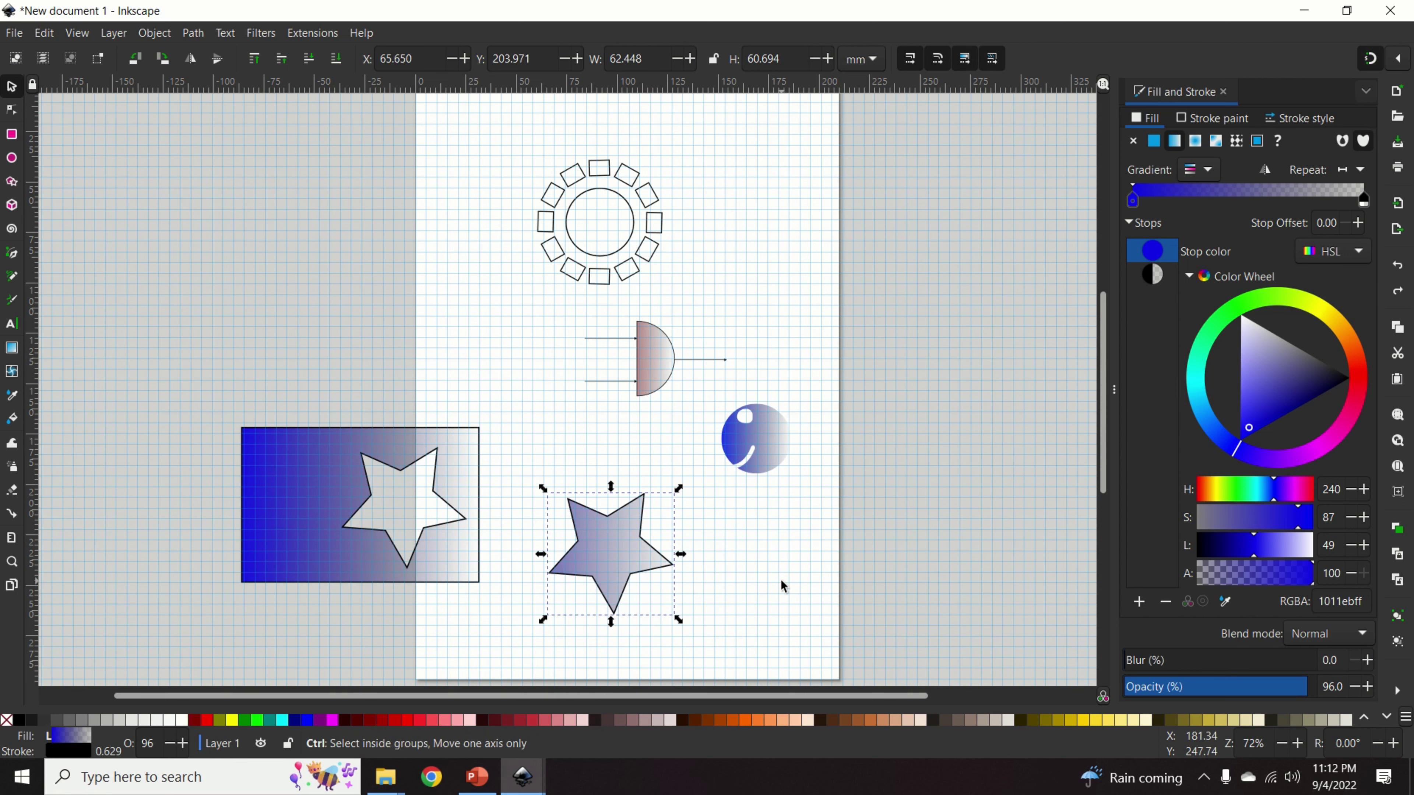
pyautogui.hotkey('ctrl', 'z')
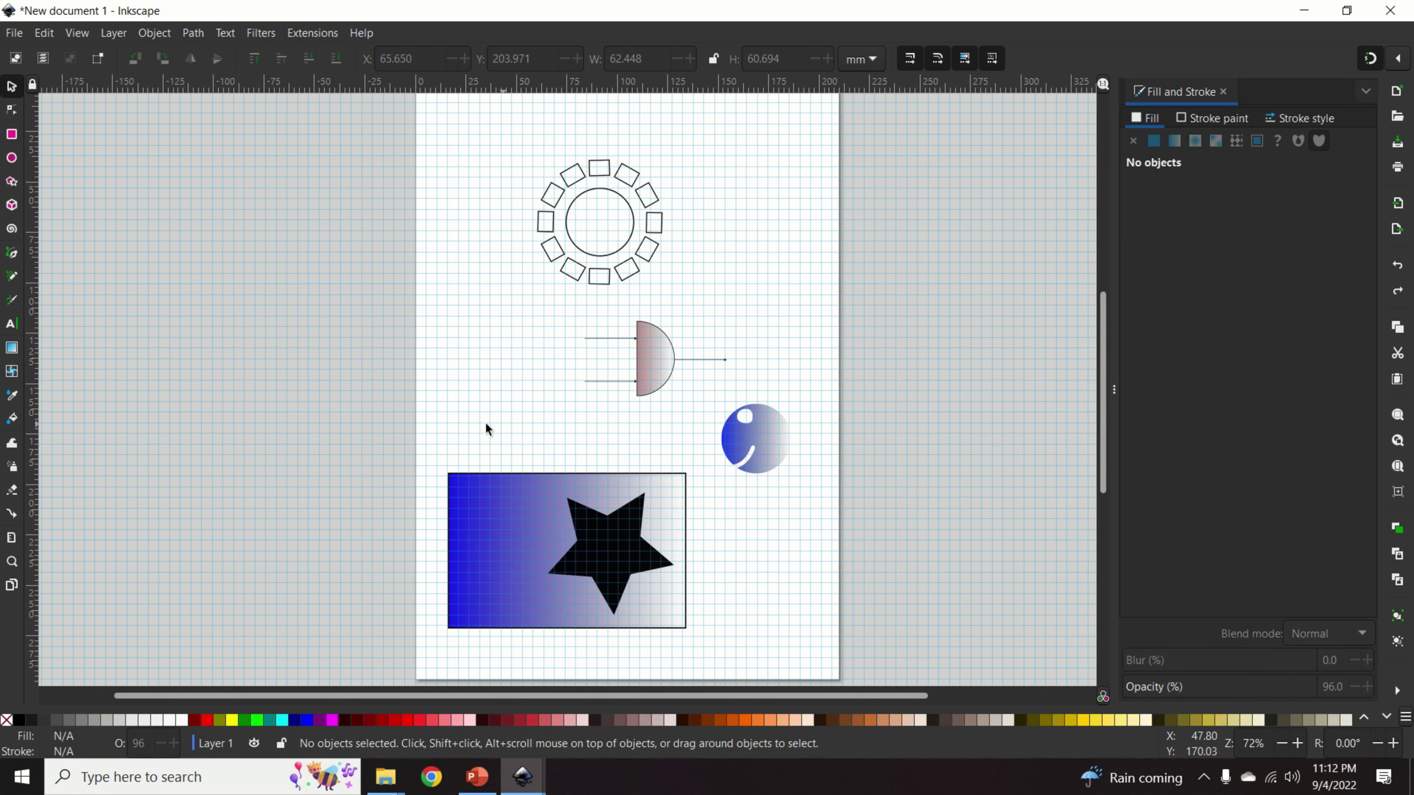
# Apply Intersection to the rectangle and the star, select the star-shaped result and undo the operation.
pyautogui.moveTo(425, 436); pyautogui.dragTo(707, 652)
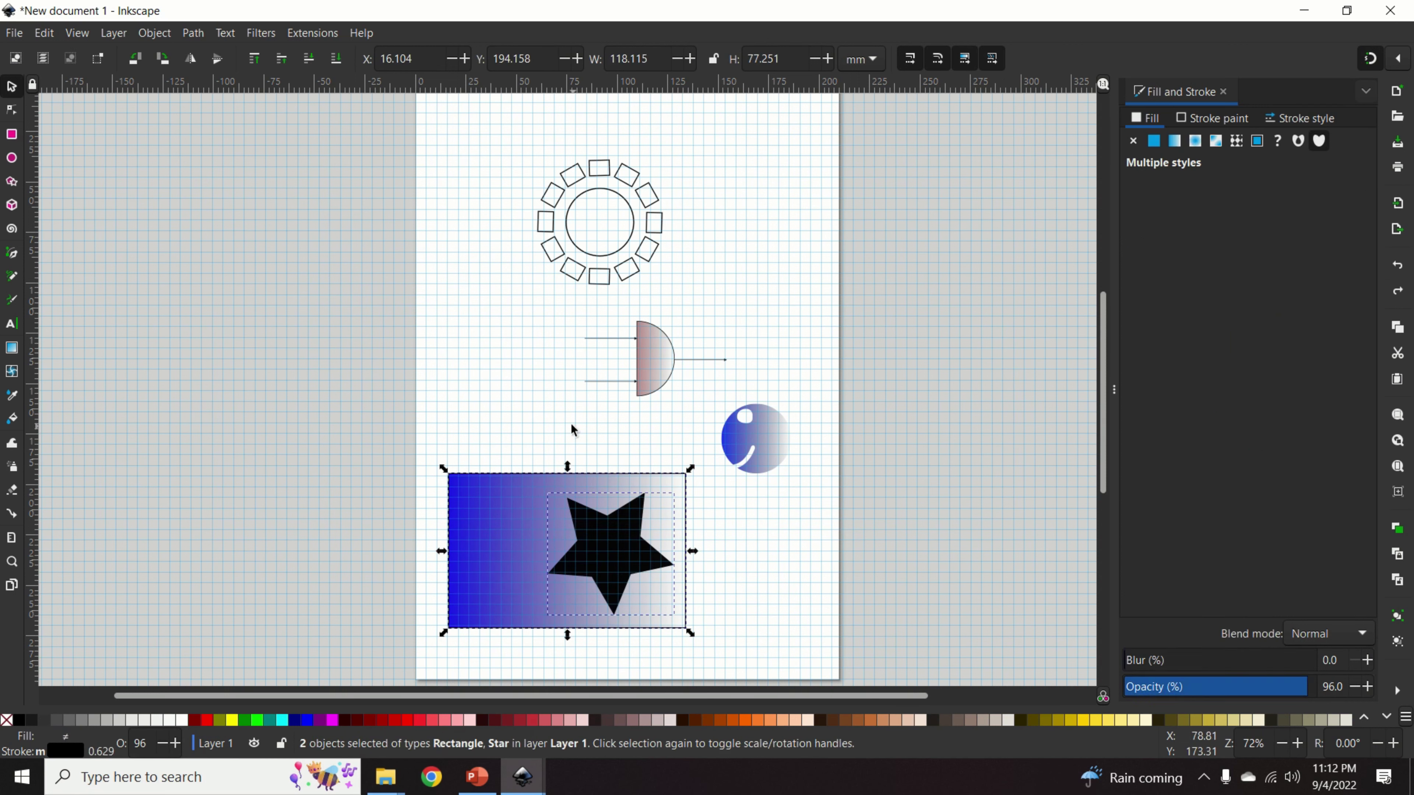
pyautogui.click(195, 33)
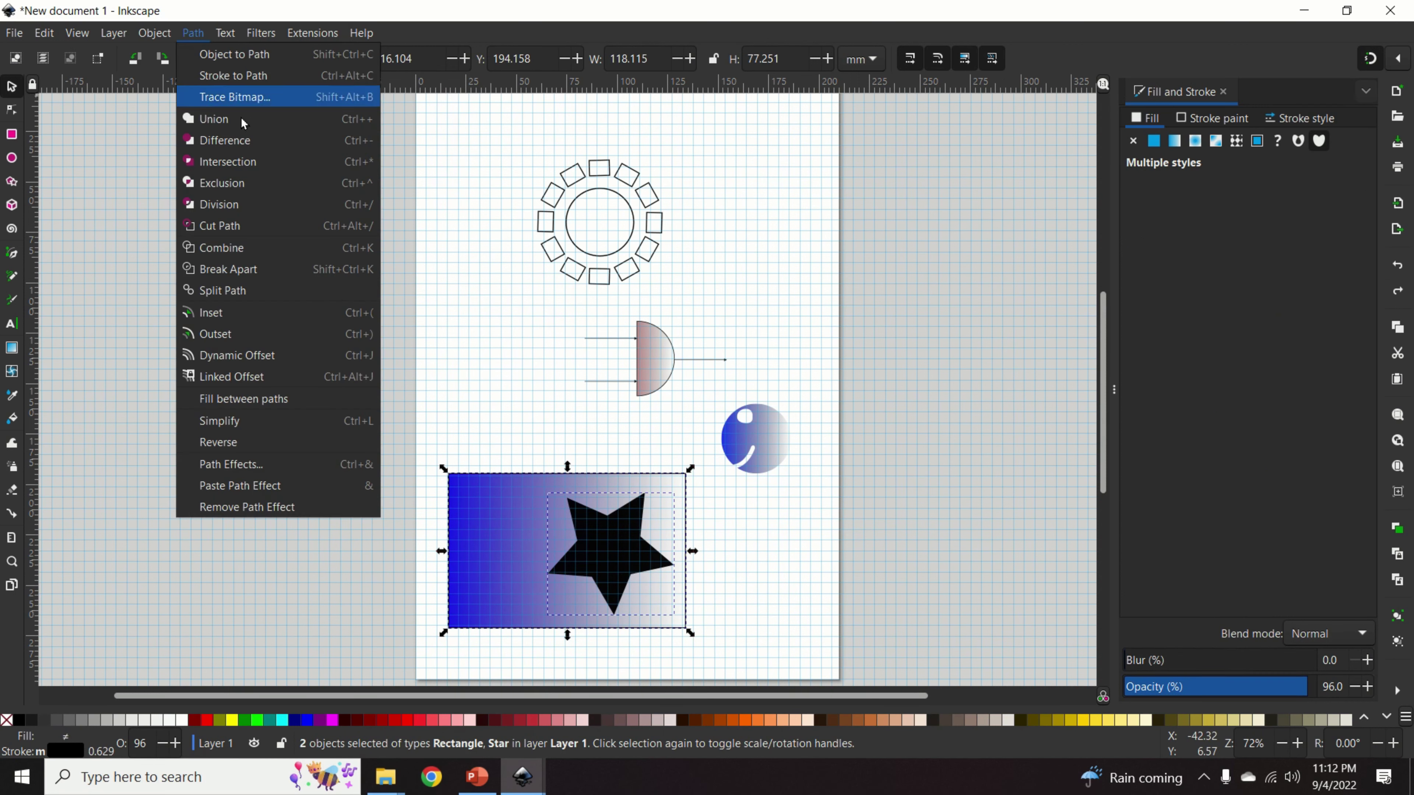
pyautogui.click(266, 161)
pyautogui.click(760, 561)
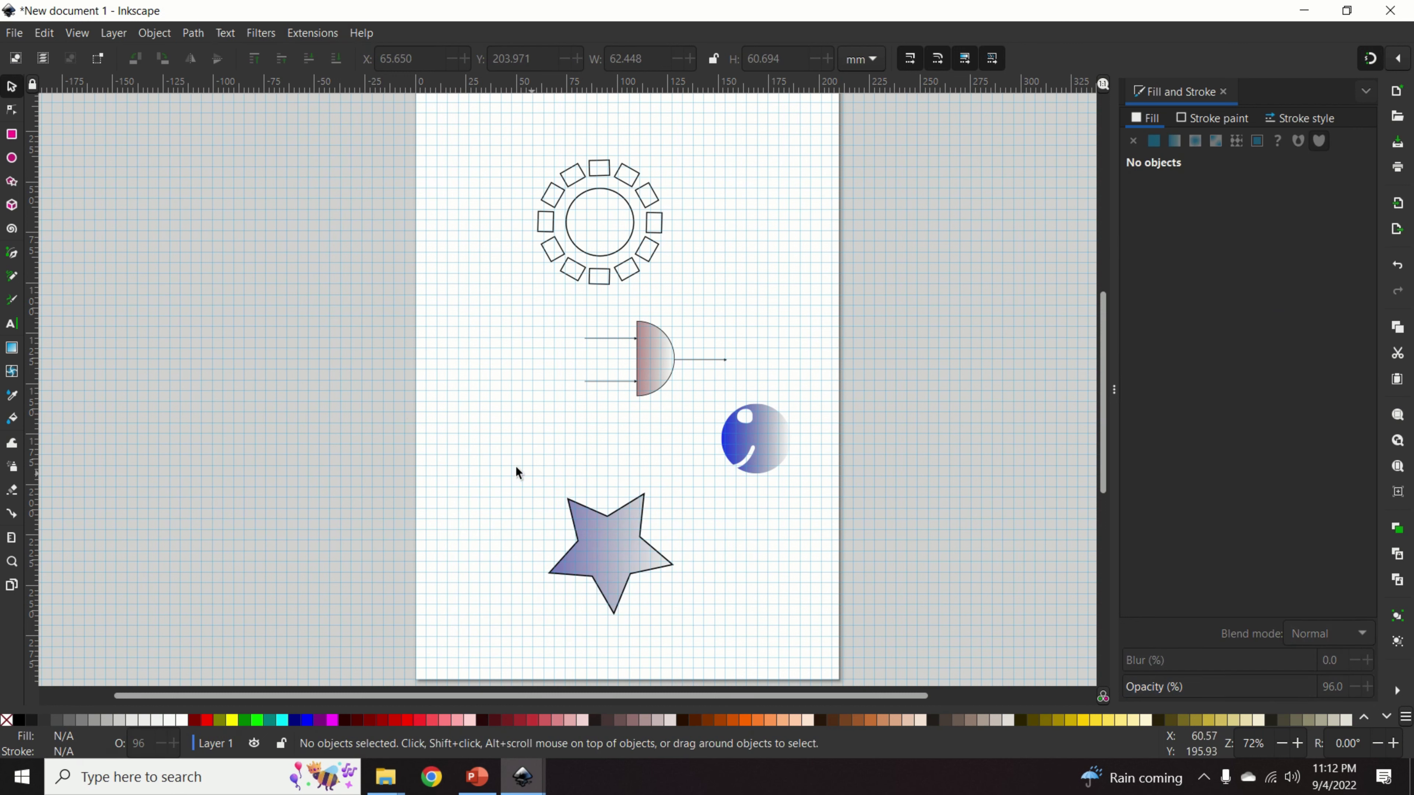
pyautogui.moveTo(490, 467); pyautogui.dragTo(691, 636)
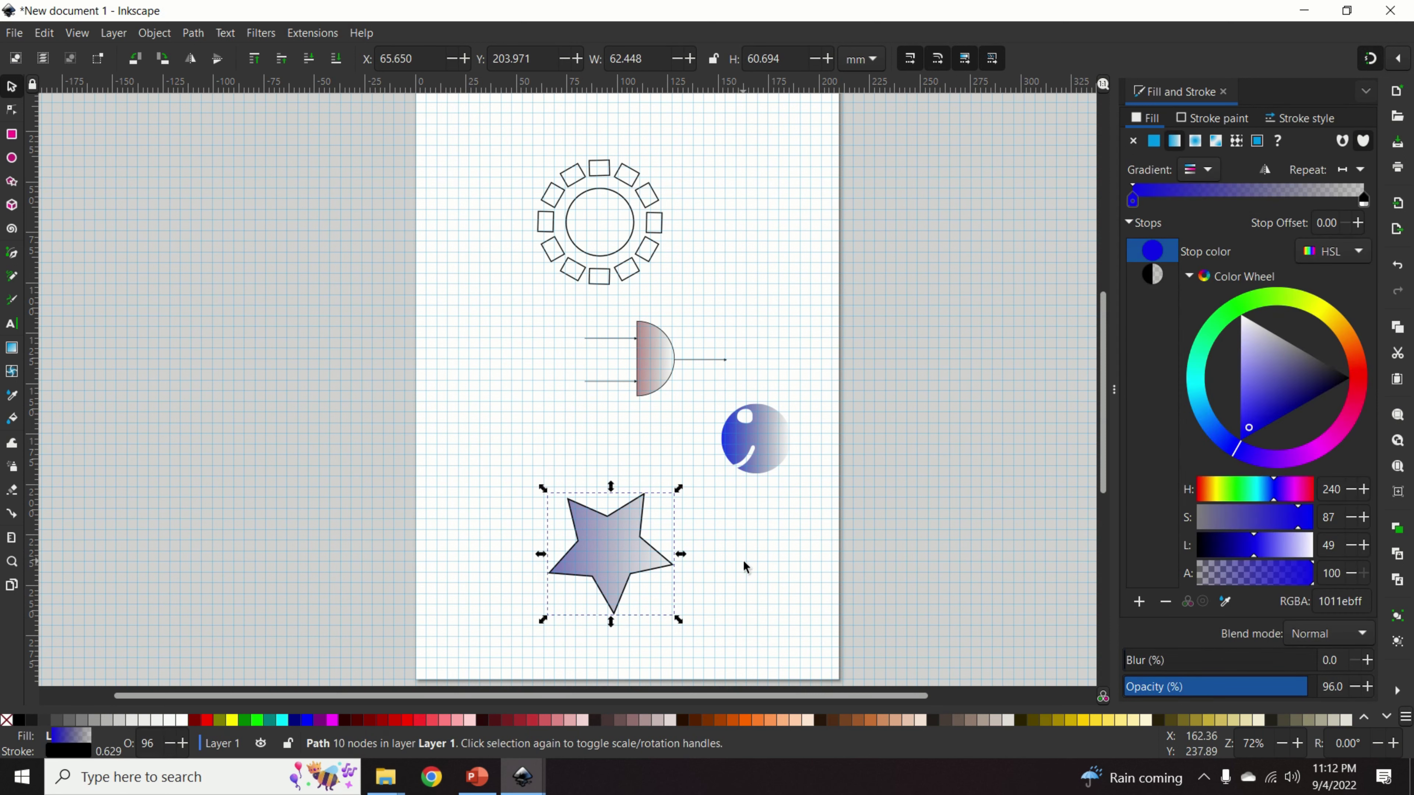
pyautogui.hotkey('ctrl', 'z')
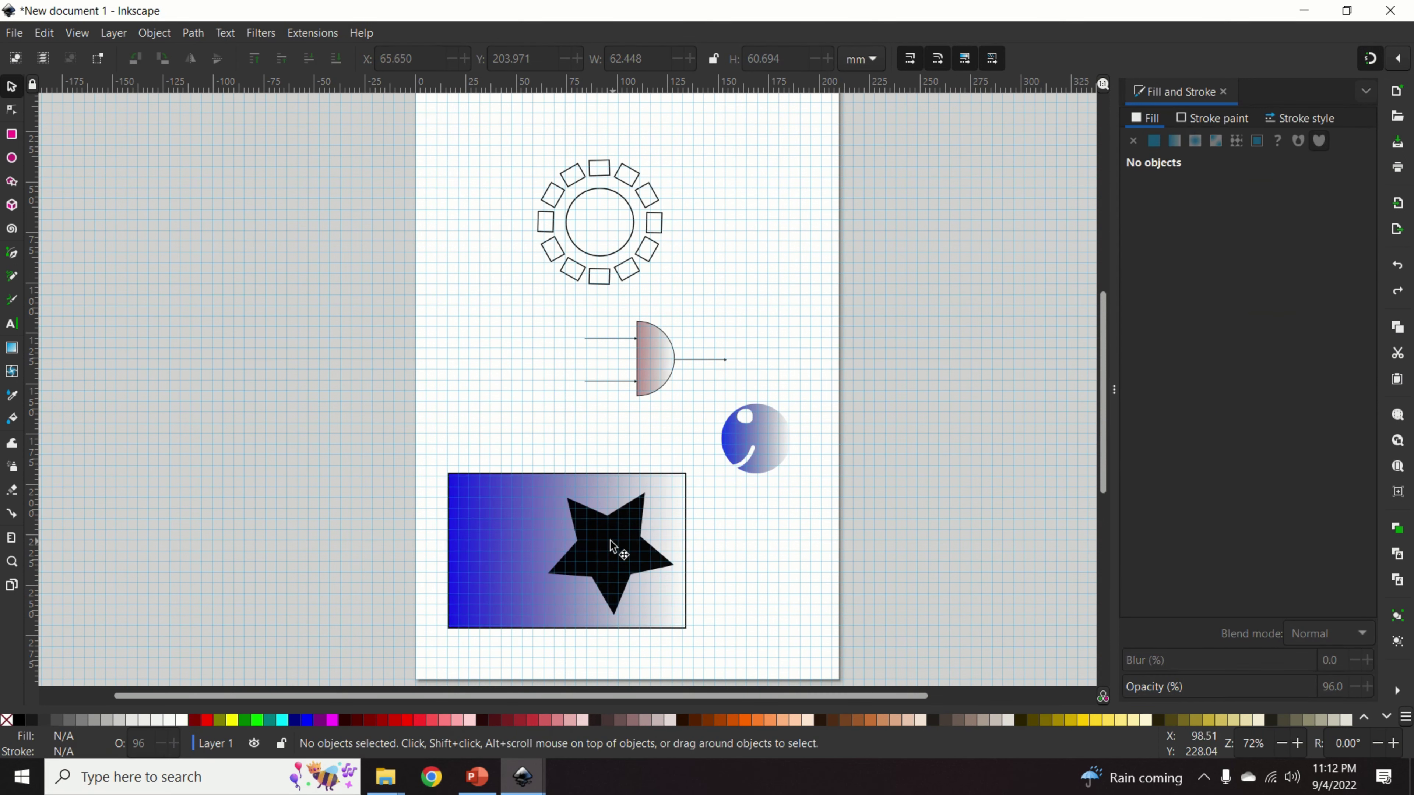
pyautogui.click(608, 540)
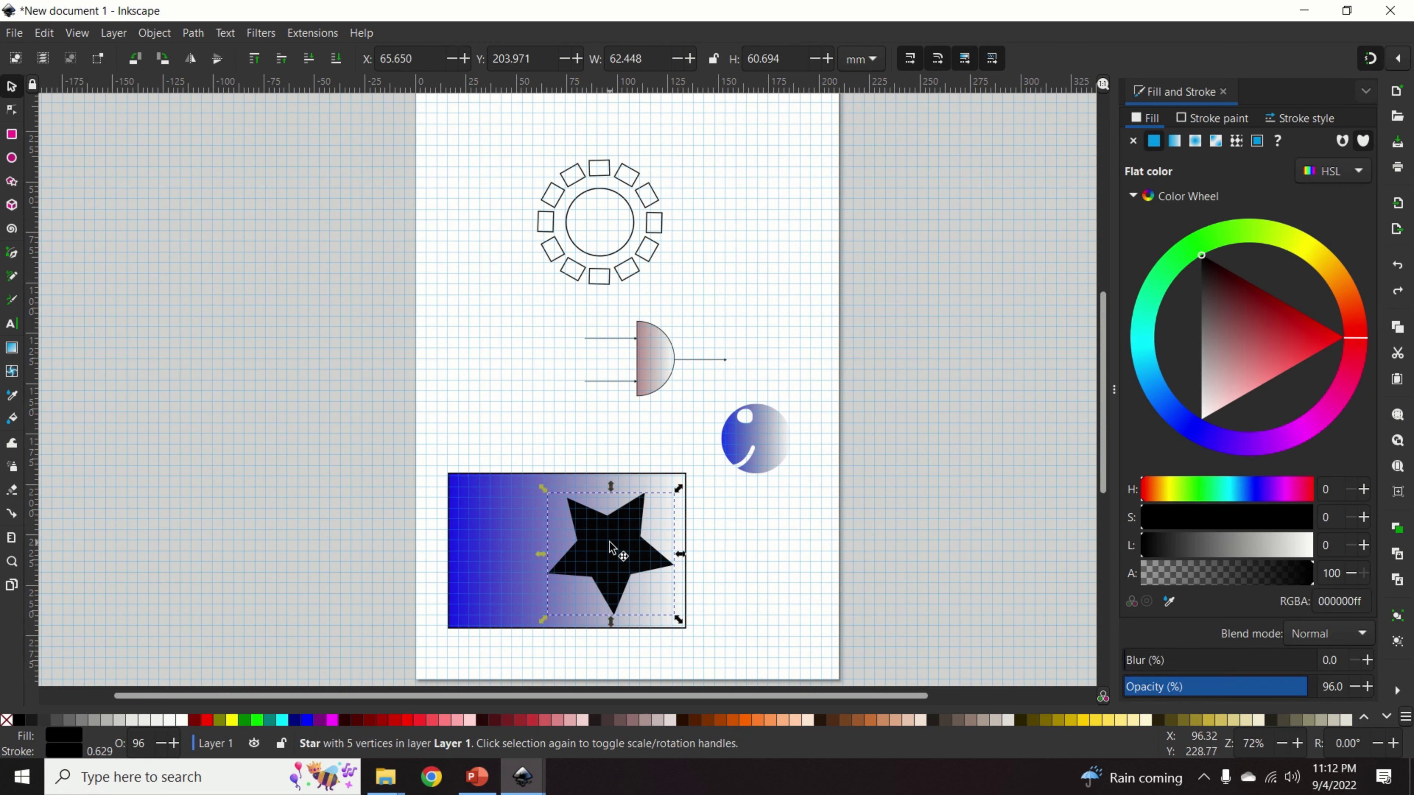
pyautogui.click(493, 523)
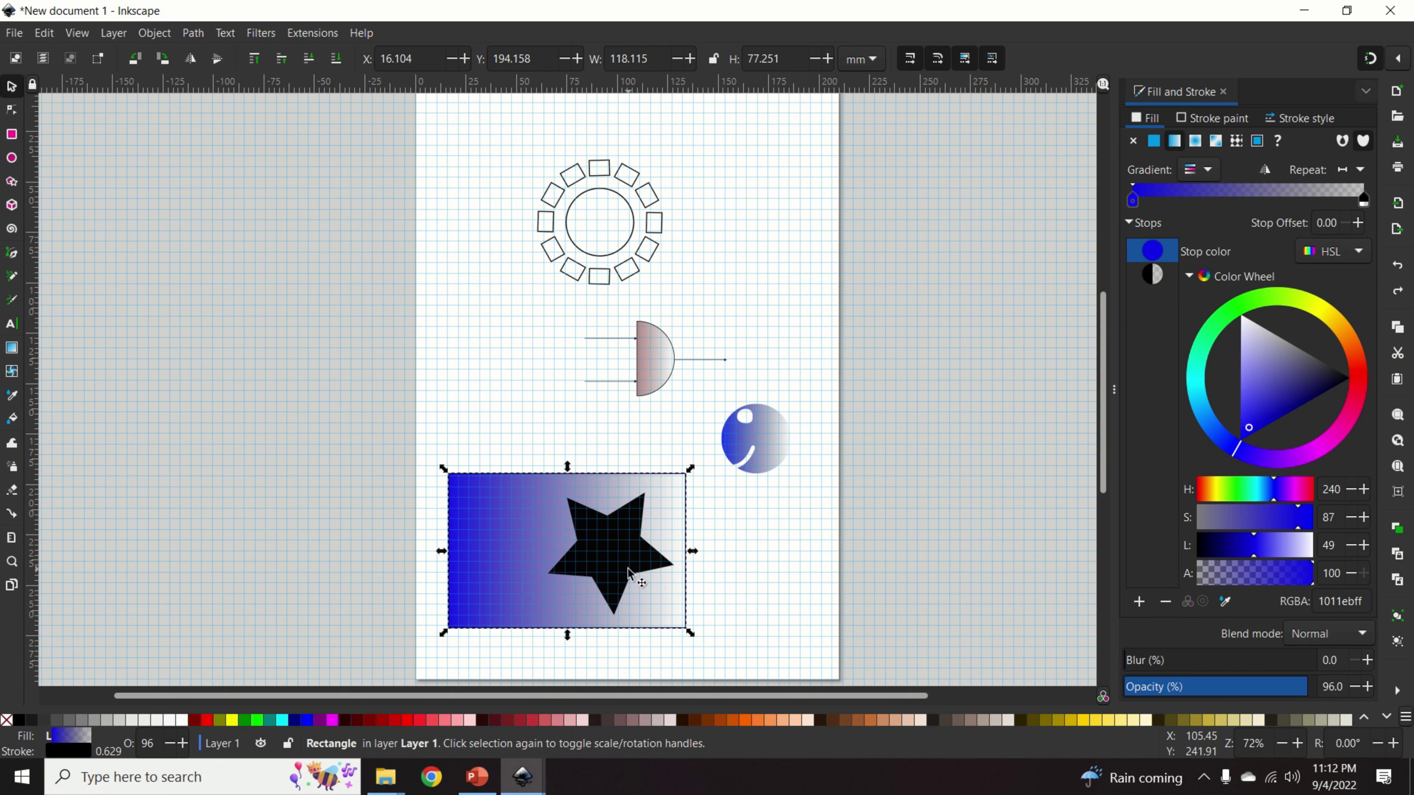
pyautogui.click(637, 576)
pyautogui.click(233, 32)
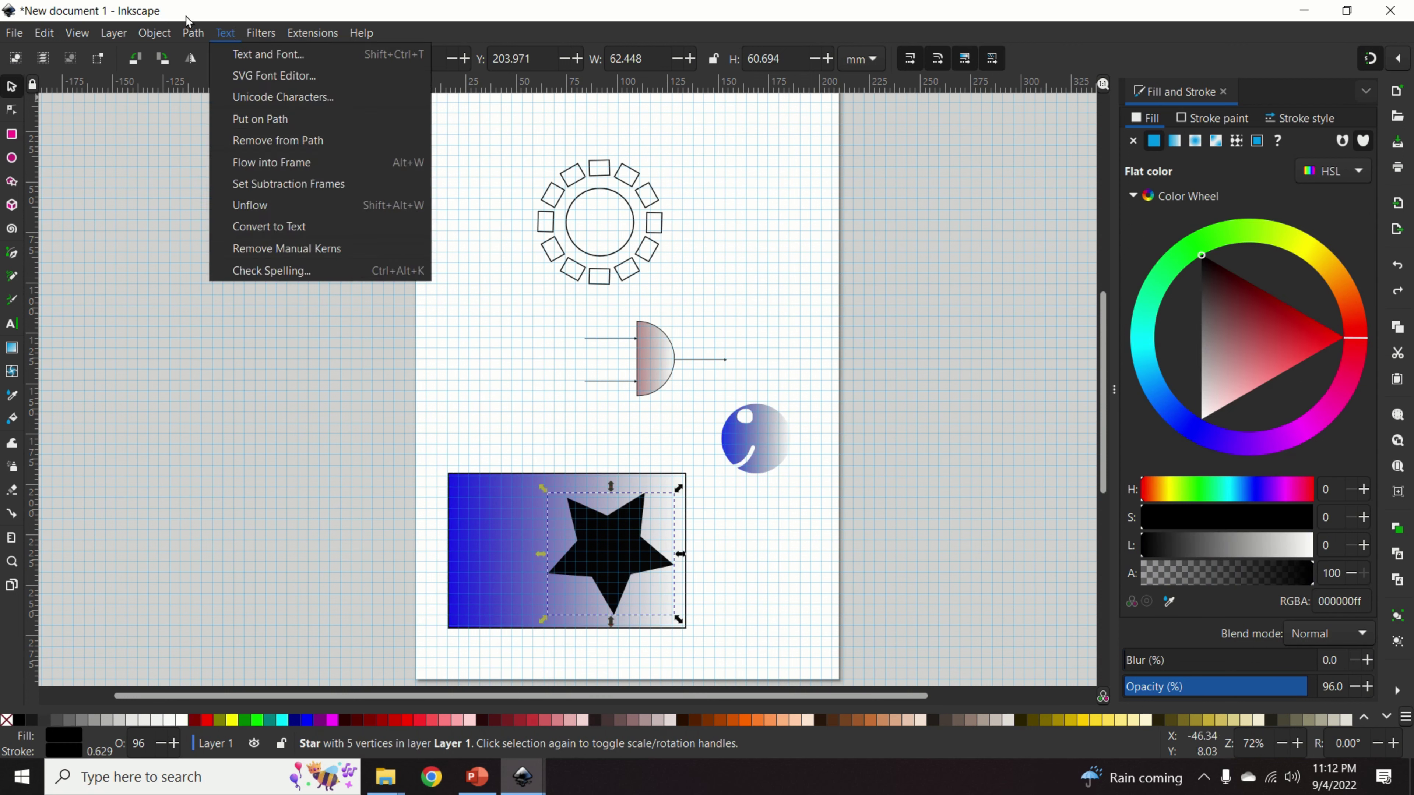
pyautogui.moveTo(195, 34)
pyautogui.click(483, 255)
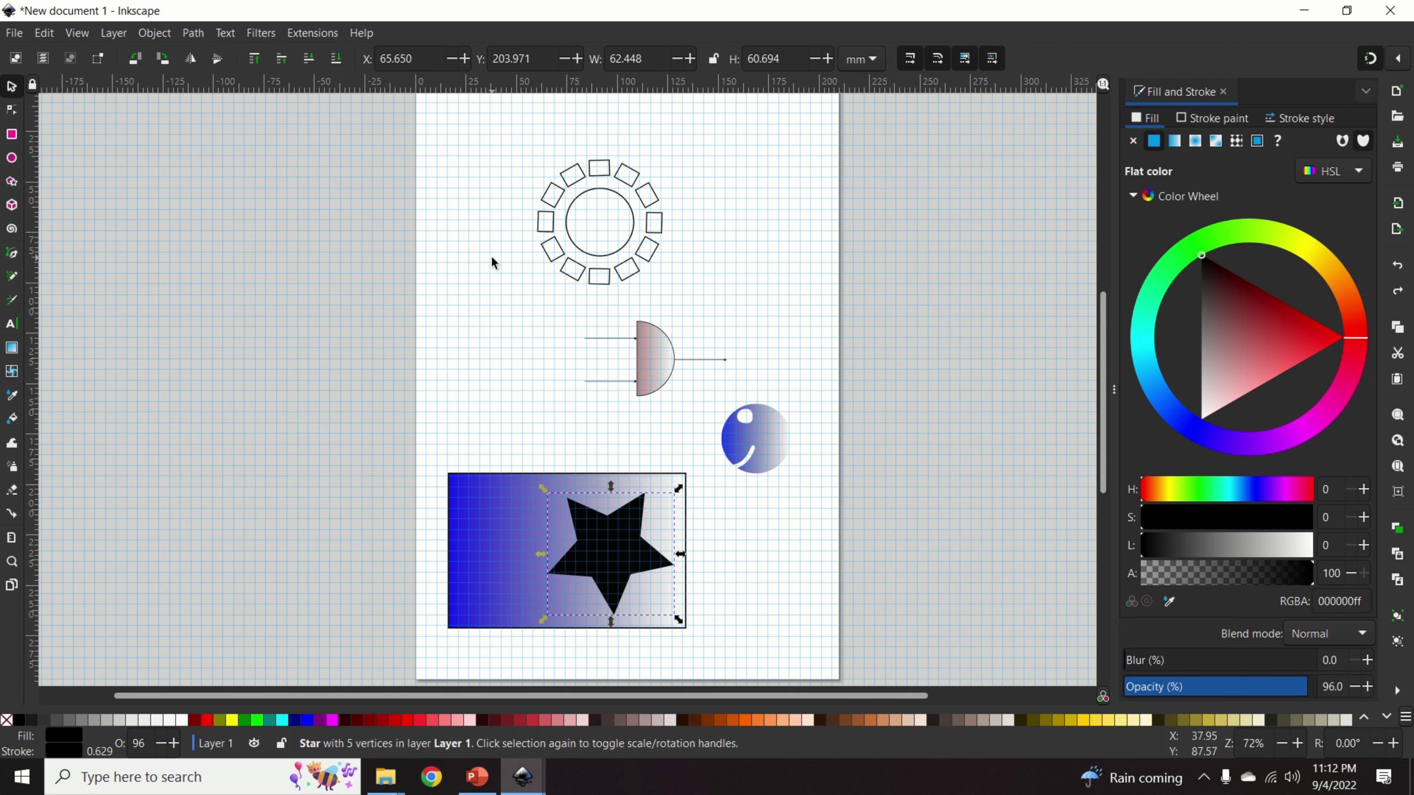